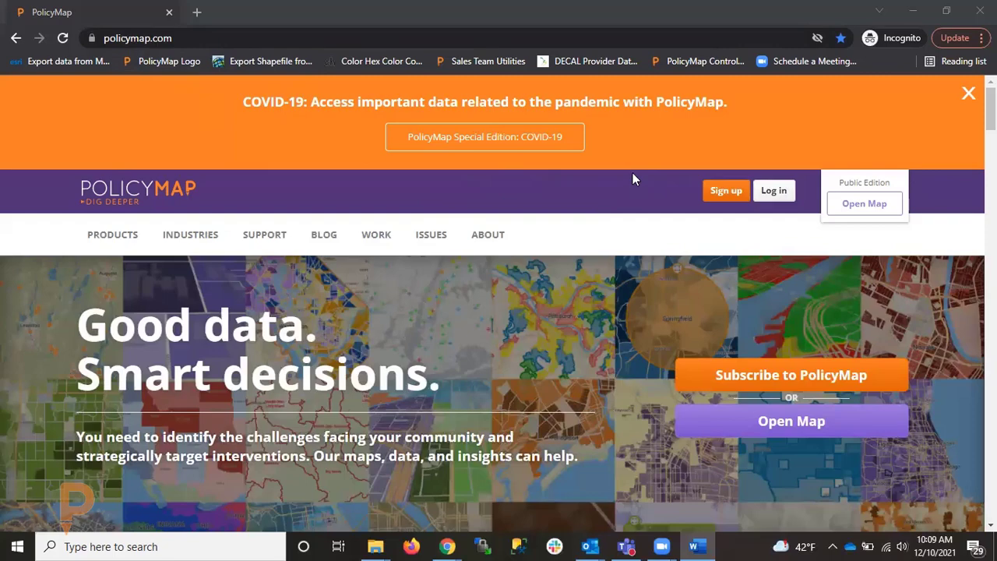
# Log in to PolicyMap with the account e-mail and the account password.
pyautogui.click(775, 192)
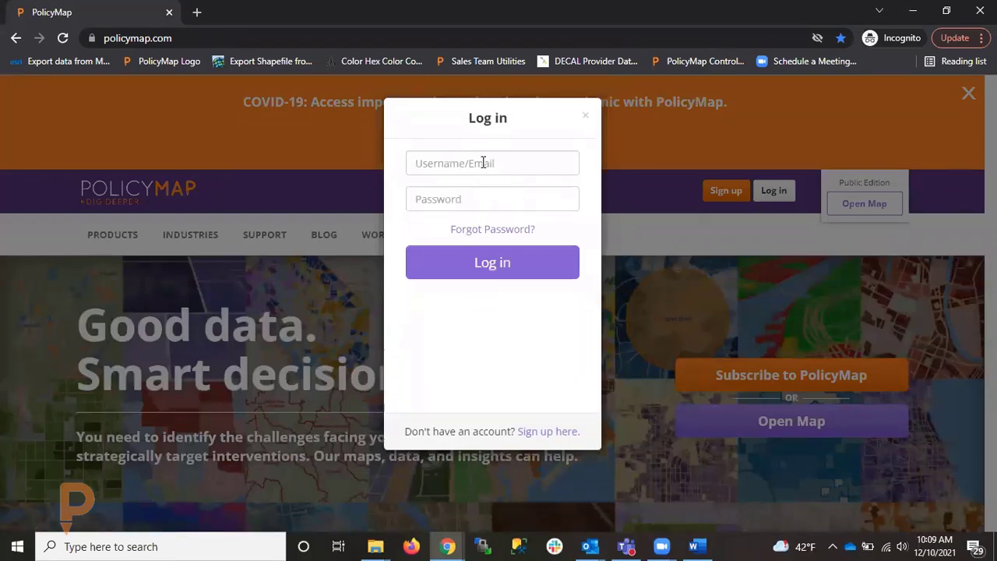
pyautogui.click(483, 162)
pyautogui.write('brian')
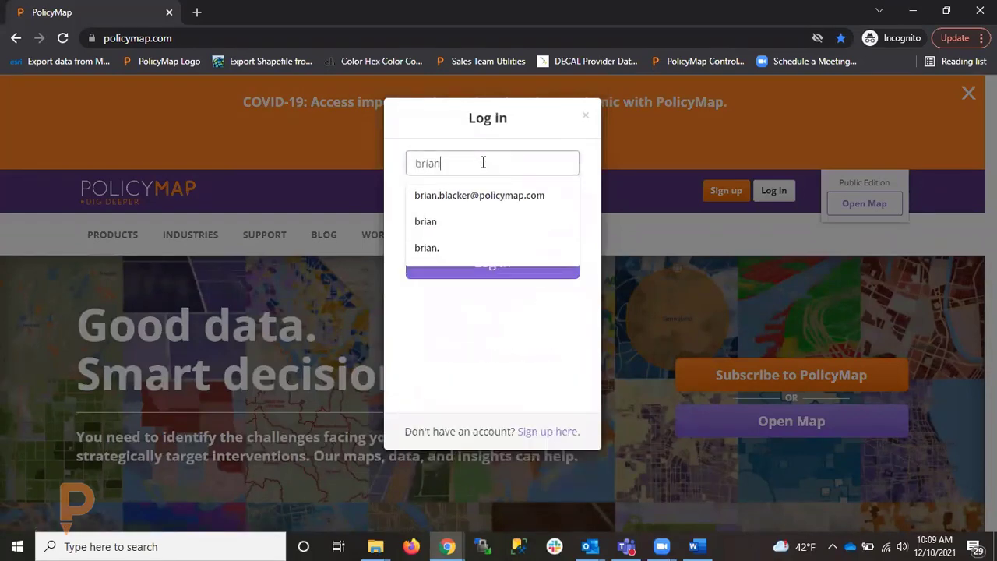
pyautogui.press('Down')
pyautogui.press('Tab')
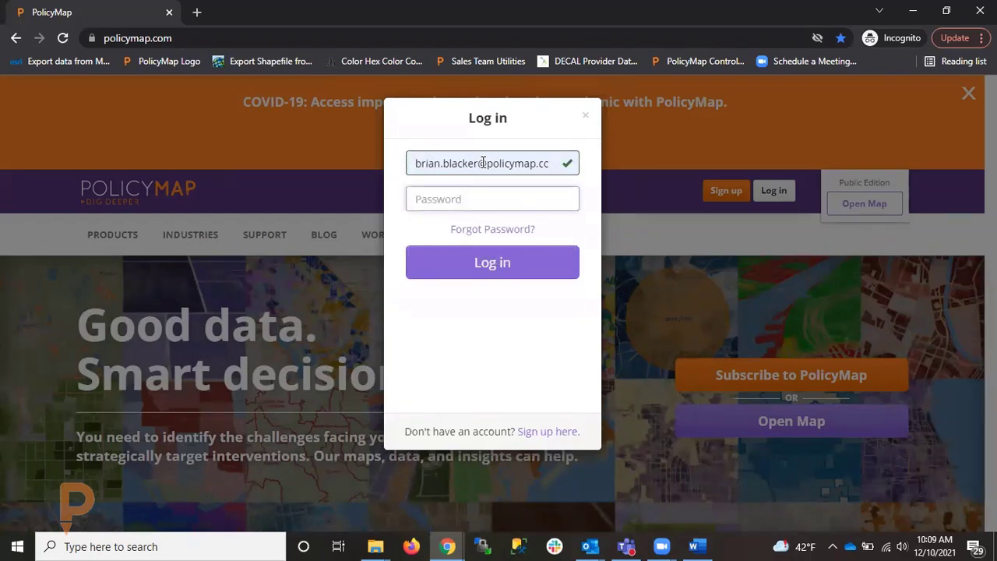
pyautogui.write('••••••')
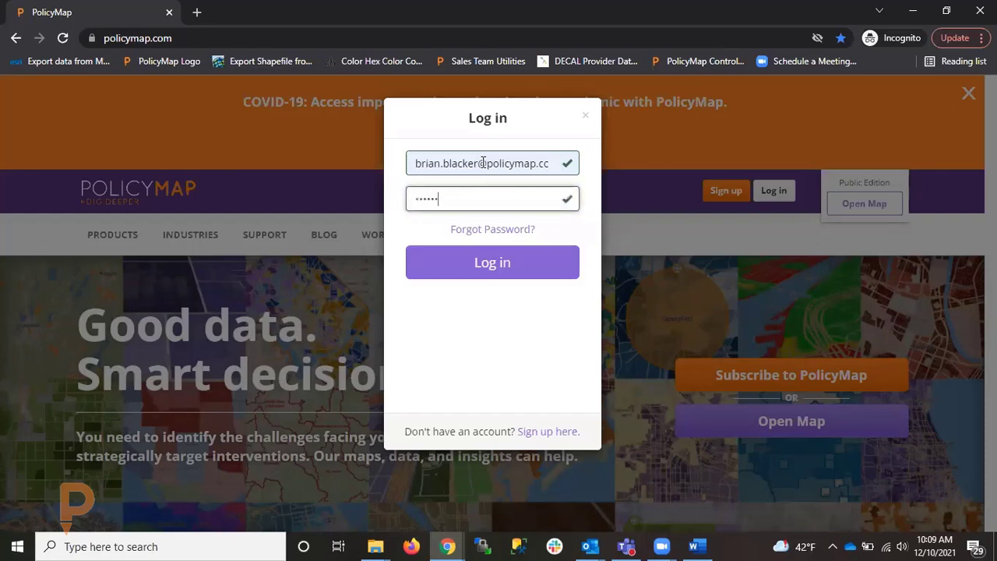
pyautogui.press('BackSpace')
pyautogui.press('BackSpace')
pyautogui.press('BackSpace')
pyautogui.write('•••••')
pyautogui.click(516, 265)
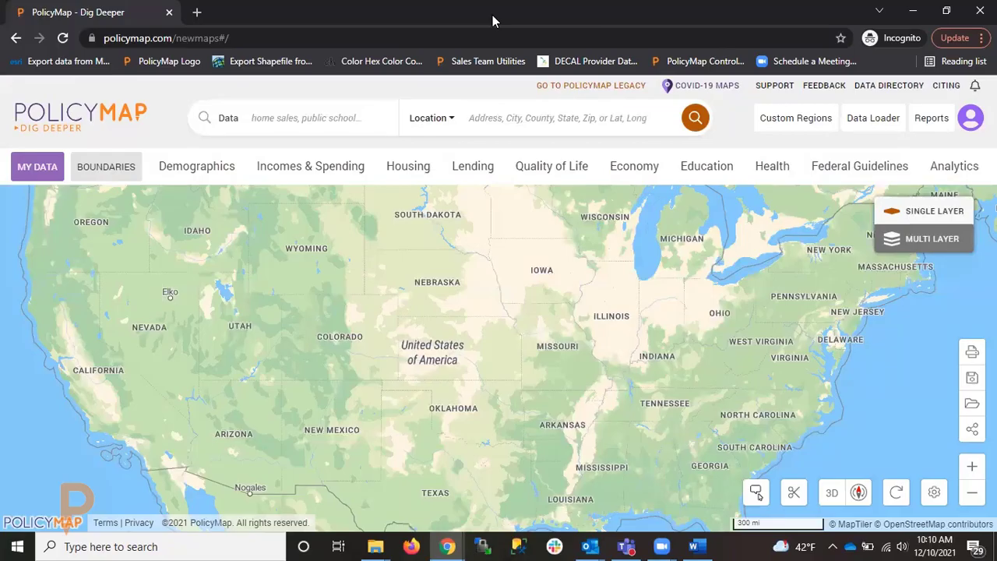
# Switch the browser to full screen and read the Search for Data article in the Maps category of the PolicyMap support site.
pyautogui.press('F11')
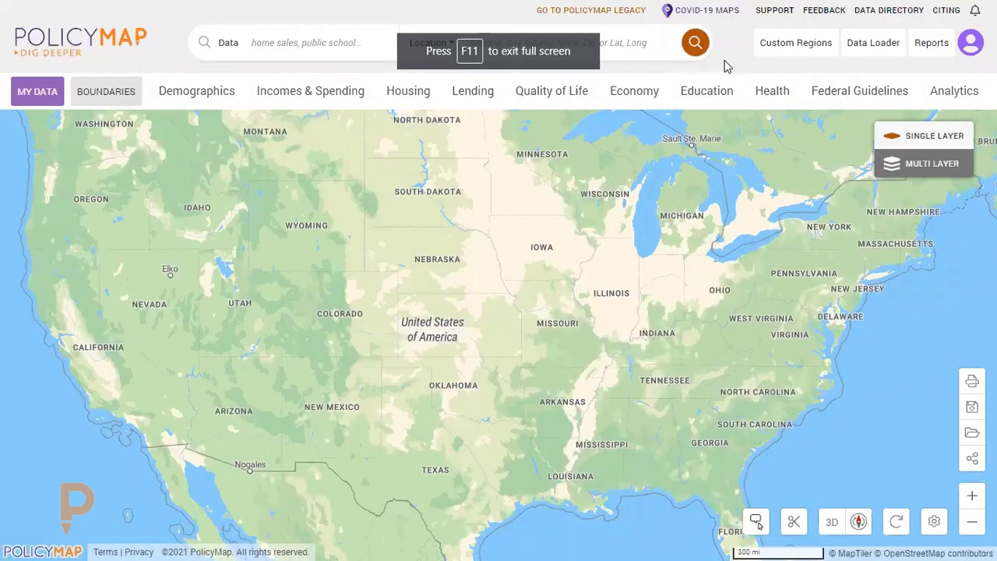
pyautogui.moveTo(467, 5)
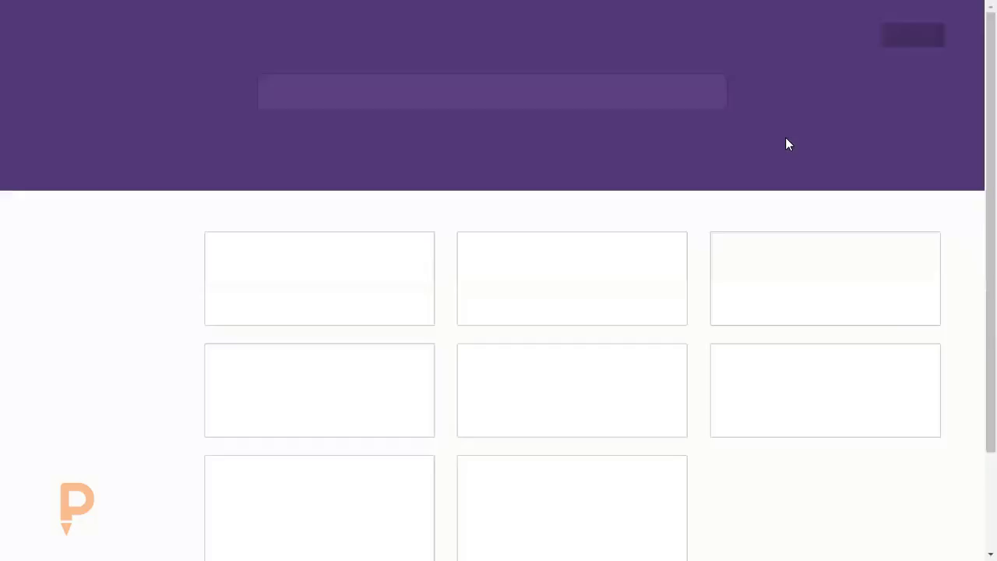
pyautogui.scroll(-1, 695, 225)
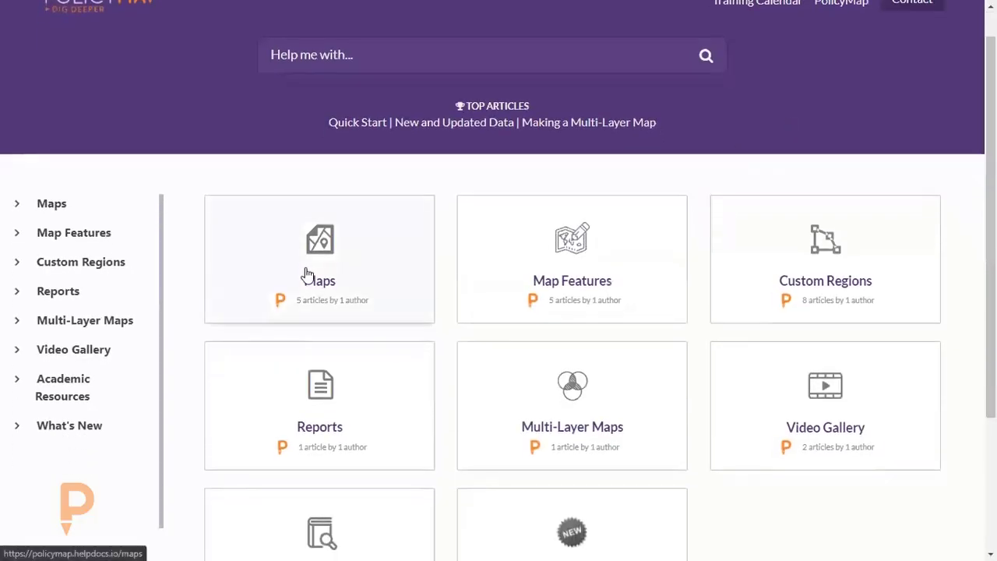
pyautogui.click(363, 282)
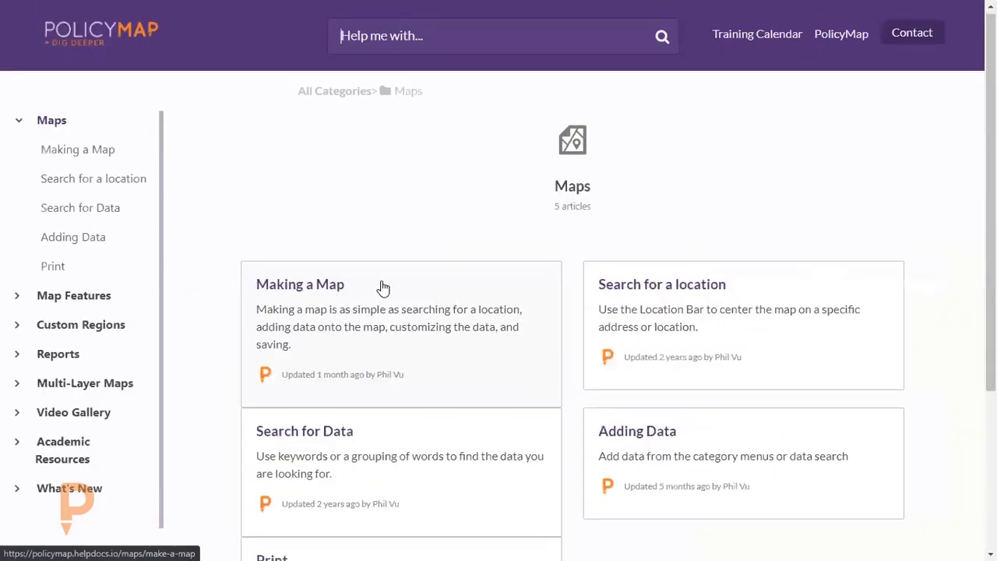
pyautogui.scroll(-3, 351, 195)
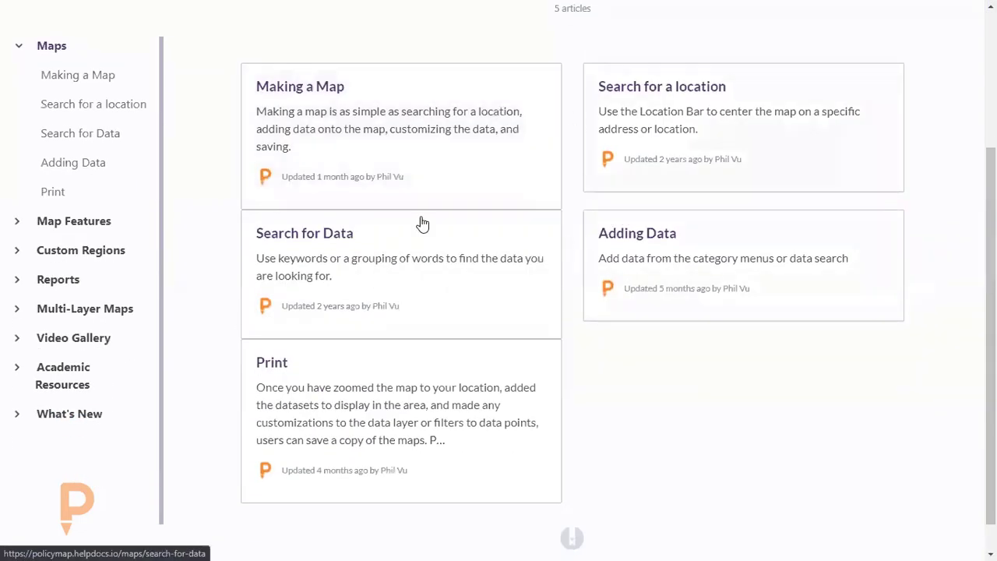
pyautogui.click(338, 242)
pyautogui.scroll(-4, 652, 305)
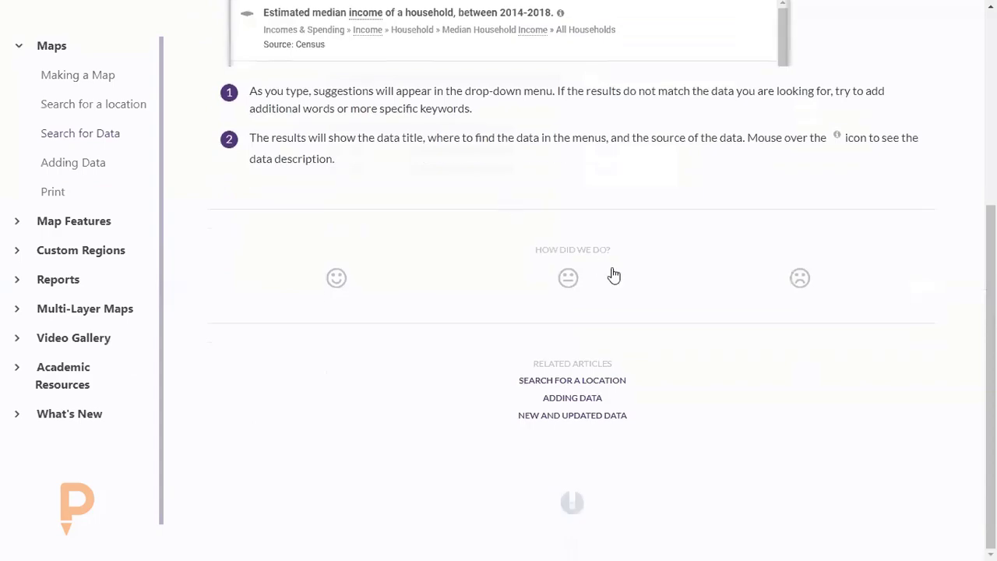
pyautogui.scroll(4, 612, 275)
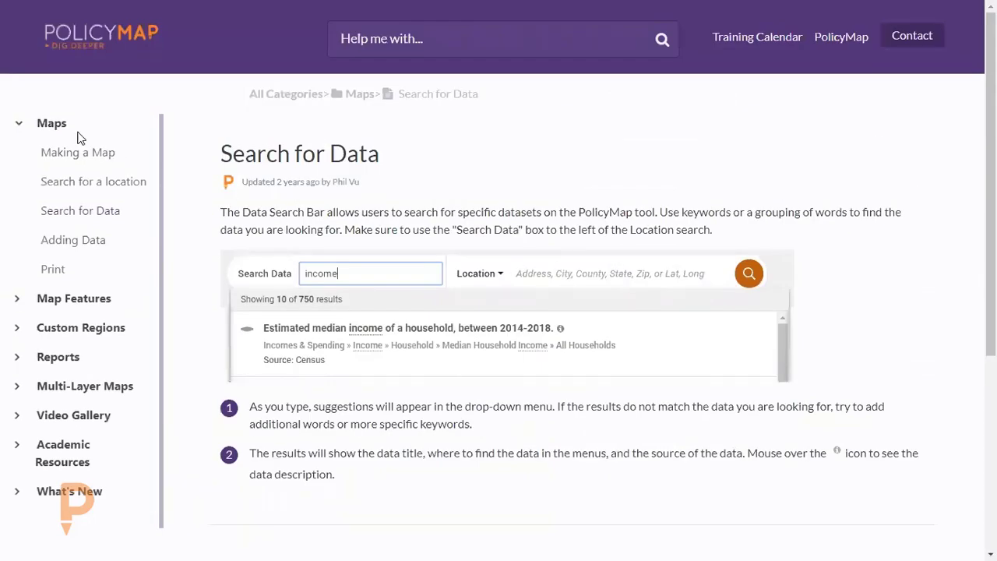
pyautogui.click(53, 125)
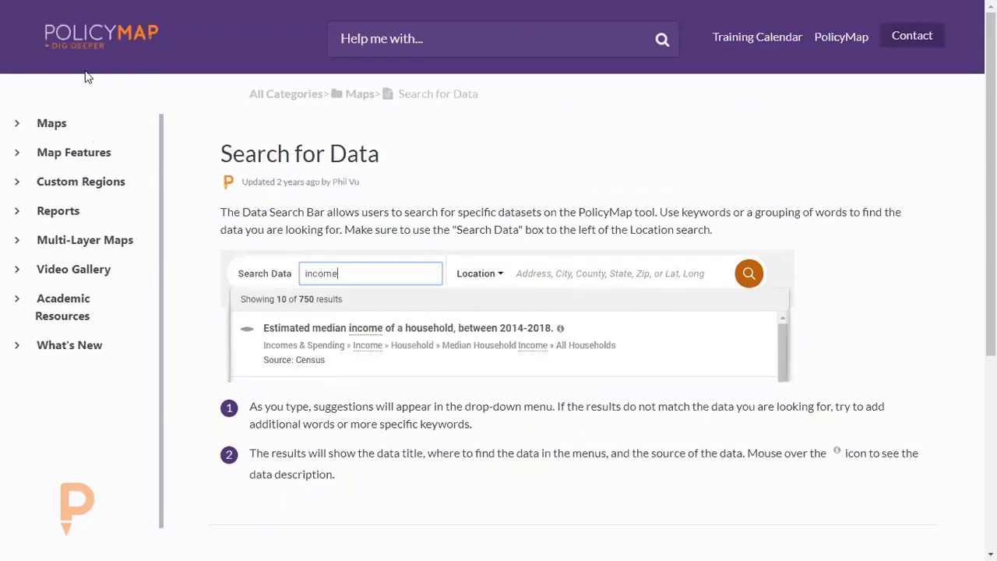
# Leave full screen, return to the support home page, and search its articles for "custom region", clearing the search after viewing the matches.
pyautogui.press('F11')
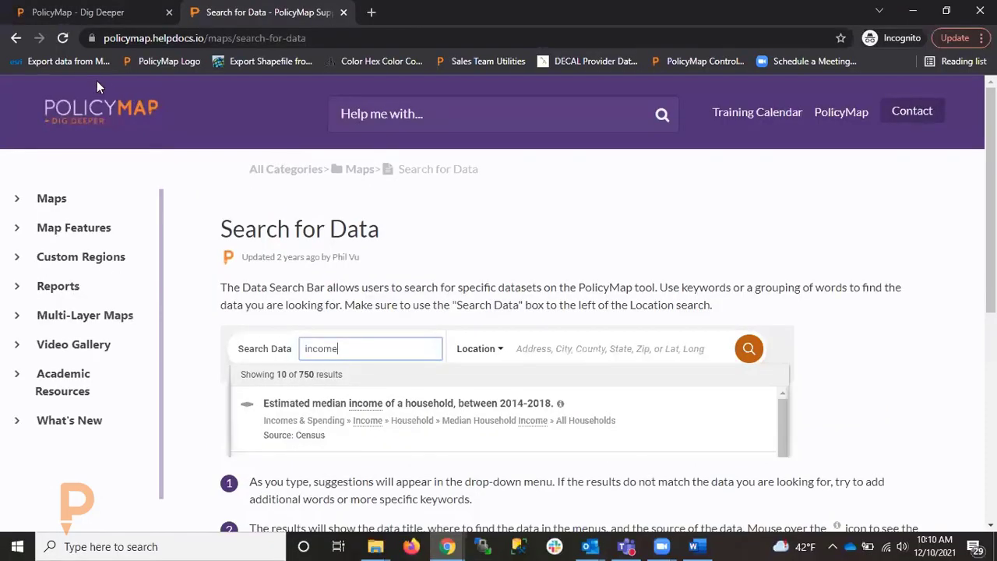
pyautogui.click(17, 38)
pyautogui.click(17, 38)
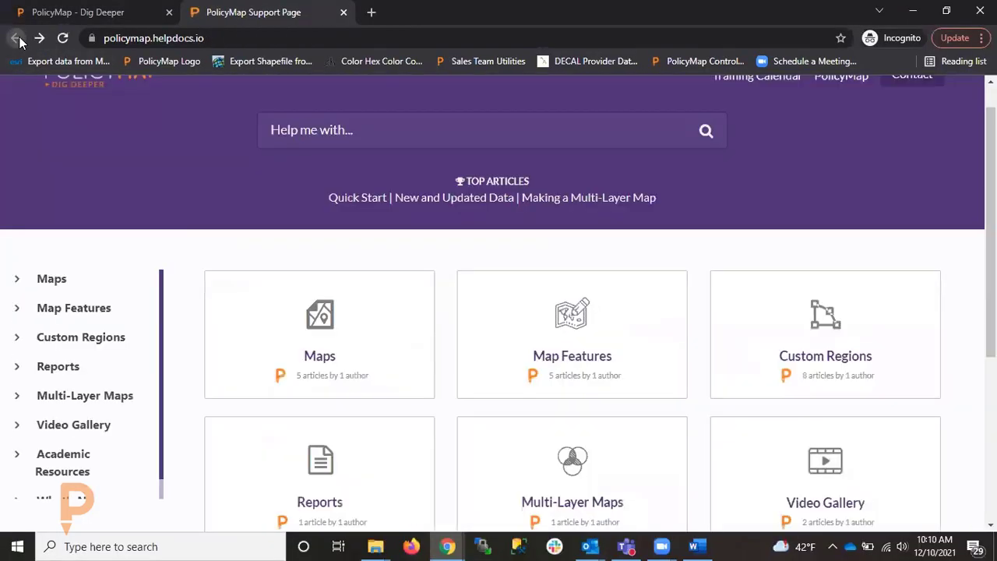
pyautogui.click(357, 131)
pyautogui.write('custom region')
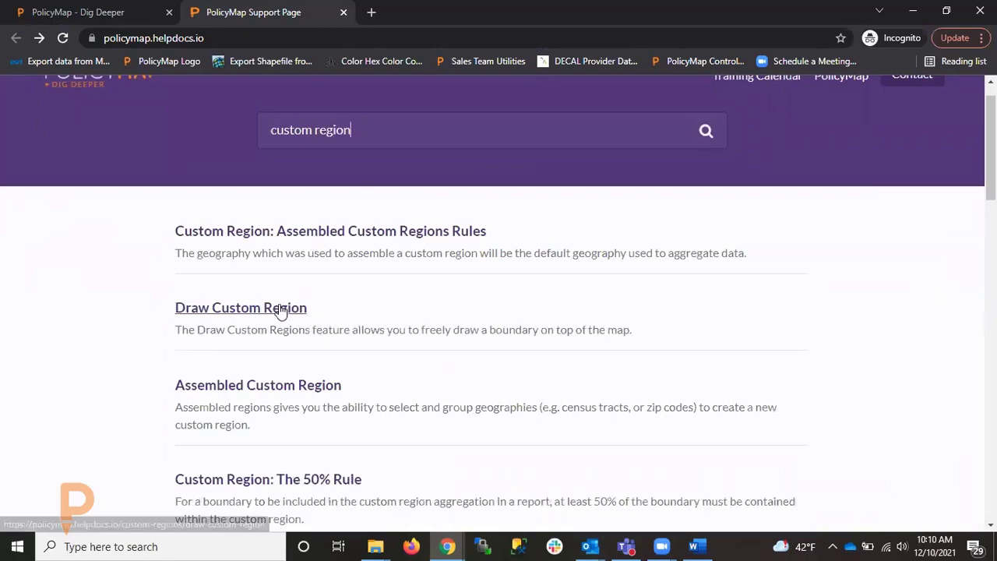
pyautogui.press('BackSpace')
pyautogui.press('BackSpace')
pyautogui.press('BackSpace')
pyautogui.press('BackSpace')
pyautogui.press('BackSpace')
pyautogui.press('BackSpace')
pyautogui.press('BackSpace')
pyautogui.press('BackSpace')
pyautogui.press('BackSpace')
pyautogui.press('BackSpace')
pyautogui.press('BackSpace')
pyautogui.press('BackSpace')
pyautogui.press('BackSpace')
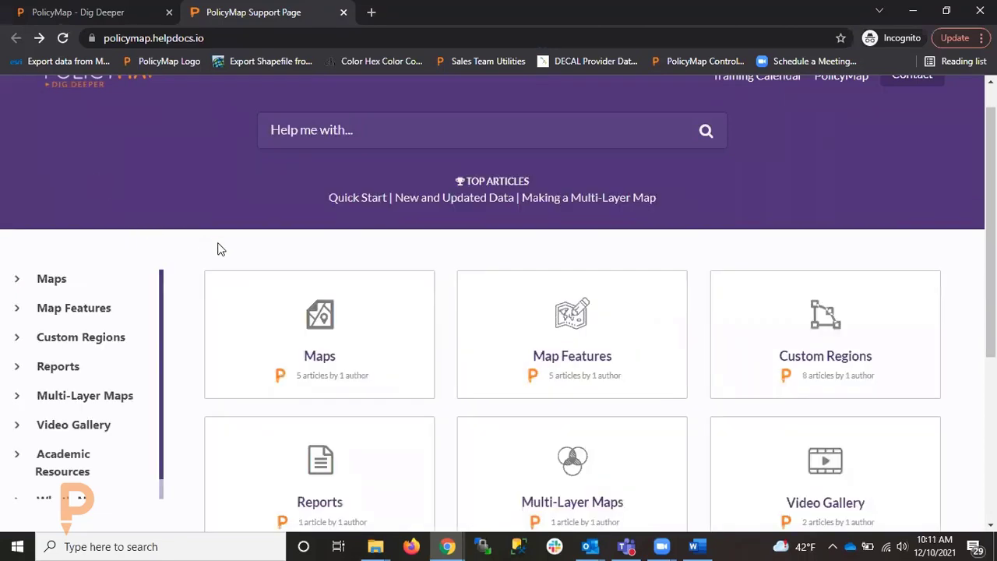
# View the Video Gallery category of the support site and return to the support home page.
pyautogui.scroll(-3, 233, 234)
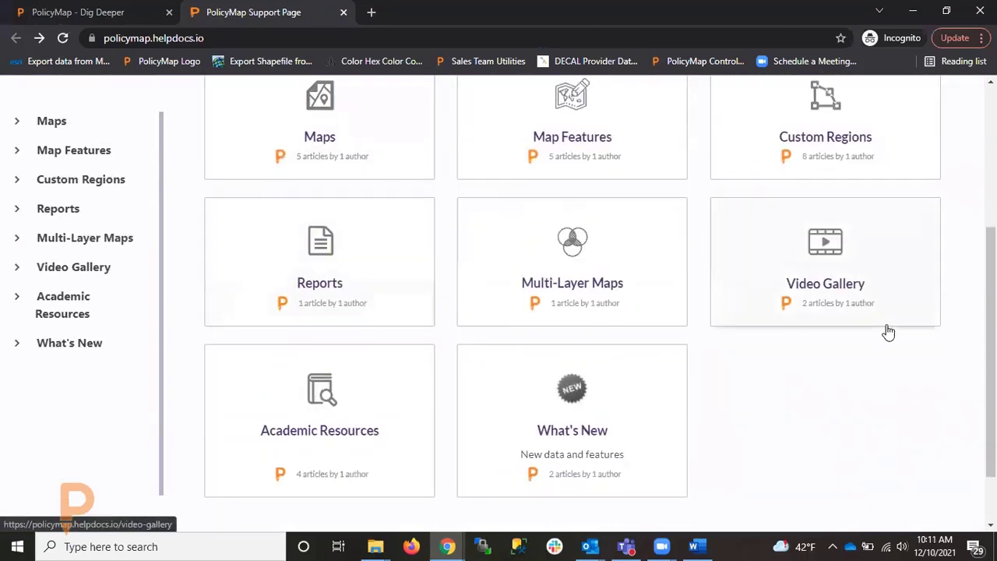
pyautogui.click(839, 285)
pyautogui.scroll(-1, 776, 300)
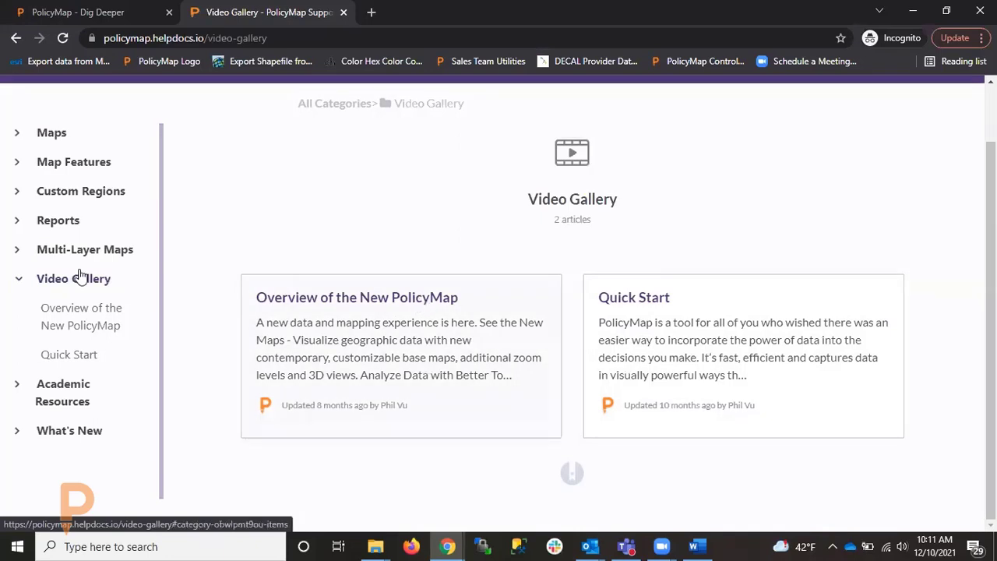
pyautogui.scroll(1, 62, 162)
pyautogui.click(15, 38)
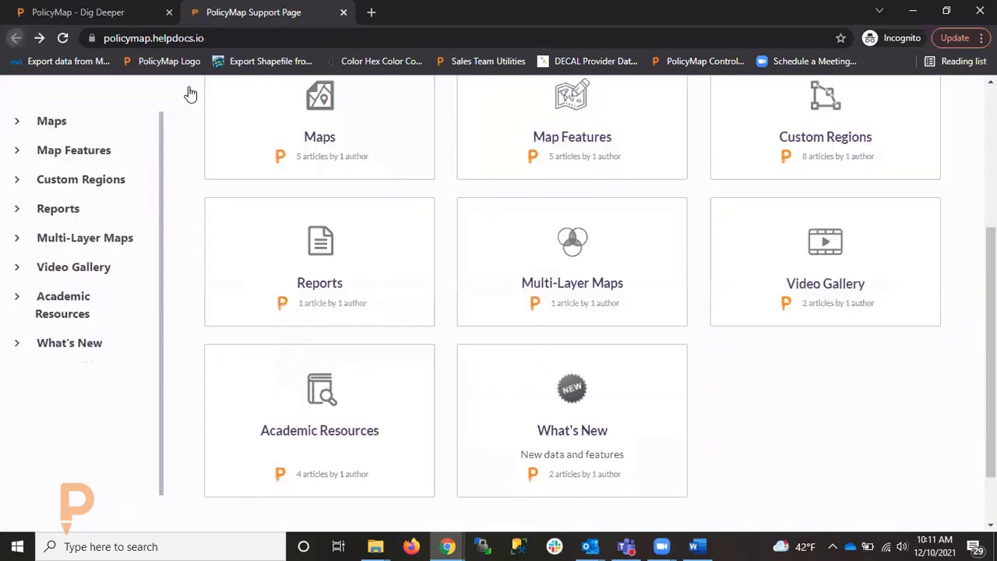
# Open the New and Updated Data article in the What's New category and examine its latest entries.
pyautogui.scroll(-1, 724, 303)
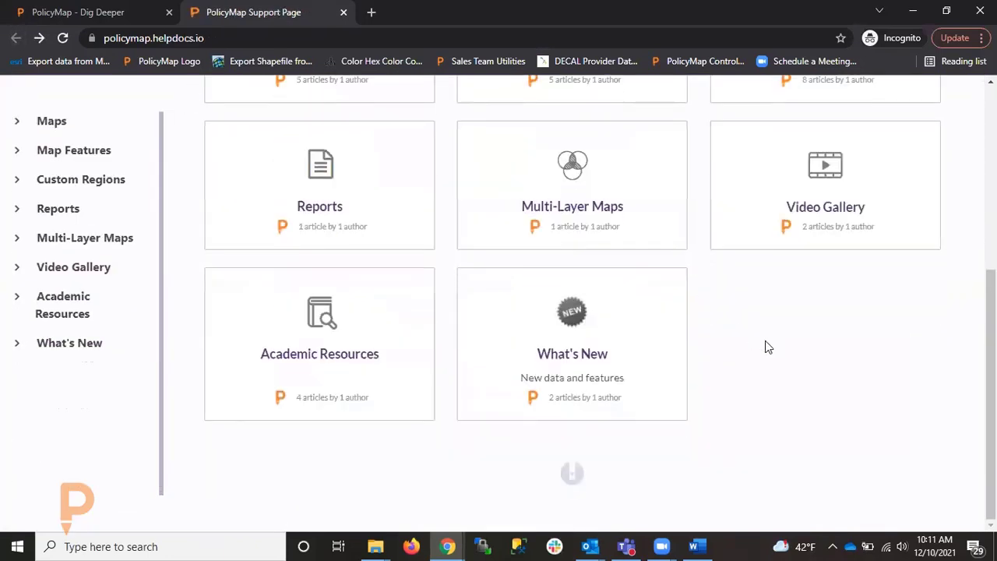
pyautogui.click(585, 355)
pyautogui.scroll(-1, 589, 360)
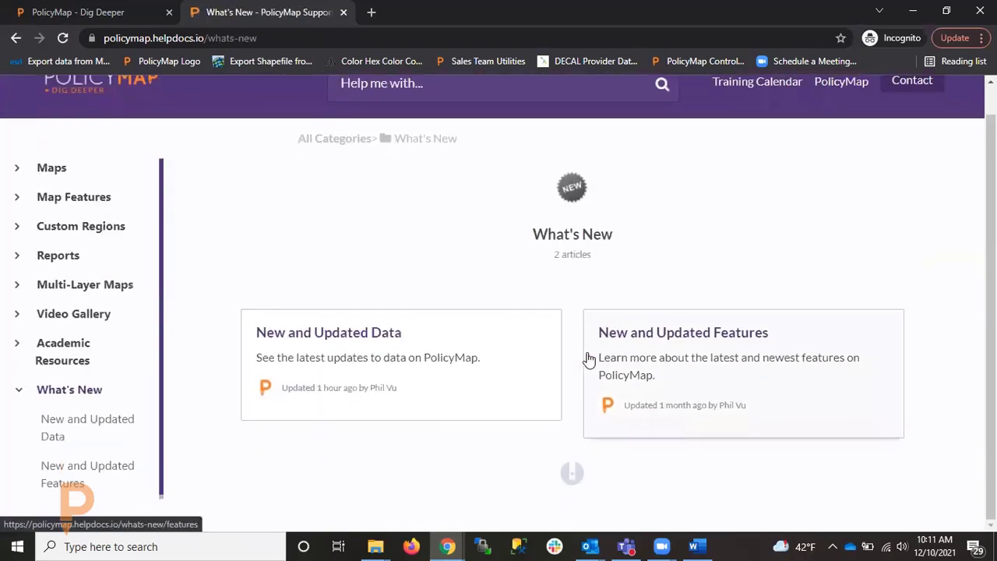
pyautogui.click(365, 339)
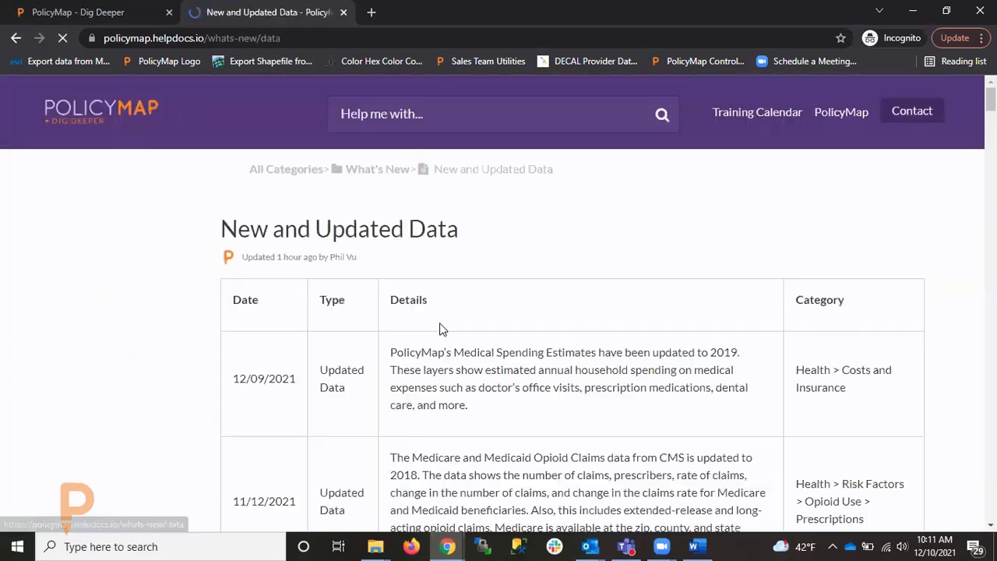
pyautogui.scroll(-1, 548, 319)
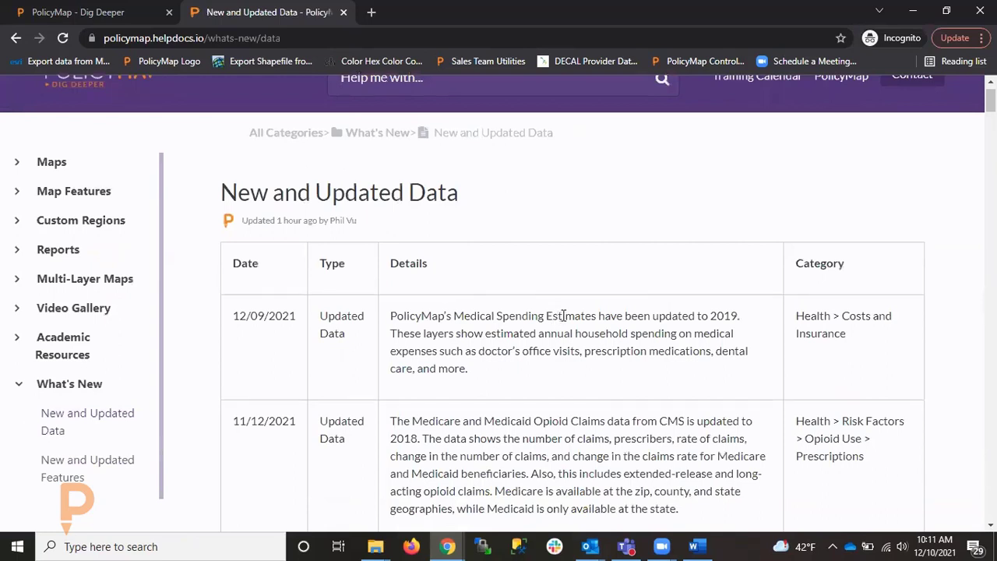
pyautogui.scroll(-1, 562, 317)
pyautogui.scroll(2, 621, 364)
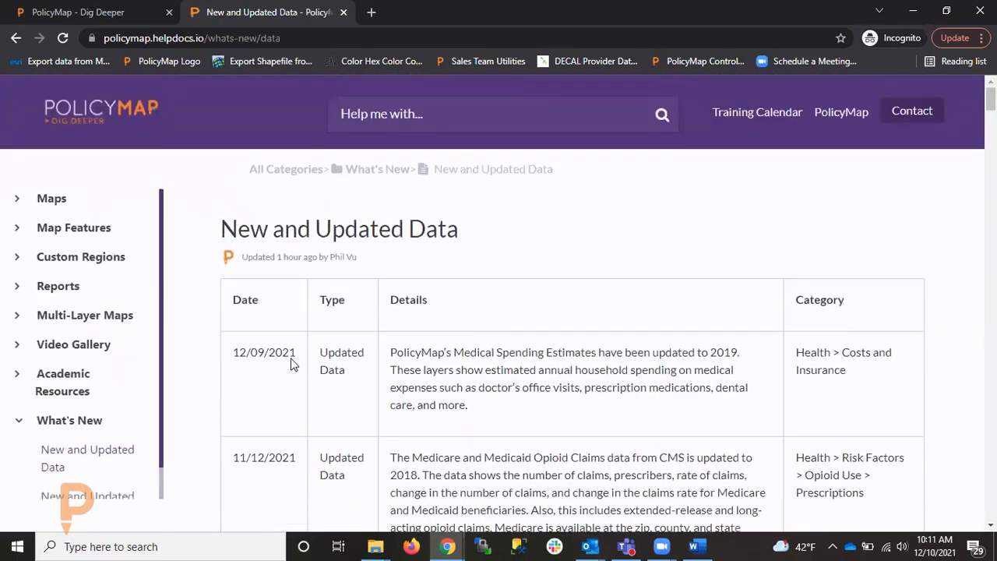
pyautogui.scroll(-1, 115, 486)
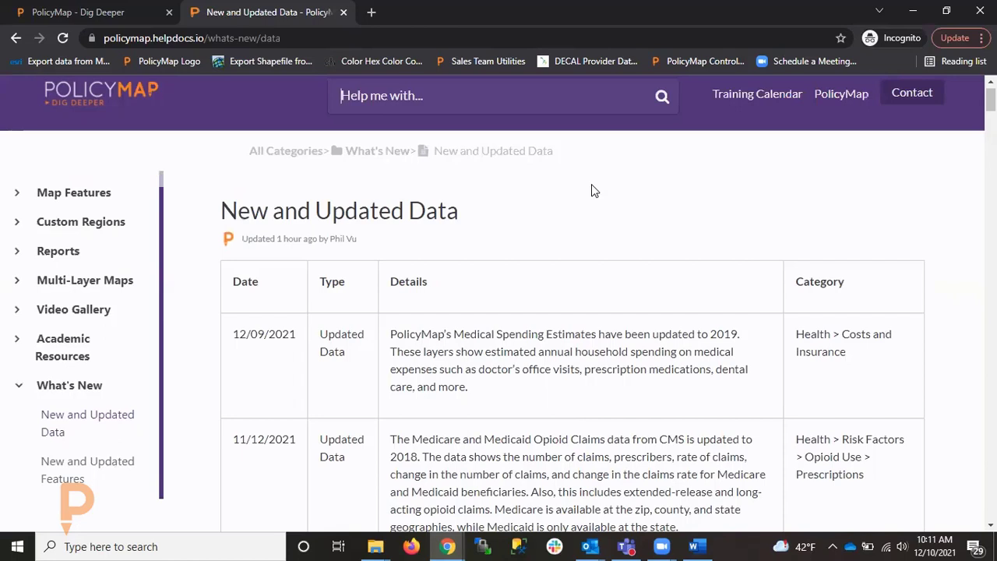
# Return to the PolicyMap map in full screen and bring the New York and Newark area into close view.
pyautogui.click(114, 16)
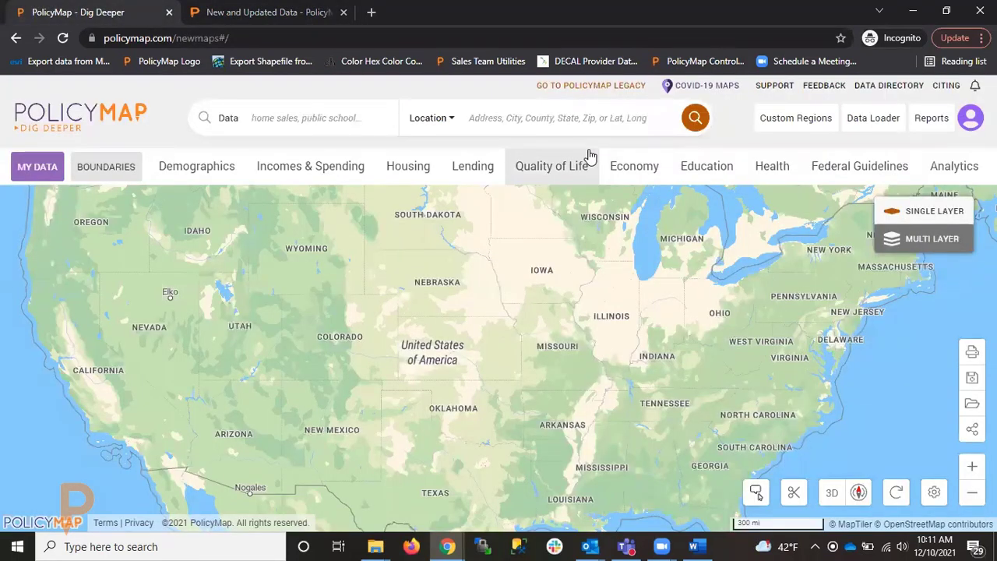
pyautogui.press('F11')
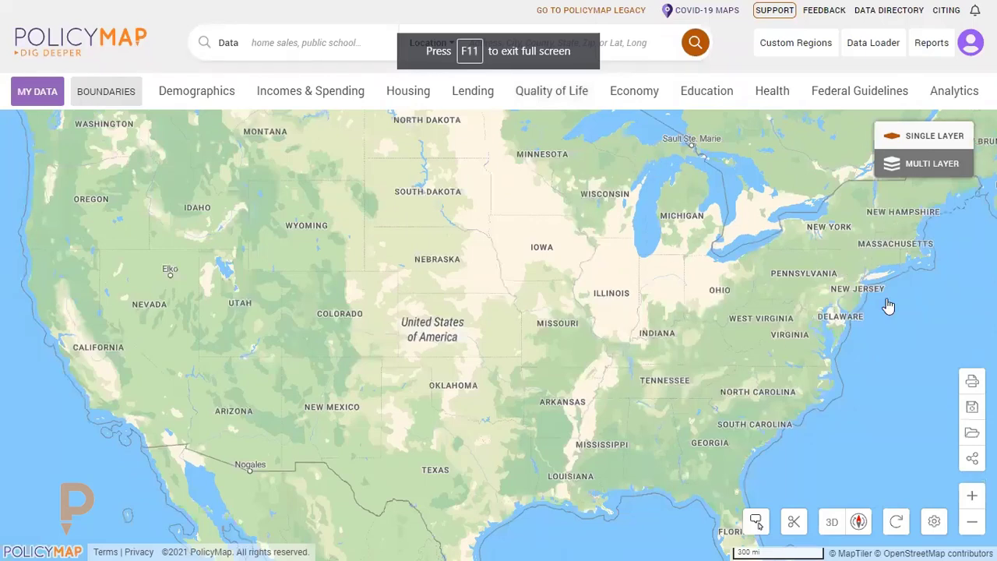
pyautogui.moveTo(852, 282); pyautogui.dragTo(596, 226)
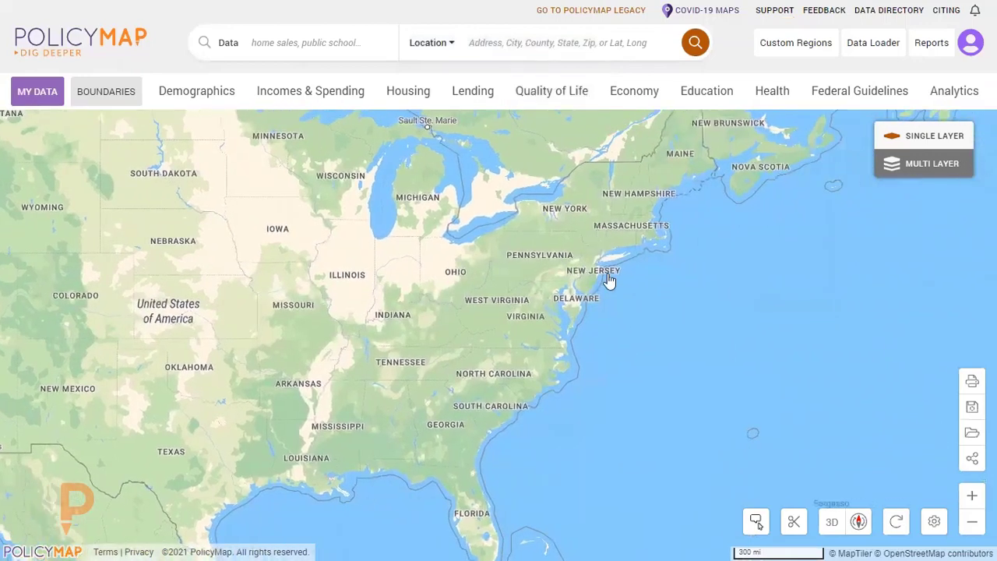
pyautogui.moveTo(562, 312); pyautogui.dragTo(516, 320)
pyautogui.scroll(2, 516, 320)
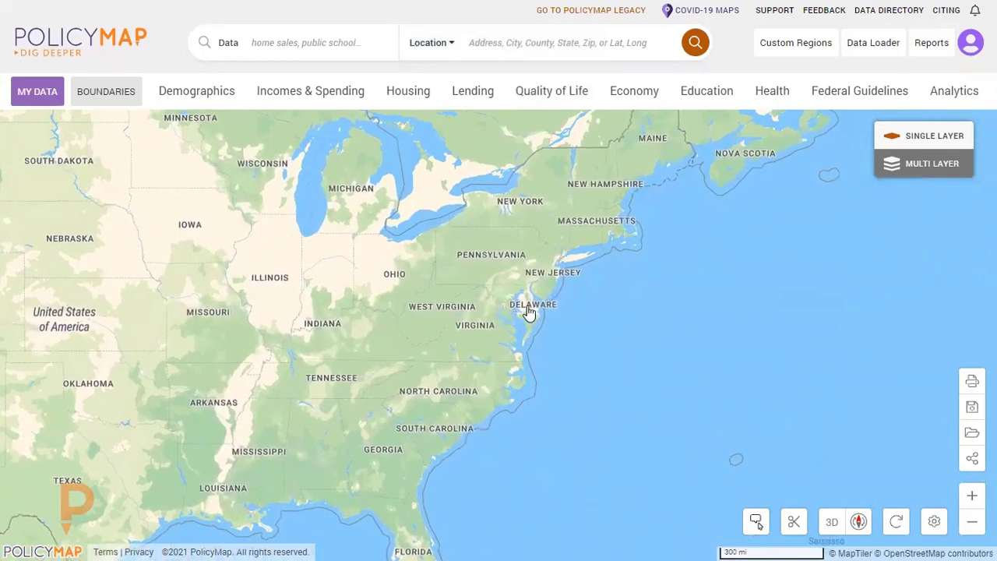
pyautogui.scroll(3, 537, 310)
pyautogui.scroll(4, 529, 278)
pyautogui.moveTo(371, 280); pyautogui.dragTo(474, 217)
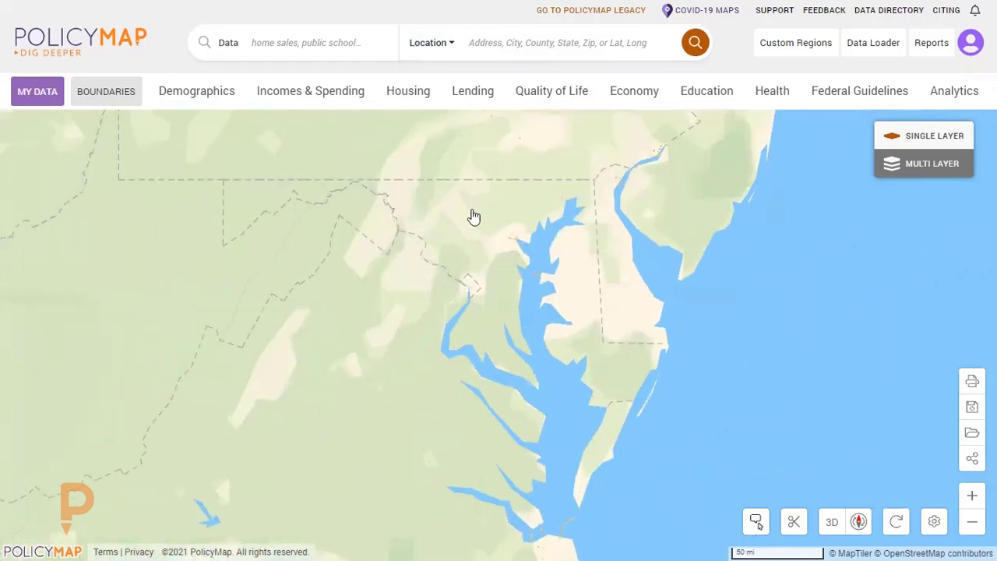
pyautogui.scroll(3, 483, 215)
pyautogui.moveTo(779, 169); pyautogui.dragTo(678, 254)
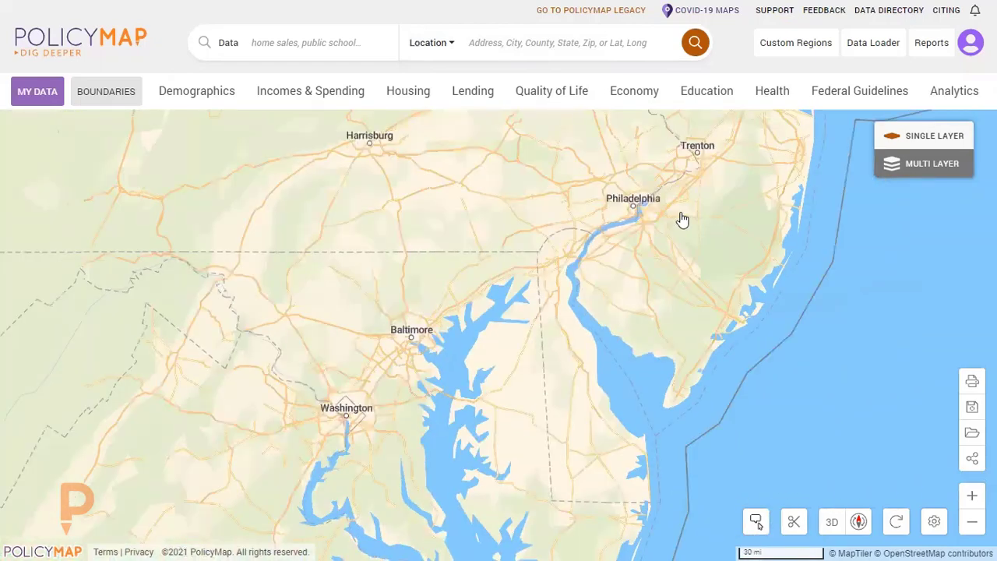
pyautogui.moveTo(682, 220); pyautogui.dragTo(552, 402)
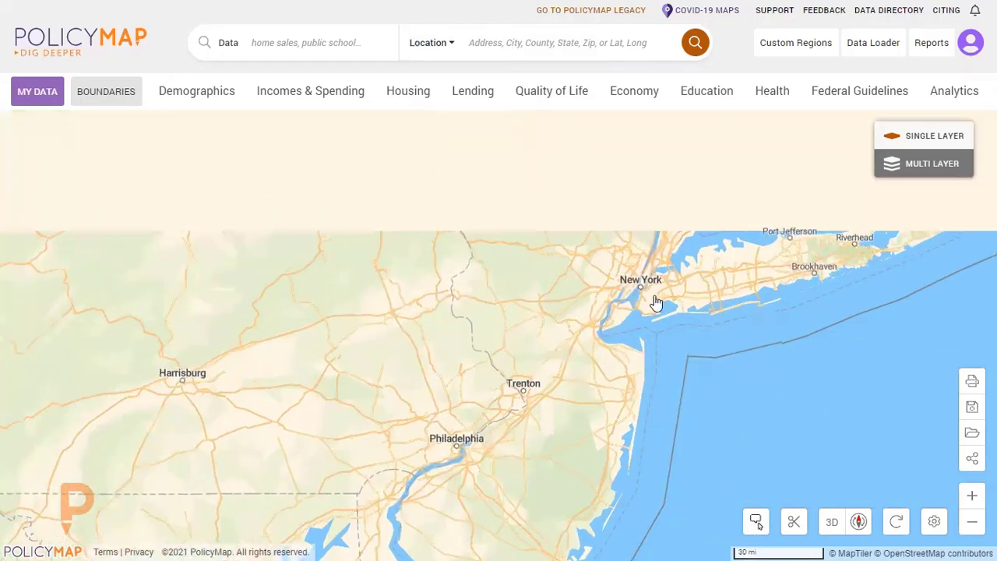
pyautogui.scroll(4, 656, 302)
pyautogui.moveTo(724, 353); pyautogui.dragTo(699, 385)
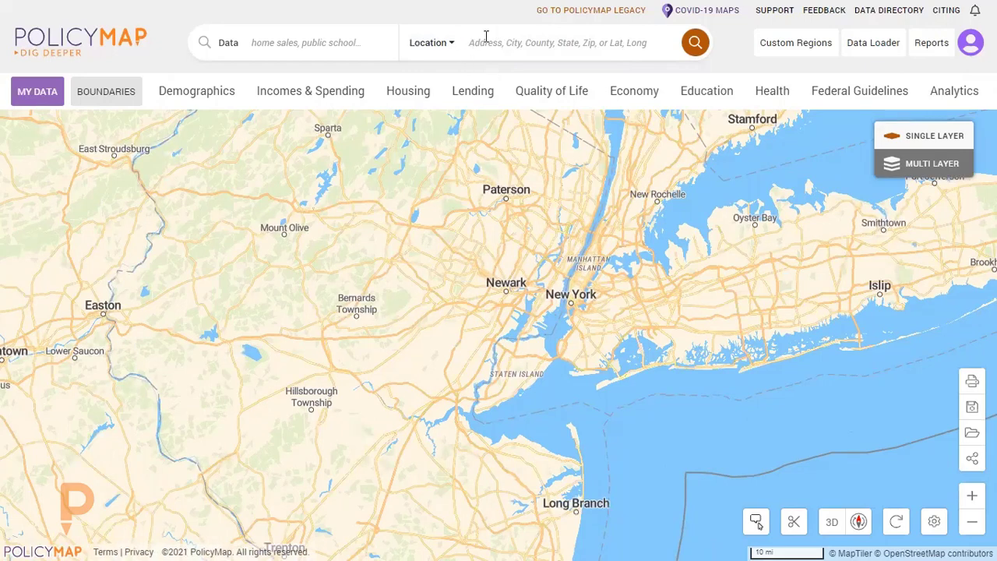
# Search the map for "Kings" as a location and display the county of Kings, NY.
pyautogui.click(552, 45)
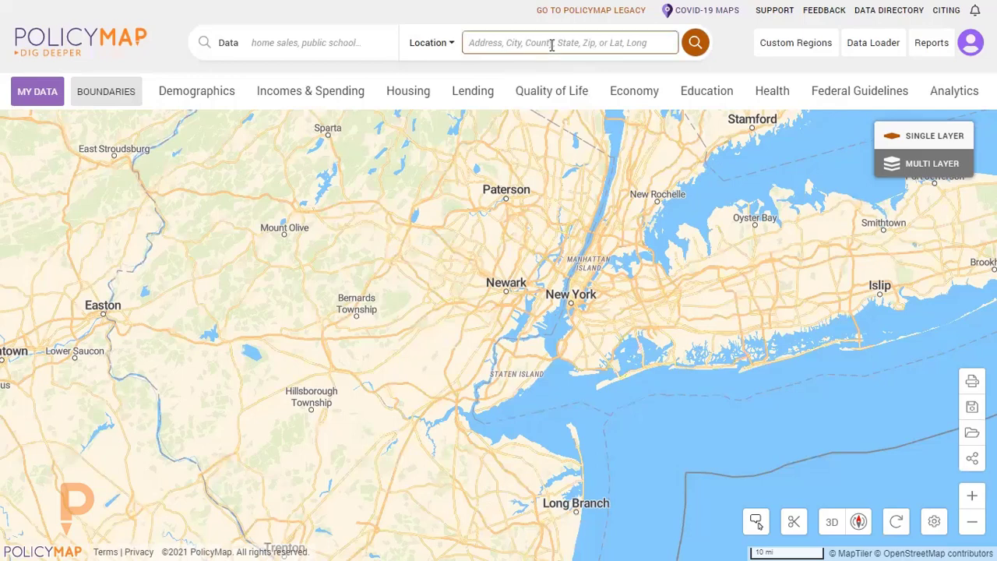
pyautogui.write('Kings')
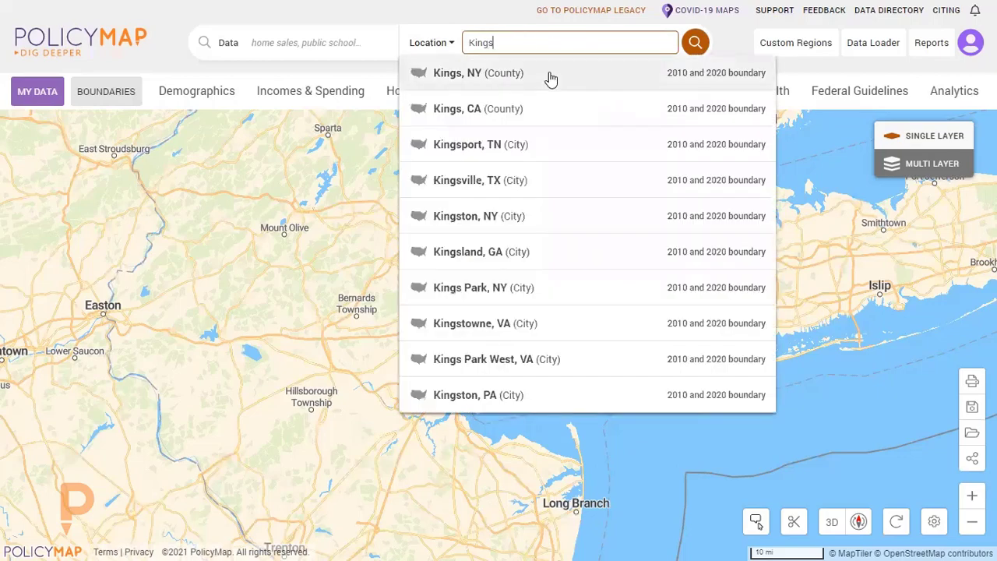
pyautogui.click(549, 75)
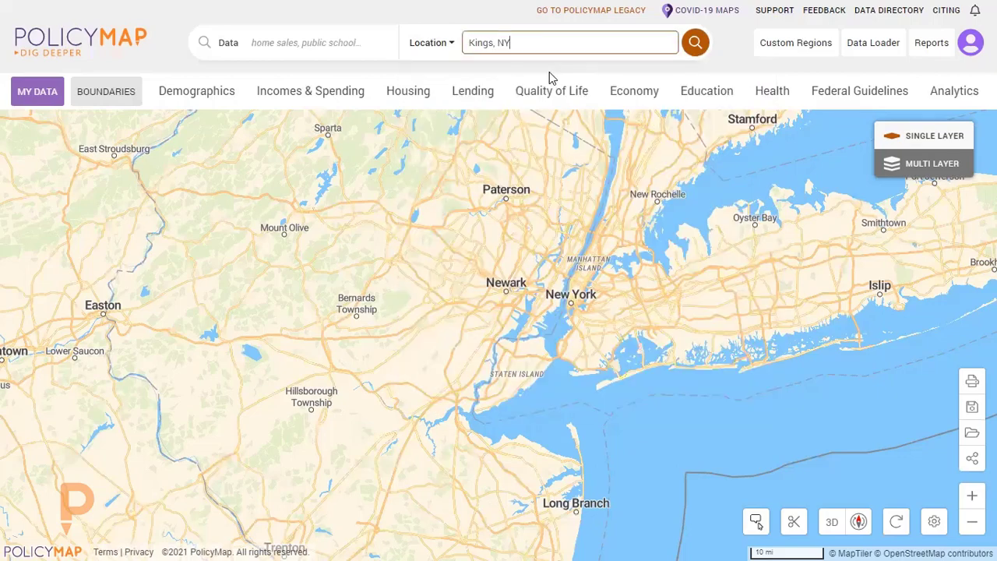
pyautogui.scroll(-5, 549, 425)
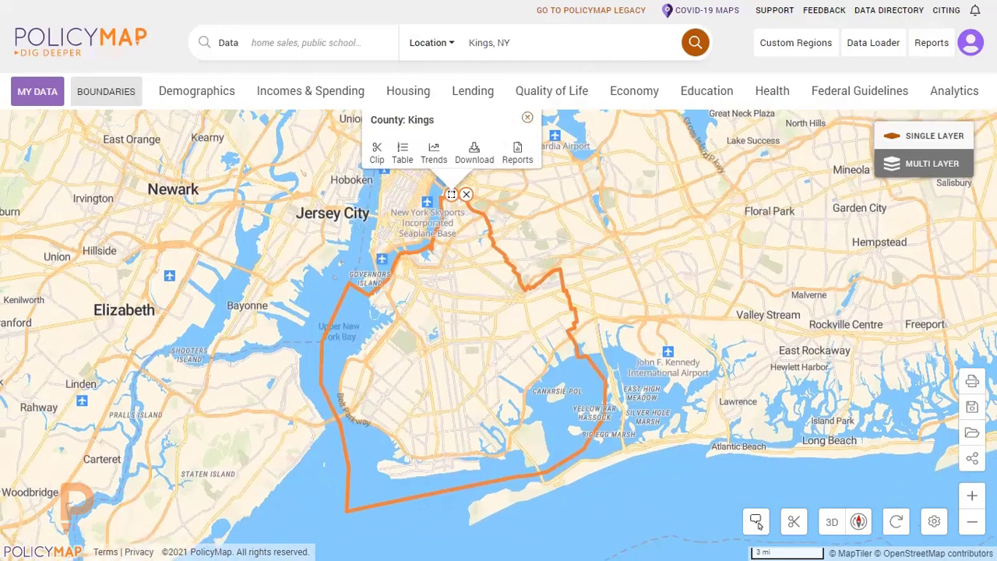
# Switch the location search type to State District, and change it to Congressional District.
pyautogui.click(419, 45)
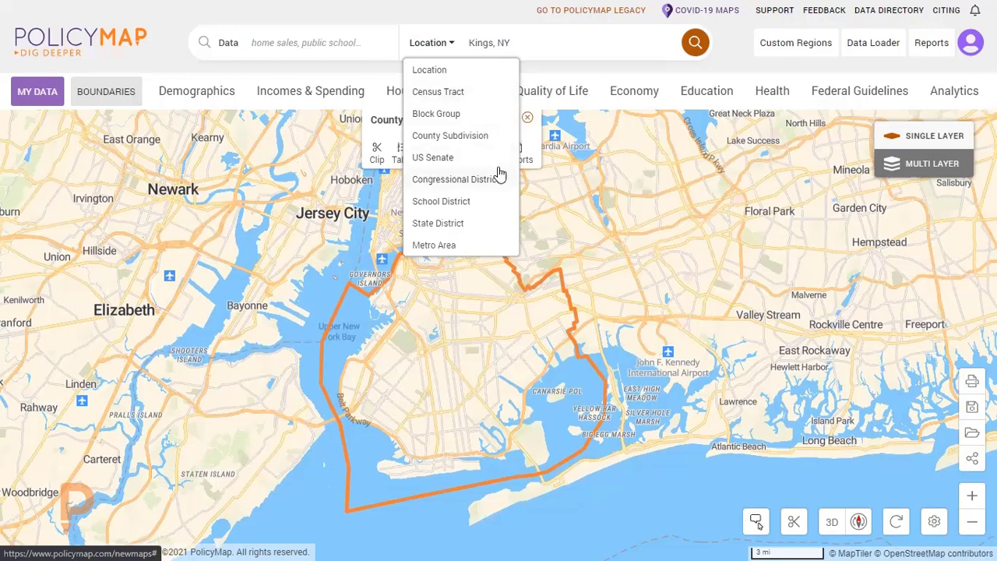
pyautogui.click(487, 225)
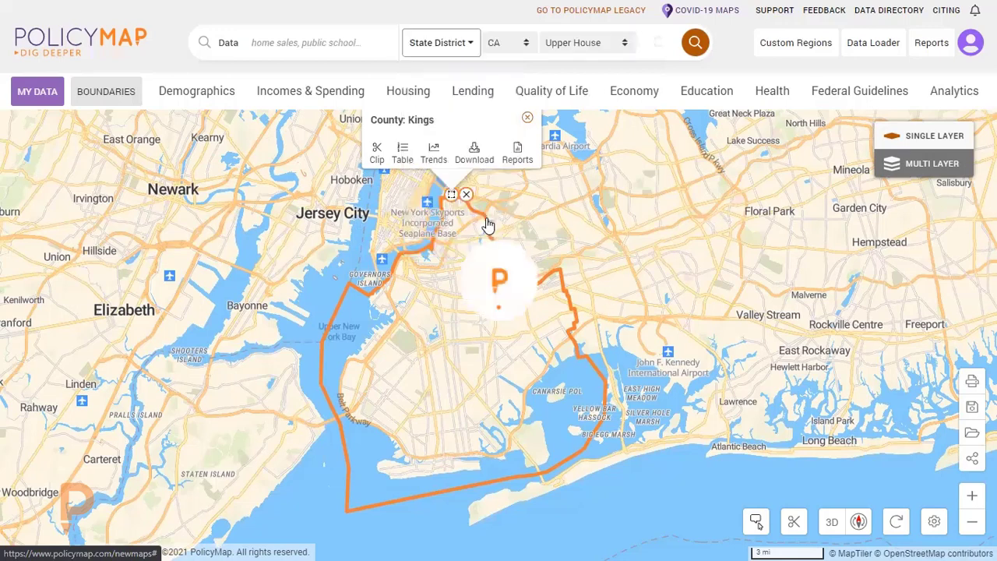
pyautogui.click(467, 48)
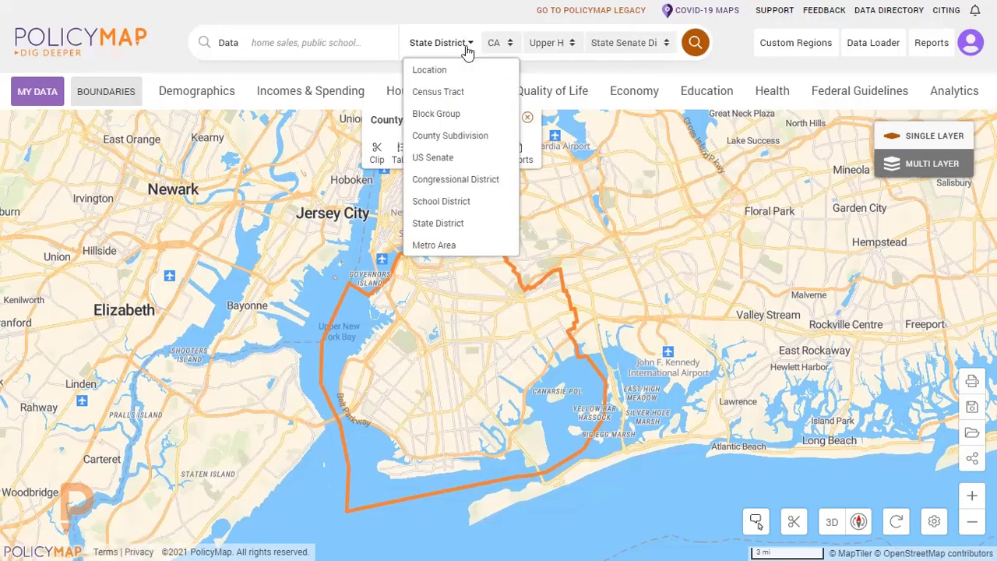
pyautogui.click(465, 180)
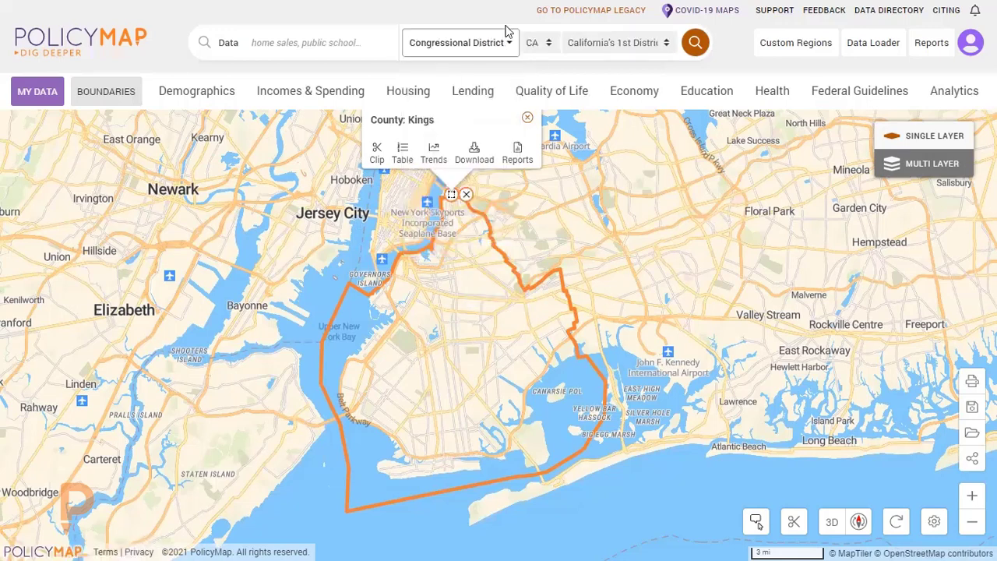
# Look through the available states and California's districts for the Congressional District search without choosing a different one.
pyautogui.click(545, 48)
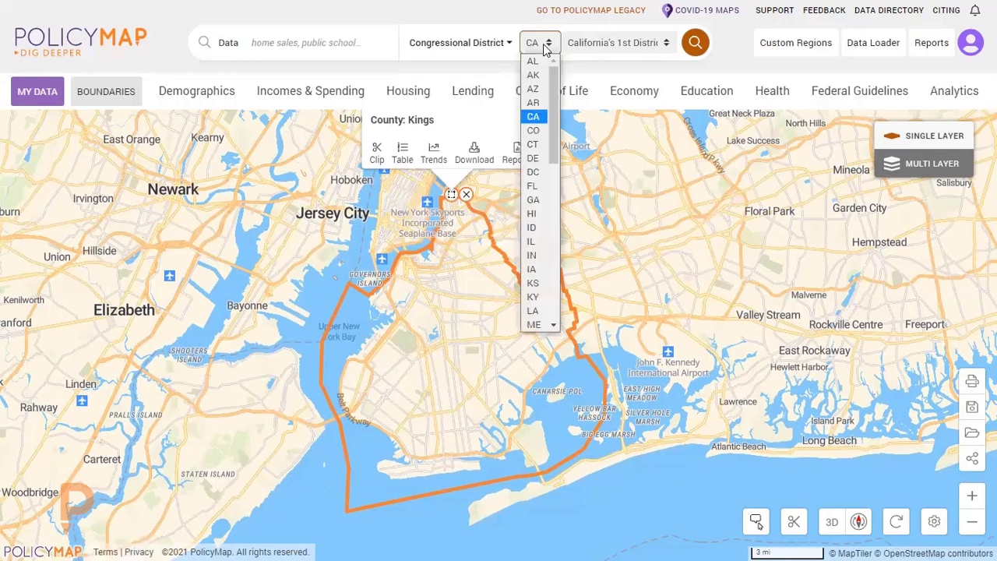
pyautogui.click(602, 43)
pyautogui.click(602, 44)
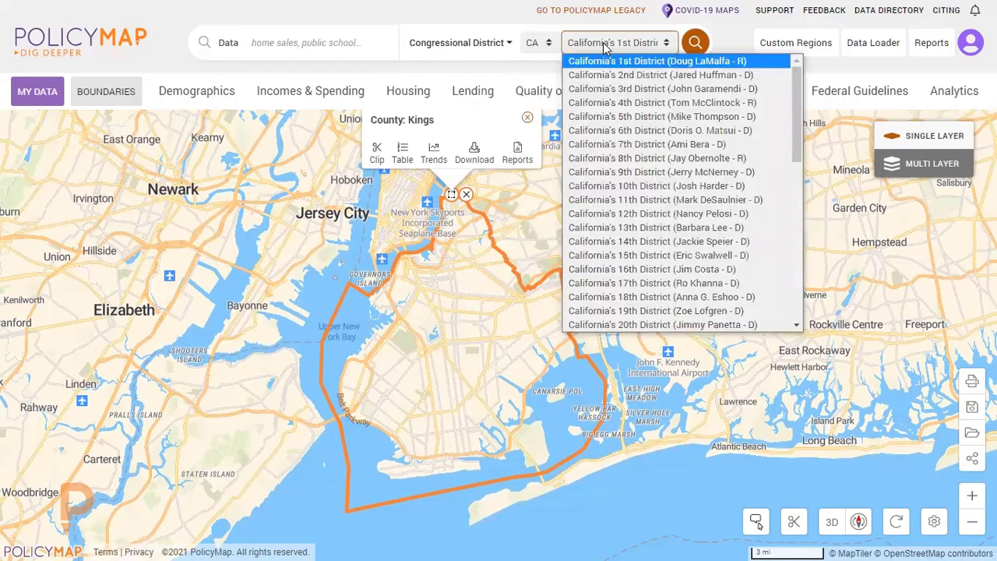
pyautogui.click(604, 47)
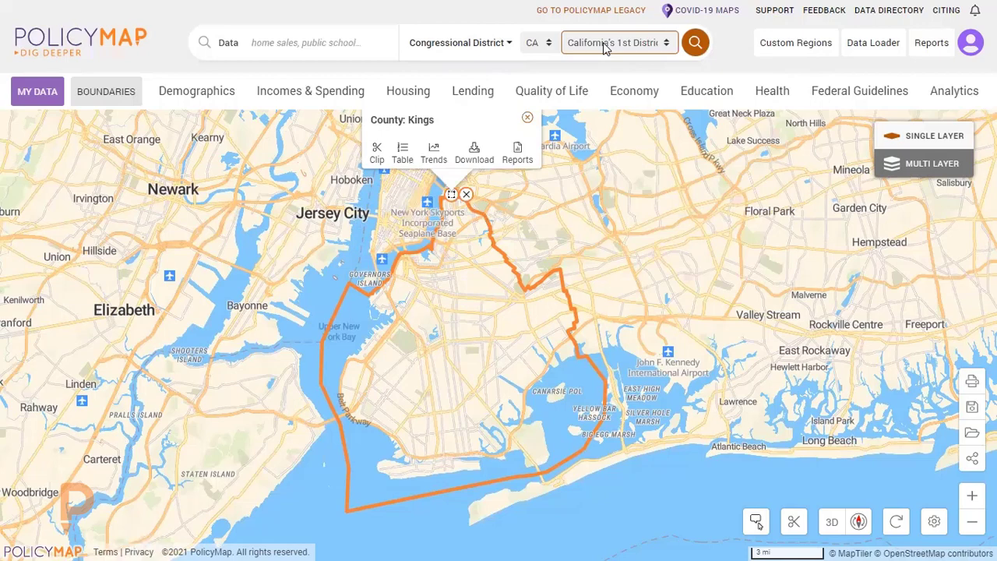
# Close the Kings County popup and bring Lower Manhattan and the East River into view.
pyautogui.moveTo(634, 289); pyautogui.dragTo(670, 299)
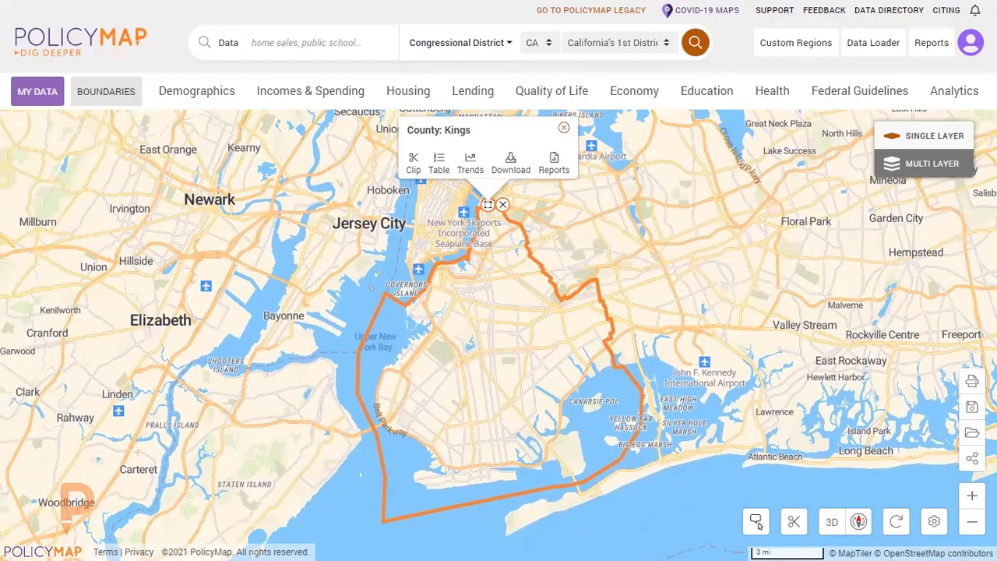
pyautogui.click(564, 128)
pyautogui.scroll(3, 457, 339)
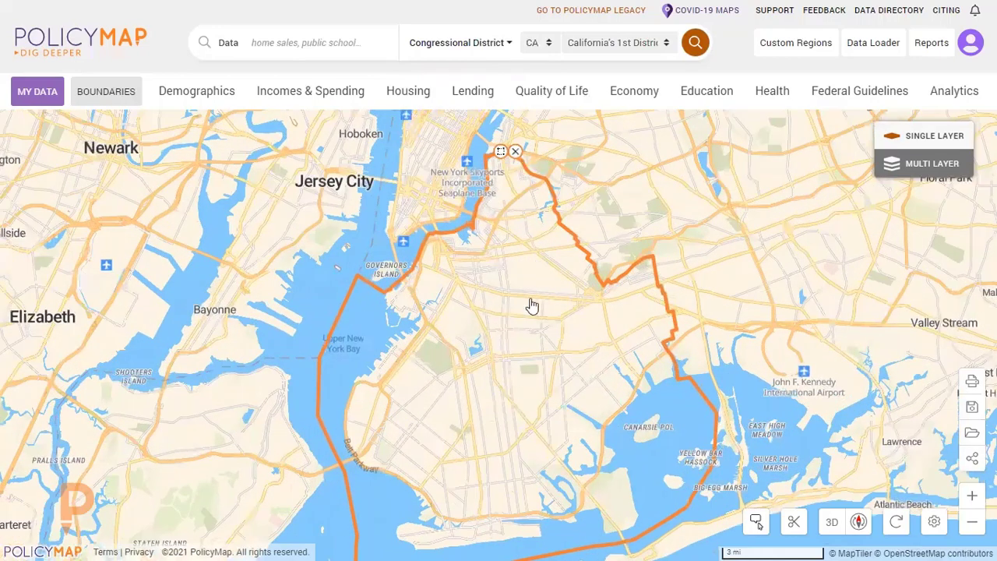
pyautogui.scroll(3, 521, 290)
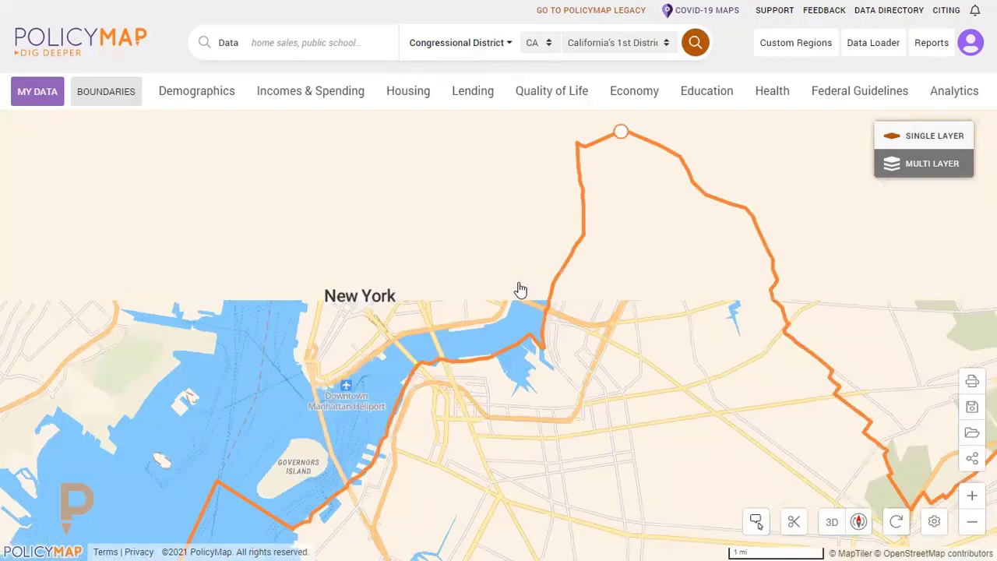
pyautogui.moveTo(443, 307); pyautogui.dragTo(460, 367)
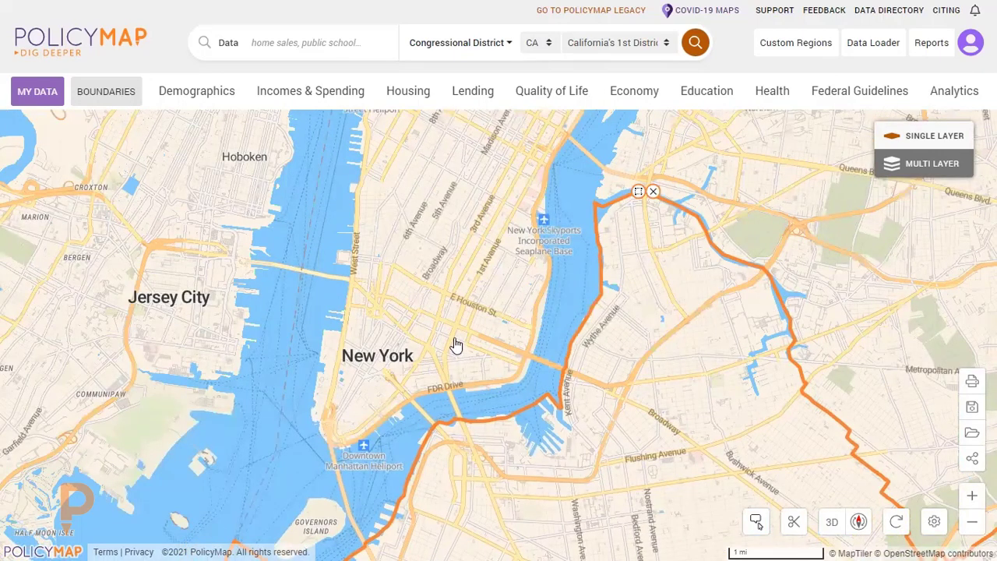
pyautogui.moveTo(529, 341); pyautogui.dragTo(530, 366)
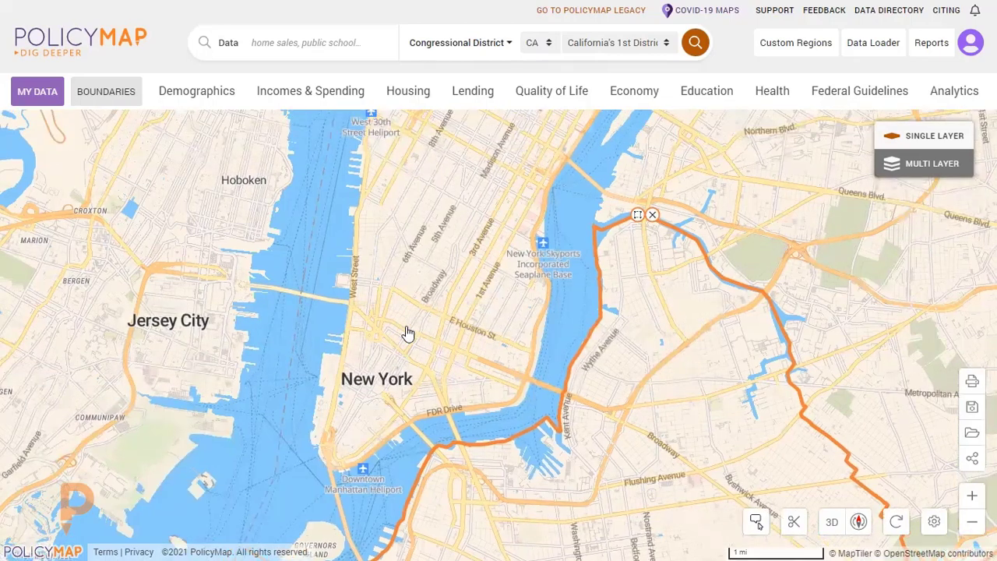
# Zoom in on Lower Manhattan until individual buildings around Franklin Street and Centre Street can be examined.
pyautogui.scroll(1, 436, 373)
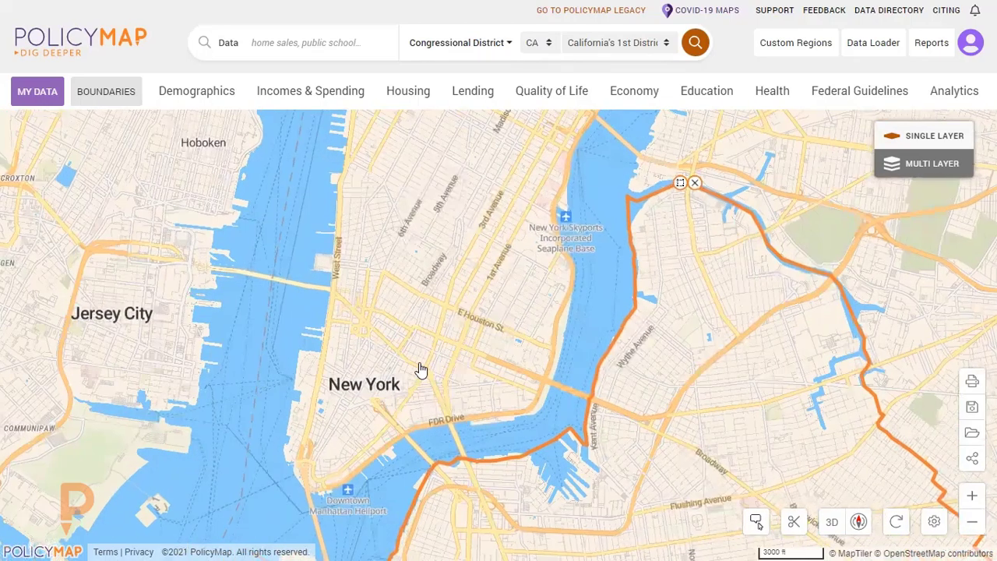
pyautogui.scroll(1, 421, 370)
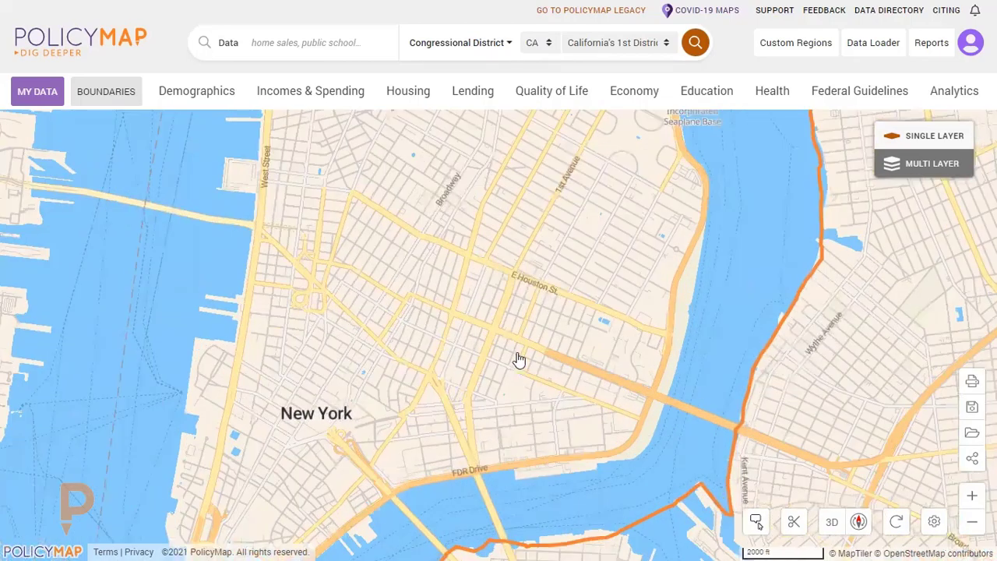
pyautogui.scroll(1, 518, 359)
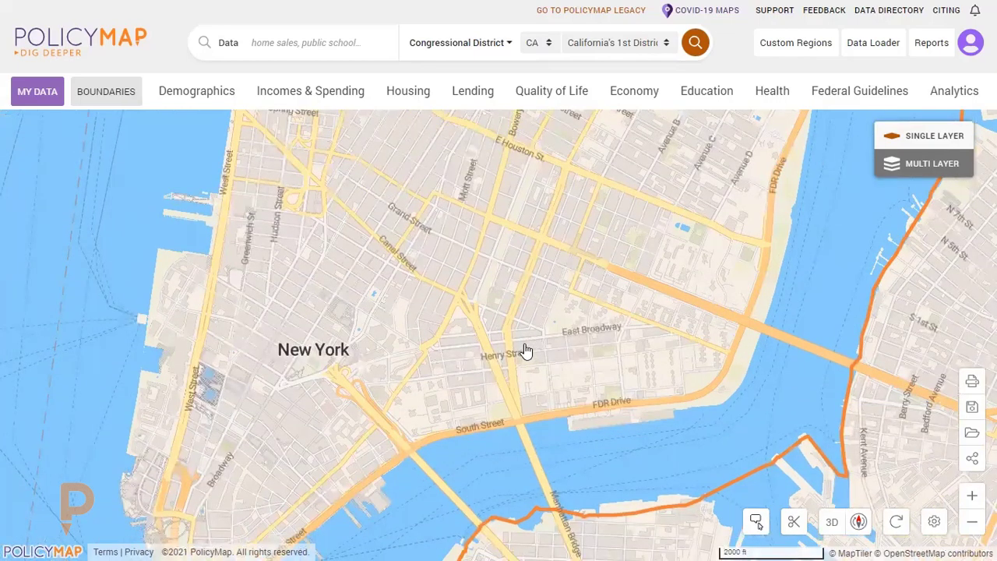
pyautogui.moveTo(527, 351); pyautogui.dragTo(561, 364)
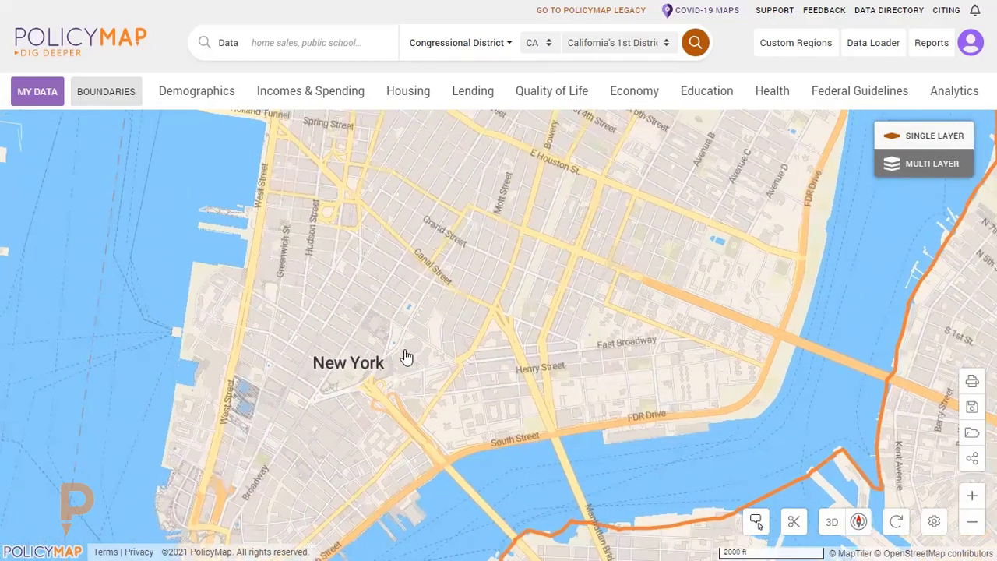
pyautogui.scroll(1, 405, 356)
pyautogui.scroll(1, 405, 356)
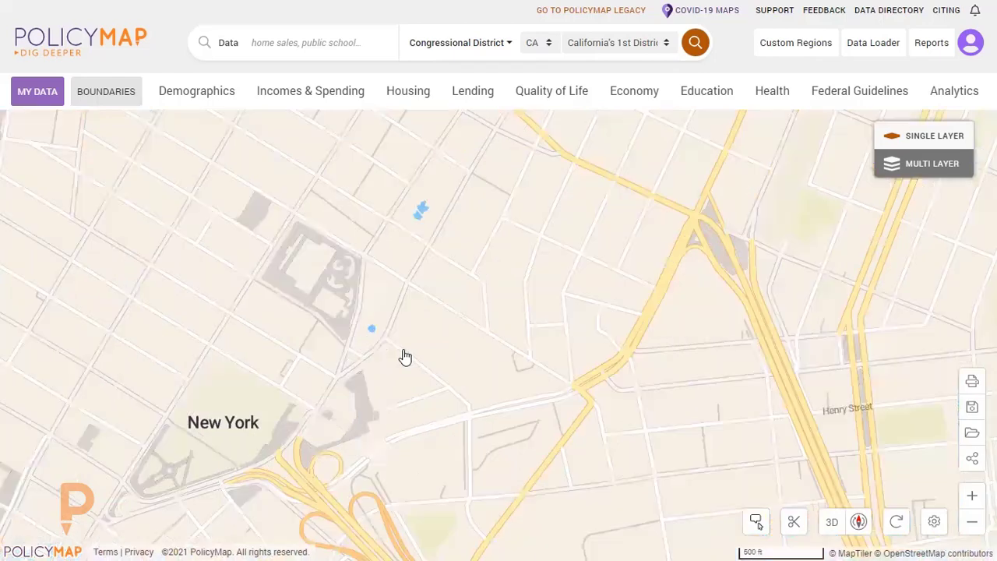
pyautogui.scroll(1, 596, 415)
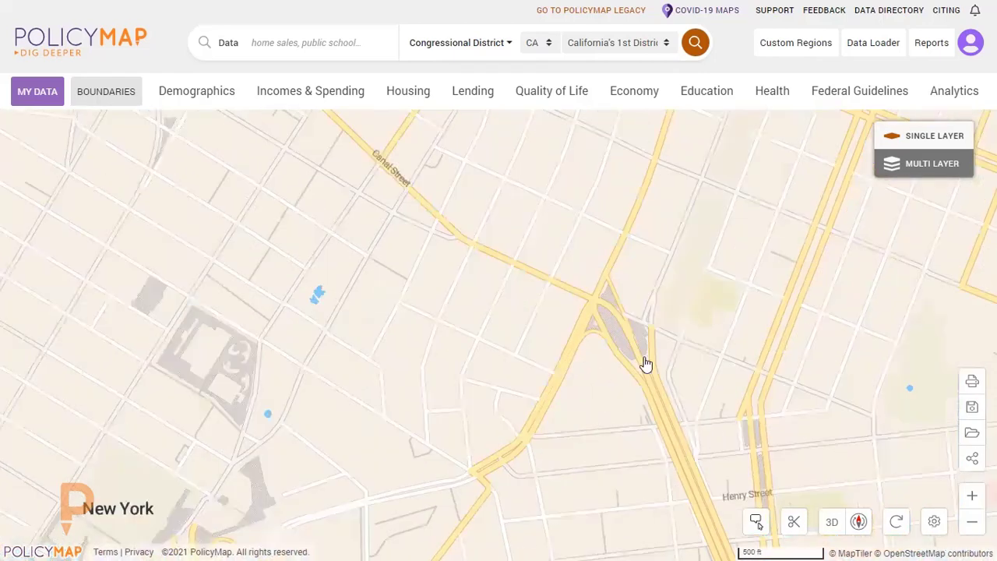
pyautogui.scroll(1, 643, 363)
pyautogui.moveTo(398, 262); pyautogui.dragTo(569, 334)
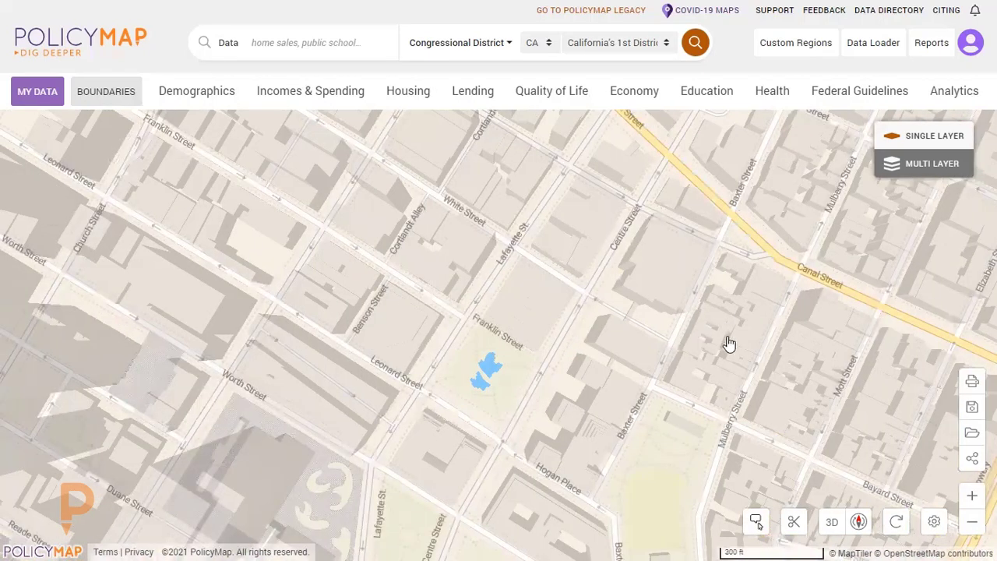
# Zoom back out and center the map on the Financial District and the Brooklyn Bridge.
pyautogui.scroll(-1, 710, 356)
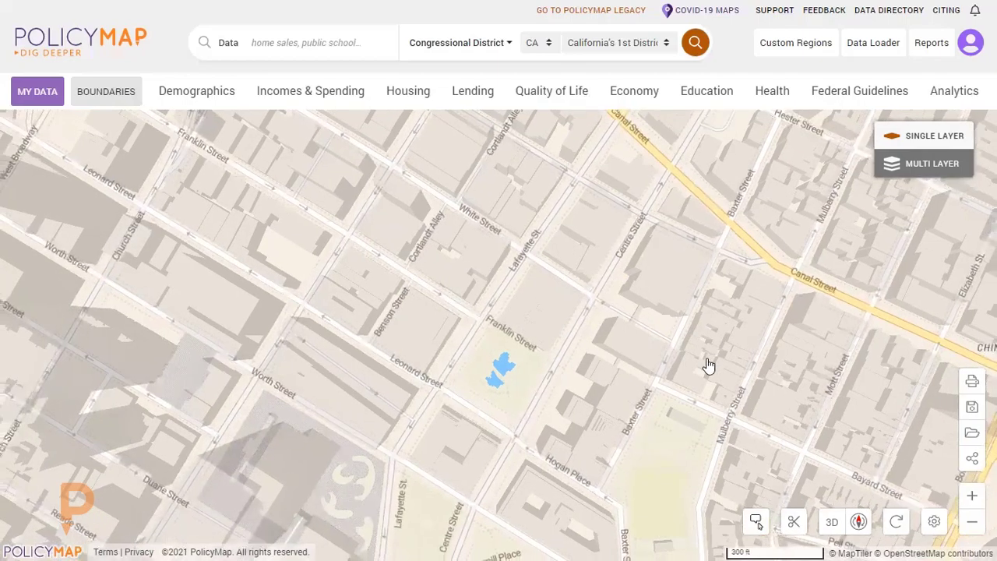
pyautogui.scroll(-4, 707, 365)
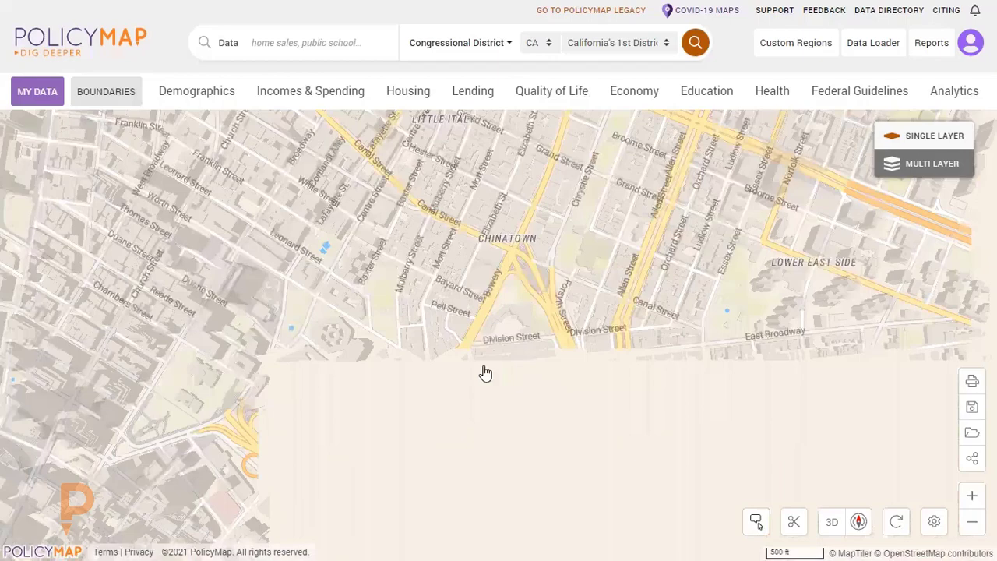
pyautogui.moveTo(479, 355); pyautogui.dragTo(453, 241)
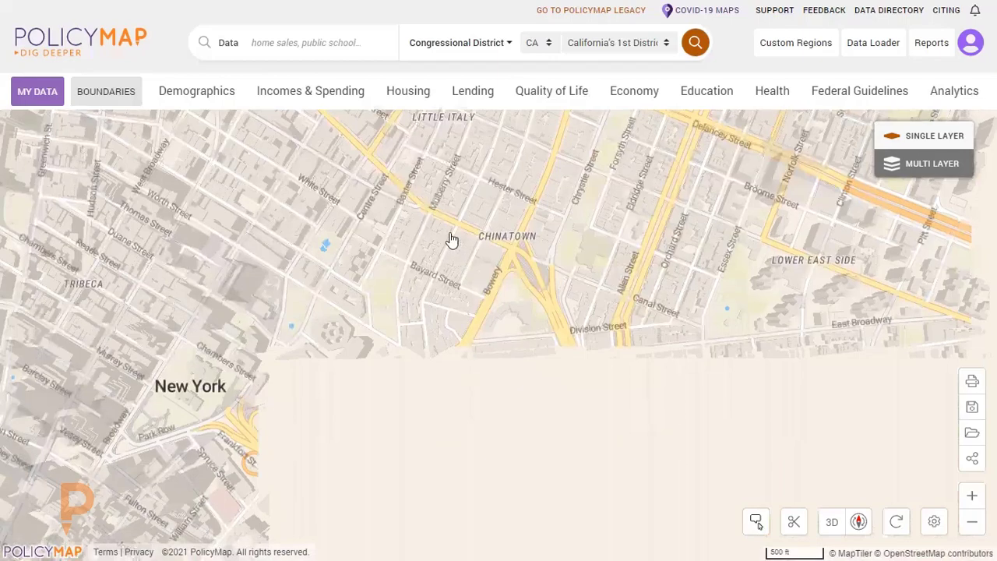
pyautogui.scroll(-5, 454, 240)
pyautogui.moveTo(456, 336); pyautogui.dragTo(503, 236)
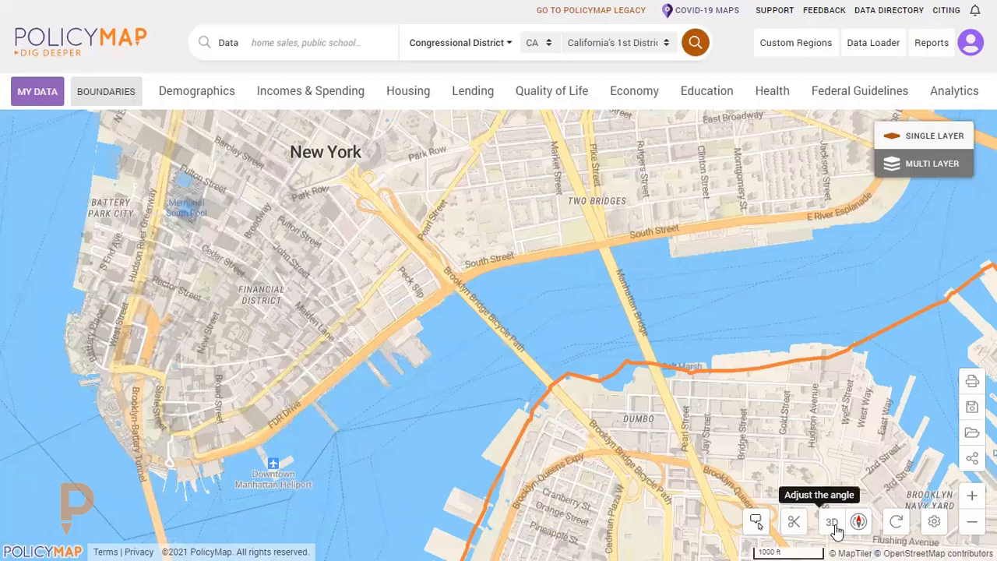
# Tilt the map to a 44° angle to view Lower Manhattan in 3D, and reset the angle.
pyautogui.click(835, 528)
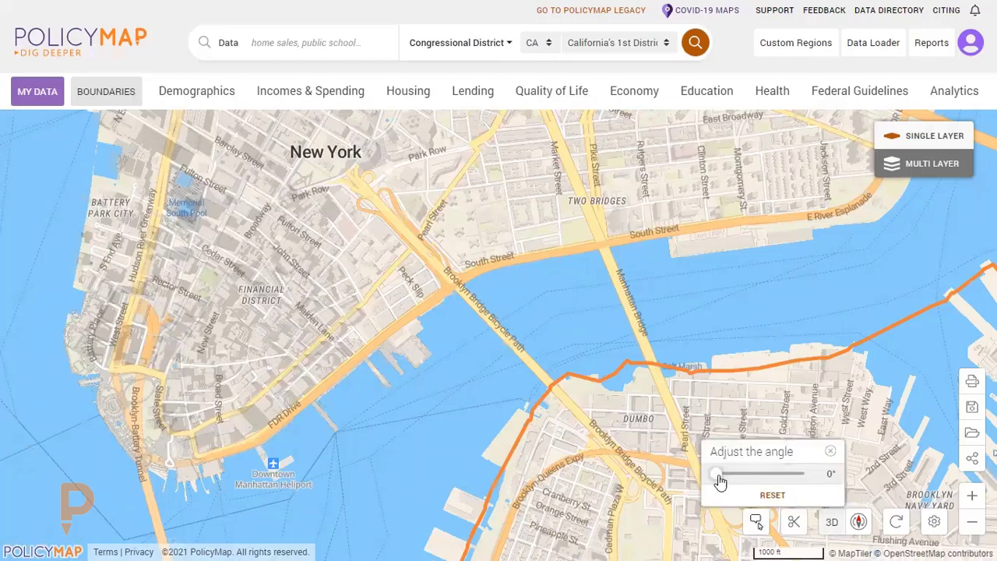
pyautogui.moveTo(718, 475); pyautogui.dragTo(783, 488)
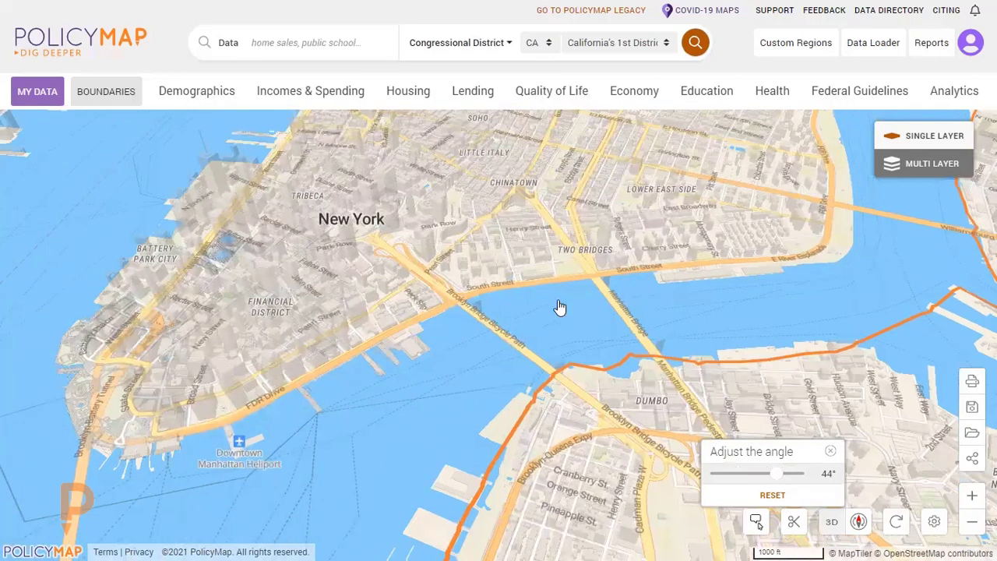
pyautogui.moveTo(554, 215); pyautogui.dragTo(562, 298)
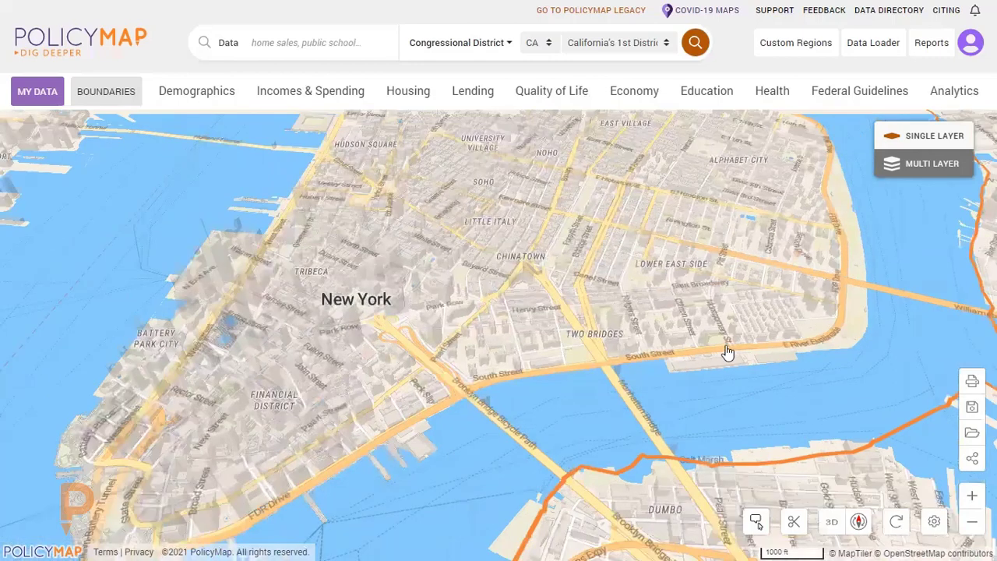
pyautogui.click(829, 527)
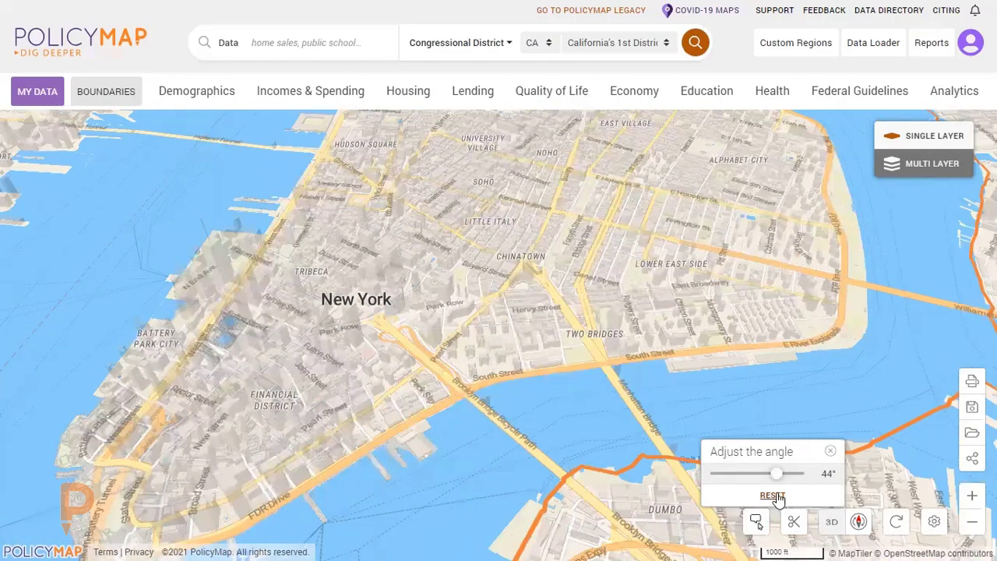
pyautogui.click(830, 451)
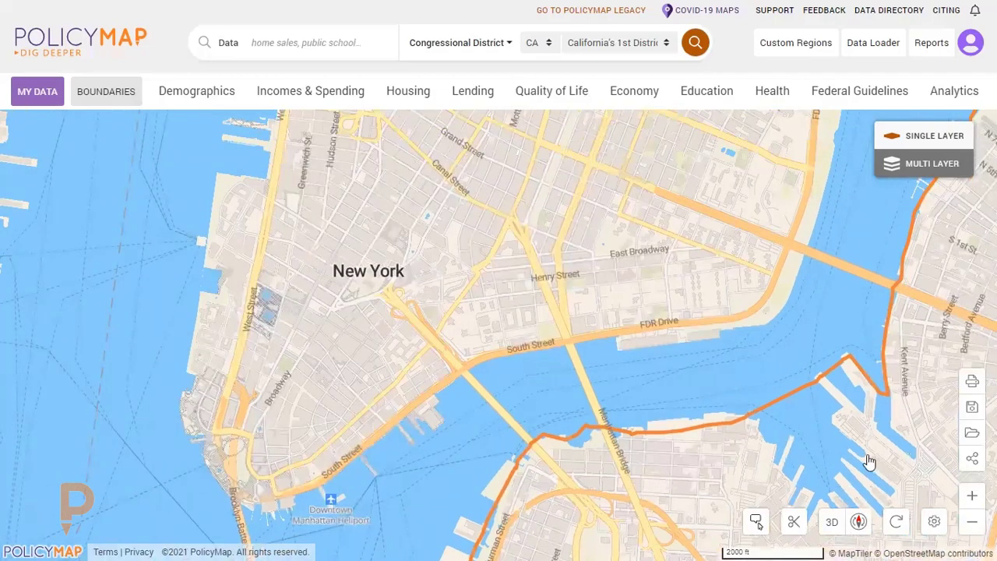
# In the base map settings, turn Roads off and back on, and re-enable Road Labels.
pyautogui.click(937, 526)
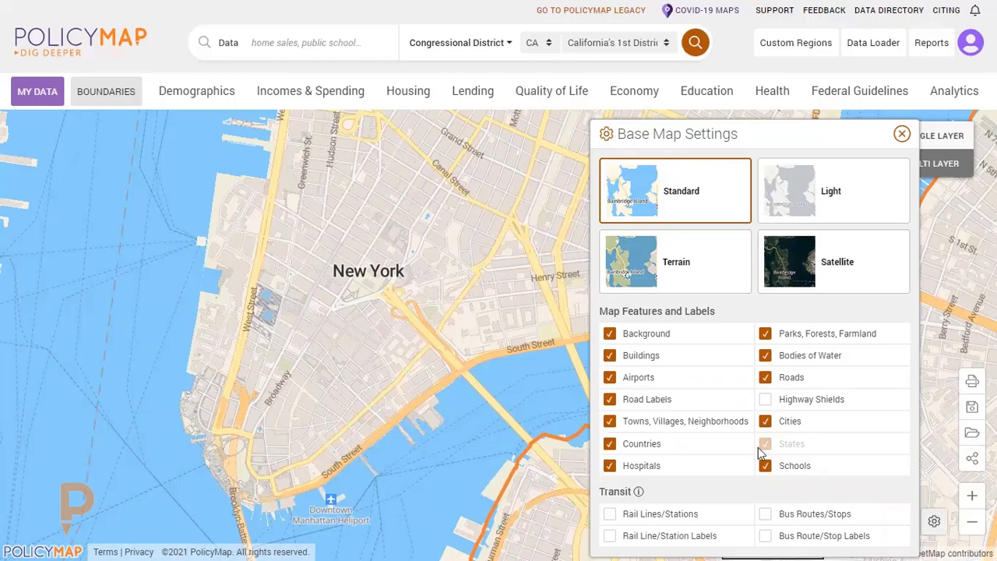
pyautogui.click(765, 378)
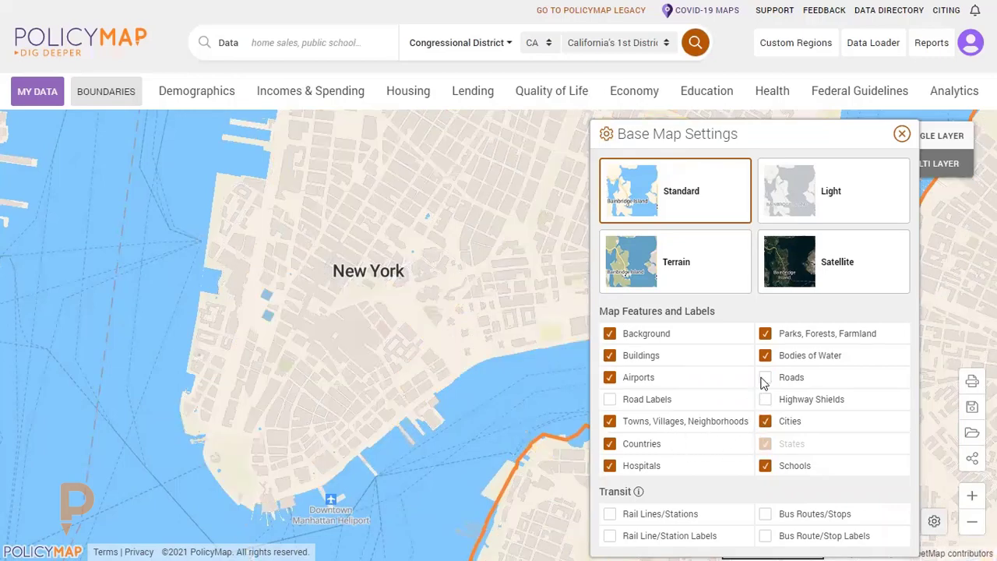
pyautogui.click(764, 379)
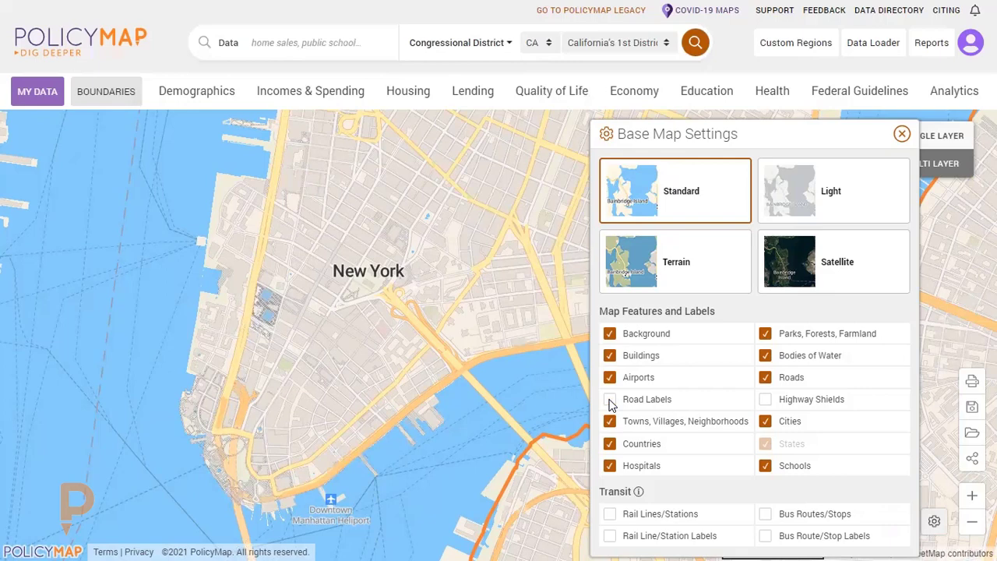
pyautogui.click(610, 401)
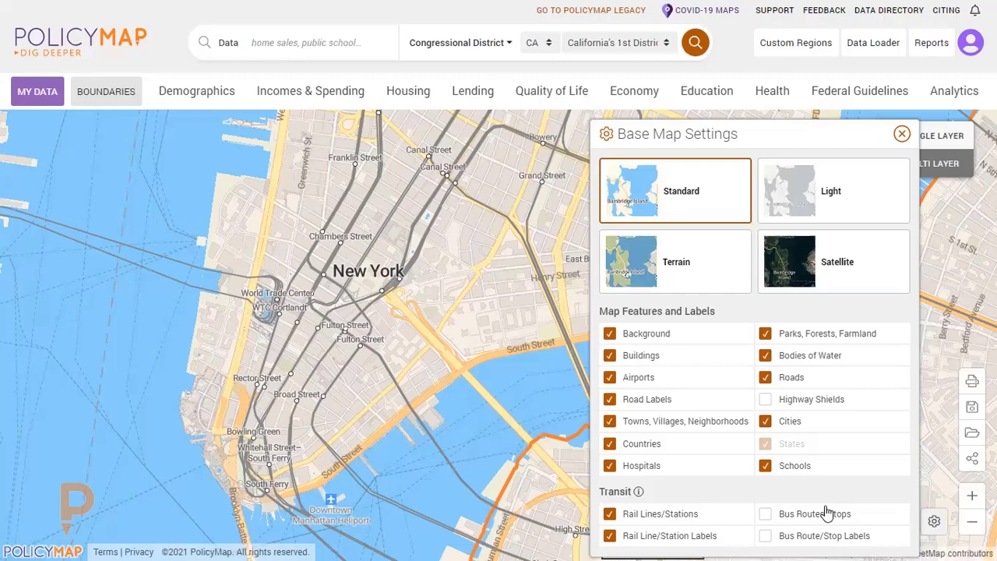
# Turn off Rail Lines/Stations and Rail Line/Station Labels in the base map's transit options, and close the settings.
pyautogui.click(827, 513)
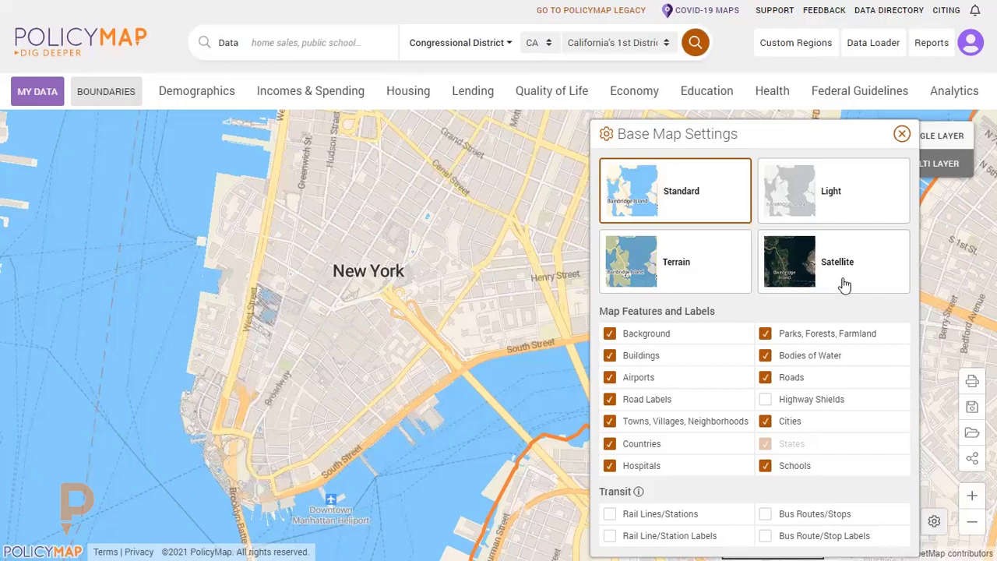
pyautogui.click(901, 135)
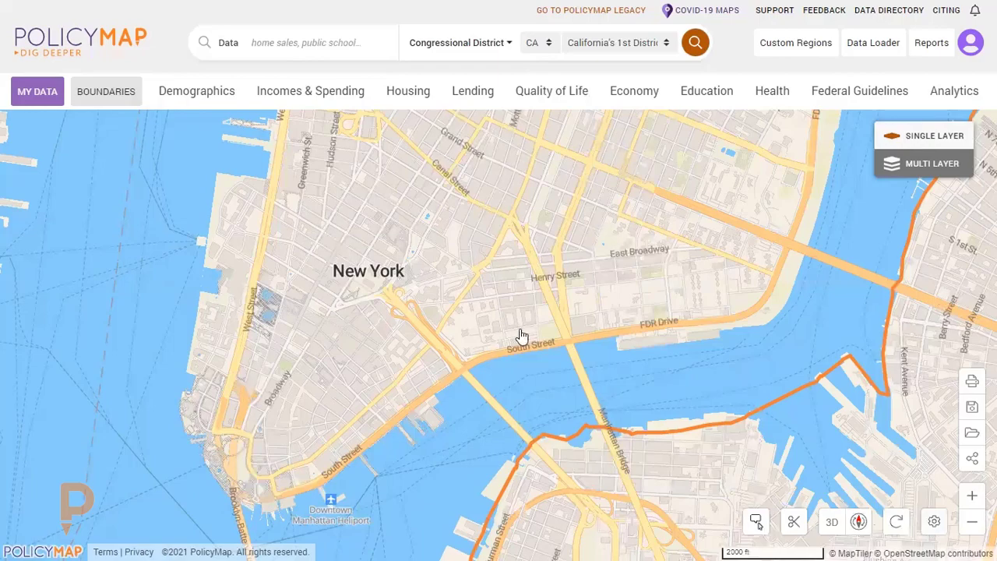
# Zoom out from Lower Manhattan and recenter the map on Brooklyn, with Upper New York Bay and Canarsie Pol in view.
pyautogui.scroll(-2, 519, 336)
pyautogui.moveTo(603, 335); pyautogui.dragTo(370, 256)
pyautogui.scroll(-3, 369, 257)
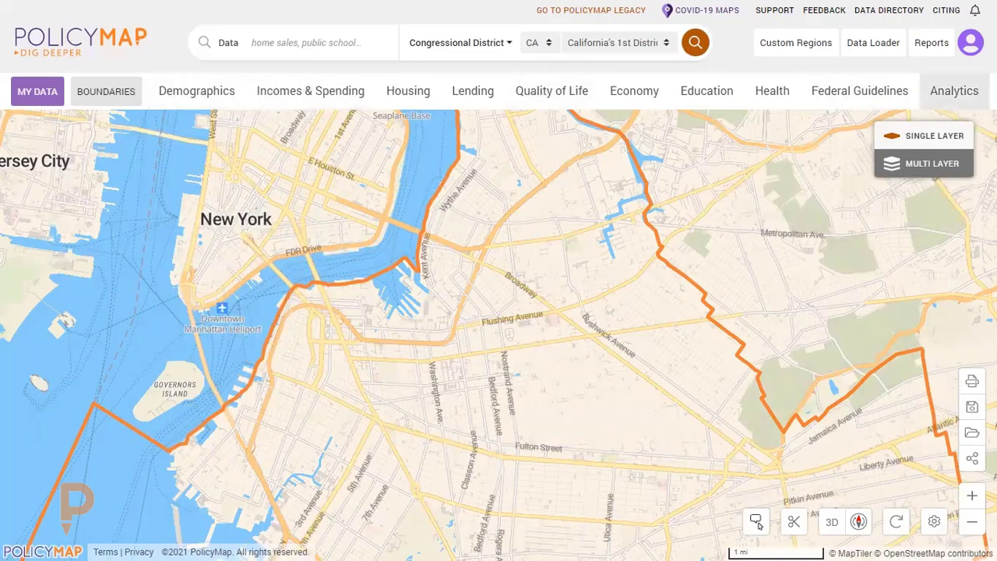
pyautogui.moveTo(597, 262); pyautogui.dragTo(596, 245)
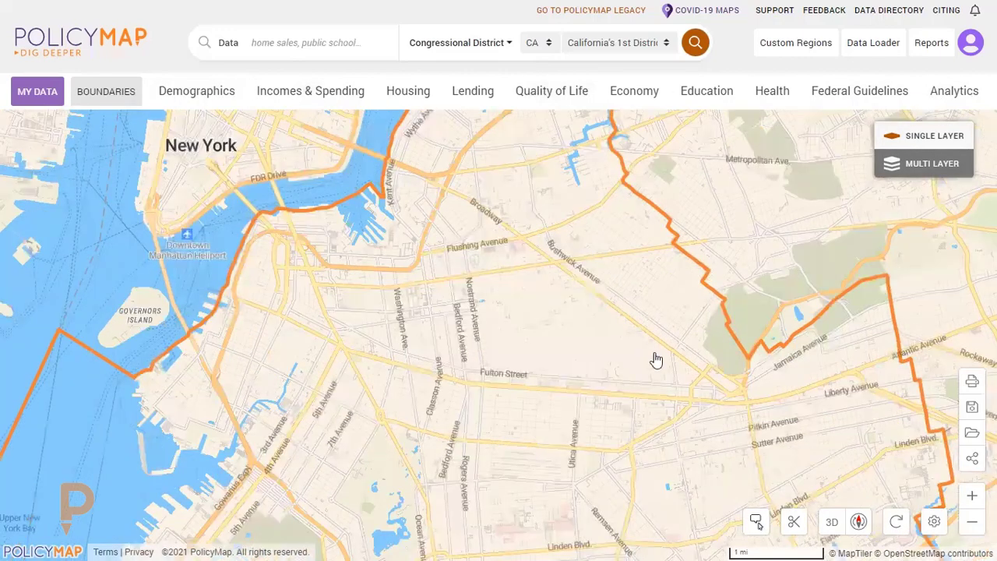
pyautogui.scroll(-2, 651, 360)
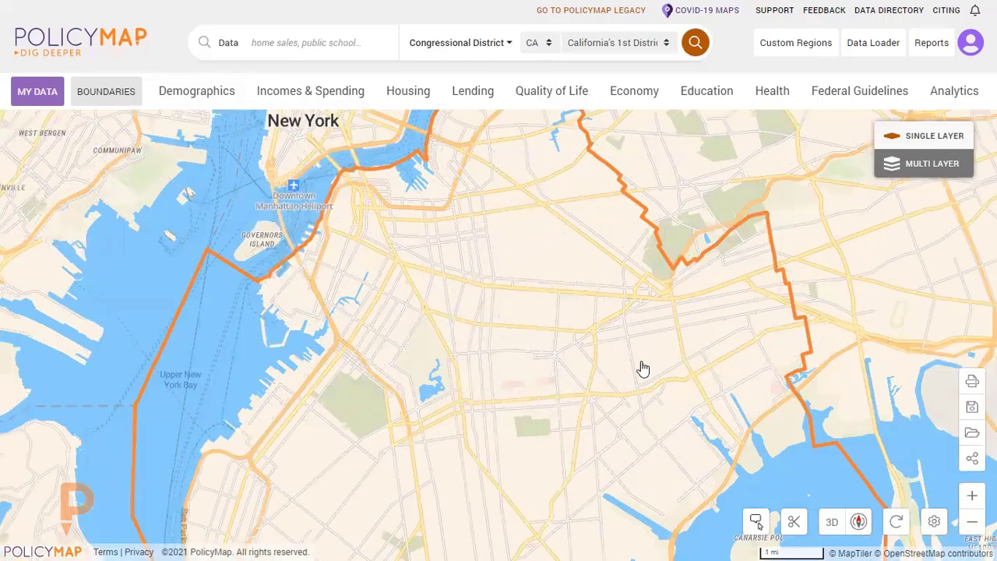
pyautogui.moveTo(641, 366); pyautogui.dragTo(612, 320)
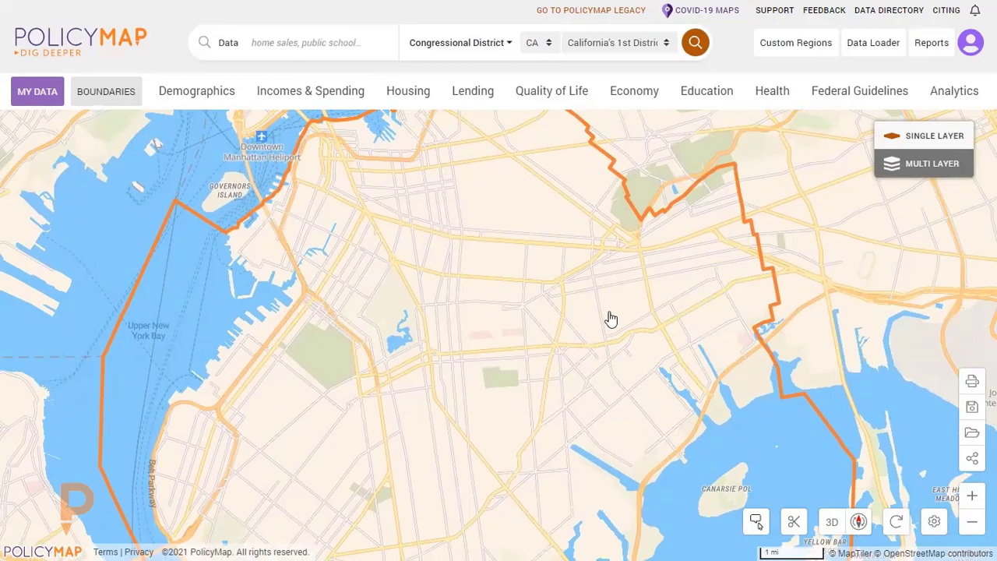
# Map the Incomes & Spending indicator for people in poverty by ethnicity, Hispanic or Latino, across Brooklyn and its surroundings.
pyautogui.click(222, 92)
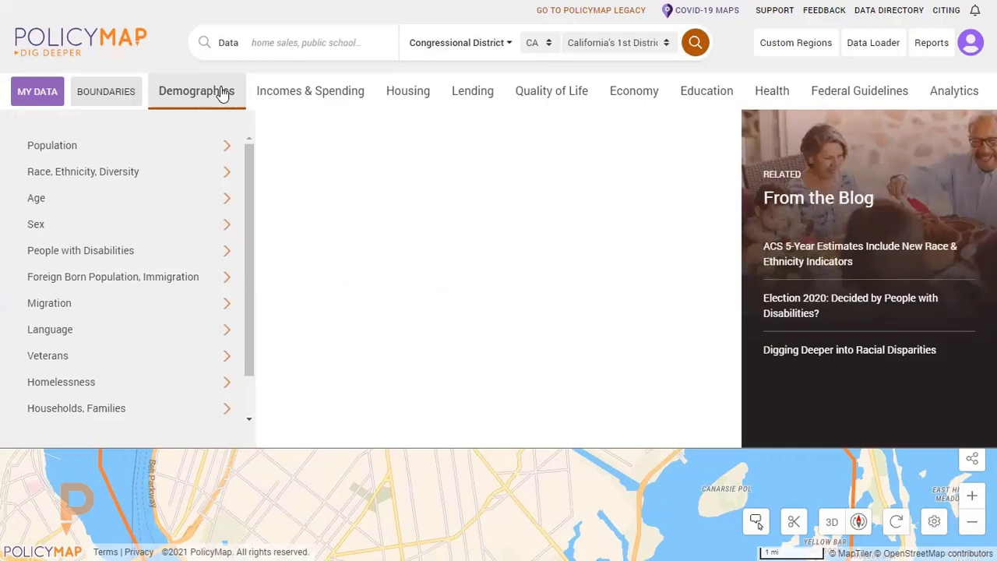
pyautogui.click(312, 94)
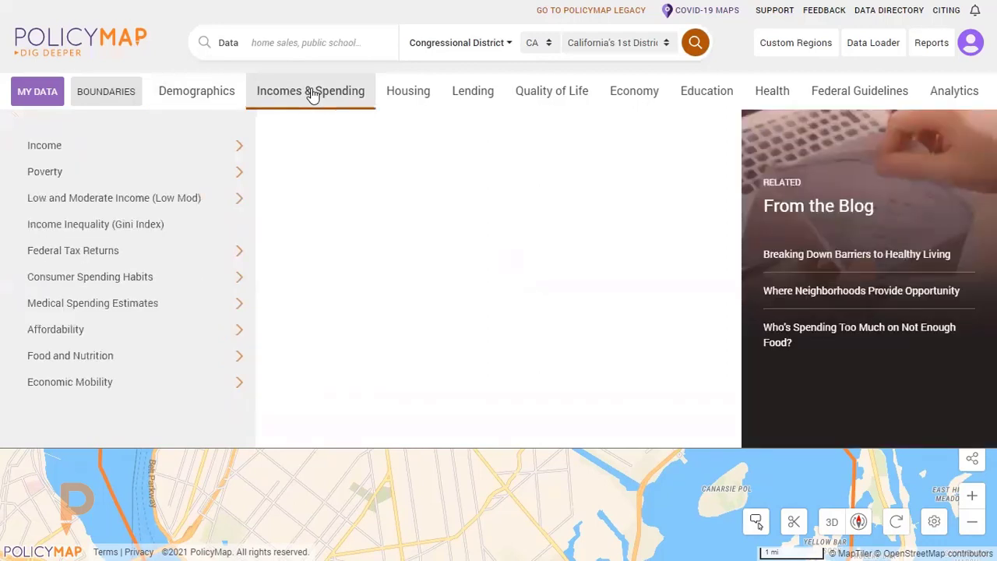
pyautogui.moveTo(204, 181)
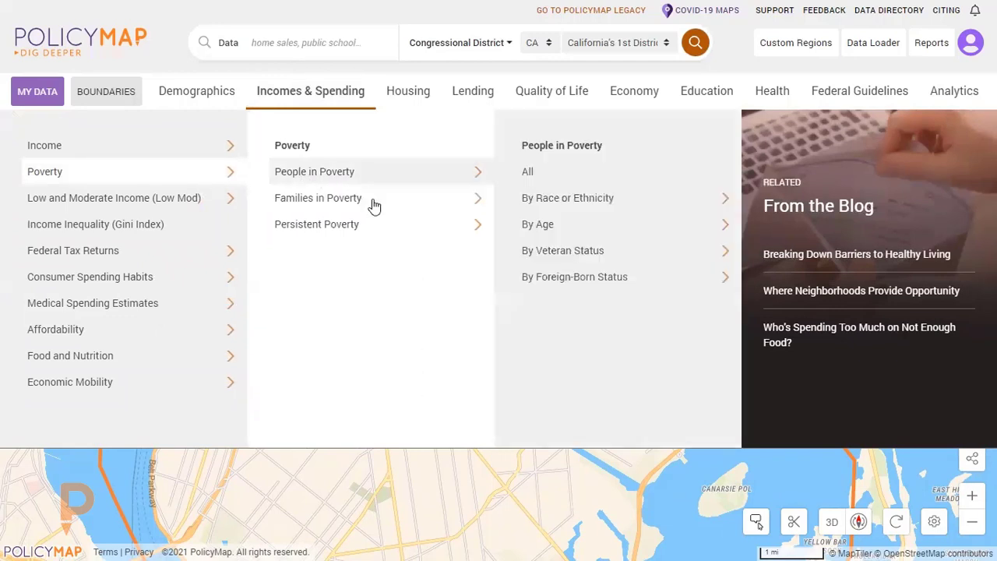
pyautogui.moveTo(375, 209)
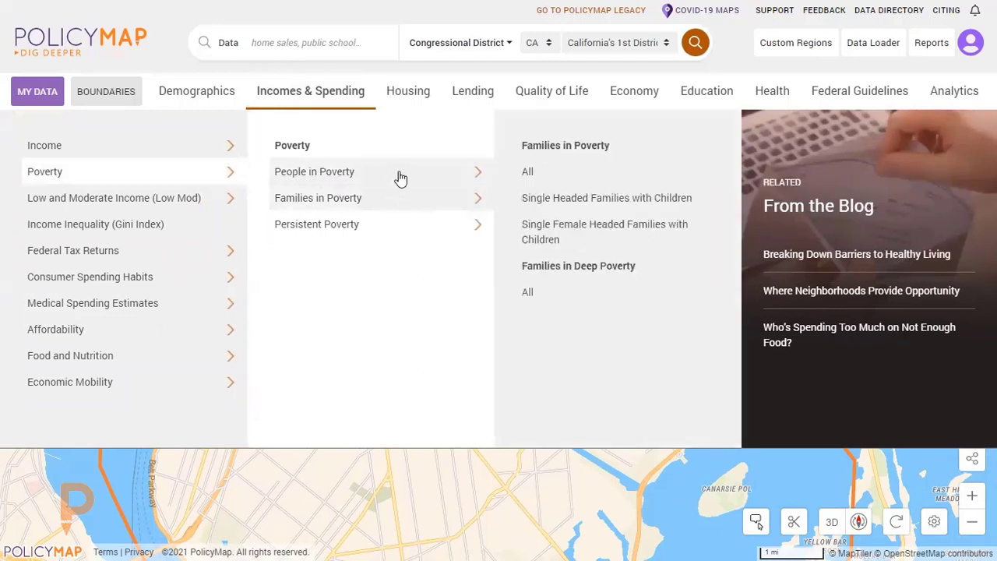
pyautogui.moveTo(396, 174)
pyautogui.moveTo(593, 200)
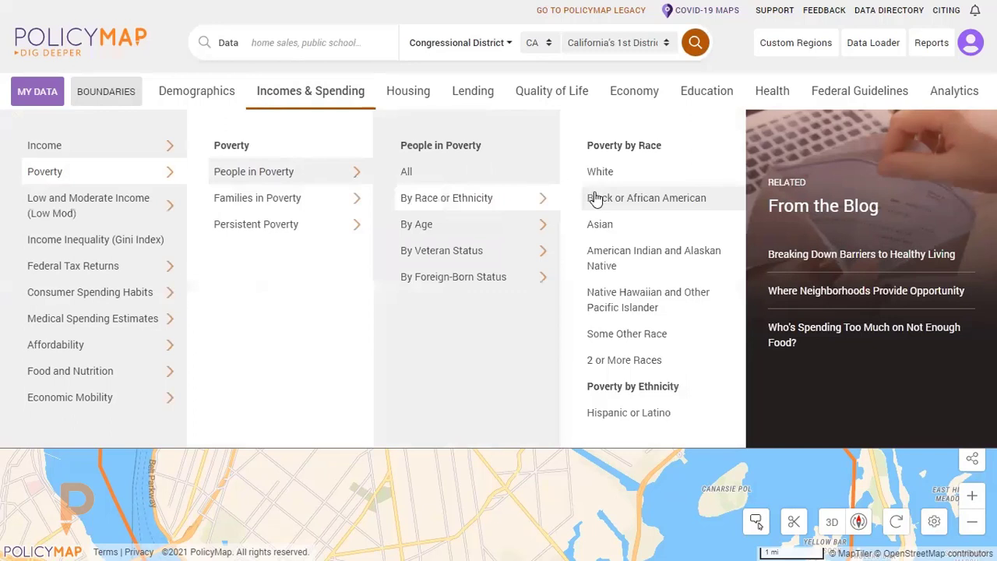
pyautogui.click(643, 415)
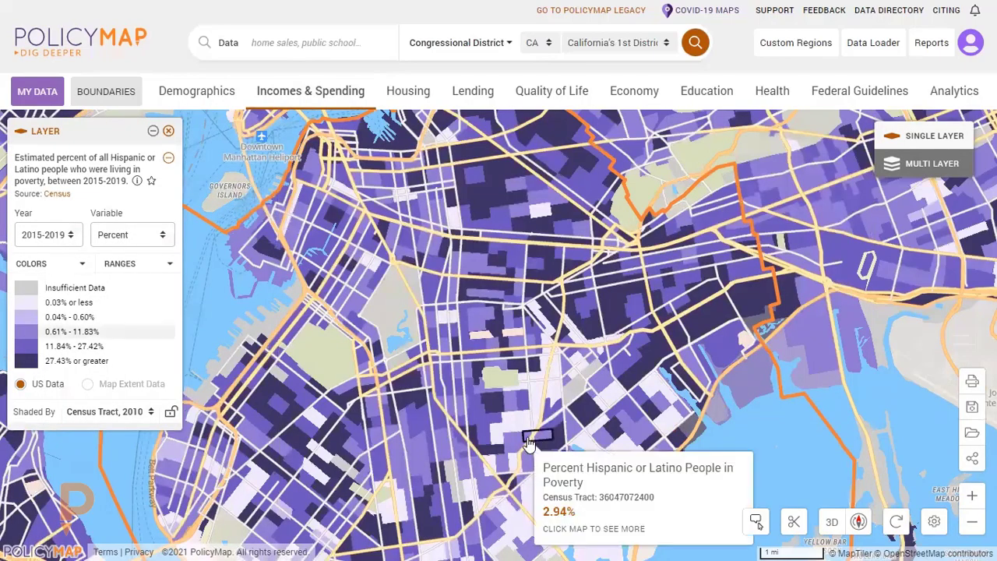
pyautogui.scroll(-2, 612, 417)
pyautogui.scroll(-2, 611, 417)
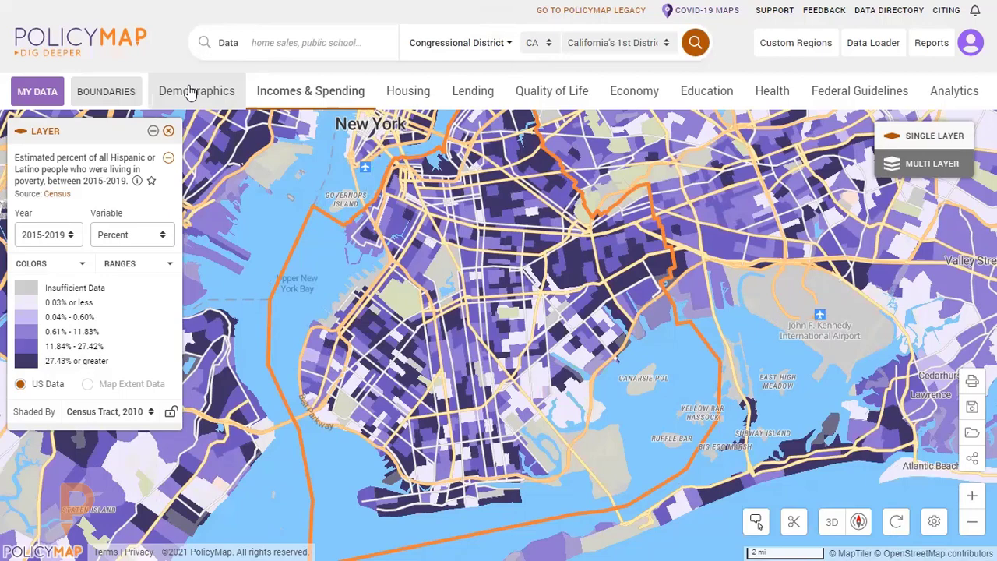
# Browse the Demographics data categories, including Age, Migration, Veterans and People with Disabilities.
pyautogui.click(190, 91)
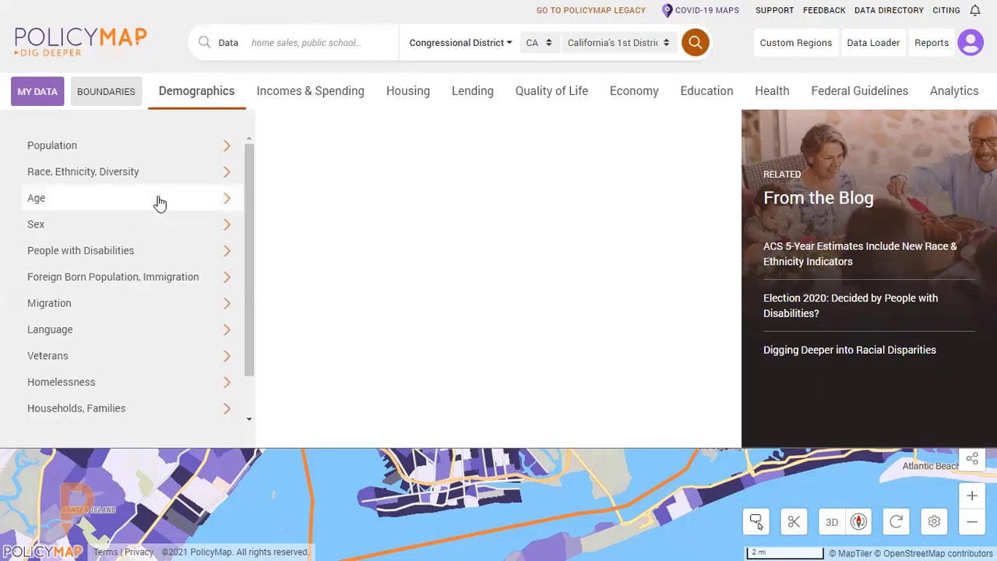
pyautogui.moveTo(158, 201)
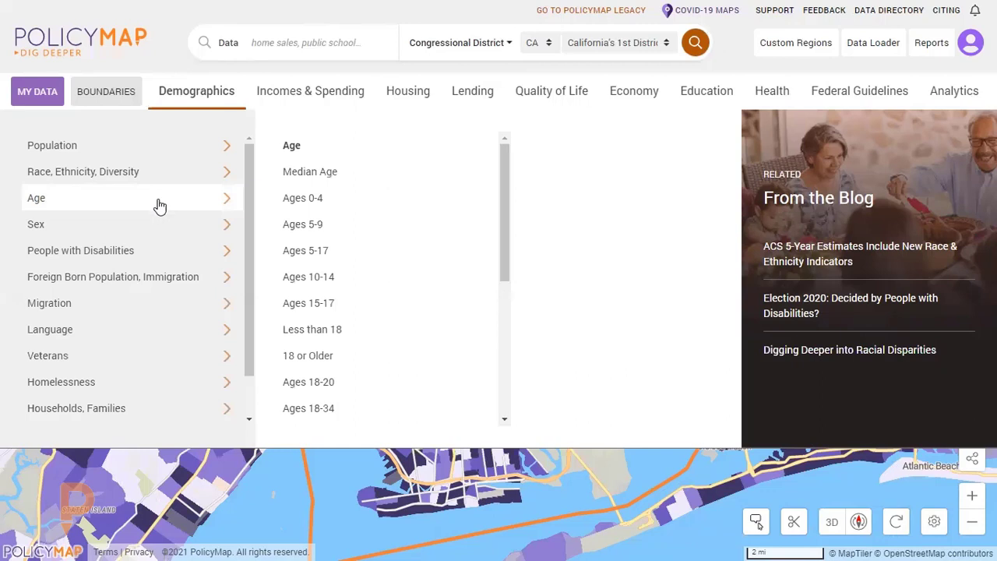
pyautogui.scroll(-1, 207, 265)
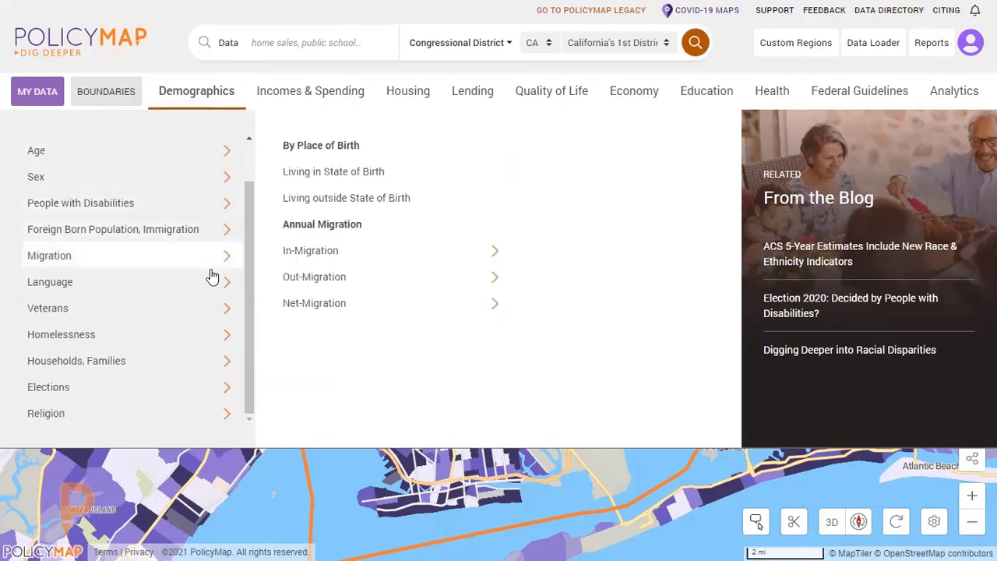
pyautogui.moveTo(202, 304)
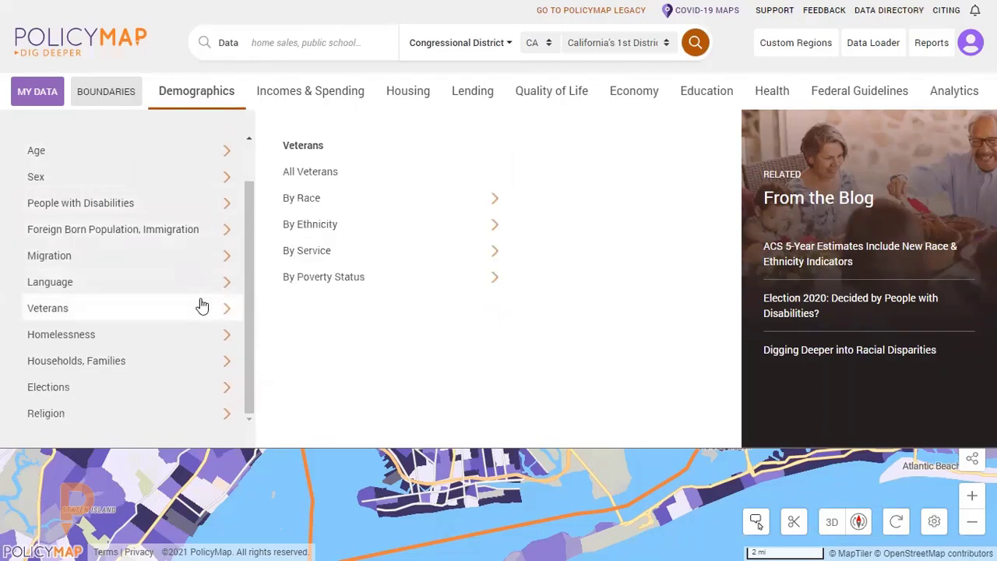
pyautogui.scroll(1, 195, 259)
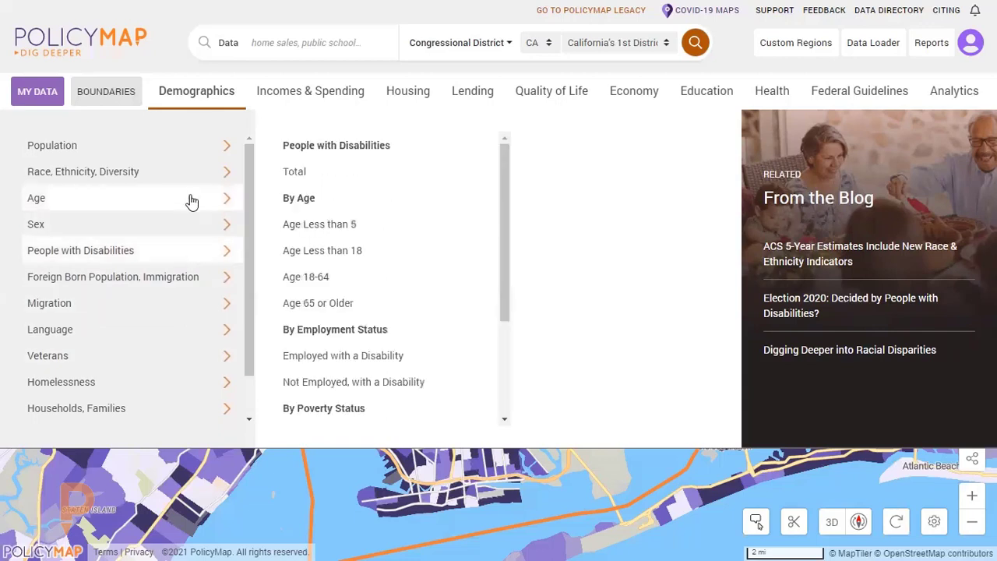
pyautogui.moveTo(199, 272)
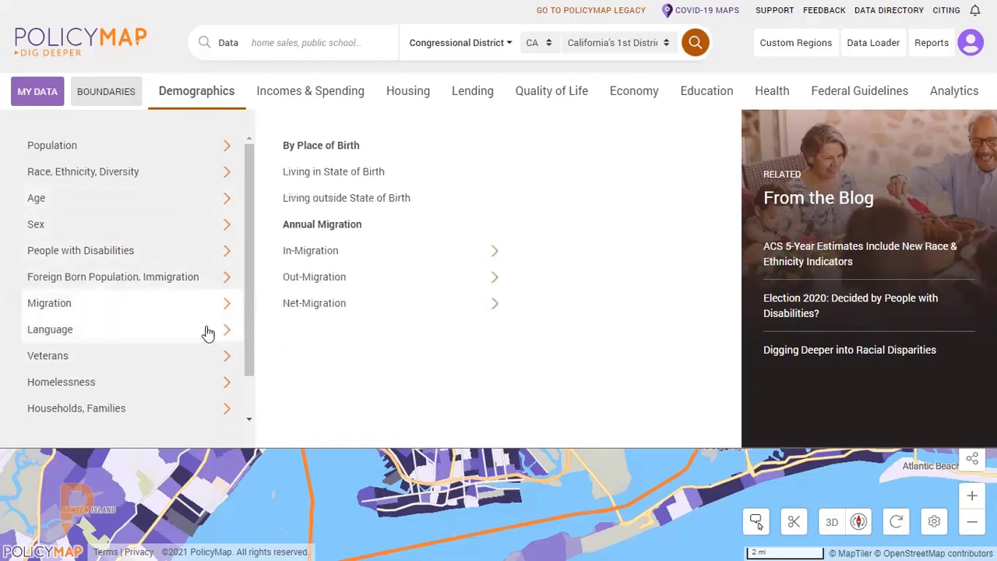
pyautogui.scroll(-1, 216, 366)
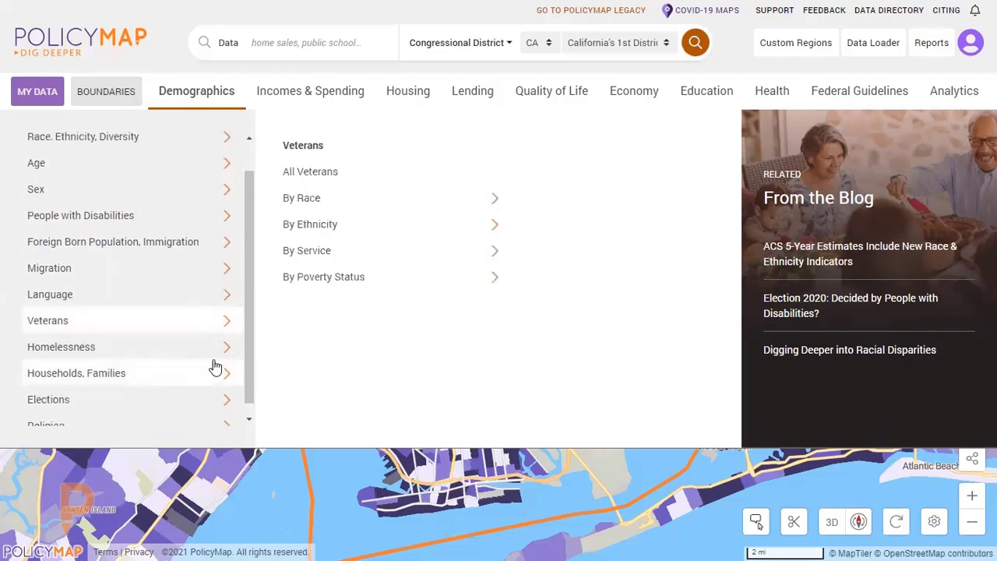
pyautogui.scroll(1, 212, 370)
# Look over the Incomes & Spending topics, and examine the Housing indicators under Home Sales, Vacancy and Housing Locations.
pyautogui.click(275, 91)
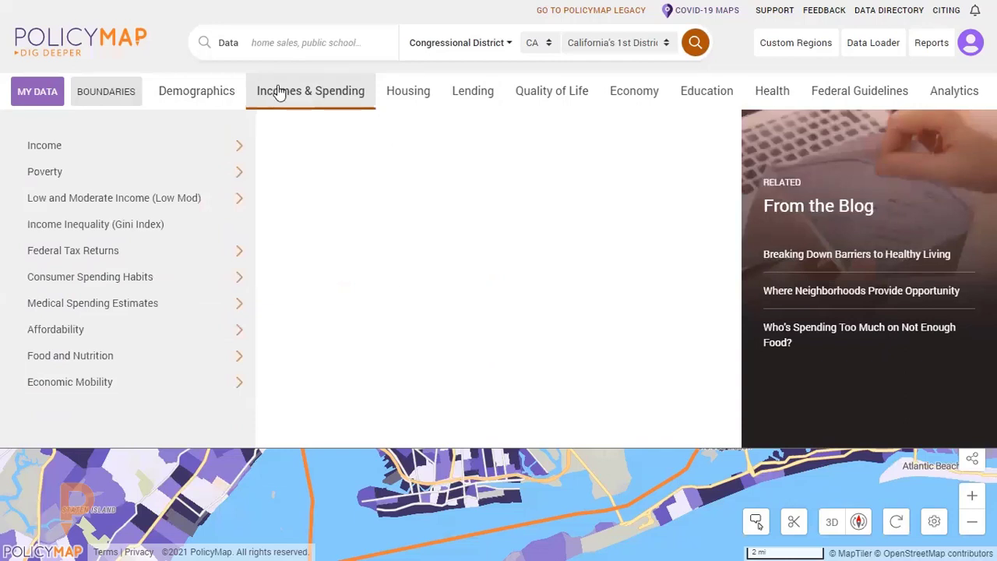
pyautogui.click(408, 92)
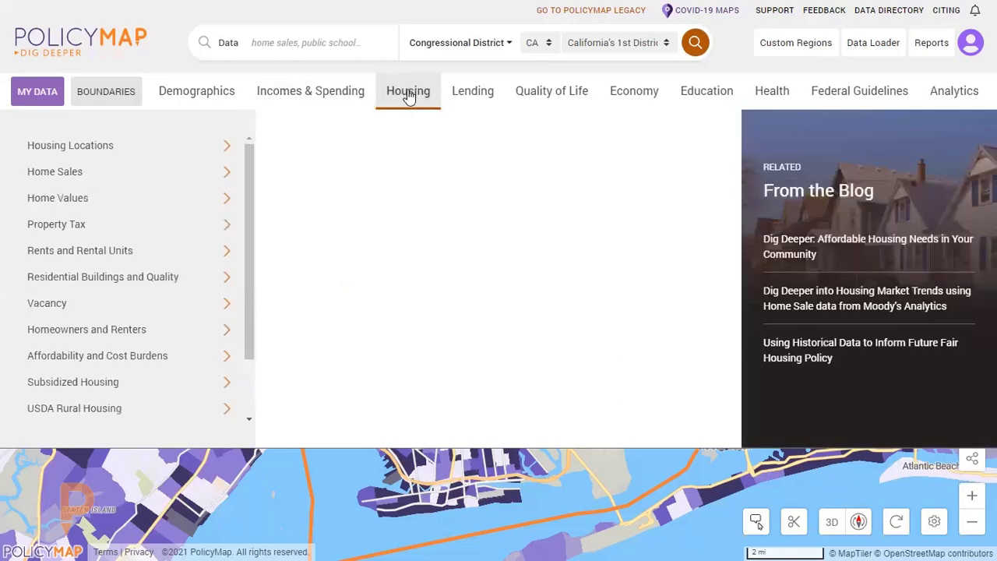
pyautogui.moveTo(155, 174)
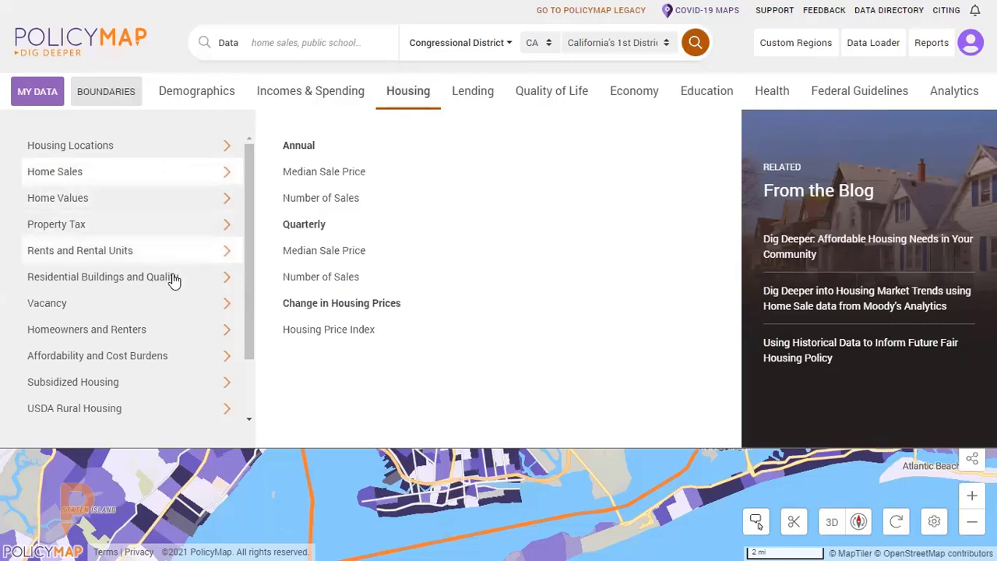
pyautogui.moveTo(173, 284)
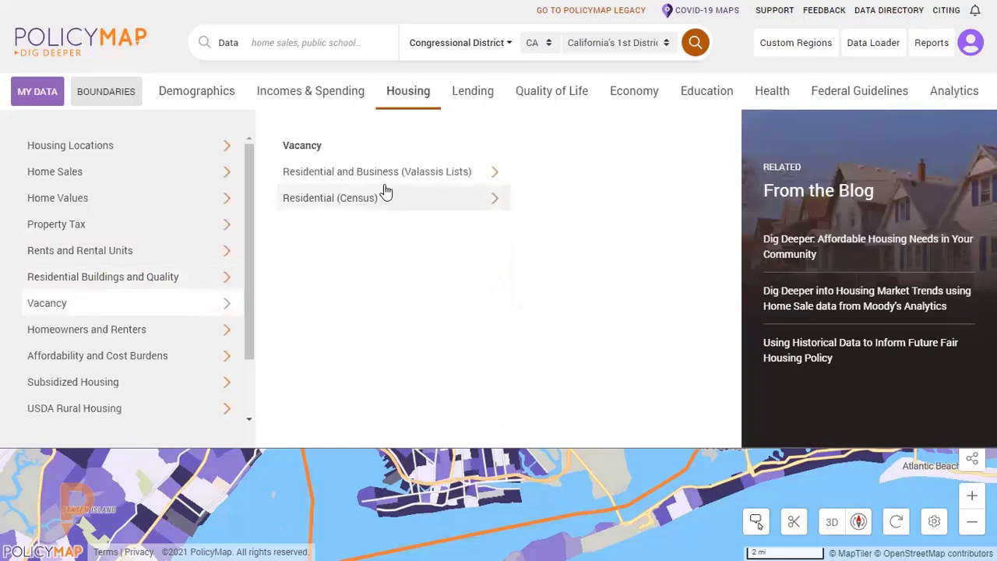
pyautogui.moveTo(388, 187)
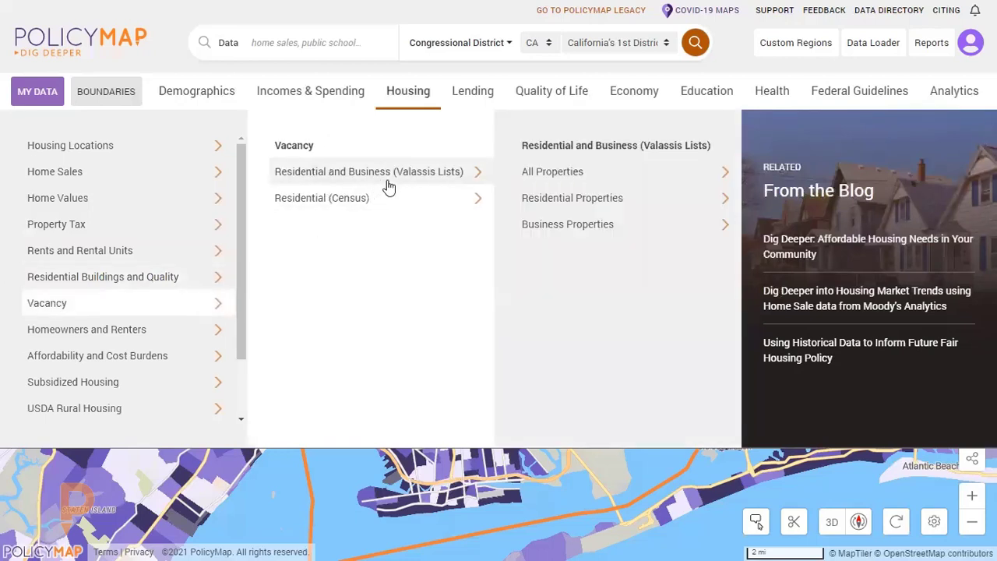
pyautogui.moveTo(155, 154)
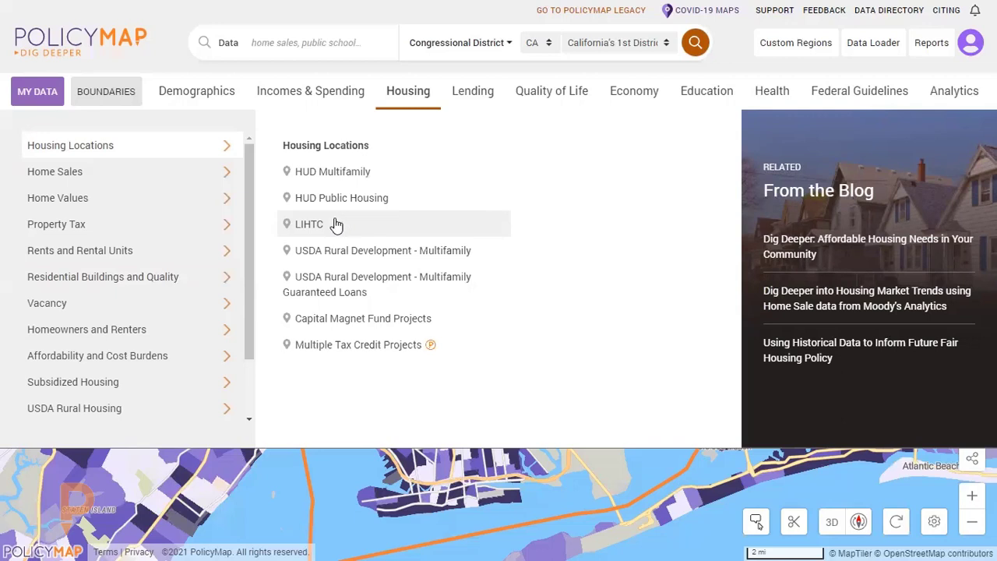
# Examine the Lending indicators under Mortgage Loans, Small Business Loans and Small Business Loan Locations.
pyautogui.click(490, 91)
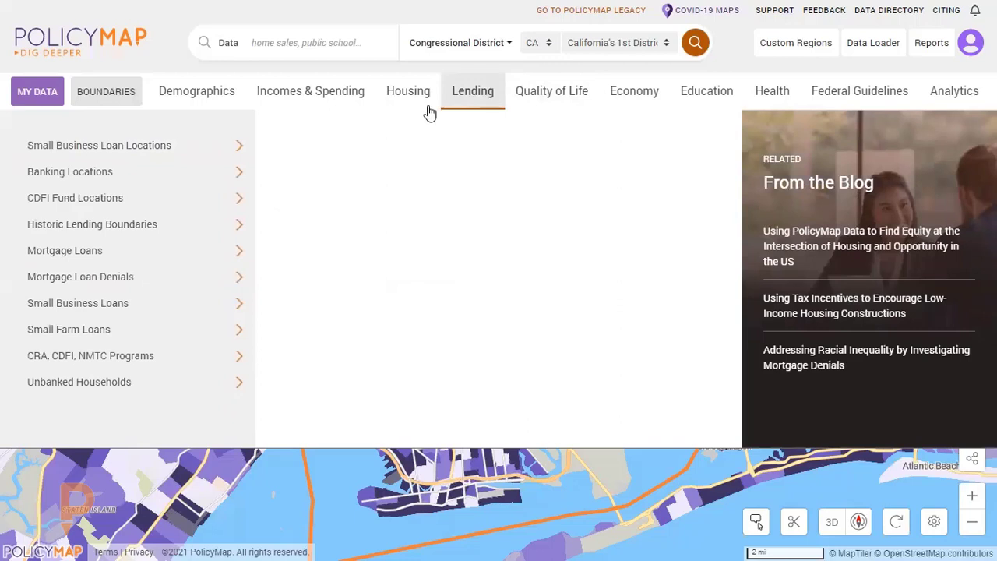
pyautogui.click(178, 256)
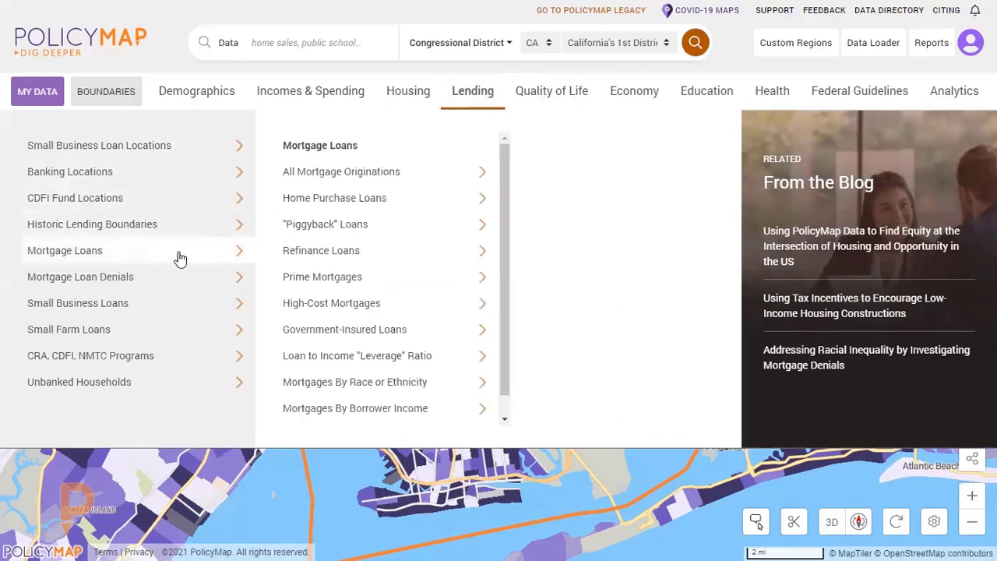
pyautogui.click(185, 309)
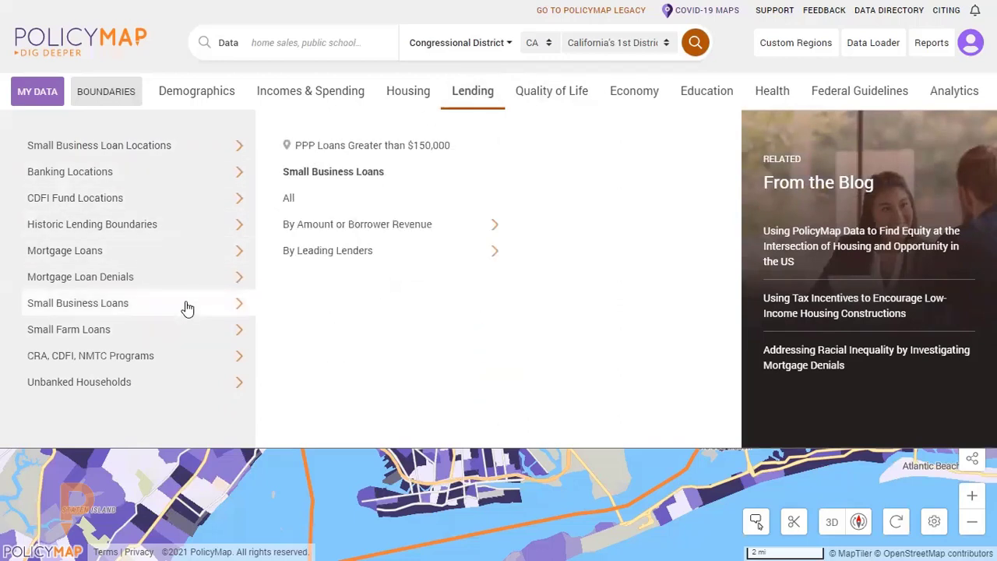
pyautogui.click(155, 154)
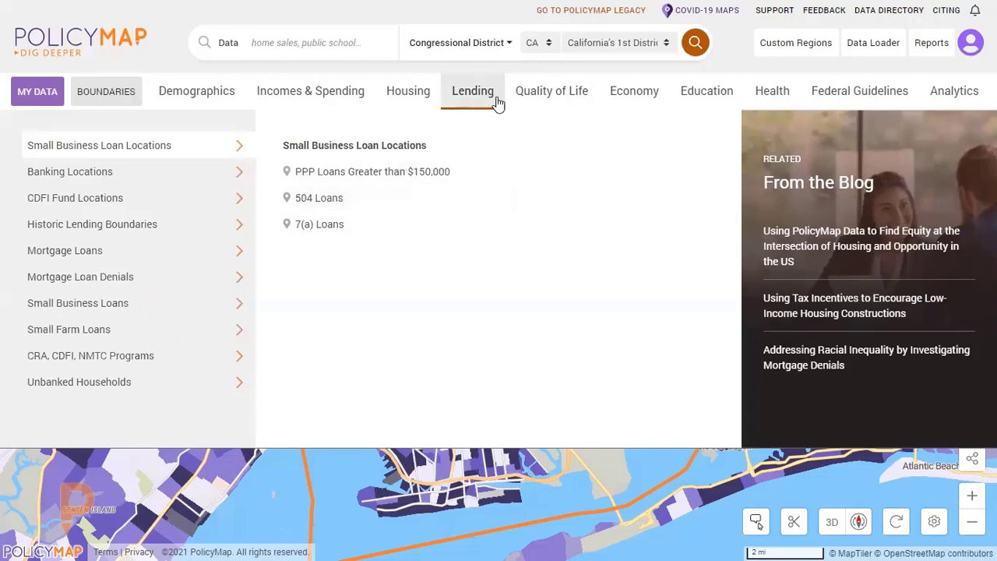
# Examine the Quality of Life indicators for computer and internet access, environment and disaster risk, cultural institutions and parks.
pyautogui.click(564, 102)
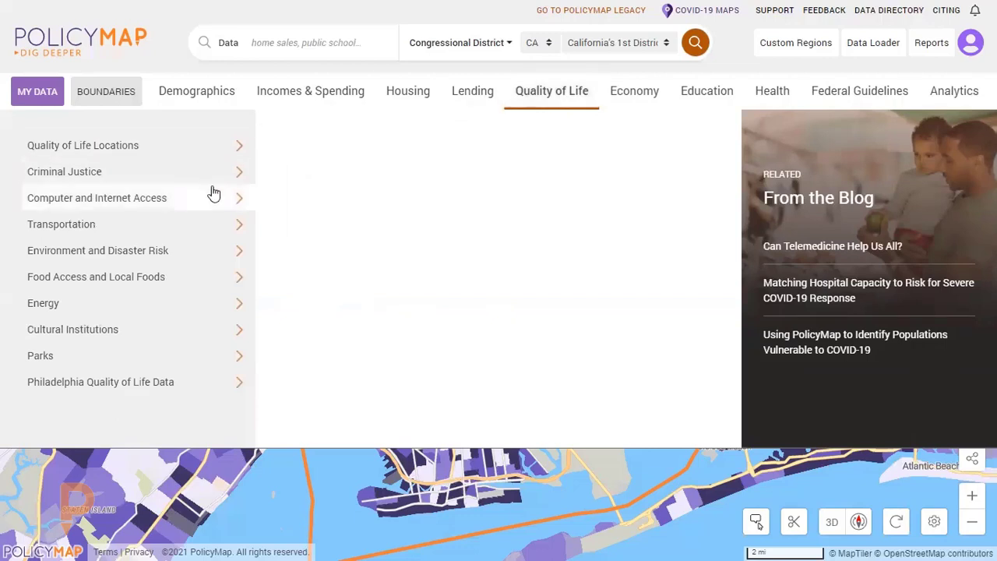
pyautogui.moveTo(214, 194)
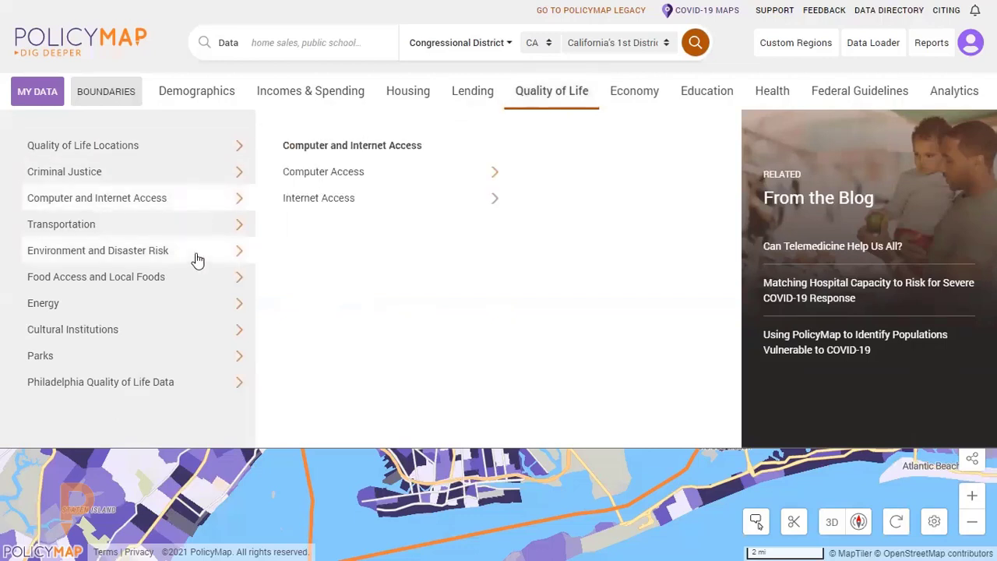
pyautogui.moveTo(197, 260)
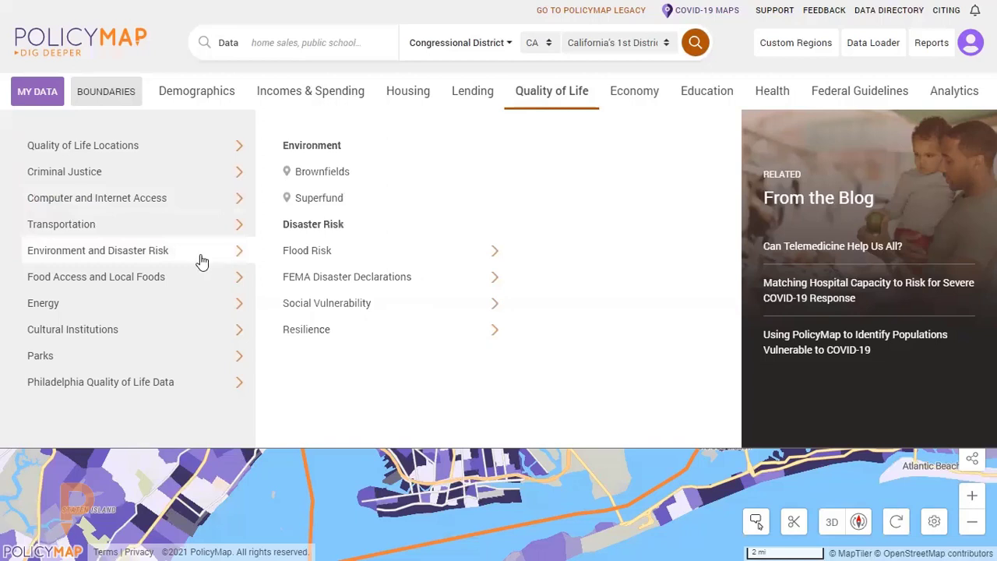
pyautogui.moveTo(182, 329)
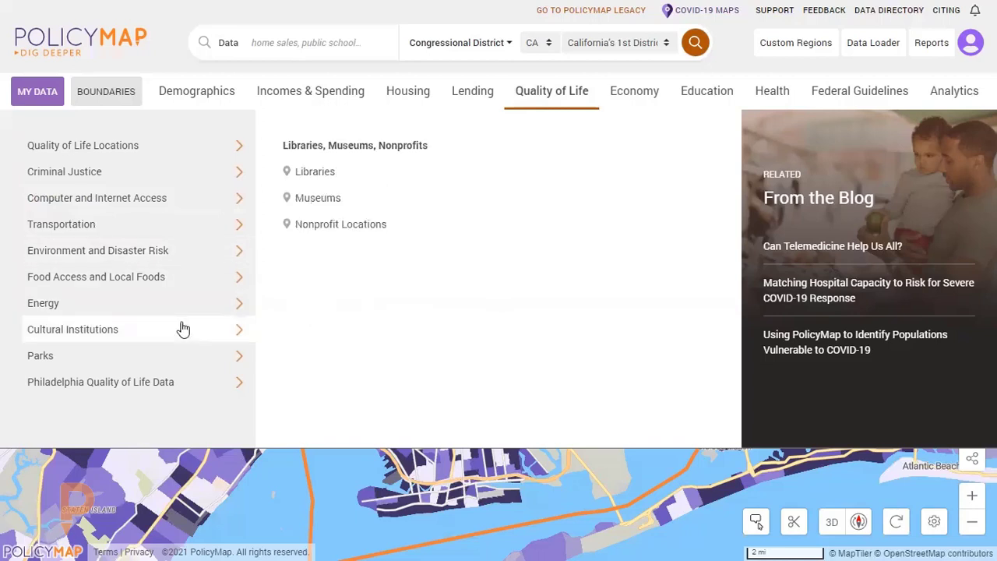
pyautogui.moveTo(214, 371)
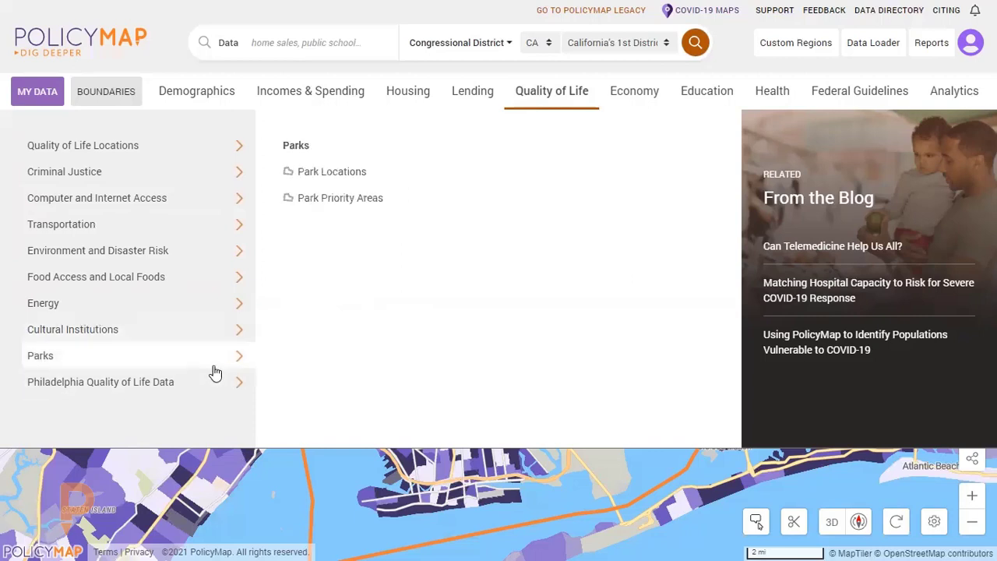
# Look over the Economy topics, and examine the Education indicators for school locations, Educational Attainment and School District Statistics, including Student Populations.
pyautogui.moveTo(634, 100)
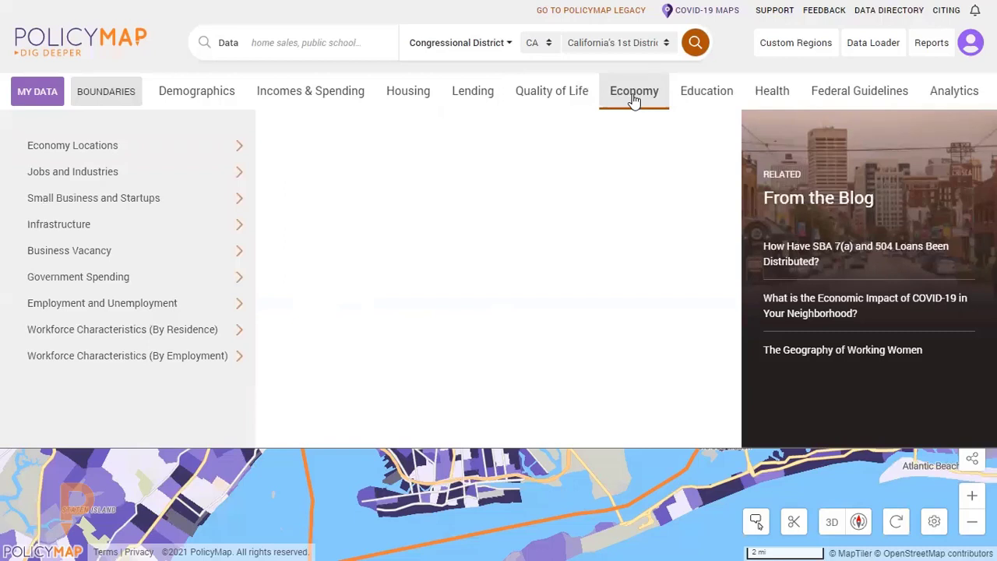
pyautogui.click(711, 99)
pyautogui.moveTo(198, 147)
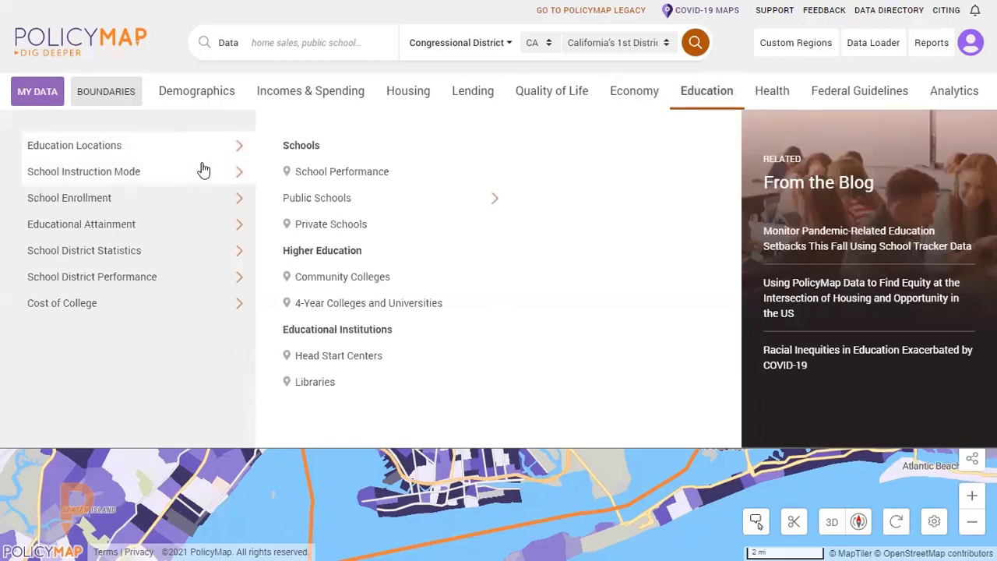
pyautogui.moveTo(203, 238)
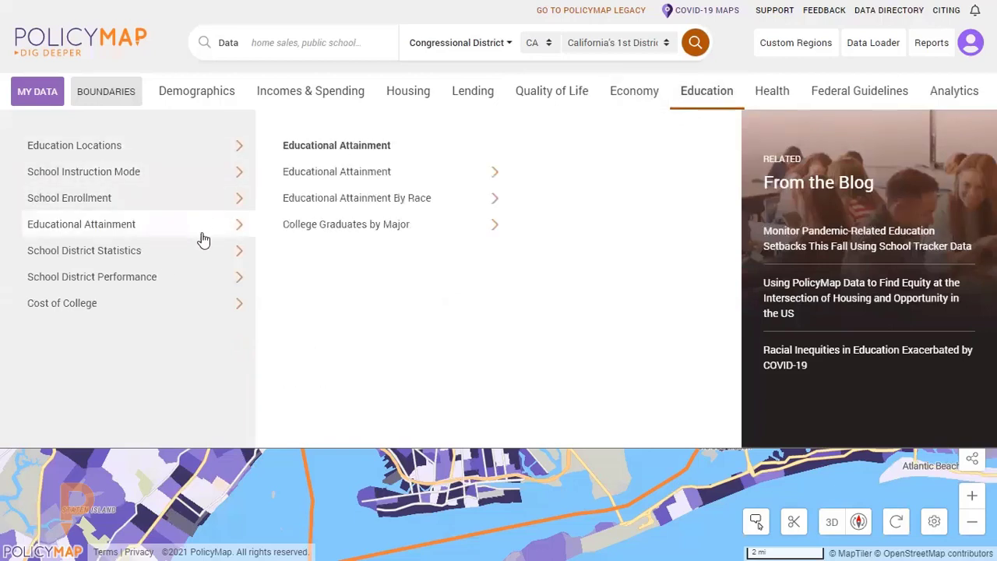
pyautogui.moveTo(156, 251)
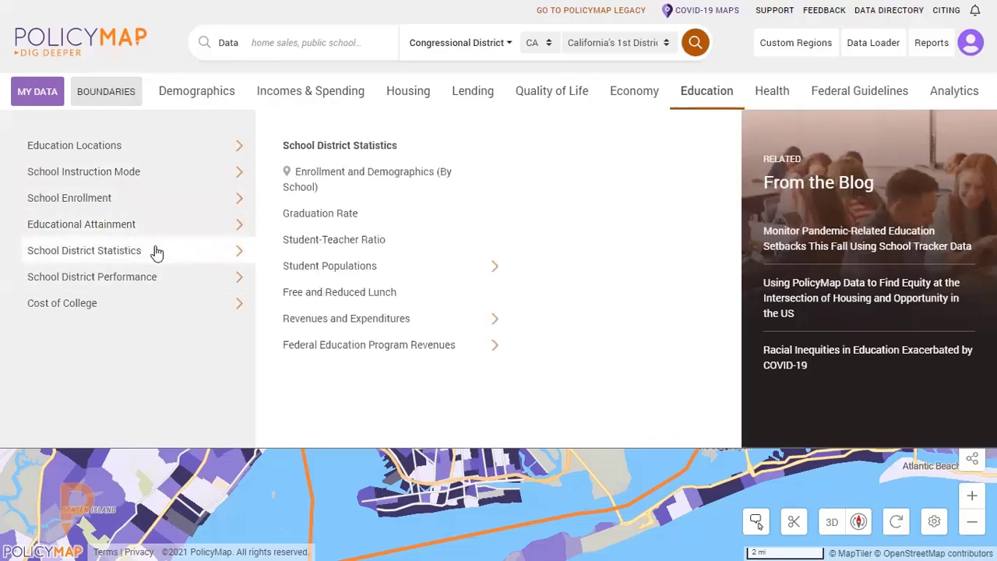
pyautogui.moveTo(348, 265)
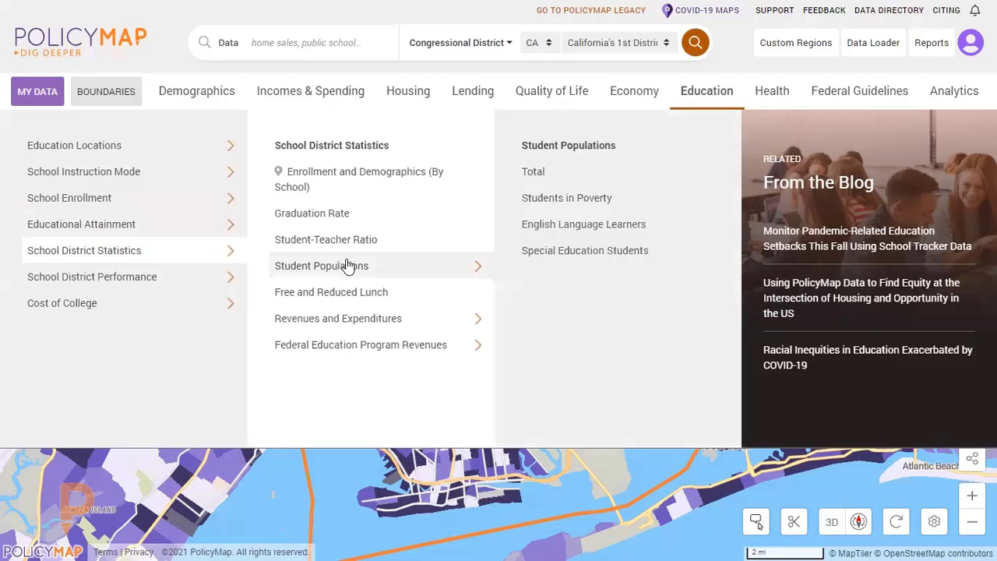
# Examine the Health indicators for facility locations, food access, vital statistics and COVID-19, and look over the Federal Guidelines topics.
pyautogui.click(783, 96)
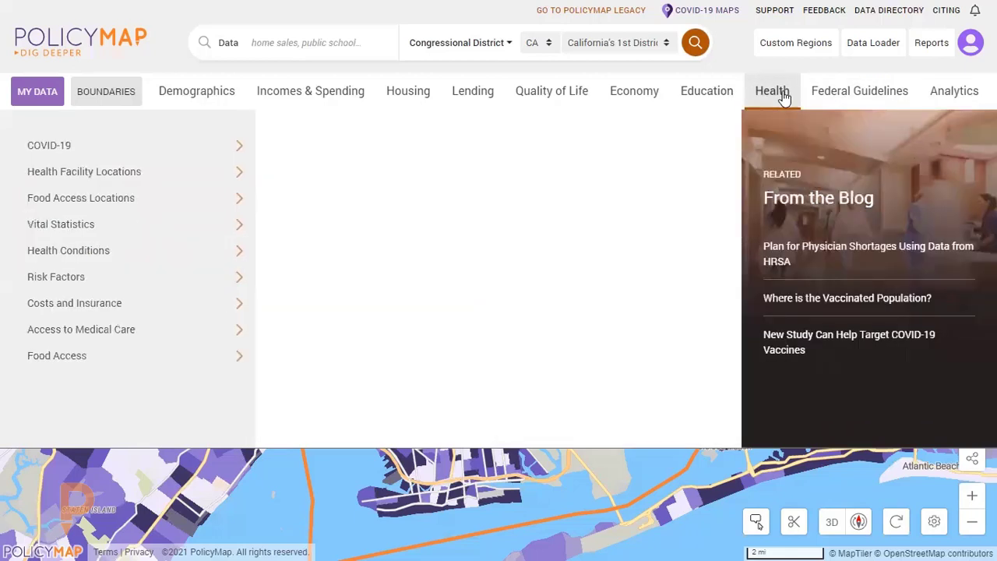
pyautogui.moveTo(94, 173)
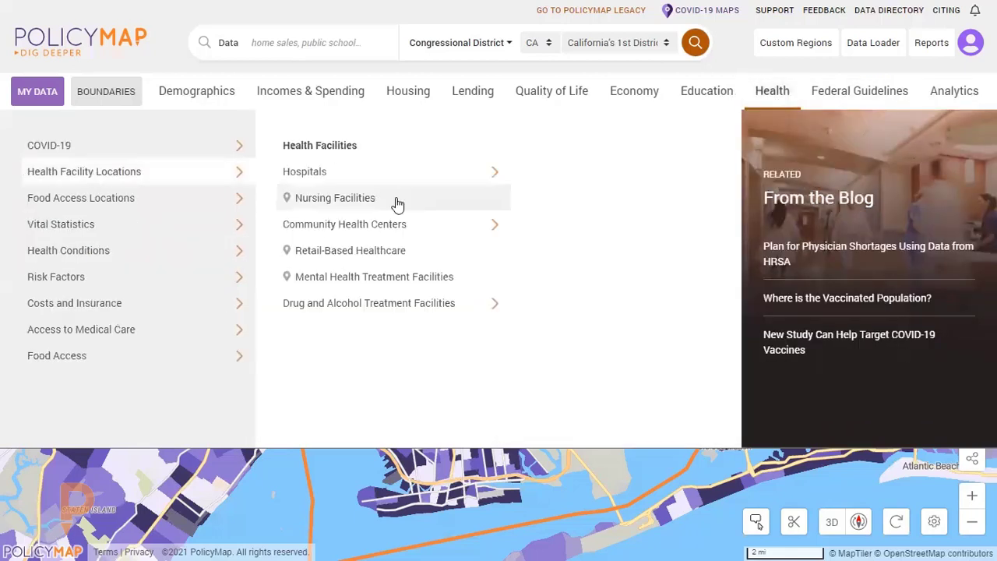
pyautogui.moveTo(398, 183)
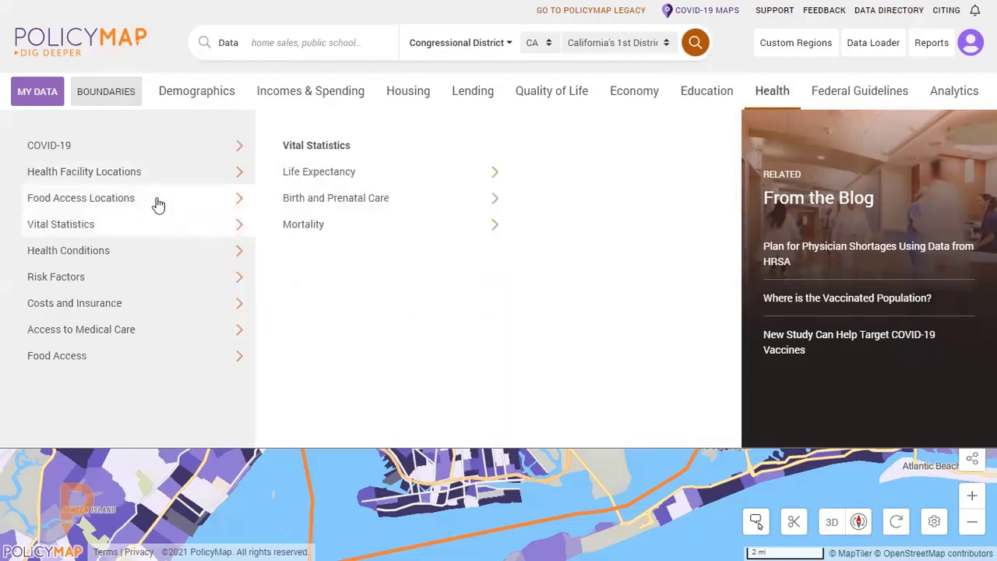
pyautogui.moveTo(159, 204)
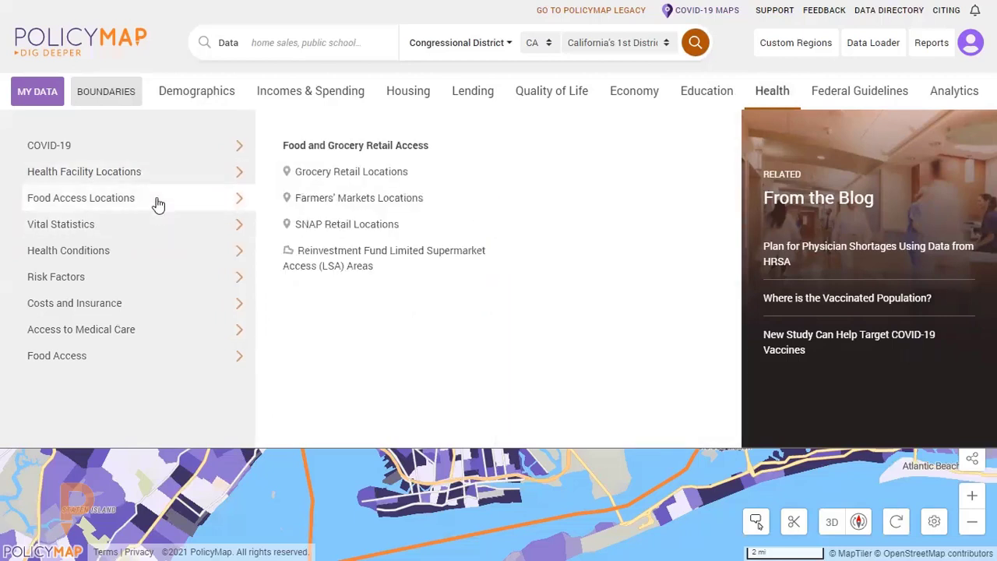
pyautogui.moveTo(162, 155)
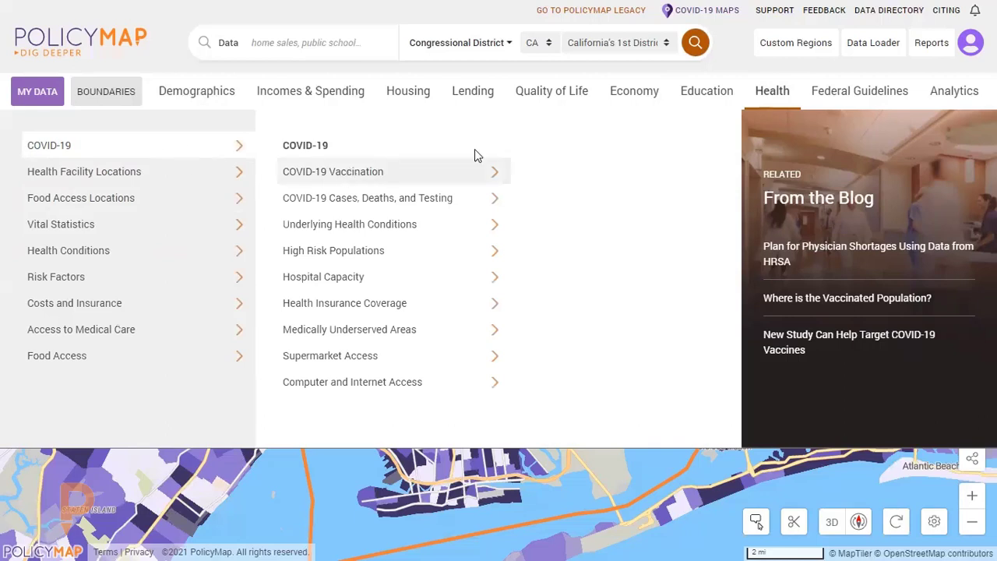
pyautogui.moveTo(847, 102)
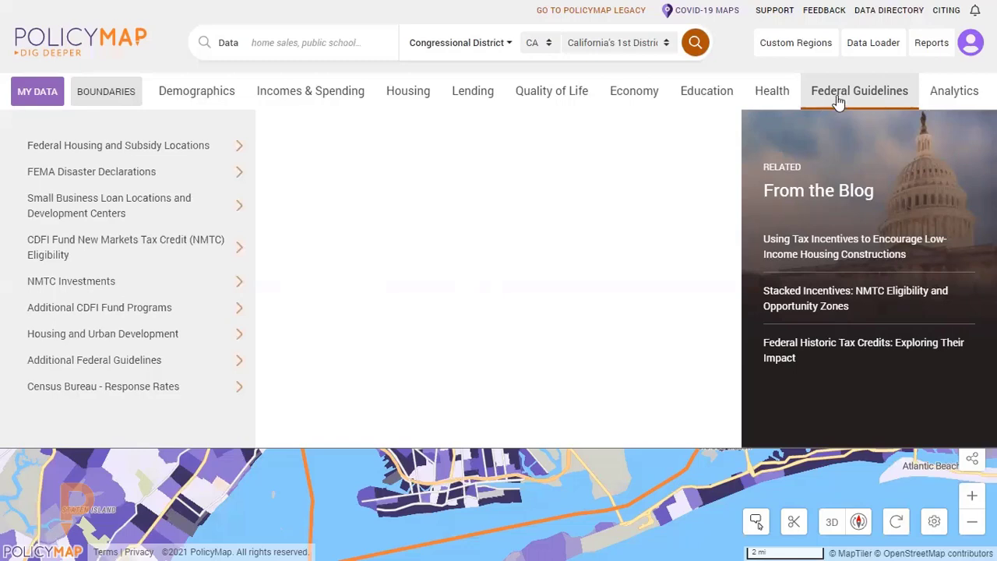
pyautogui.click(841, 93)
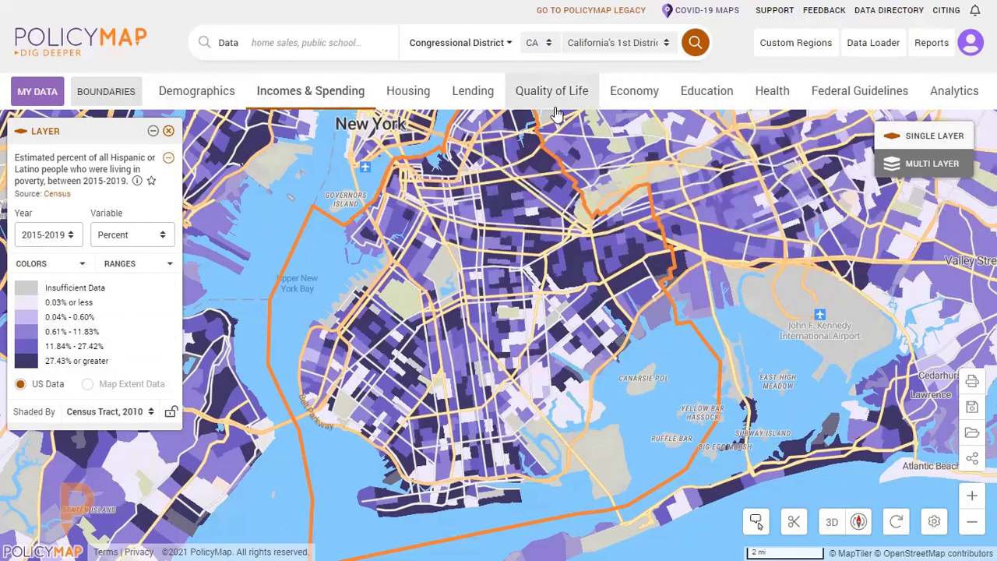
# Search the data indicators for "bachelor" and look through the matches without adding one to the map.
pyautogui.click(327, 42)
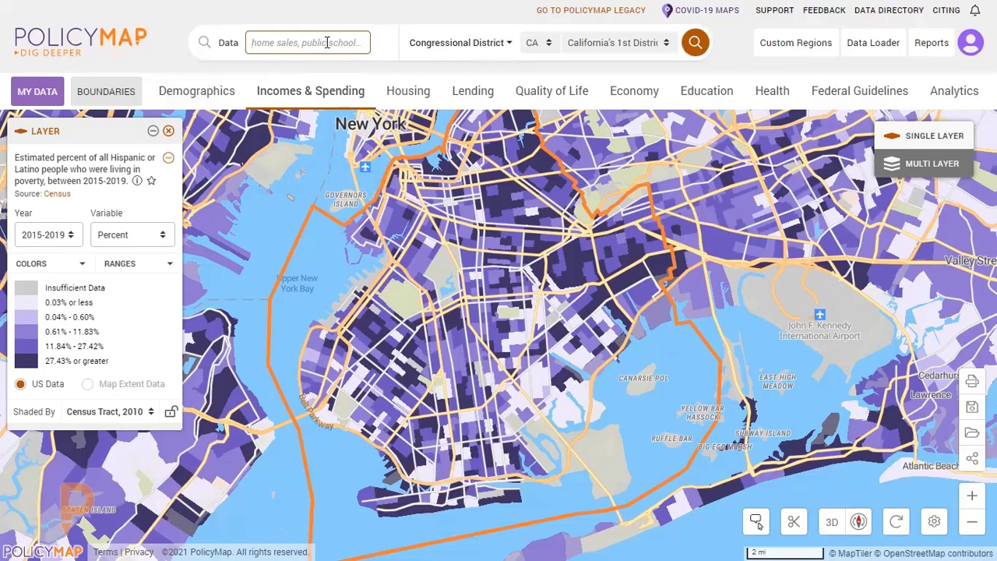
pyautogui.write('bachelor')
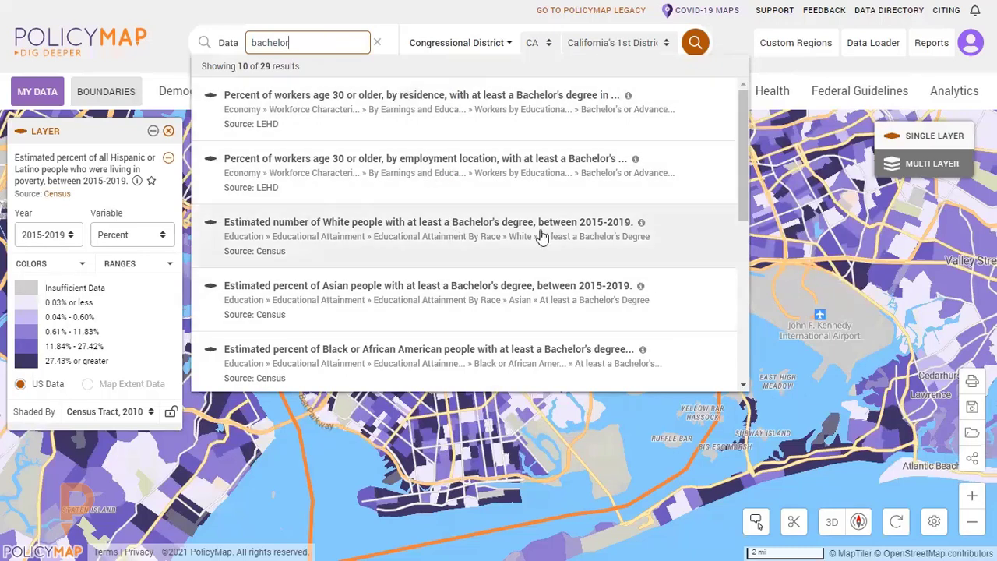
pyautogui.scroll(-5, 542, 237)
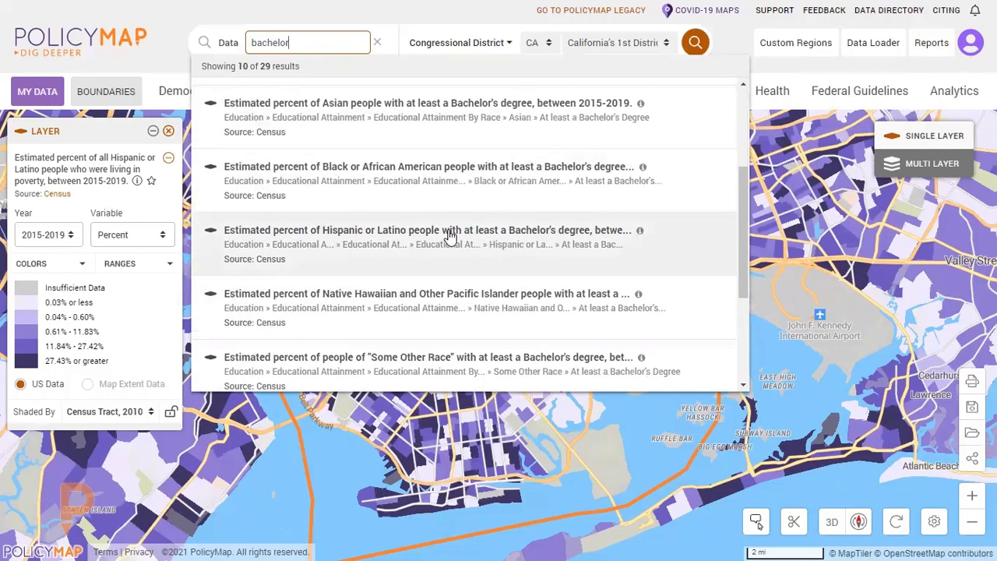
pyautogui.scroll(-3, 451, 233)
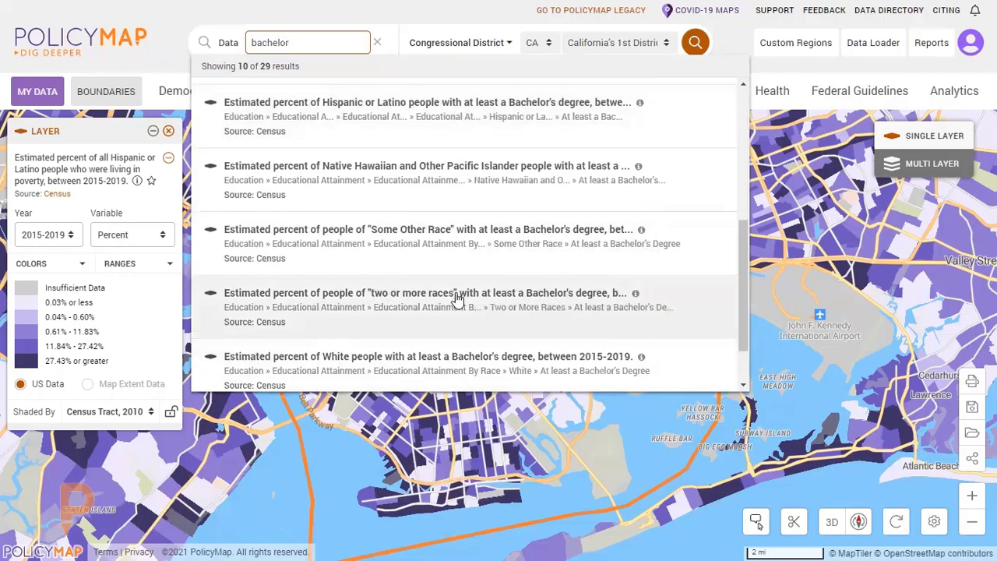
pyautogui.click(337, 3)
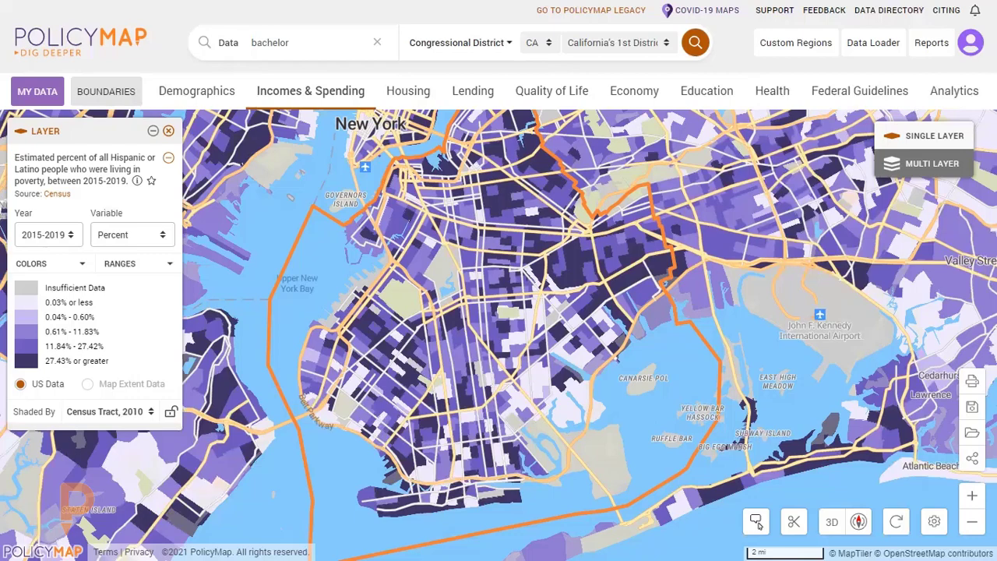
# Map the poverty indicator for all families in poverty from the Incomes & Spending data.
pyautogui.click(321, 105)
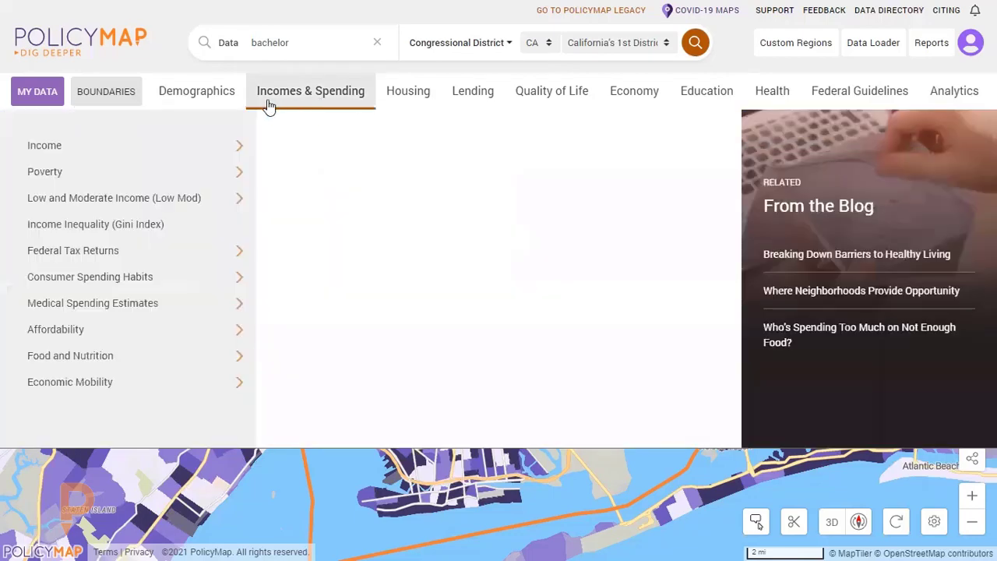
pyautogui.moveTo(168, 170)
pyautogui.moveTo(398, 195)
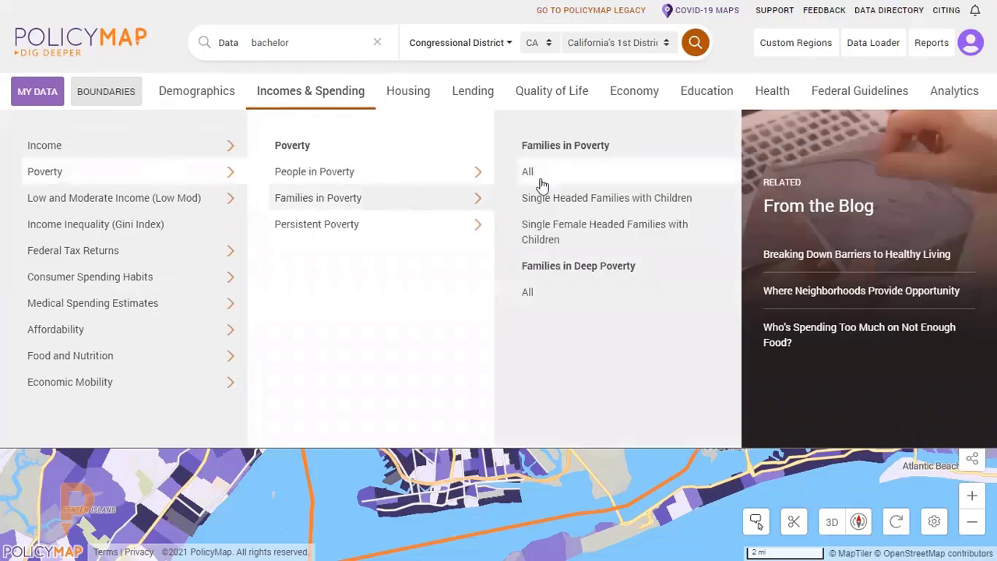
pyautogui.click(544, 178)
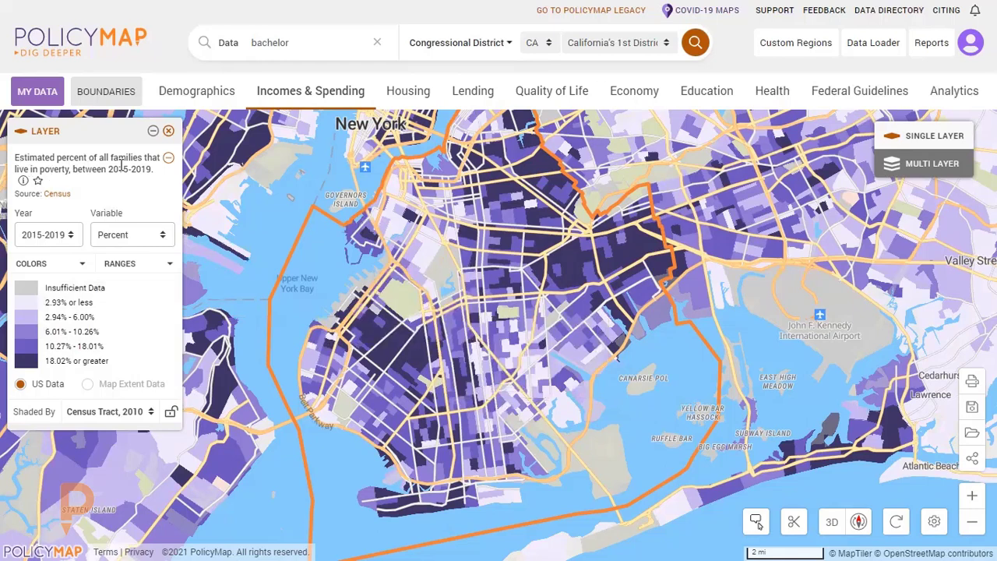
# Read the layer's indicator description, and review its Census source entry in the data dictionary before returning to the full-screen map.
pyautogui.click(24, 182)
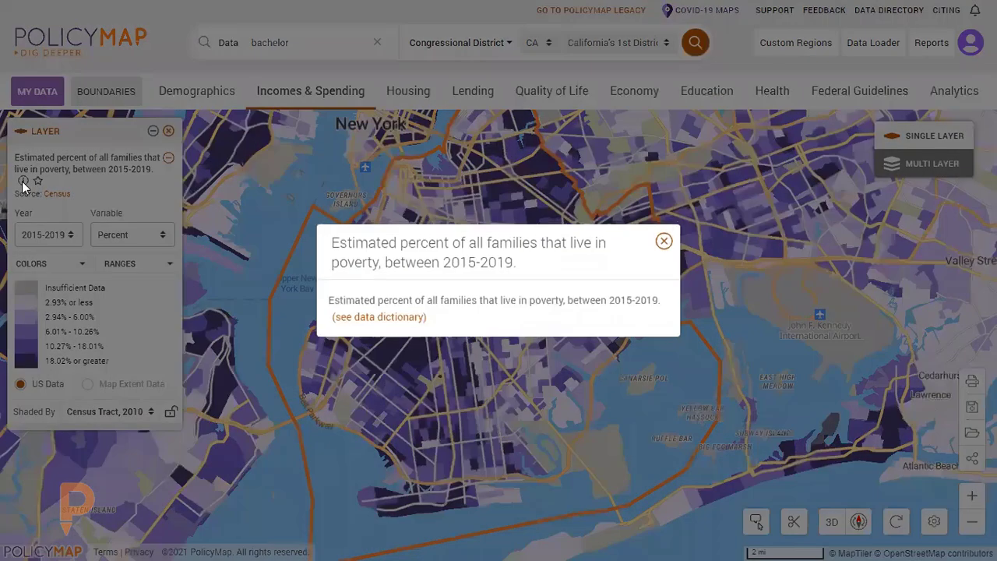
pyautogui.click(664, 242)
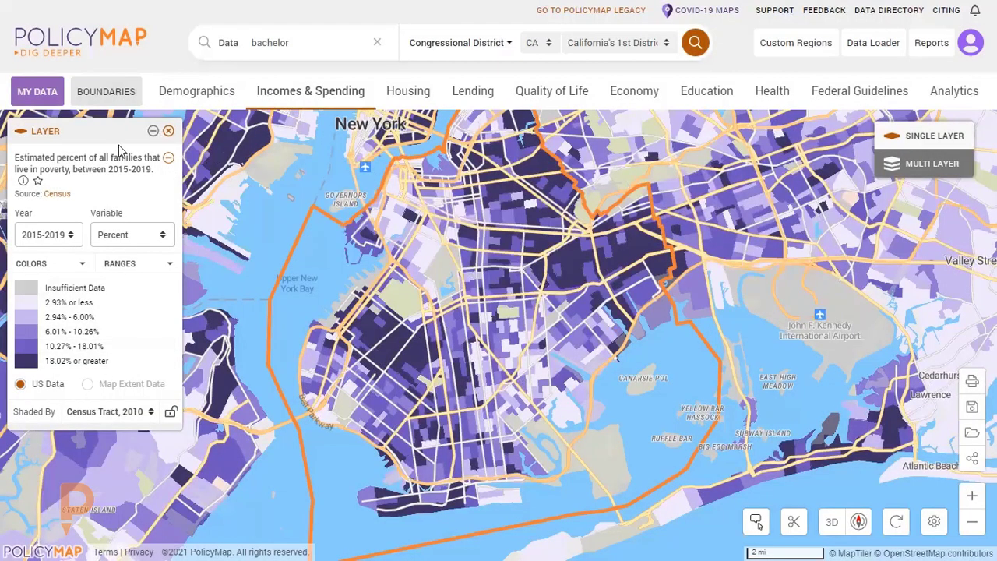
pyautogui.click(61, 197)
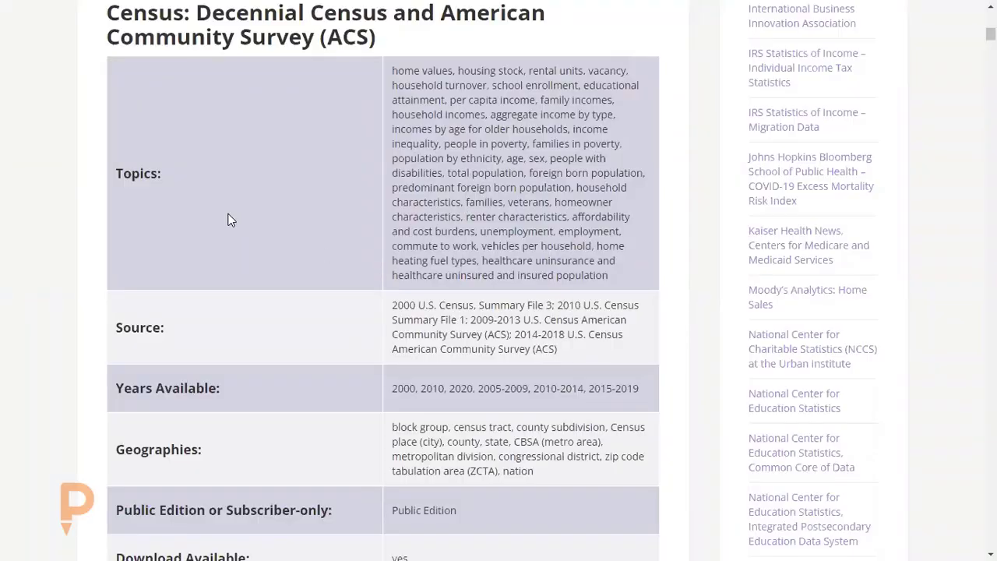
pyautogui.scroll(-1, 232, 212)
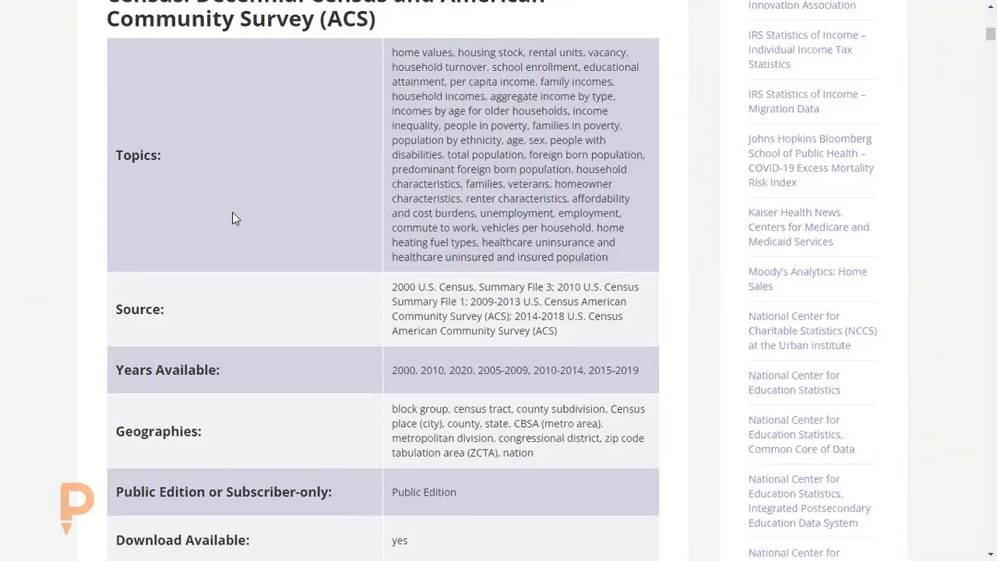
pyautogui.scroll(-3, 513, 373)
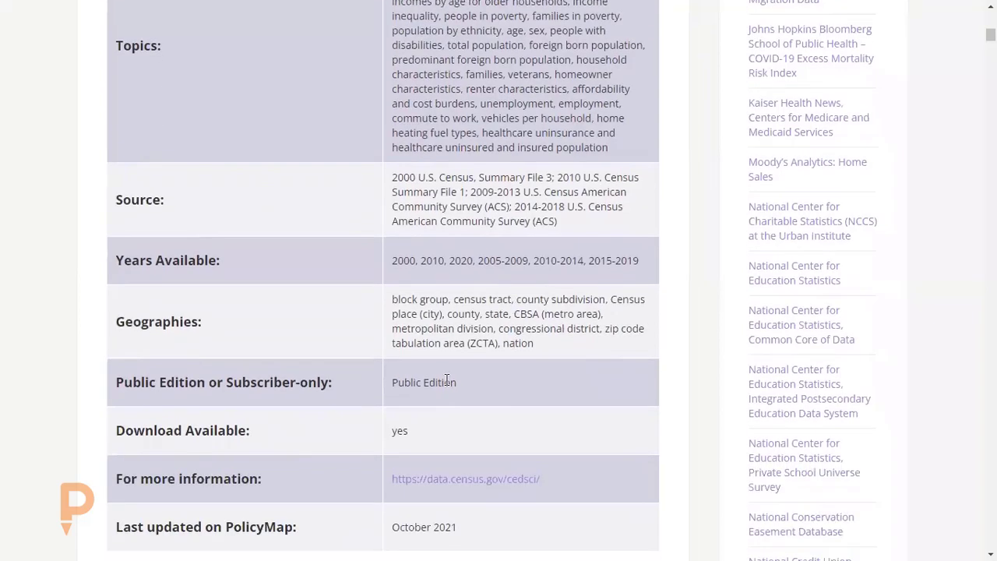
pyautogui.scroll(-1, 510, 360)
pyautogui.scroll(-2, 512, 363)
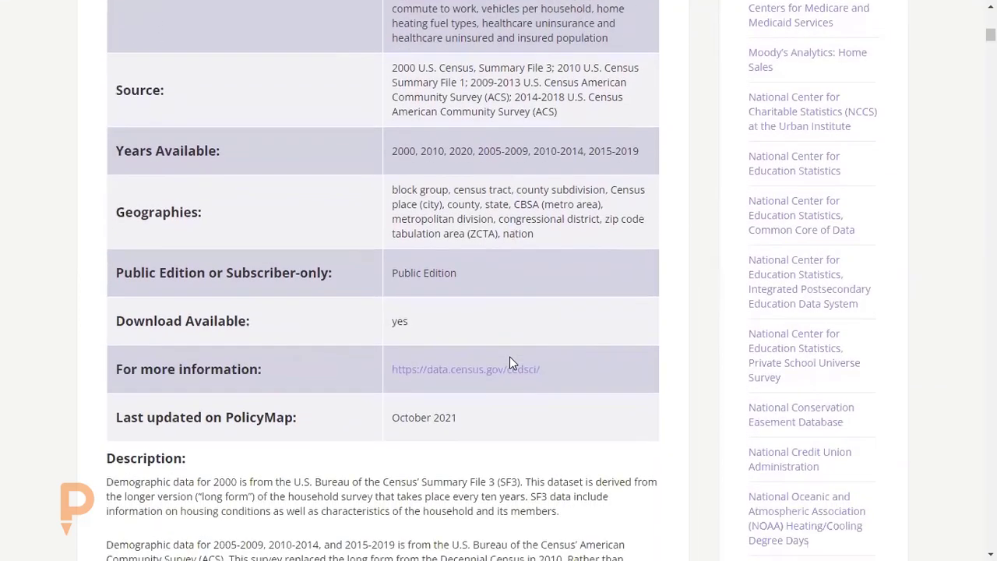
pyautogui.scroll(-8, 488, 415)
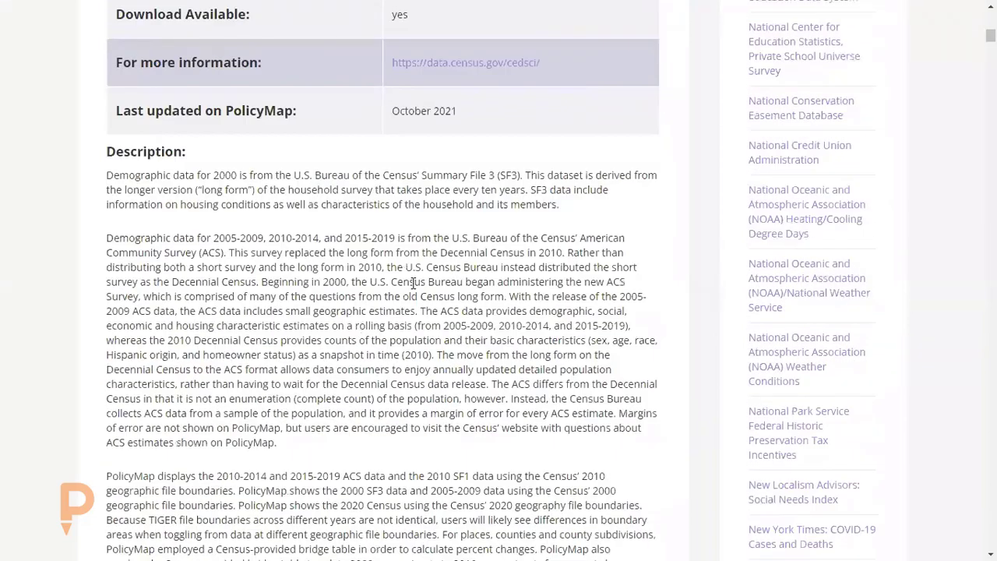
pyautogui.scroll(-1, 413, 283)
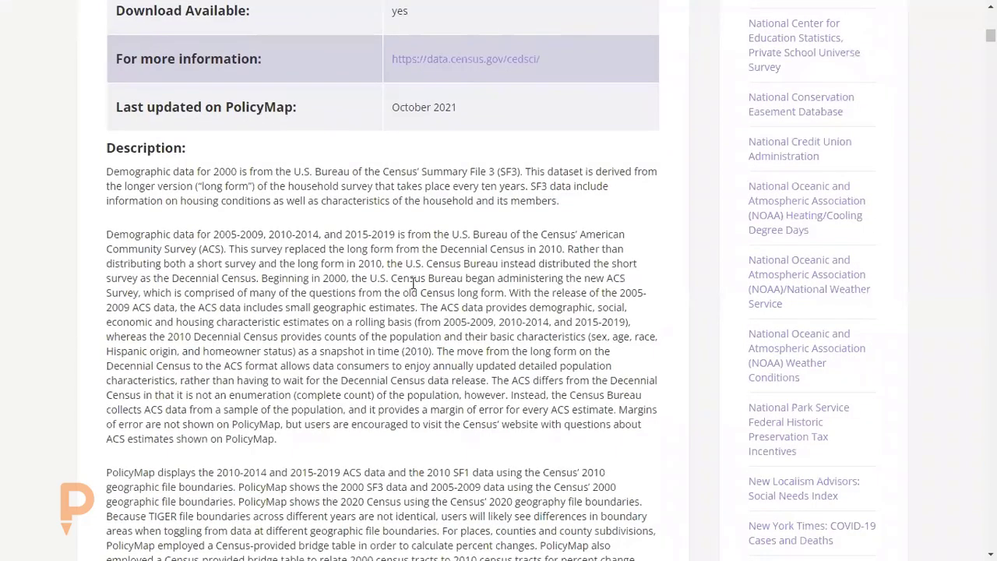
pyautogui.scroll(4, 413, 284)
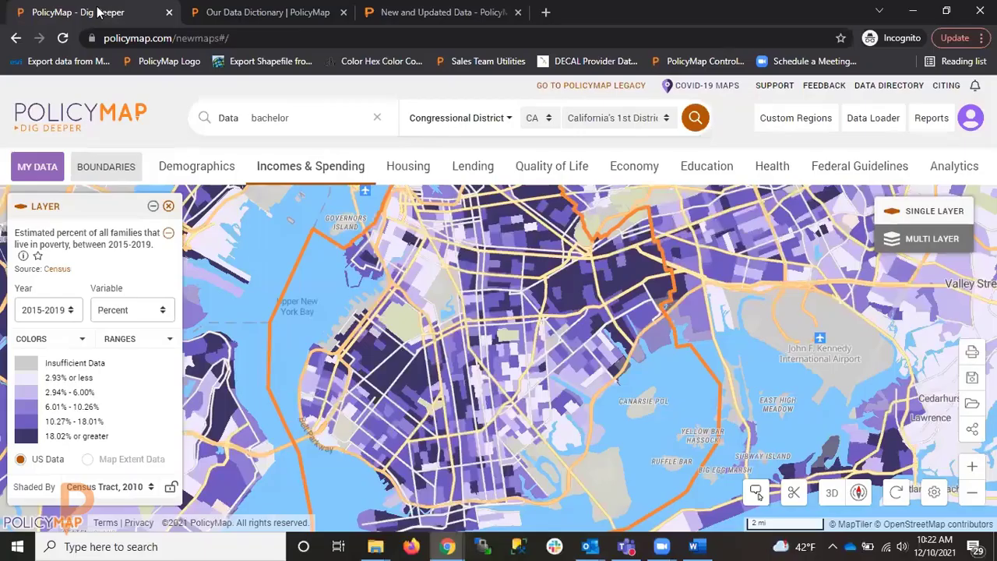
pyautogui.press('F11')
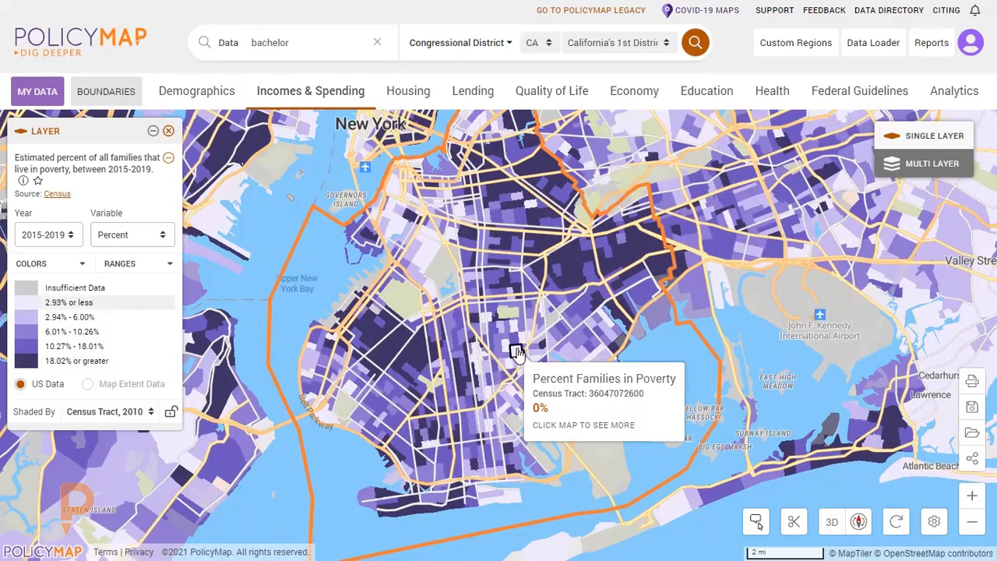
# Show only the 10.27% - 18.01% and 18.02% or greater ranges on the map, and restore all ranges.
pyautogui.click(142, 361)
pyautogui.click(141, 349)
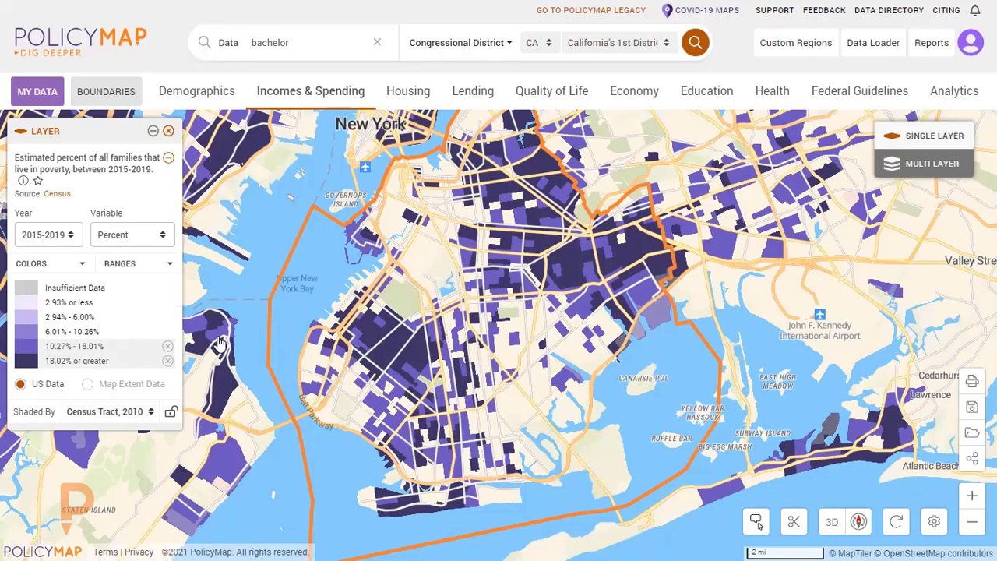
pyautogui.moveTo(454, 340)
pyautogui.click(168, 349)
pyautogui.click(167, 361)
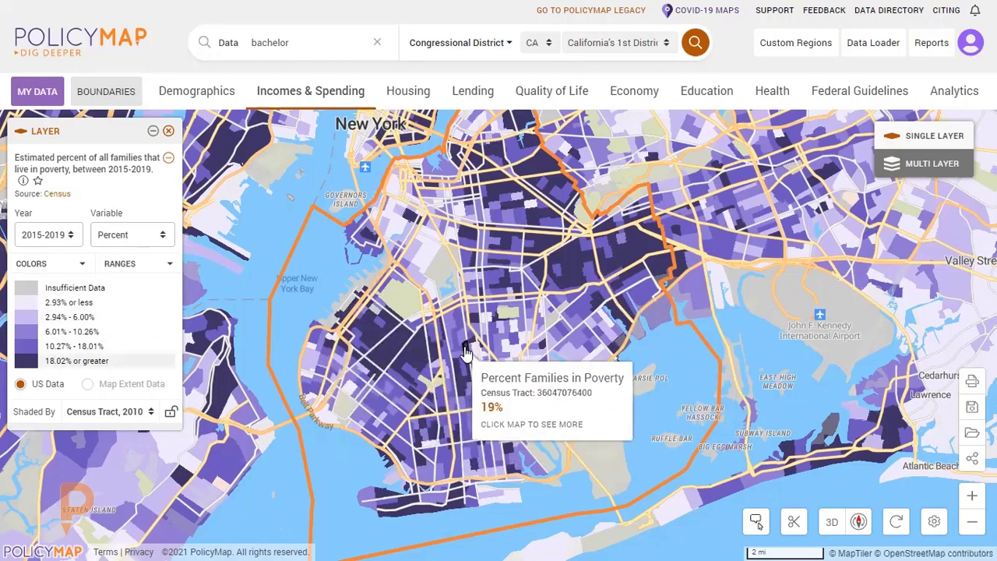
pyautogui.scroll(1, 413, 370)
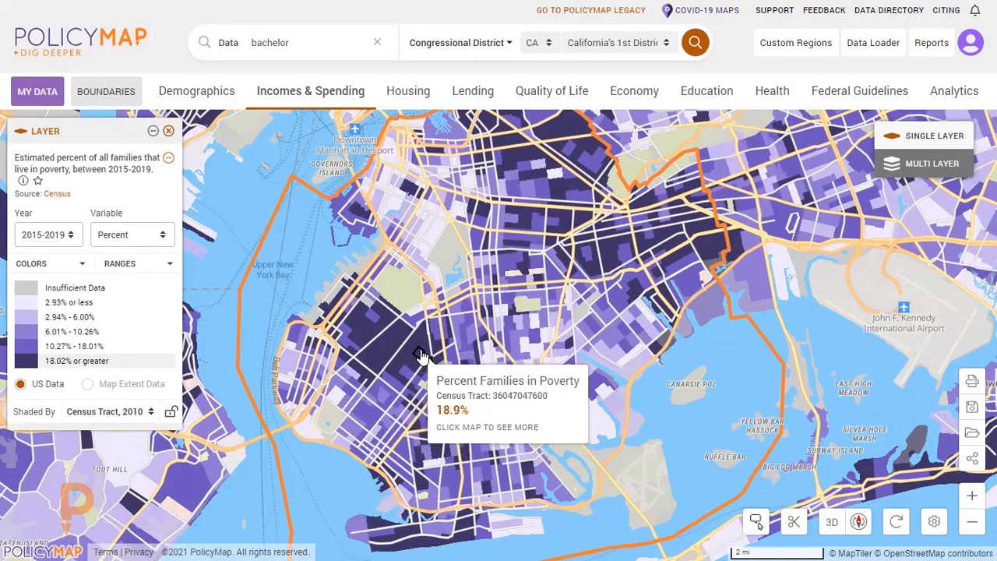
pyautogui.click(420, 354)
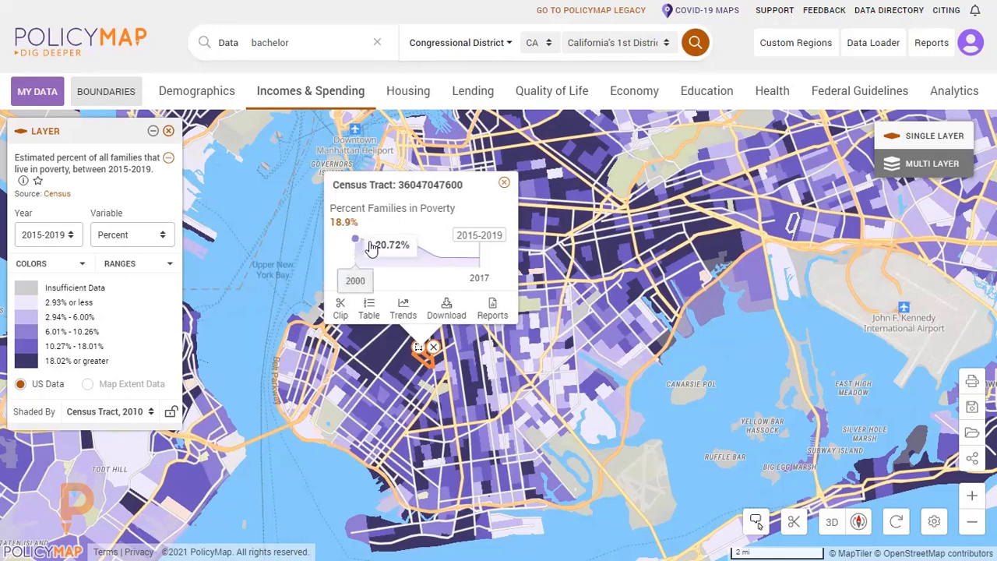
pyautogui.moveTo(395, 251)
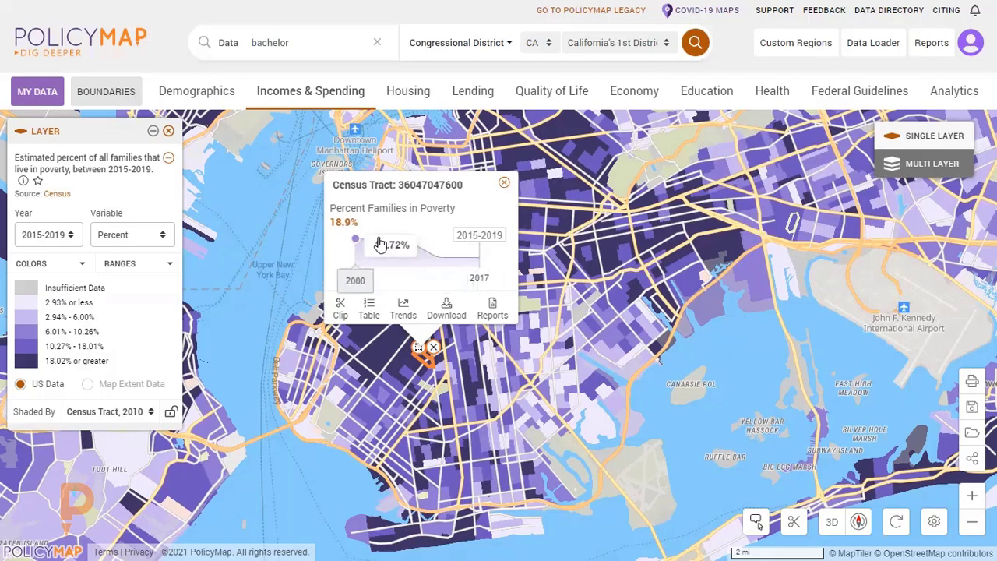
# Open the tract's trends comparison and review its families-in-poverty rates against its hierarchy of locations and its neighboring tracts.
pyautogui.click(408, 315)
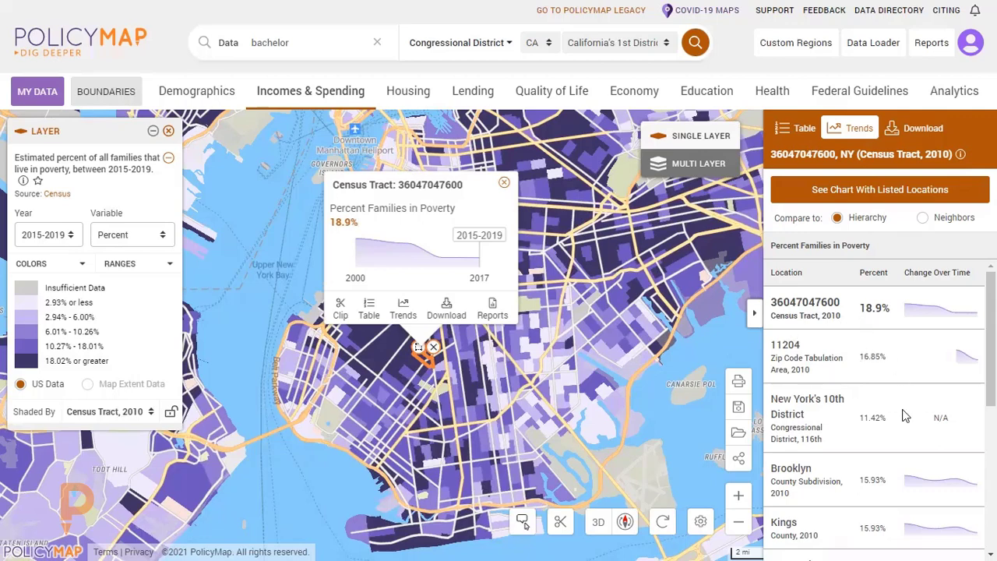
pyautogui.scroll(-1, 905, 417)
pyautogui.scroll(-1, 859, 447)
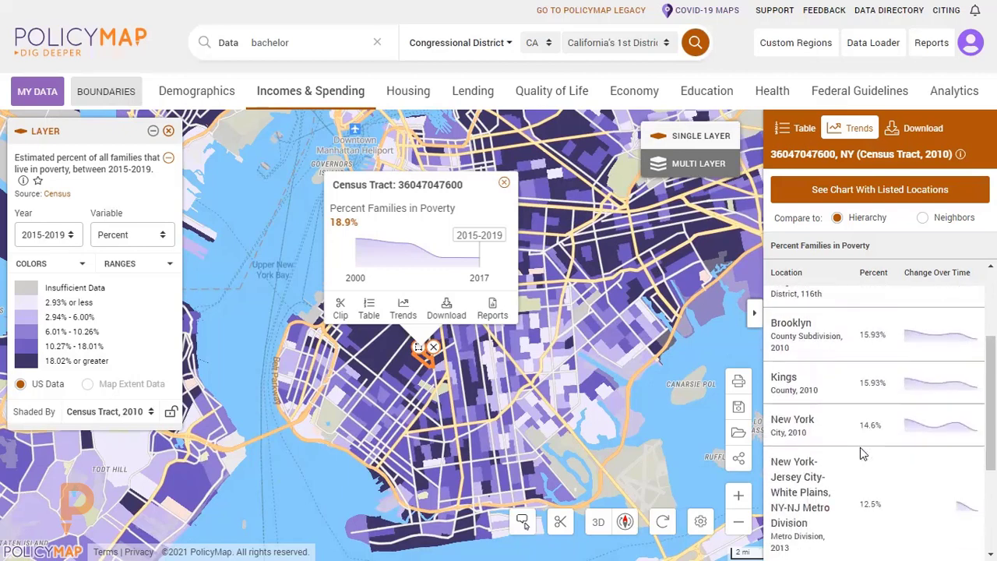
pyautogui.scroll(-2, 919, 403)
pyautogui.scroll(-2, 900, 399)
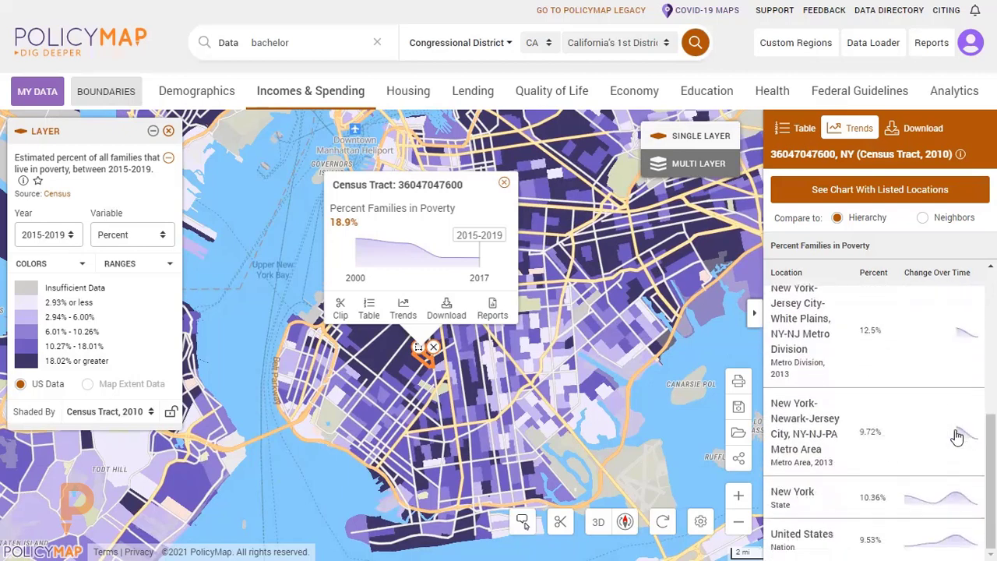
pyautogui.scroll(6, 901, 436)
pyautogui.scroll(-5, 893, 362)
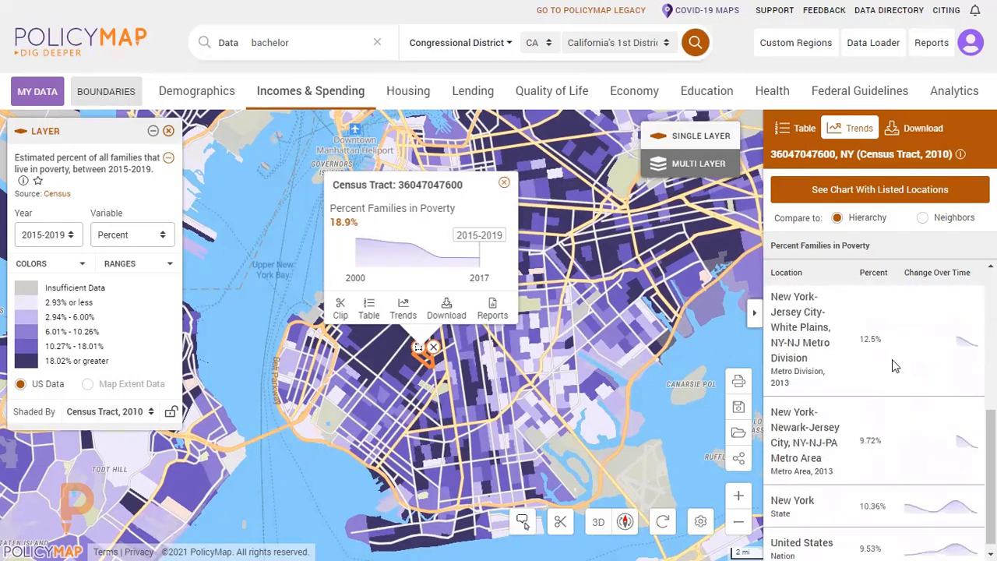
pyautogui.scroll(5, 893, 365)
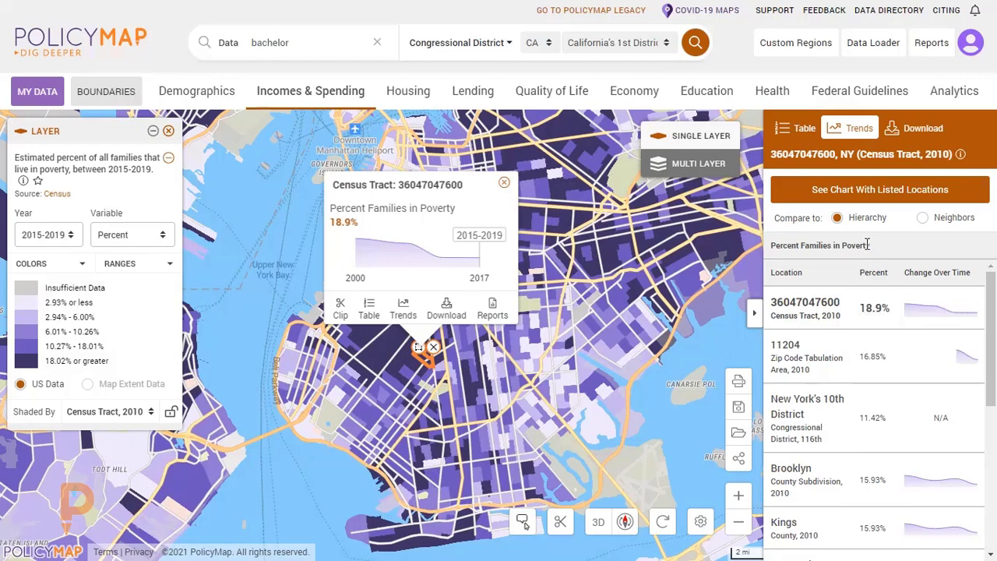
pyautogui.click(922, 220)
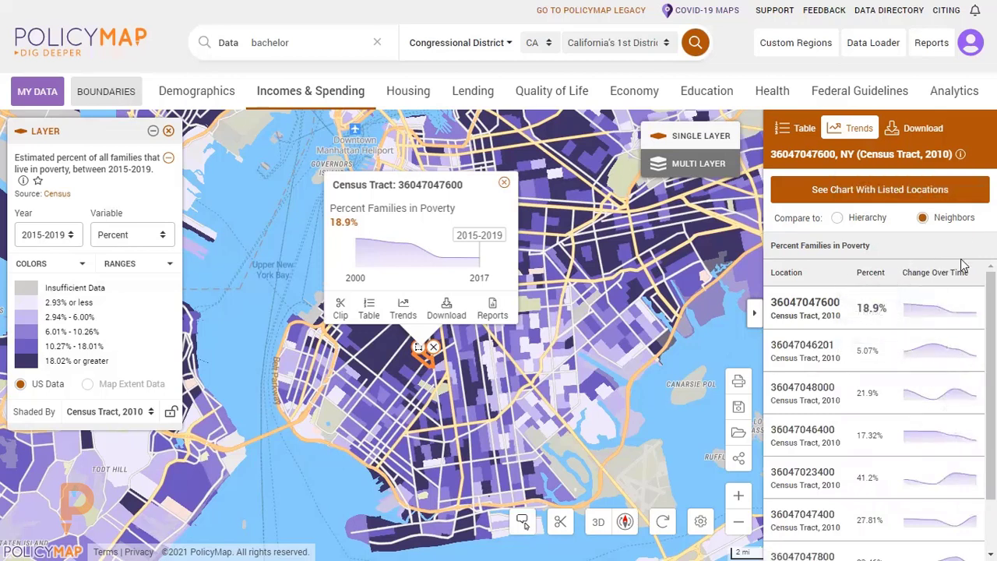
pyautogui.click(837, 220)
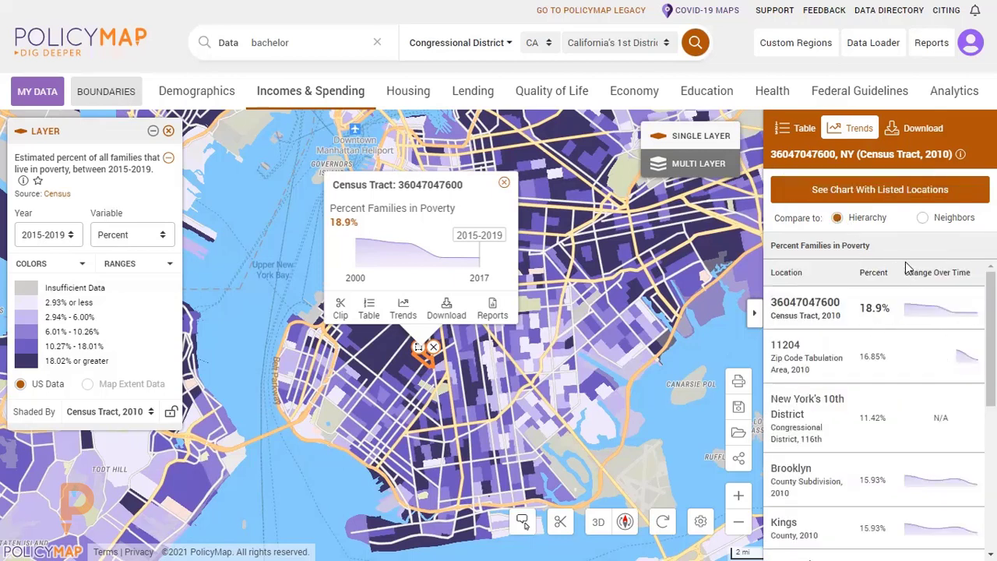
# View the listed locations' trend chart, adding New York (City) and the New York-Newark-Jersey City metro area for comparison, and close it.
pyautogui.click(873, 192)
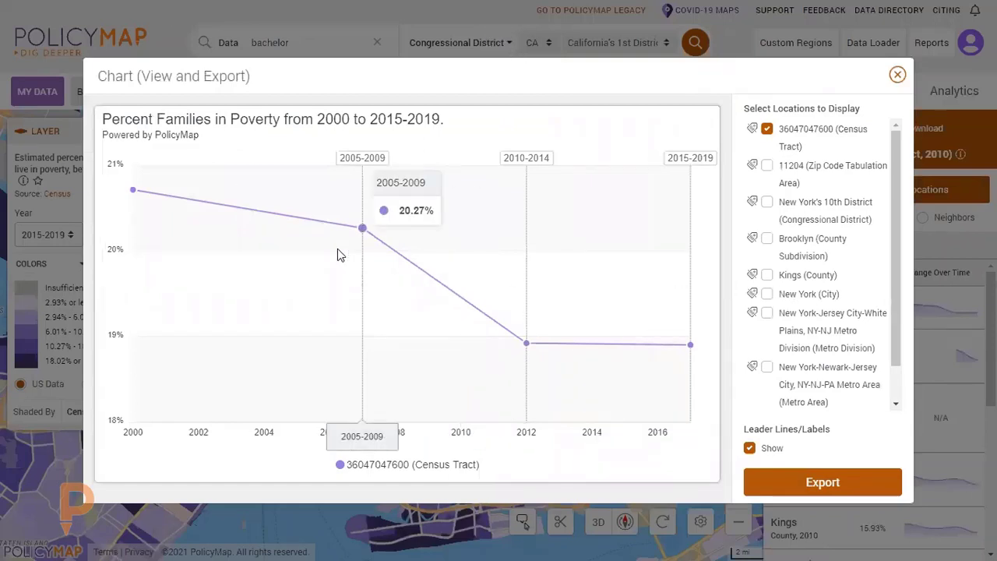
pyautogui.moveTo(144, 218)
pyautogui.moveTo(524, 320)
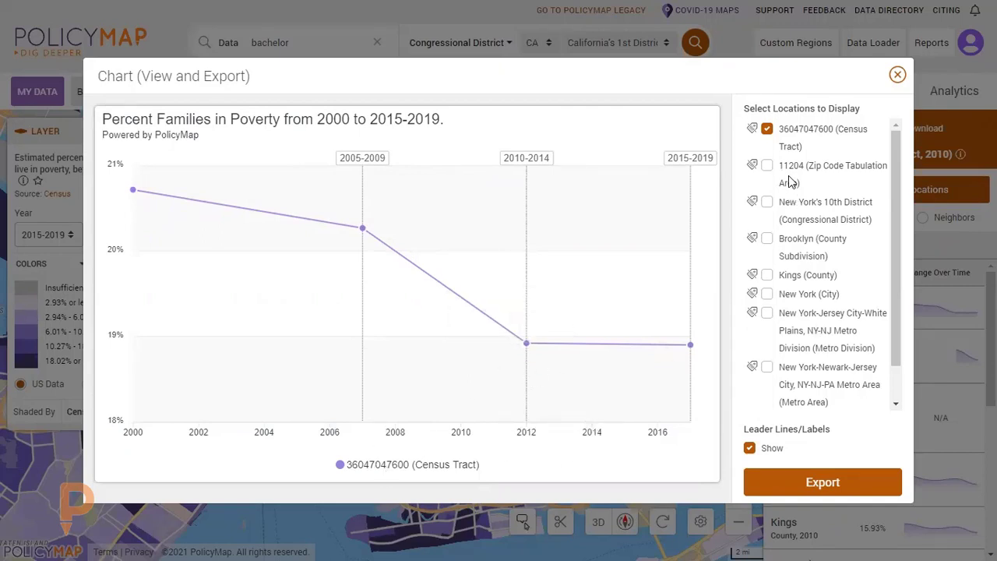
pyautogui.click(767, 294)
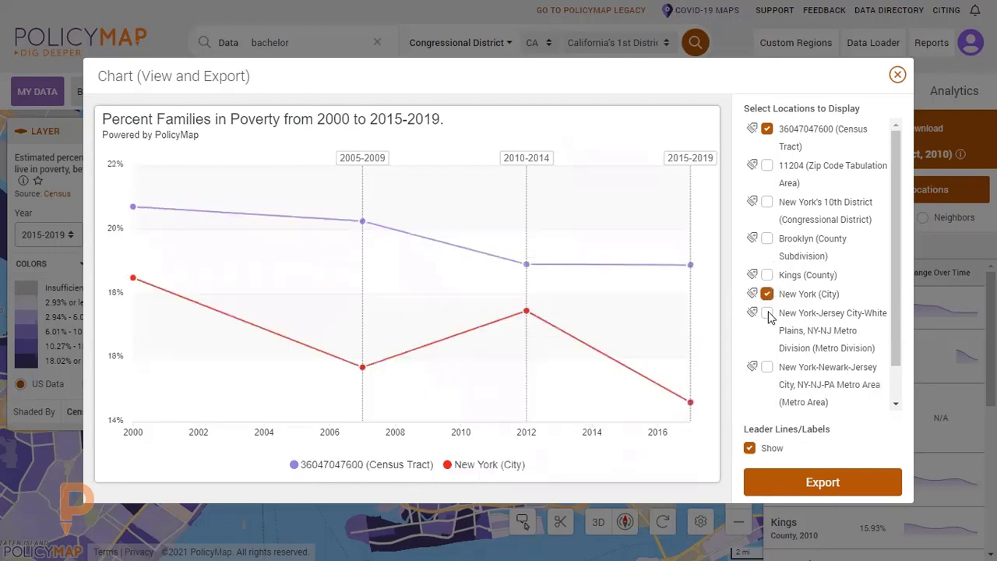
pyautogui.click(767, 367)
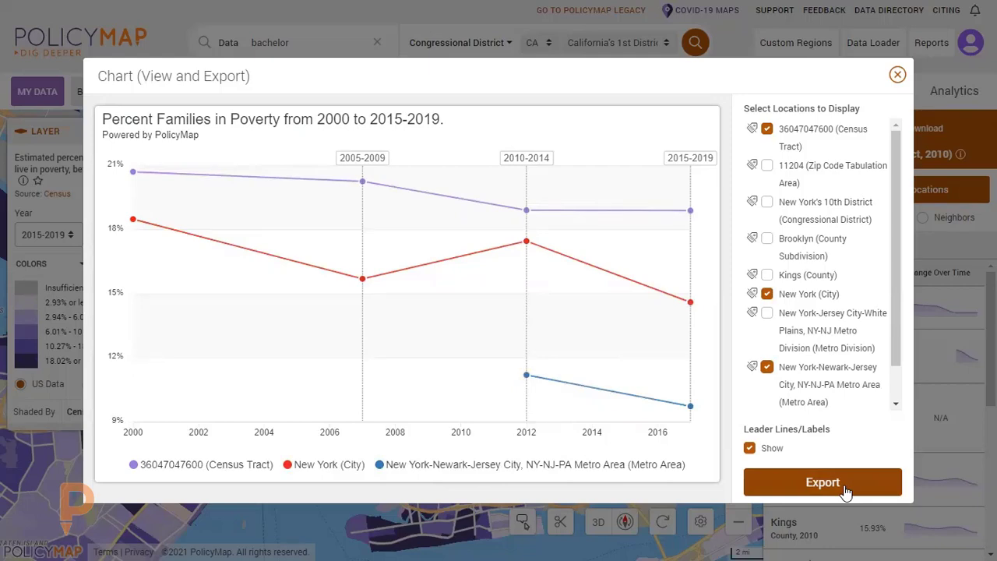
pyautogui.click(897, 77)
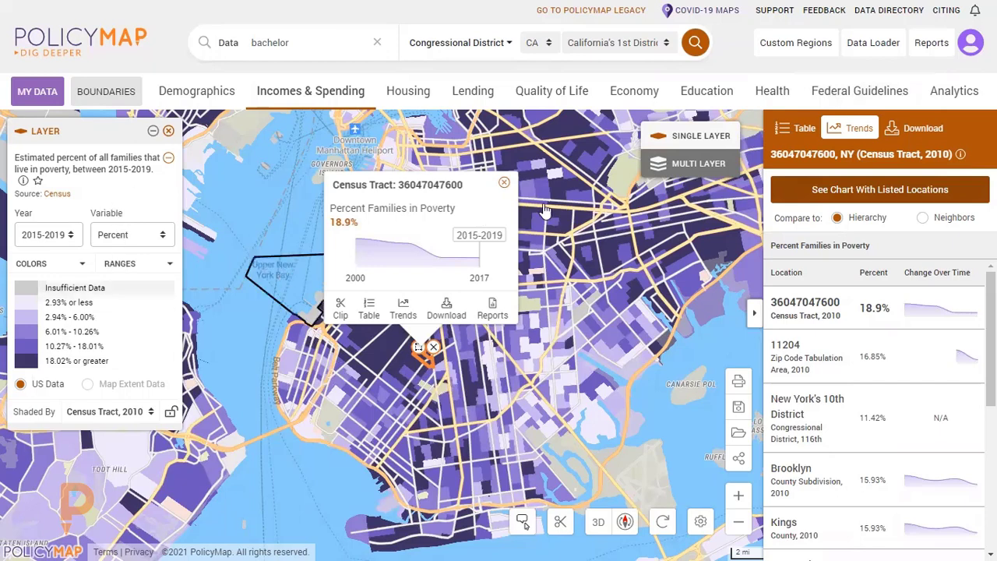
# Collapse the trends comparison and close the census tract's details popup.
pyautogui.moveTo(533, 396); pyautogui.dragTo(541, 395)
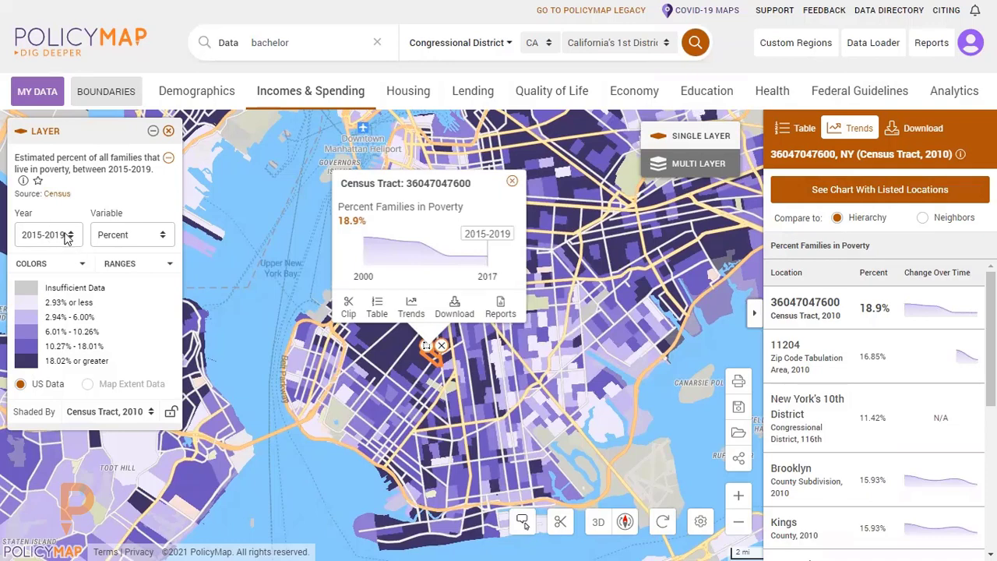
pyautogui.click(753, 314)
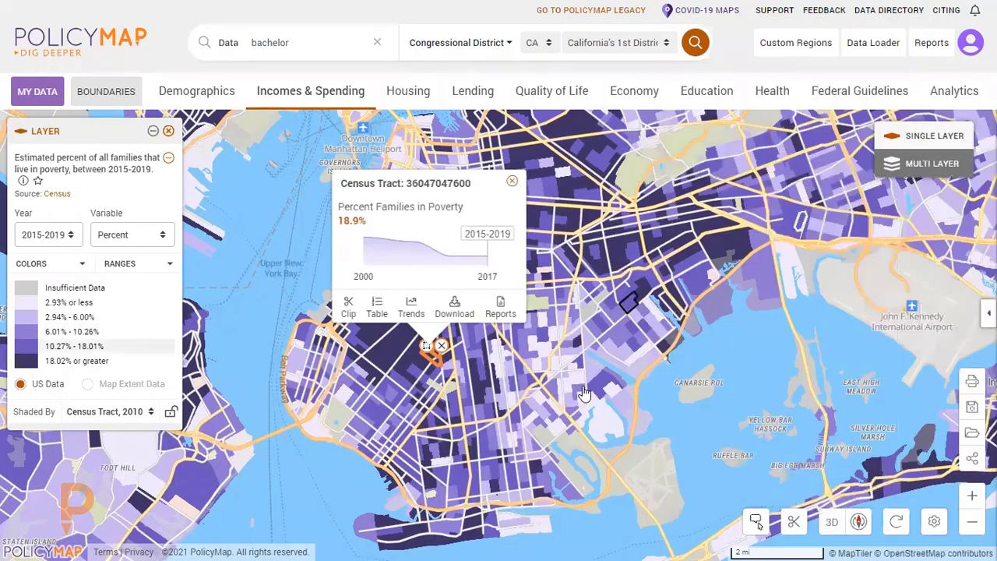
pyautogui.click(512, 182)
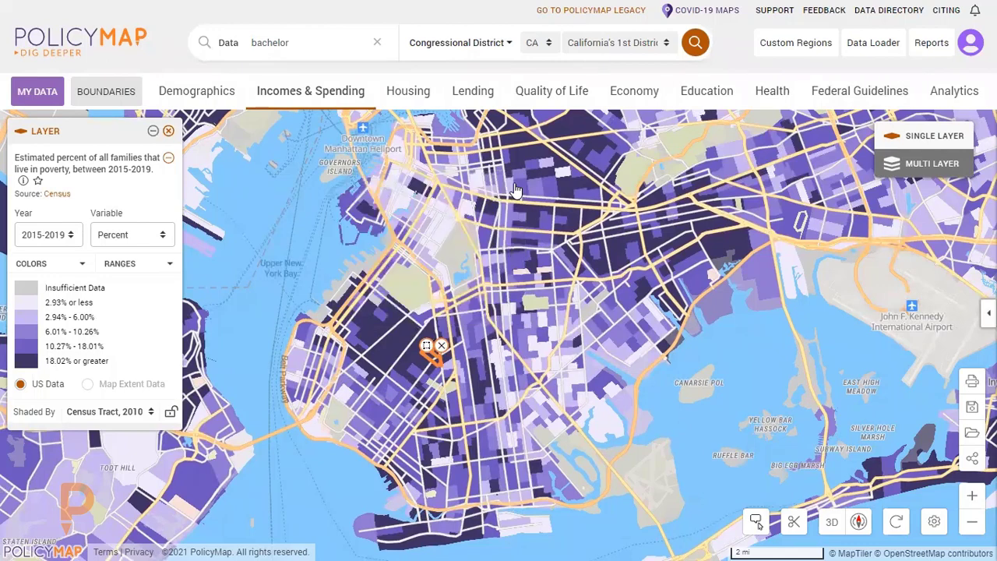
# Map the families-in-poverty data for 2005-2009 and clear the highlighted census tract from the map.
pyautogui.click(67, 242)
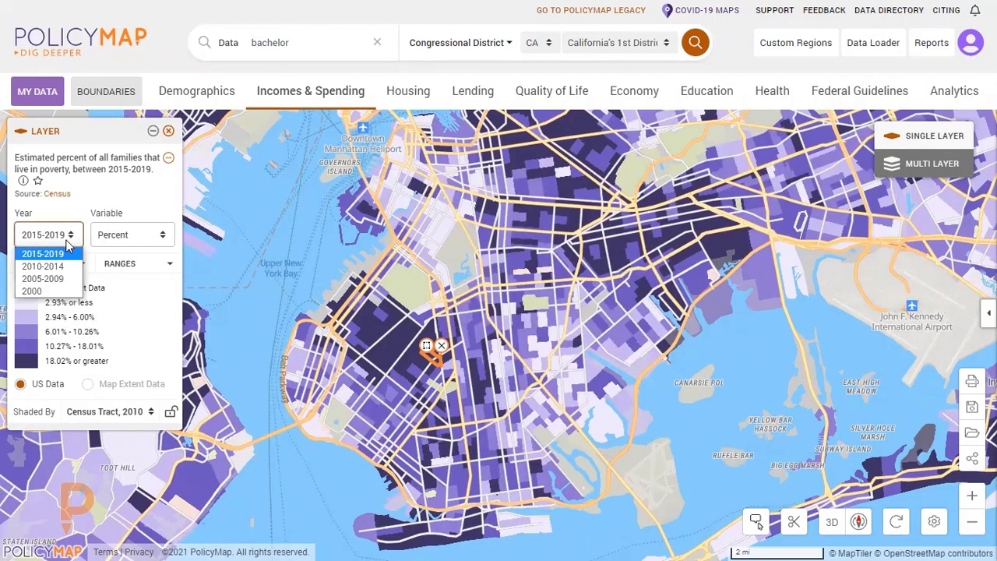
pyautogui.click(62, 278)
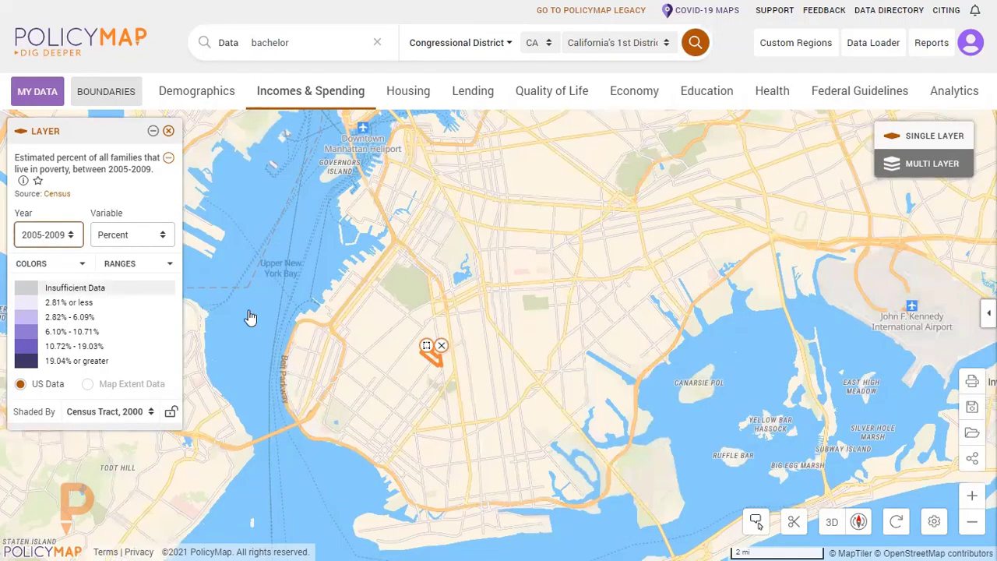
pyautogui.click(440, 346)
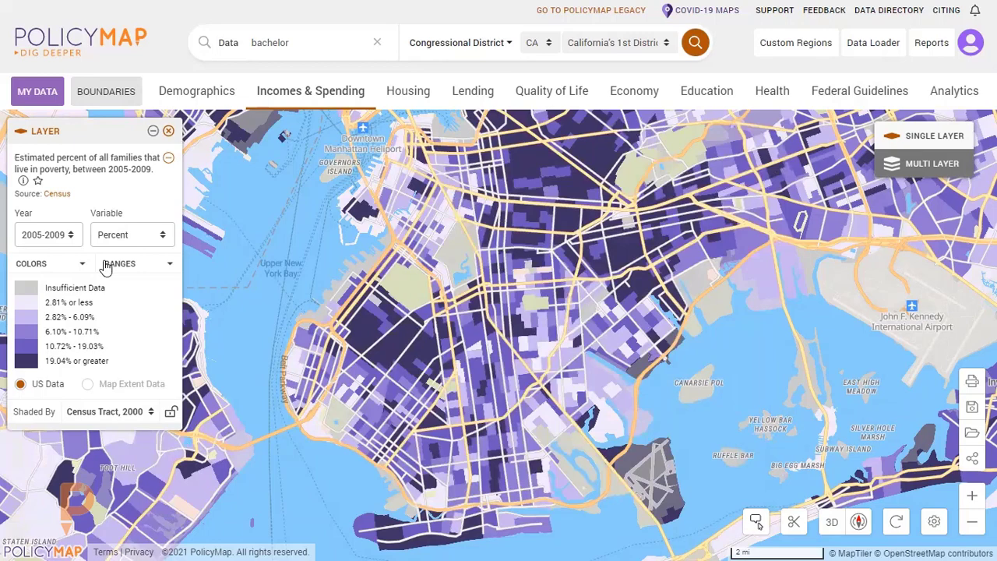
# Set the layer's year back to 2015-2019.
pyautogui.click(71, 238)
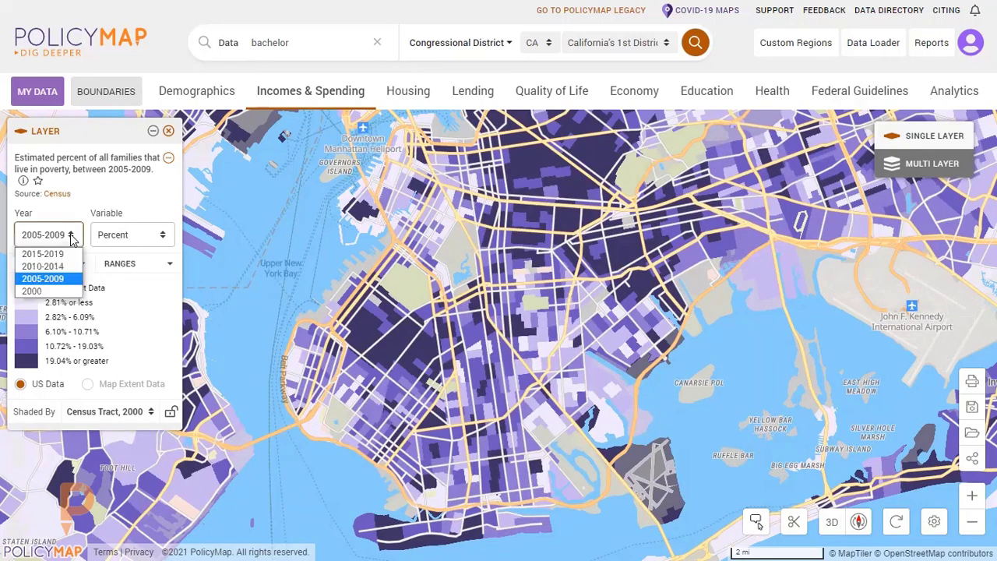
pyautogui.click(70, 238)
pyautogui.click(71, 238)
pyautogui.click(43, 252)
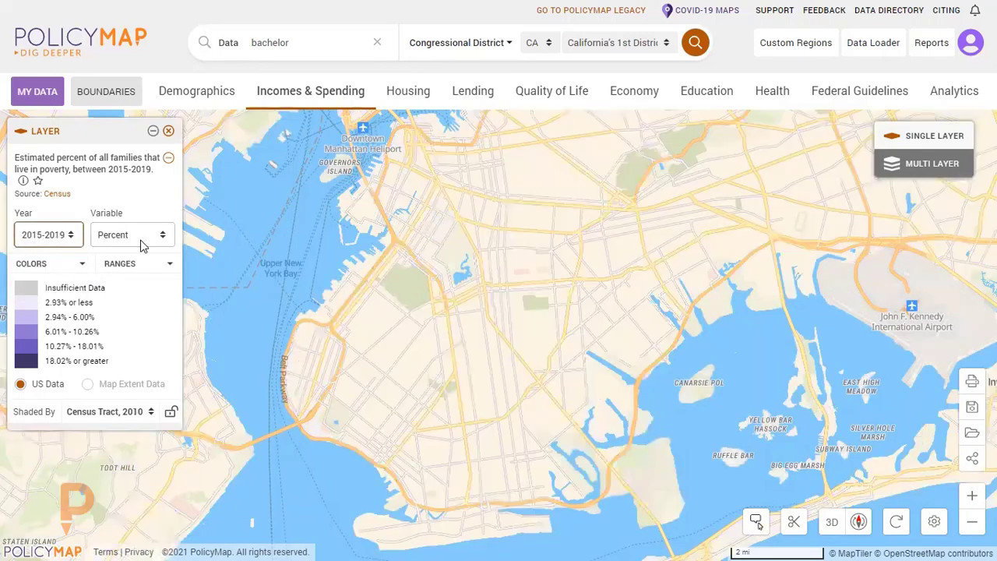
# Map the number of families living in poverty, and return the layer's variable to Percent.
pyautogui.click(142, 245)
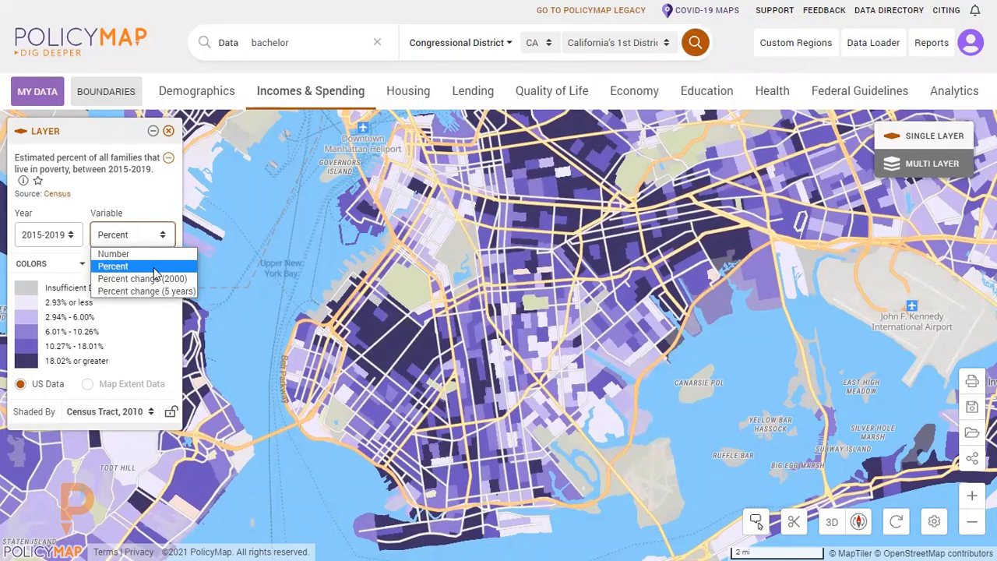
pyautogui.click(113, 254)
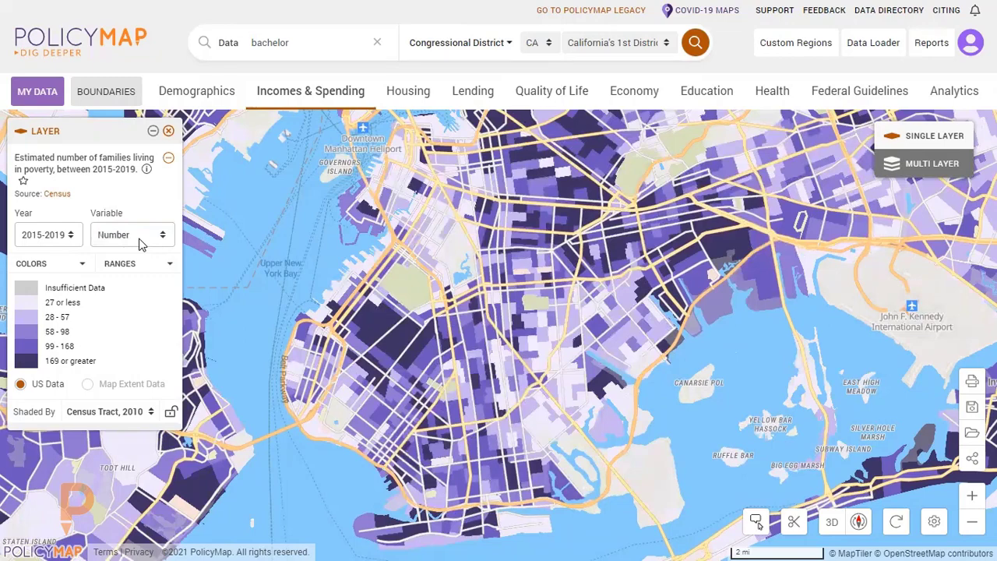
pyautogui.click(141, 243)
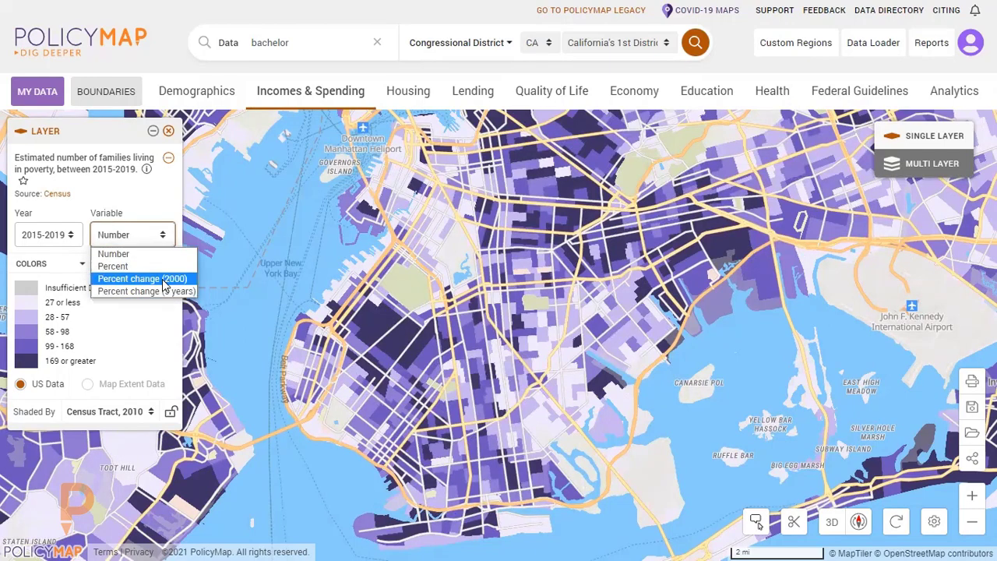
pyautogui.click(151, 266)
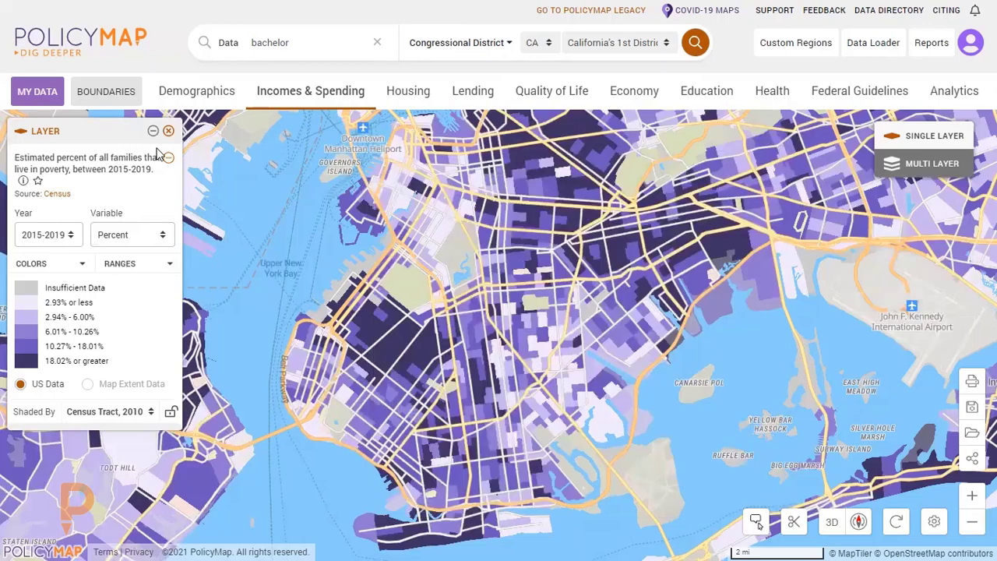
# Shade the poverty layer with the green color range.
pyautogui.click(64, 266)
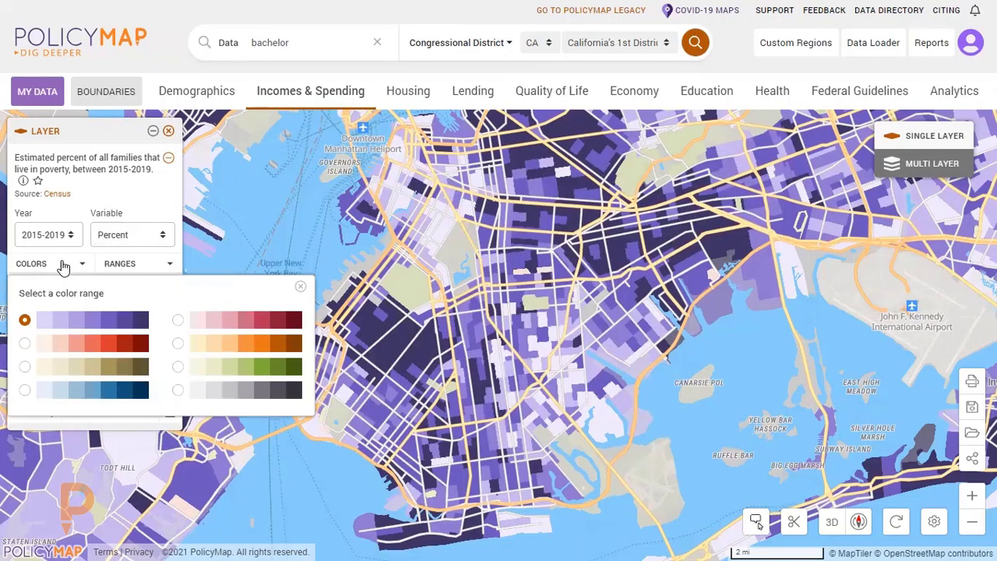
pyautogui.click(178, 367)
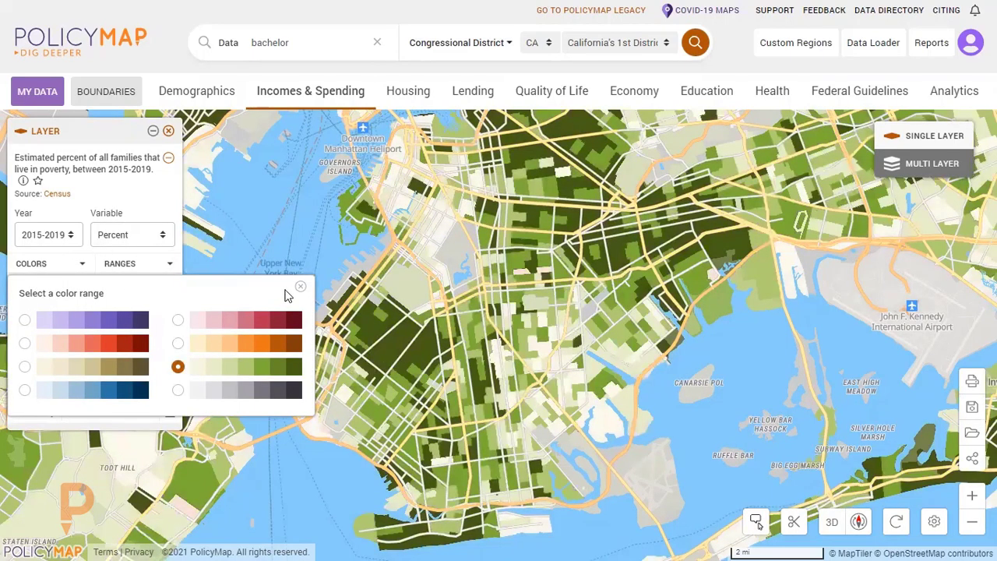
pyautogui.click(300, 288)
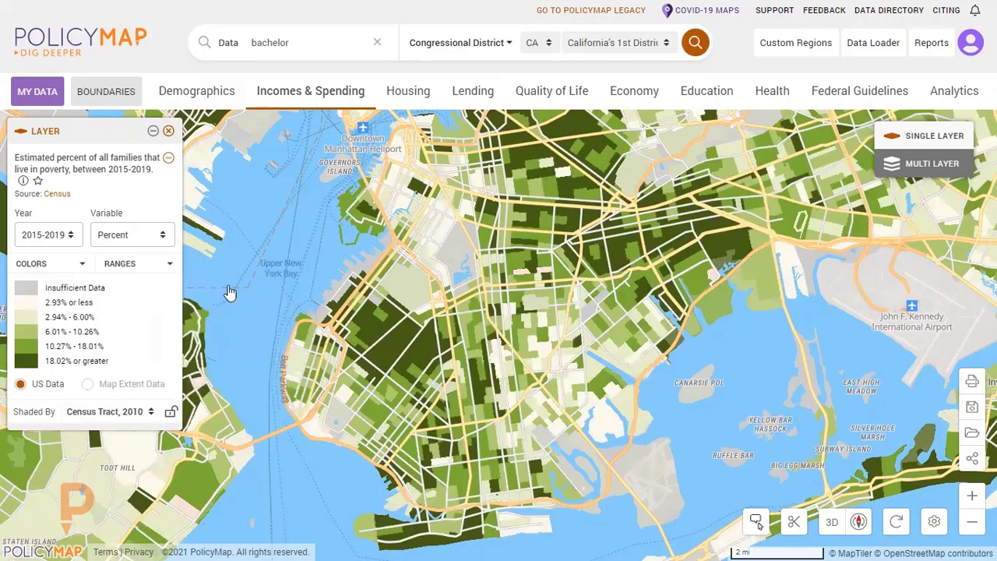
# Try dividing the layer's data into 3 ranges, and set the number of ranges back to 5.
pyautogui.click(126, 265)
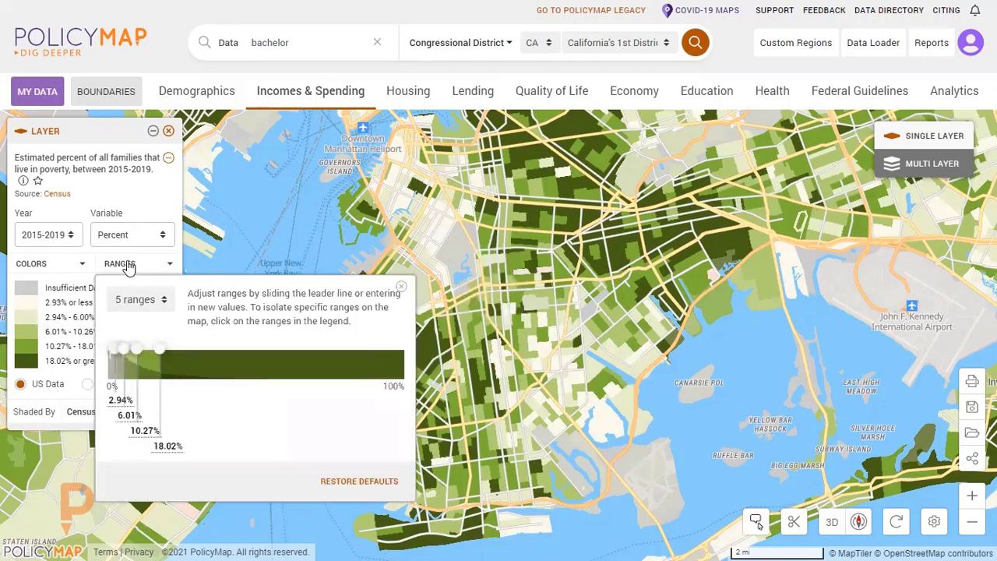
pyautogui.click(129, 266)
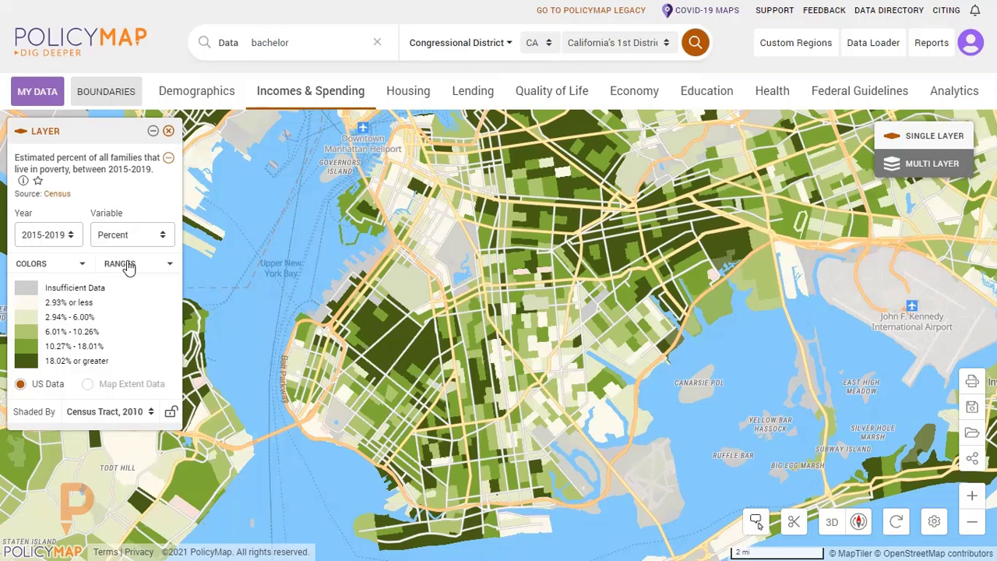
pyautogui.click(128, 266)
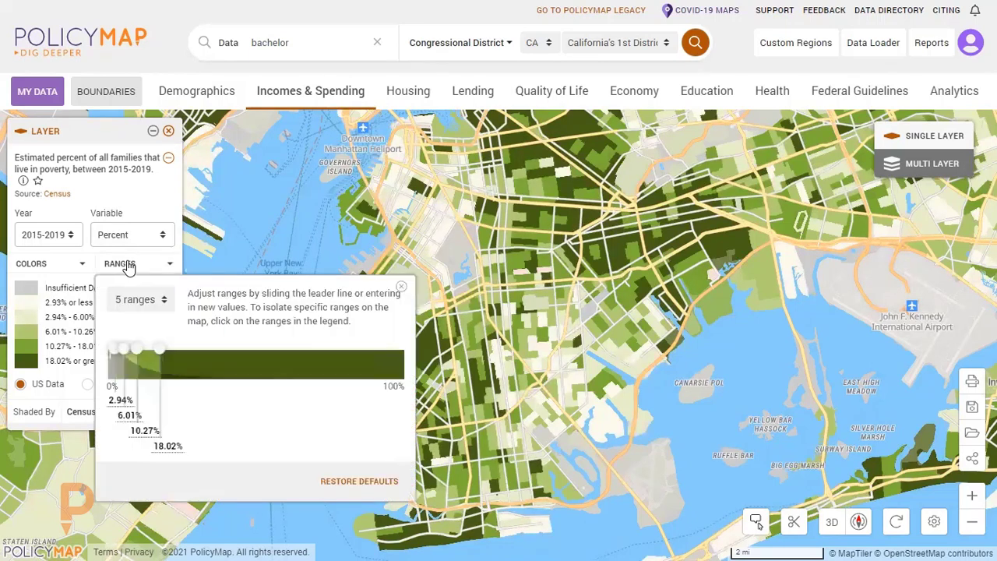
pyautogui.click(152, 302)
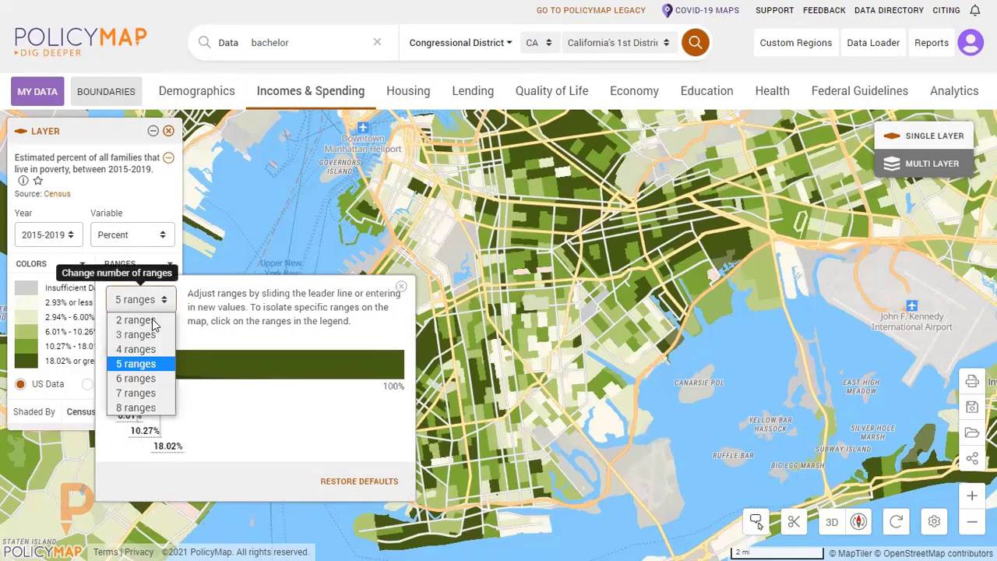
pyautogui.click(151, 334)
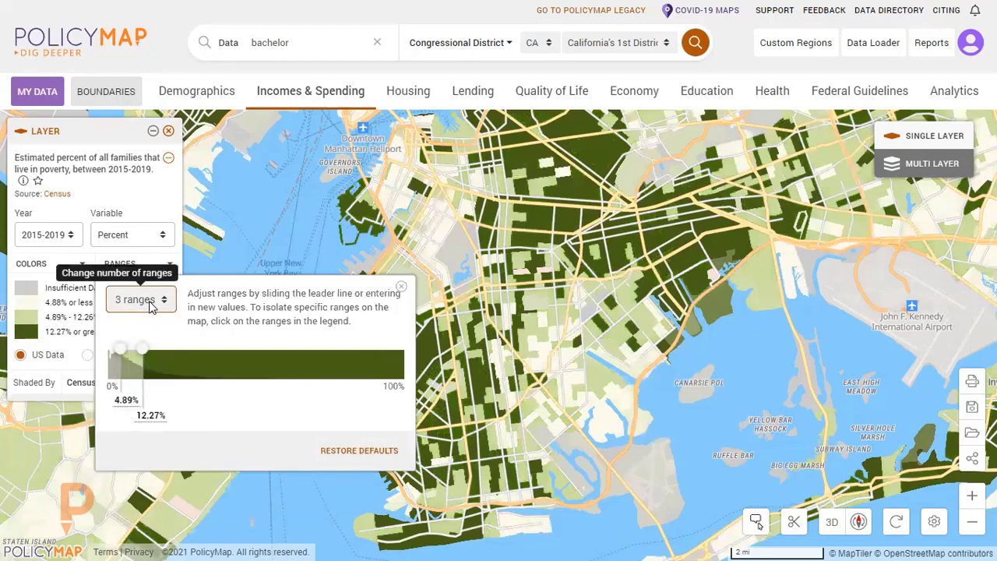
pyautogui.click(142, 300)
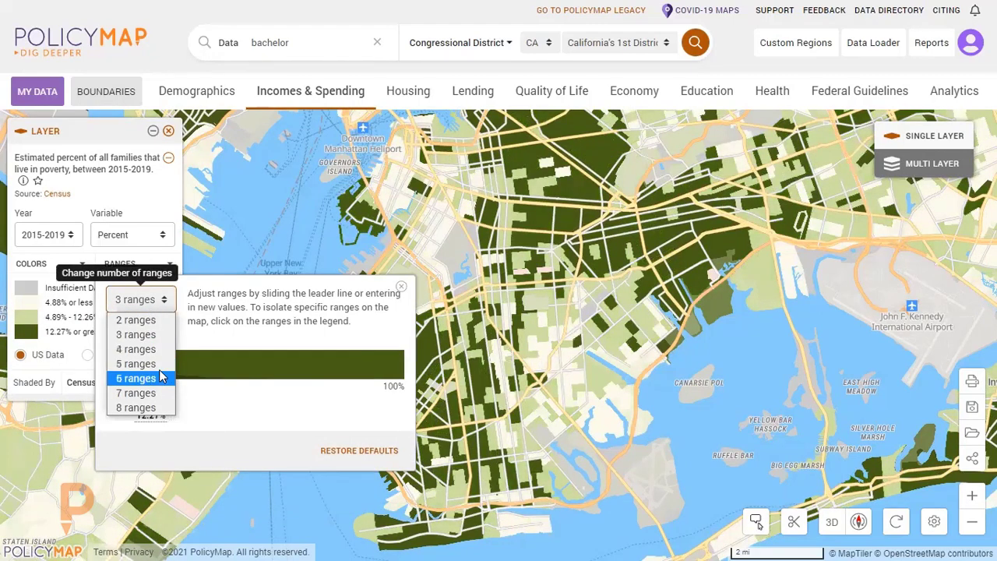
pyautogui.click(158, 368)
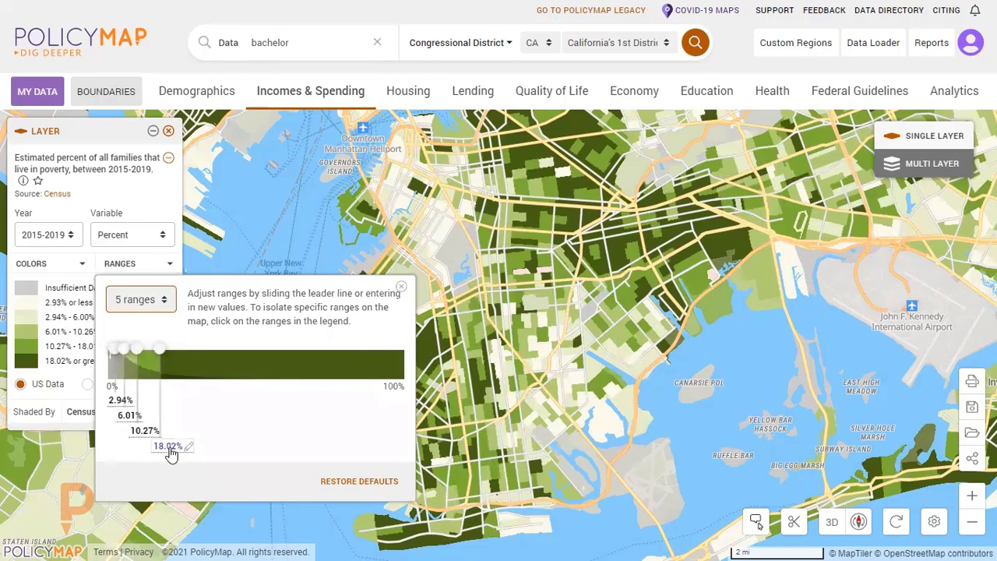
# Set the lower limit of the highest poverty range to 25%, and close the range settings.
pyautogui.click(171, 450)
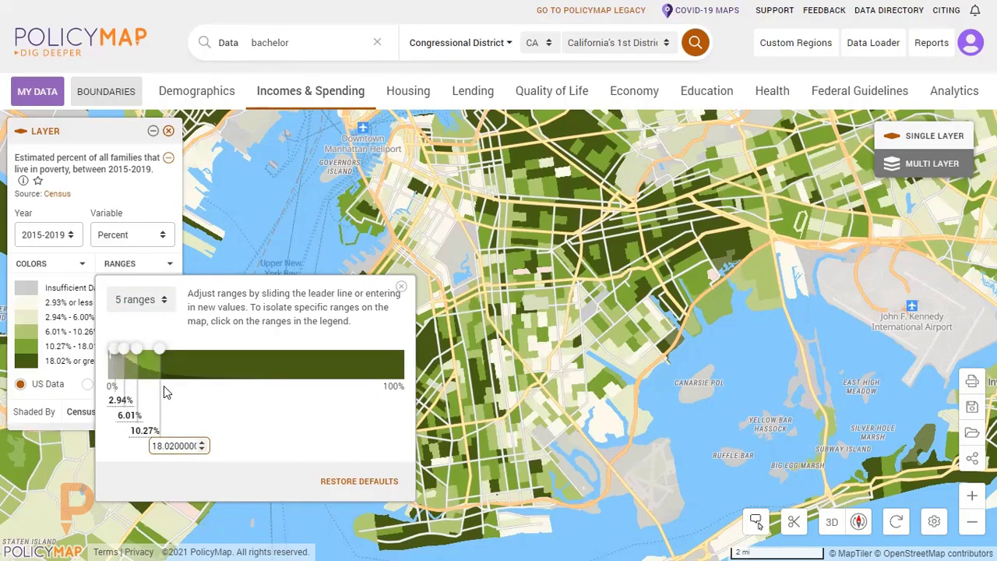
pyautogui.hotkey('ctrl', 'a')
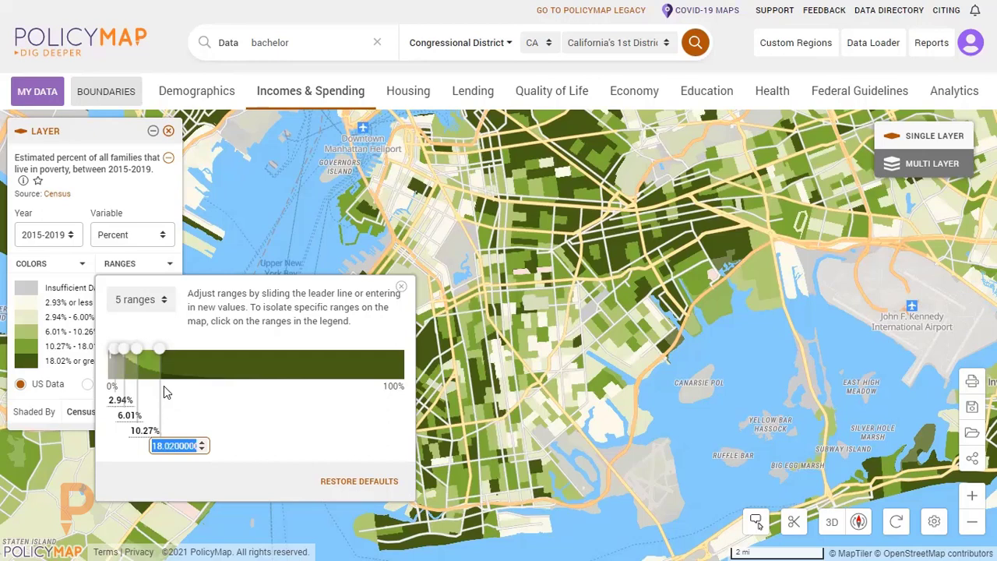
pyautogui.write('25')
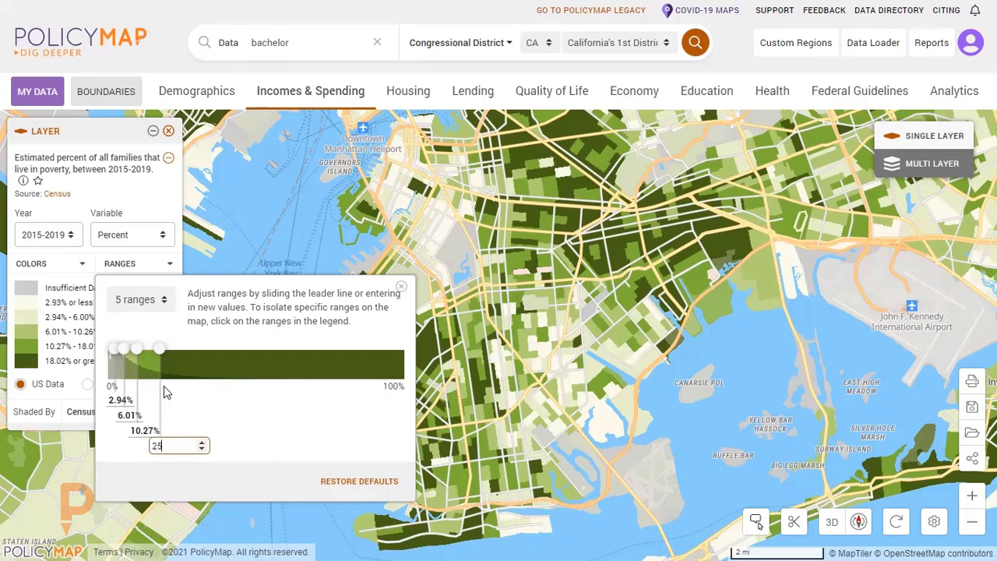
pyautogui.press('Return')
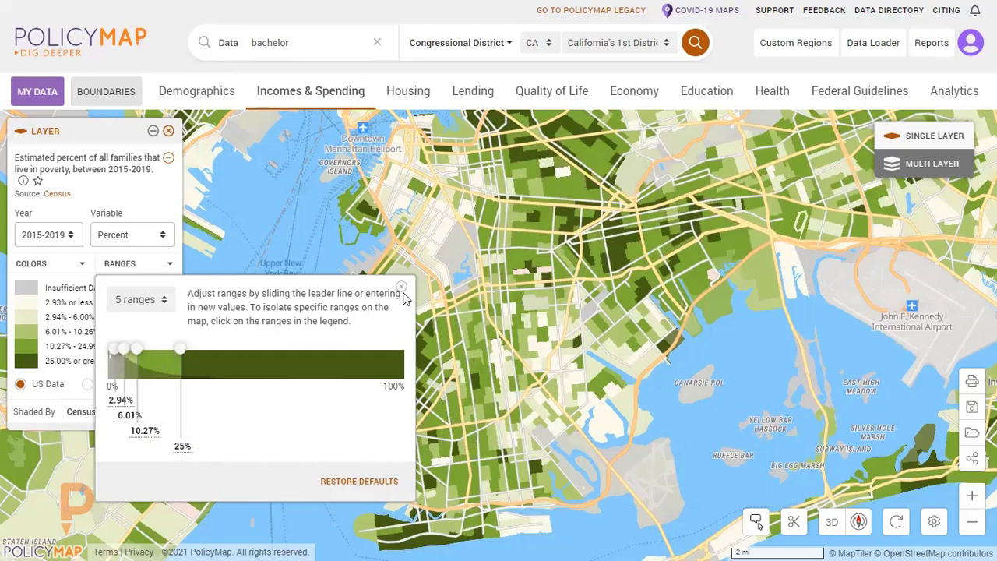
pyautogui.click(400, 286)
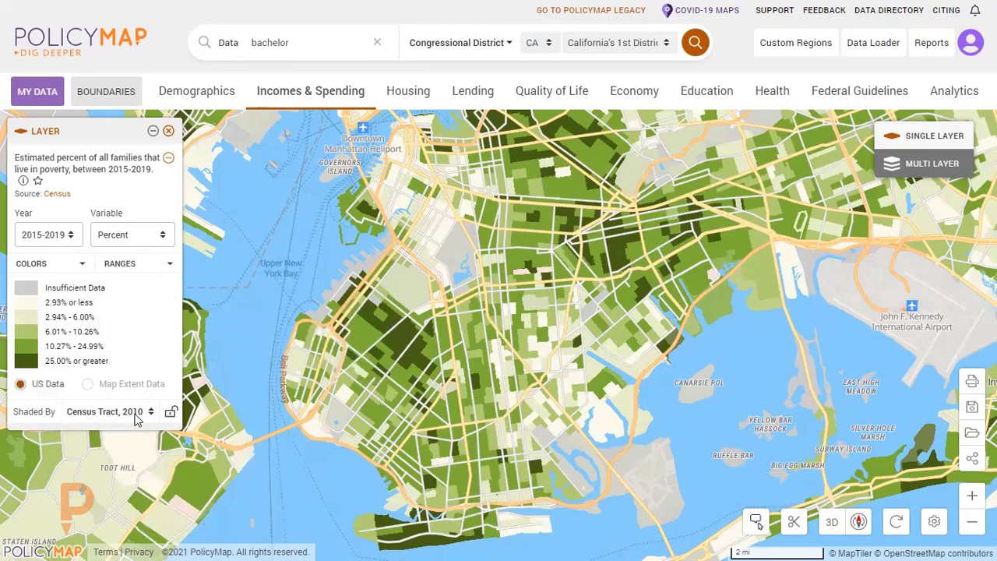
# Examine the shaded-by geography choices and how the poverty layer's geography changes across zoom levels around New York.
pyautogui.click(134, 417)
pyautogui.click(135, 417)
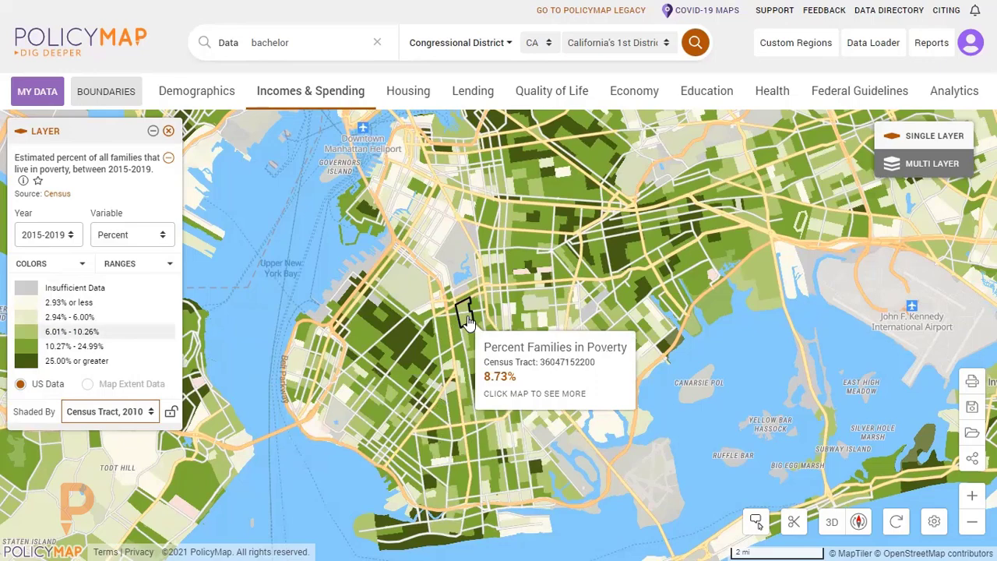
pyautogui.scroll(-3, 468, 320)
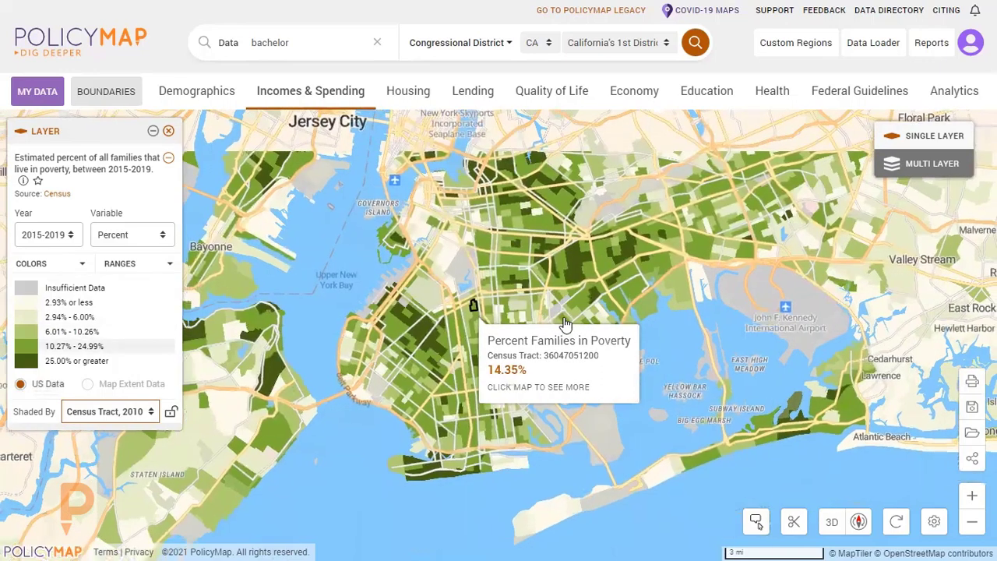
pyautogui.scroll(-2, 564, 325)
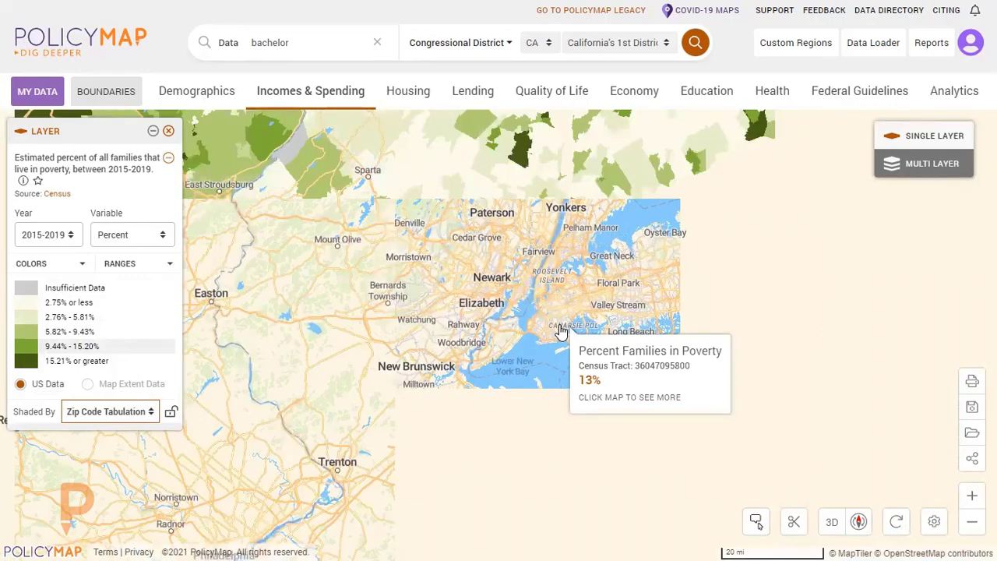
pyautogui.scroll(3, 561, 323)
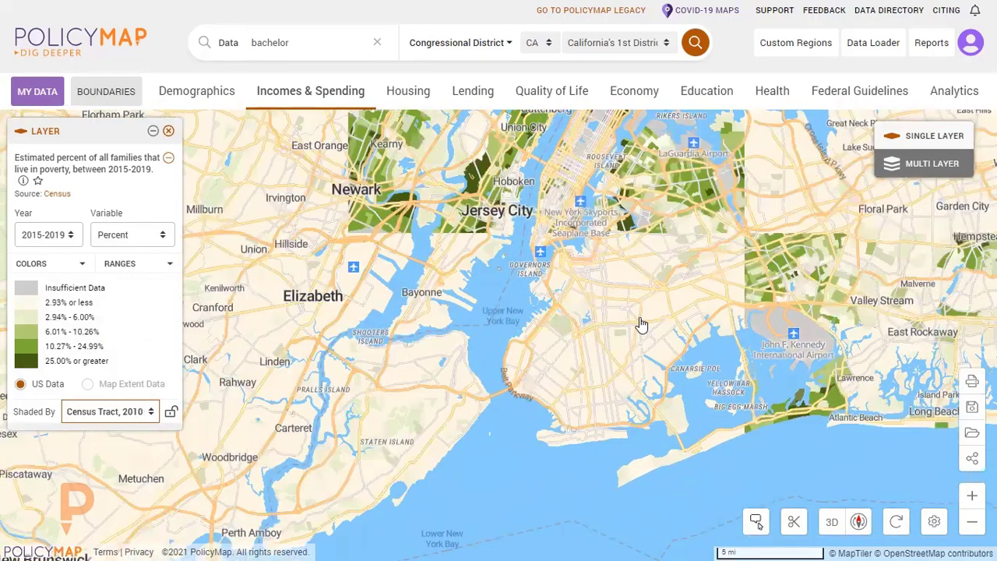
pyautogui.scroll(1, 629, 337)
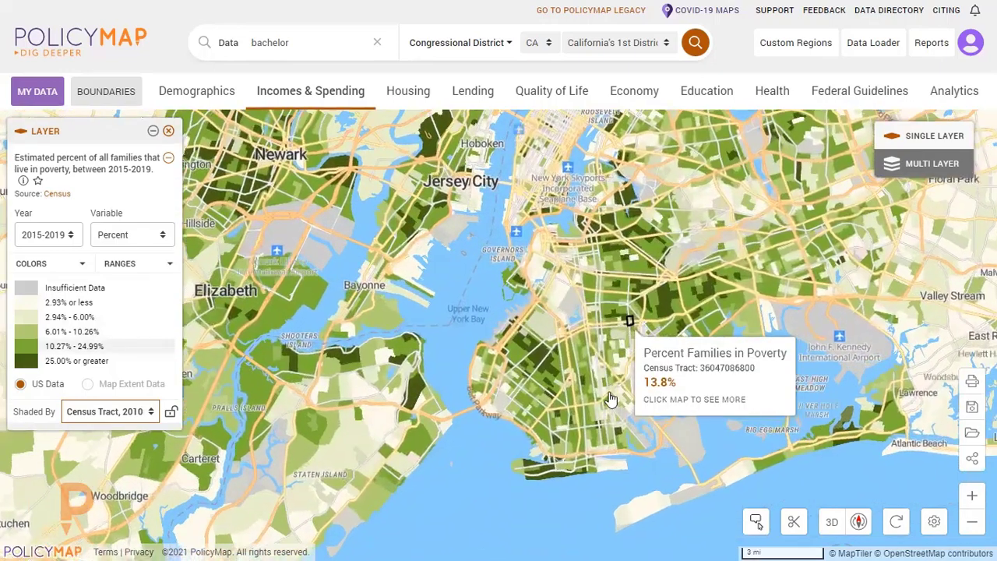
pyautogui.moveTo(609, 398); pyautogui.dragTo(603, 438)
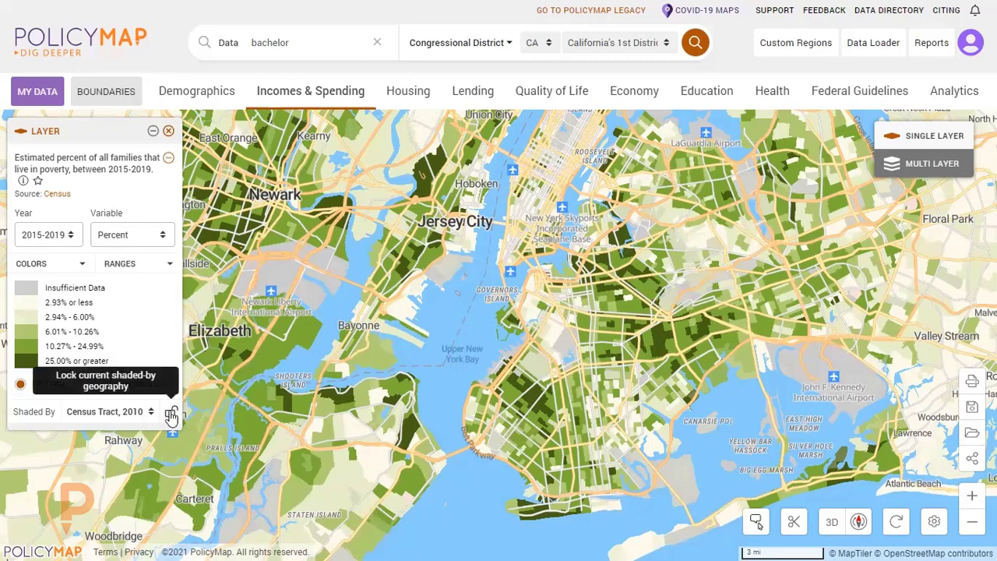
# Lock the layer's shading geography to Census Tract, 2010, and check the shading at wider zoom levels.
pyautogui.click(171, 414)
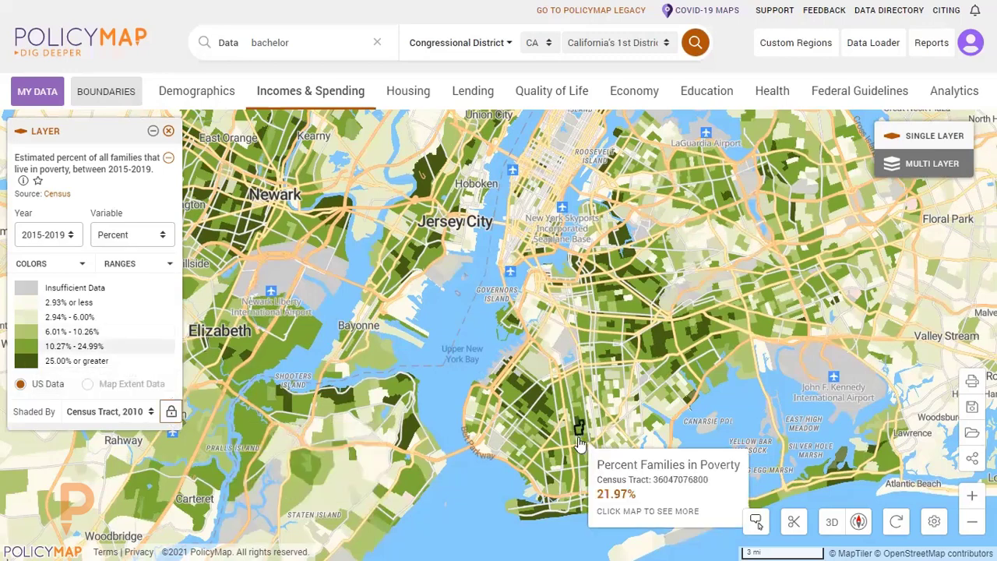
pyautogui.scroll(-3, 662, 467)
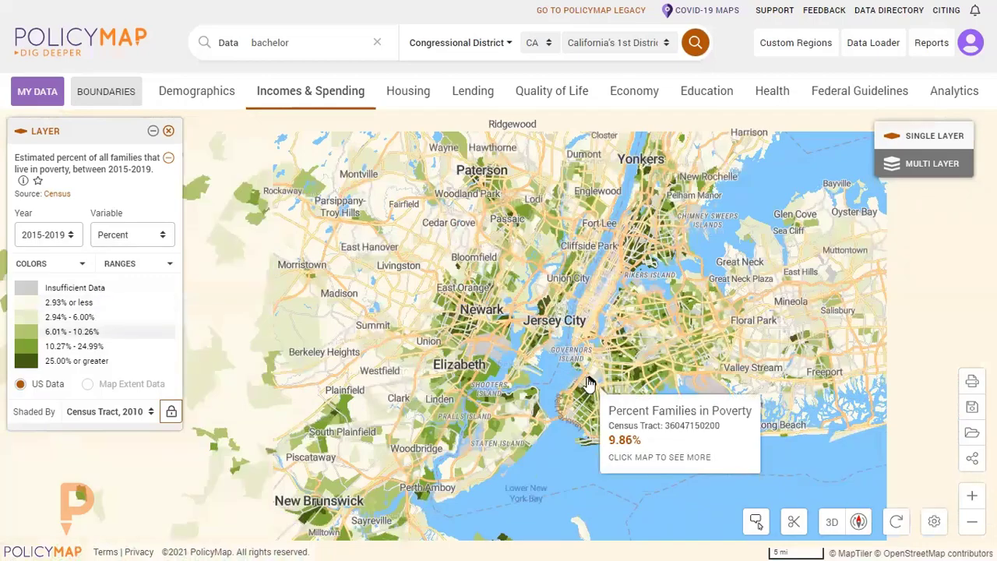
pyautogui.scroll(-3, 672, 413)
pyautogui.scroll(10, 672, 413)
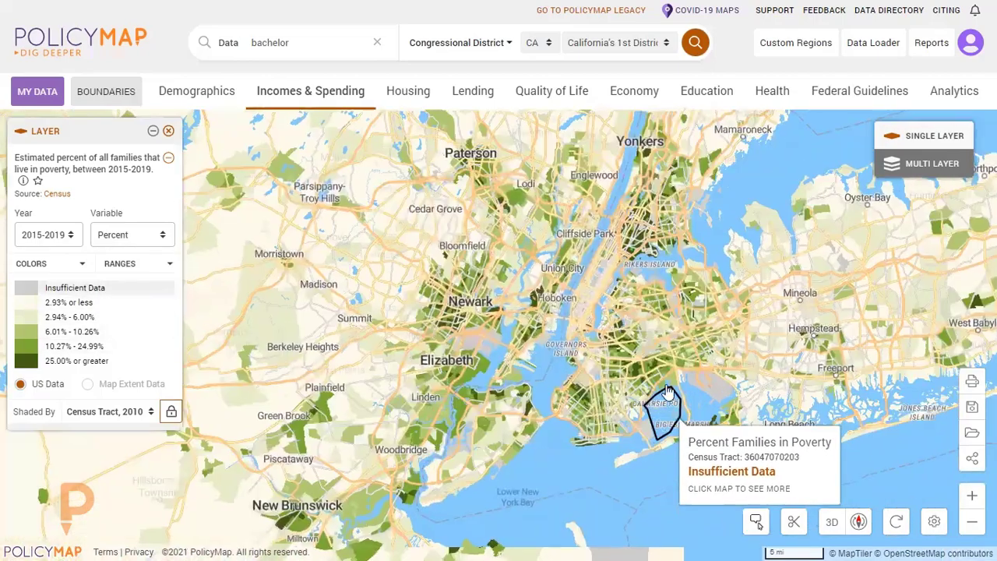
pyautogui.scroll(-2, 504, 337)
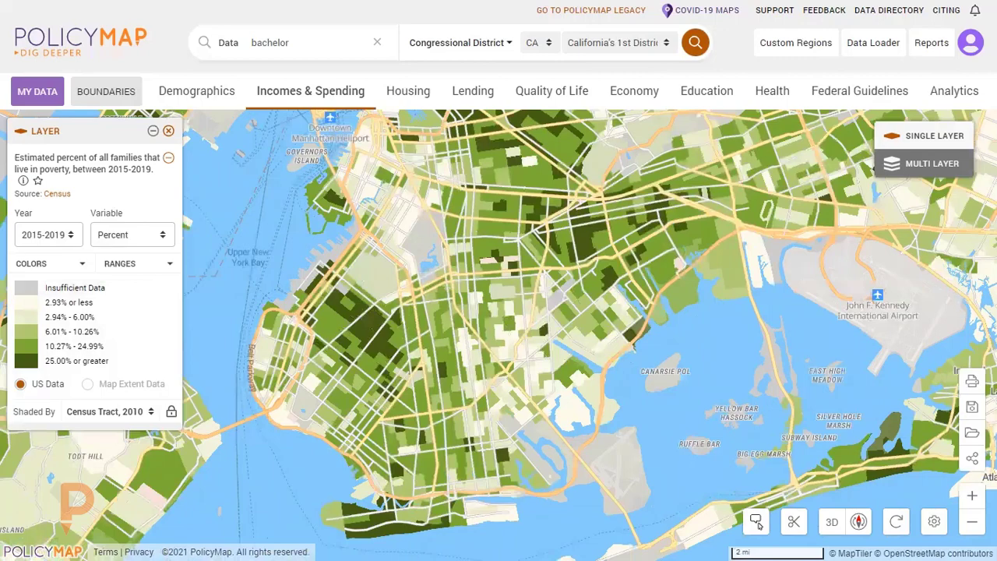
pyautogui.scroll(-2, 493, 393)
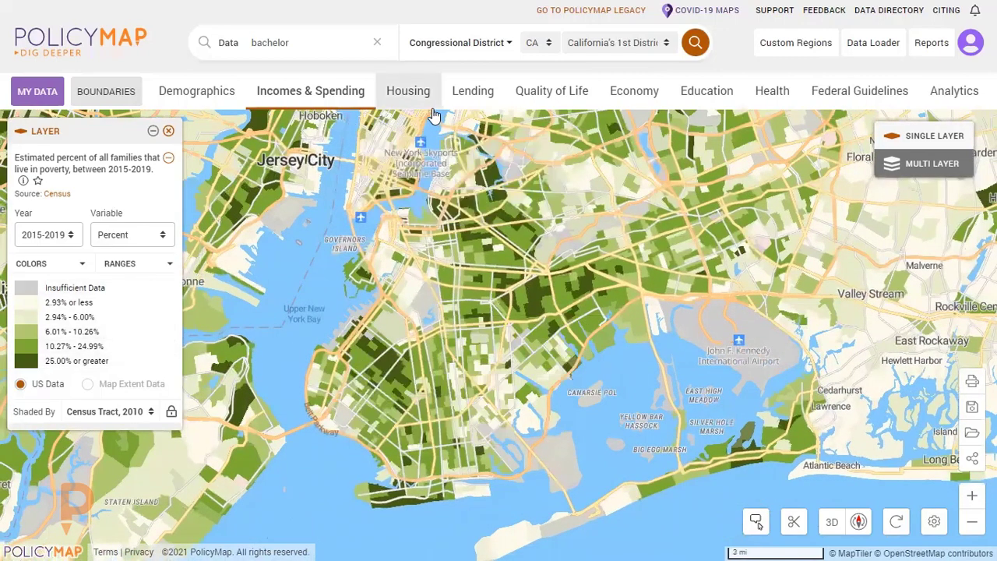
# Add the HUD Multifamily points from Housing Locations to the poverty map.
pyautogui.click(396, 89)
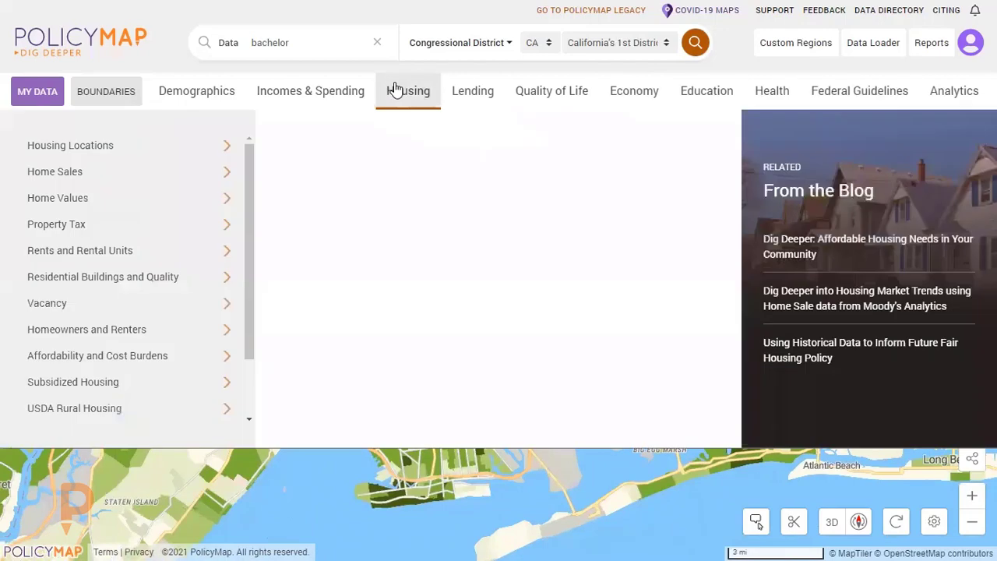
pyautogui.moveTo(118, 145)
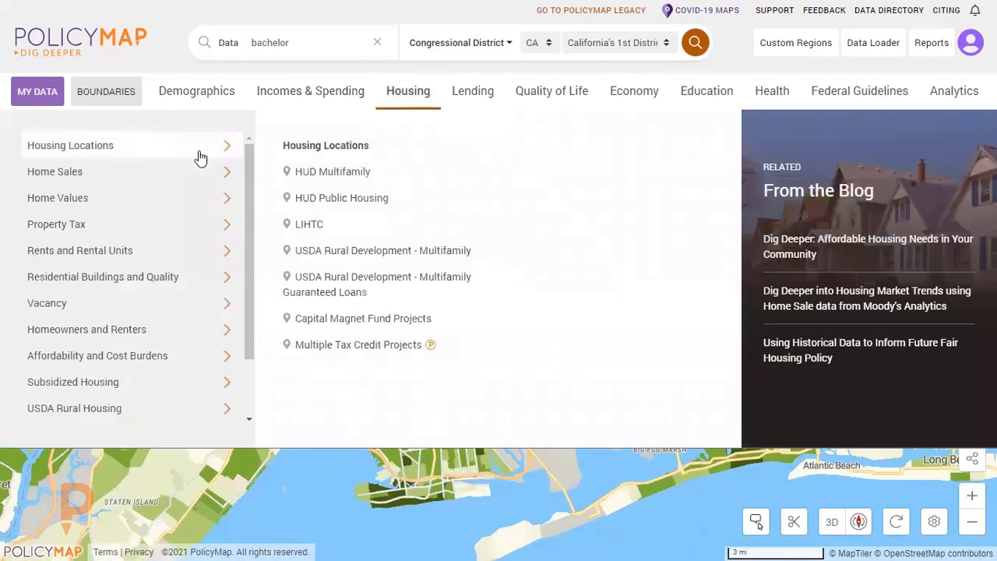
pyautogui.click(336, 173)
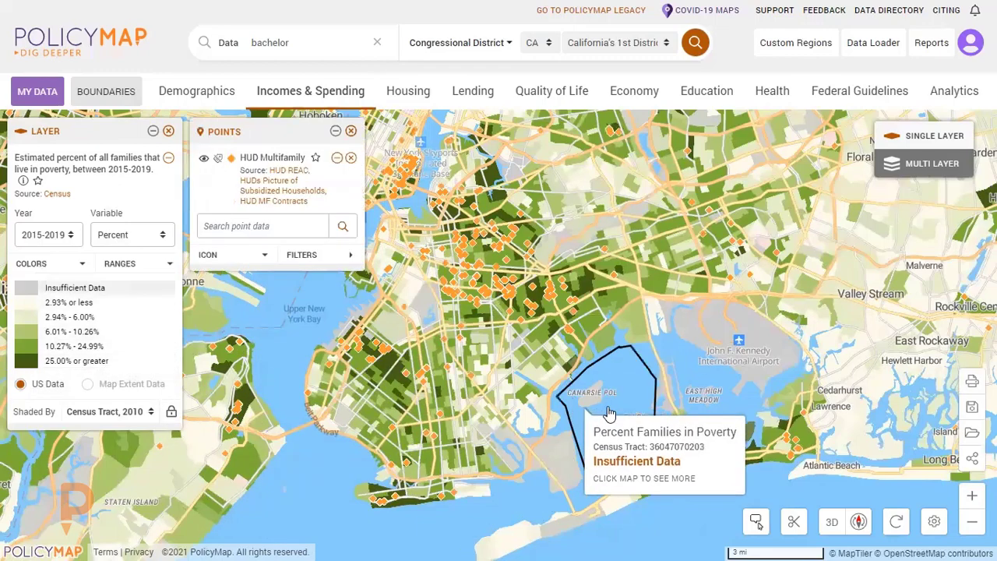
pyautogui.moveTo(598, 417); pyautogui.dragTo(629, 418)
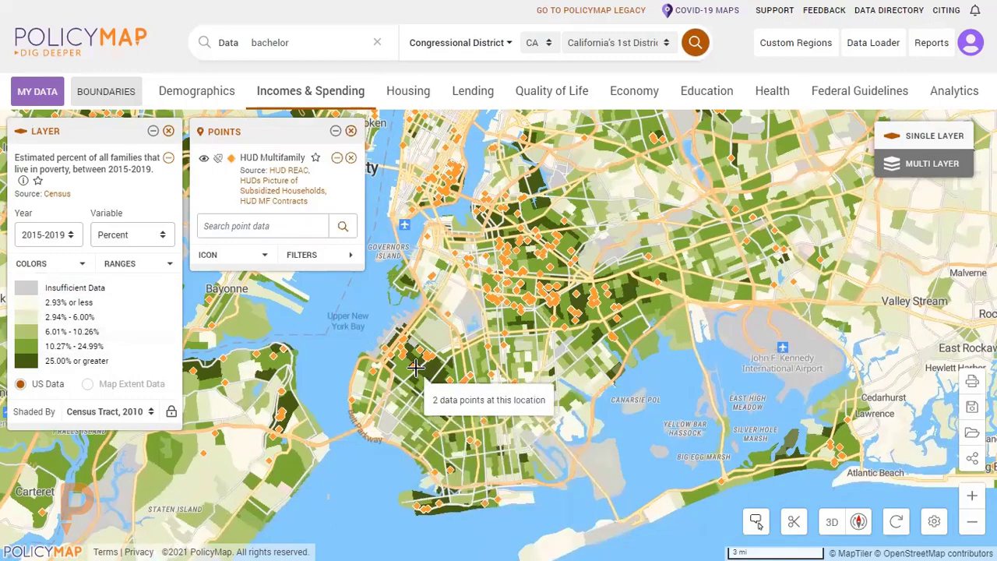
# Look through the site info, MF contracts and household demographics of the Monsignor Mullaney Apartments point, and close its details.
pyautogui.scroll(3, 436, 389)
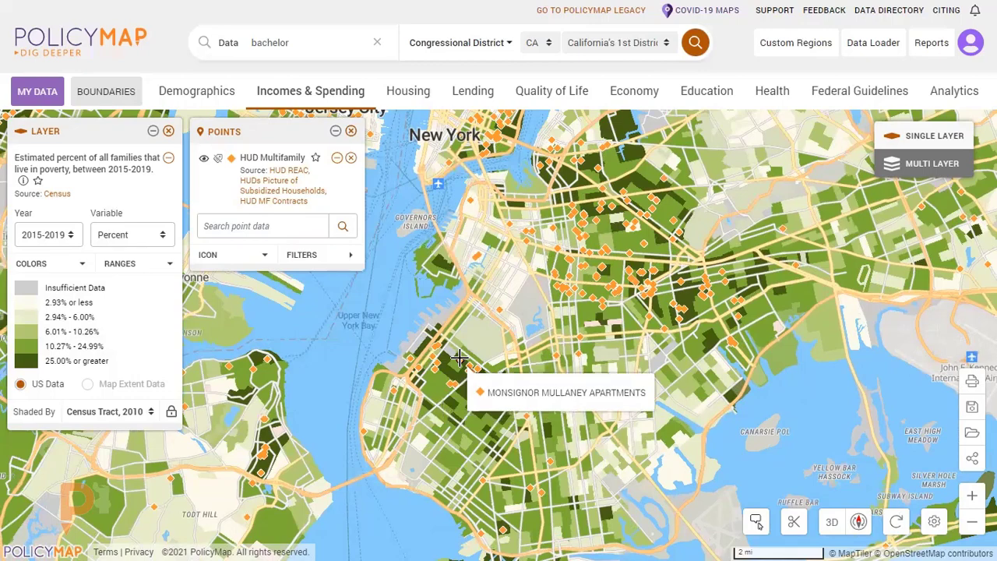
pyautogui.click(459, 357)
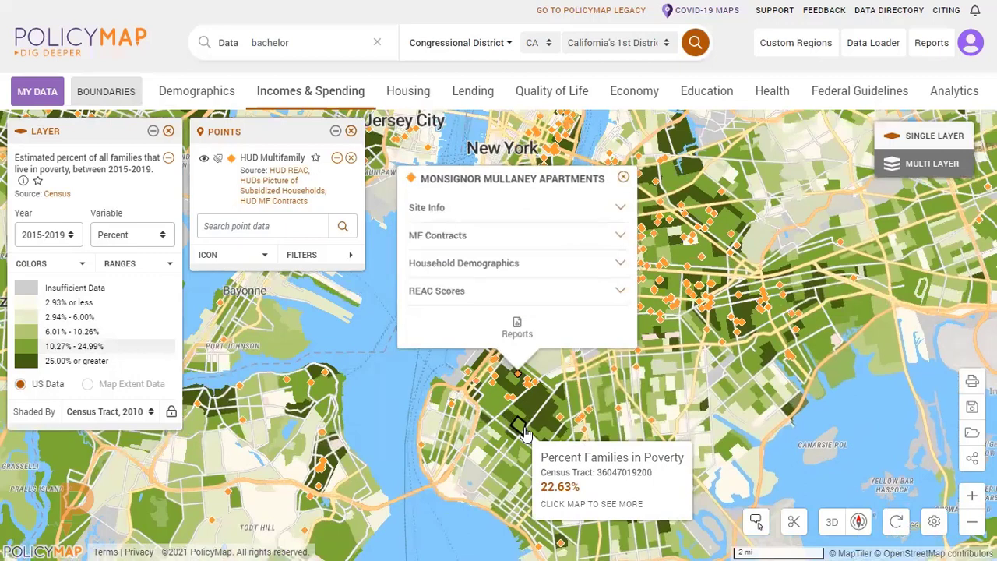
pyautogui.click(527, 209)
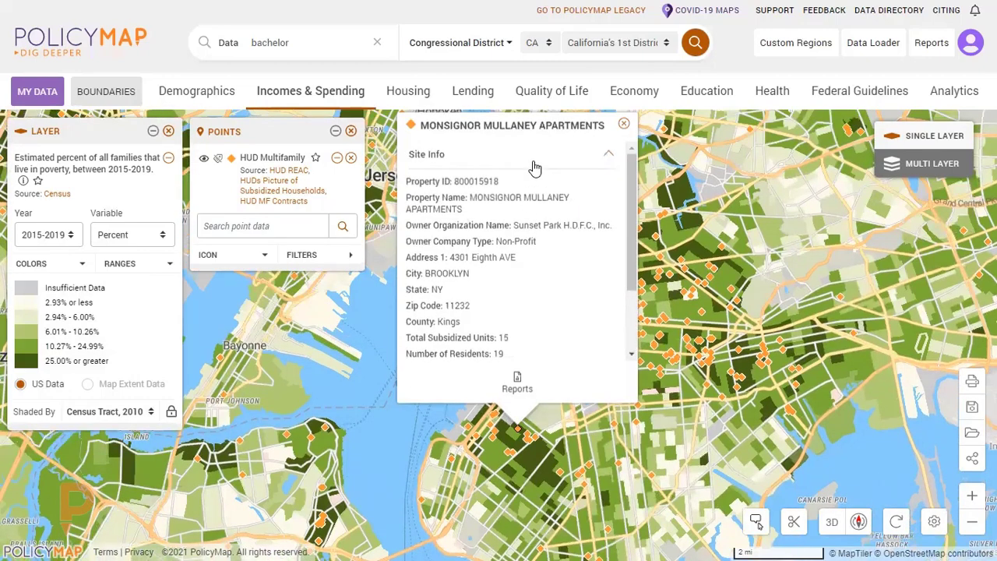
pyautogui.click(534, 165)
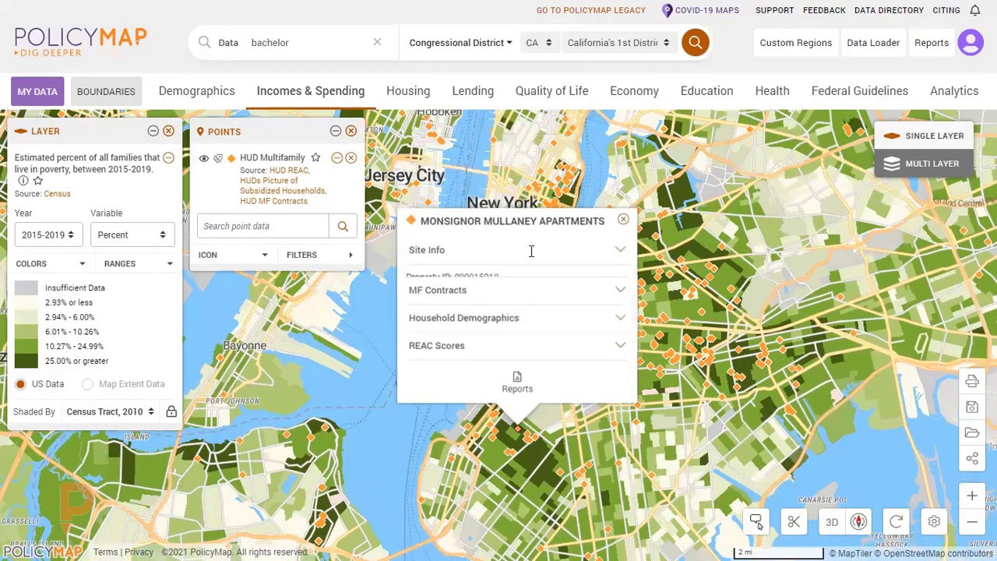
pyautogui.click(530, 295)
pyautogui.click(519, 195)
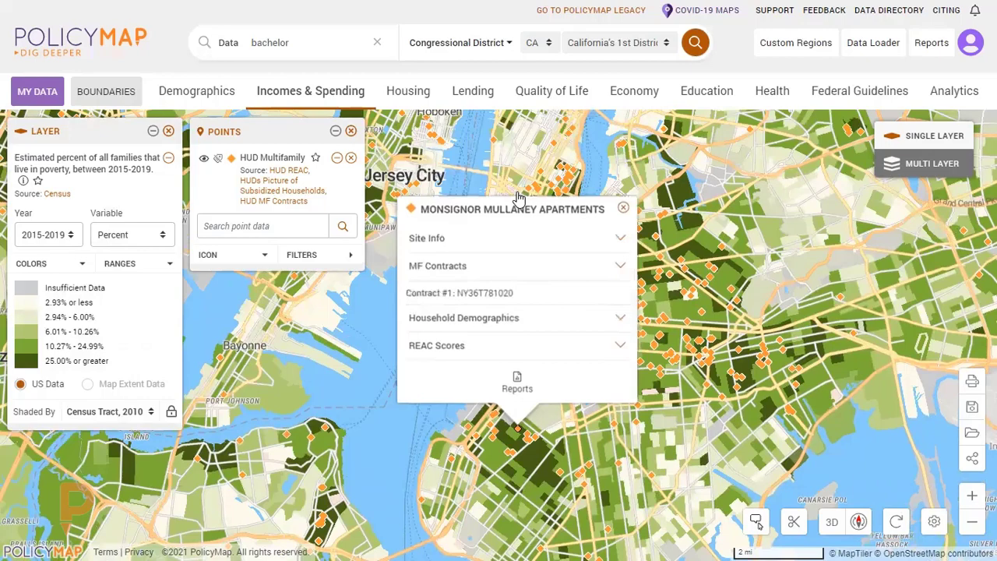
pyautogui.click(536, 315)
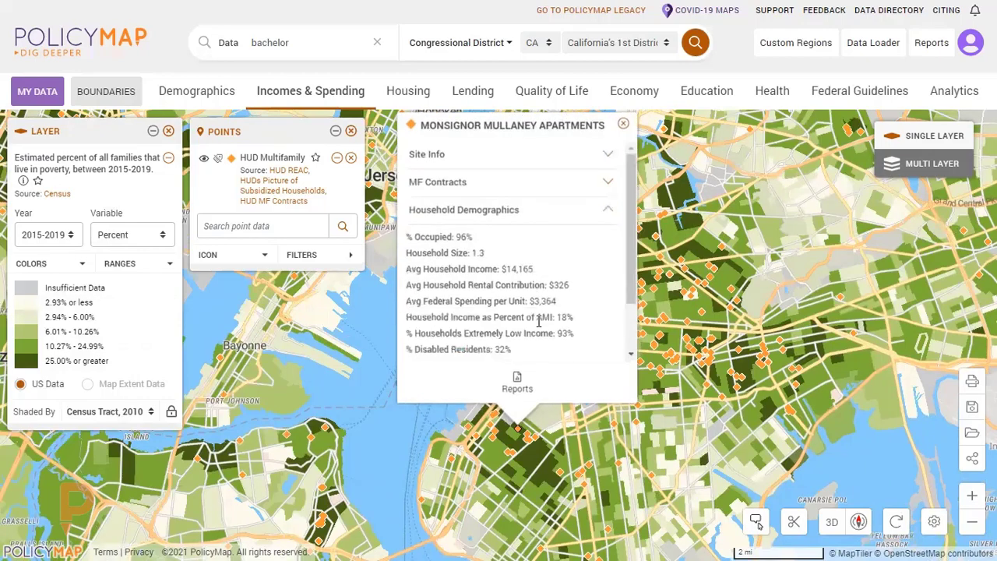
pyautogui.click(527, 211)
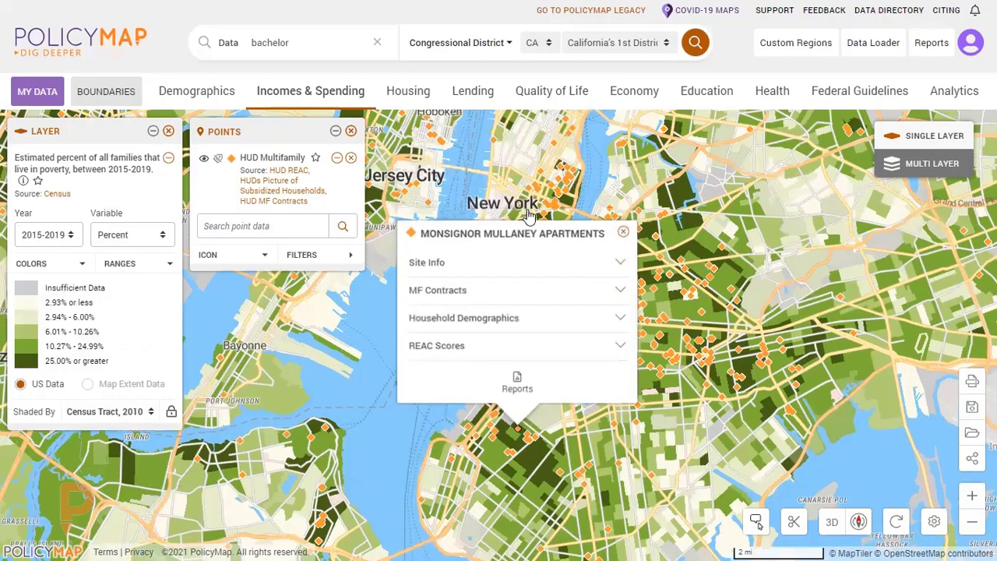
pyautogui.click(623, 234)
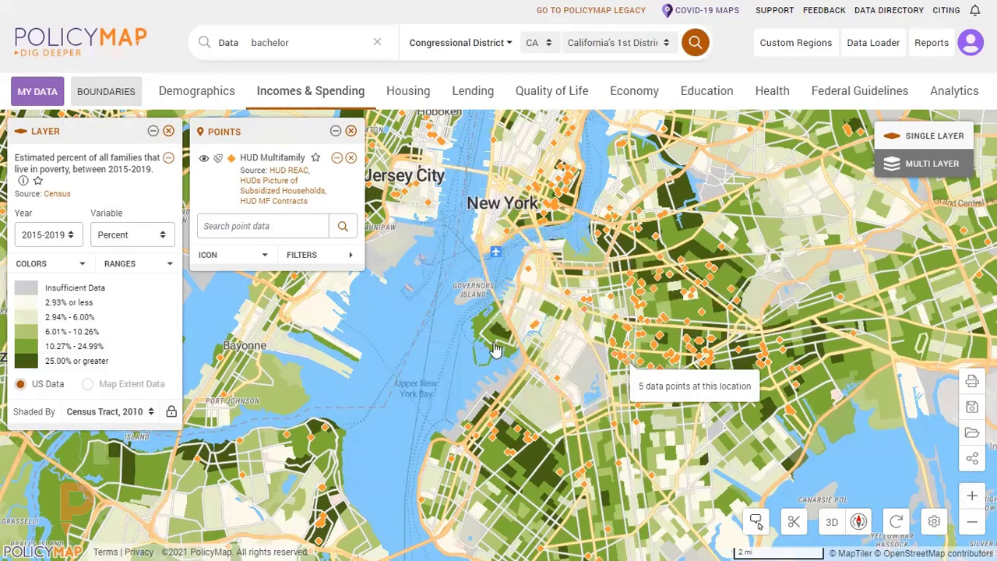
# Change the HUD Multifamily points' icon type to a circle.
pyautogui.click(244, 259)
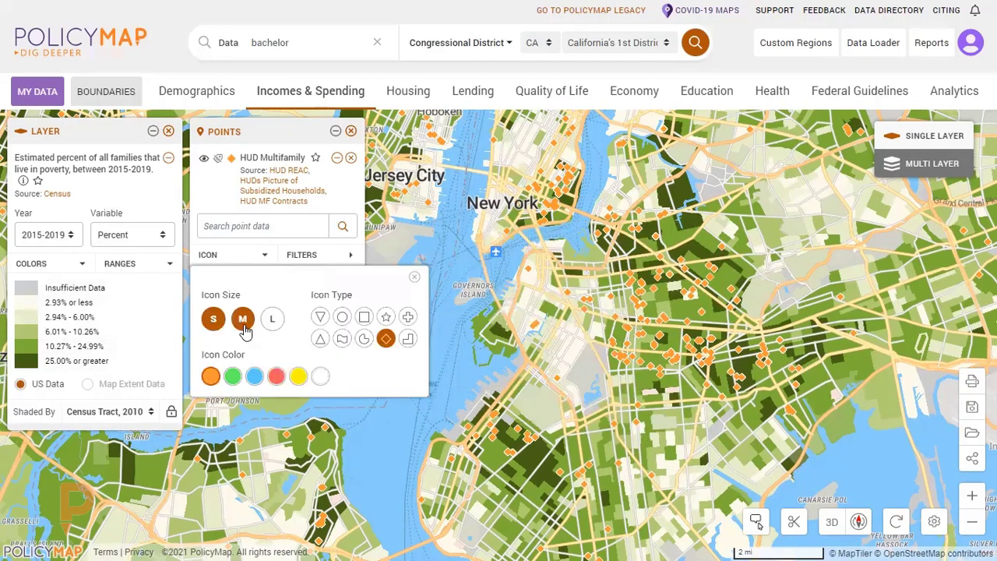
pyautogui.click(342, 316)
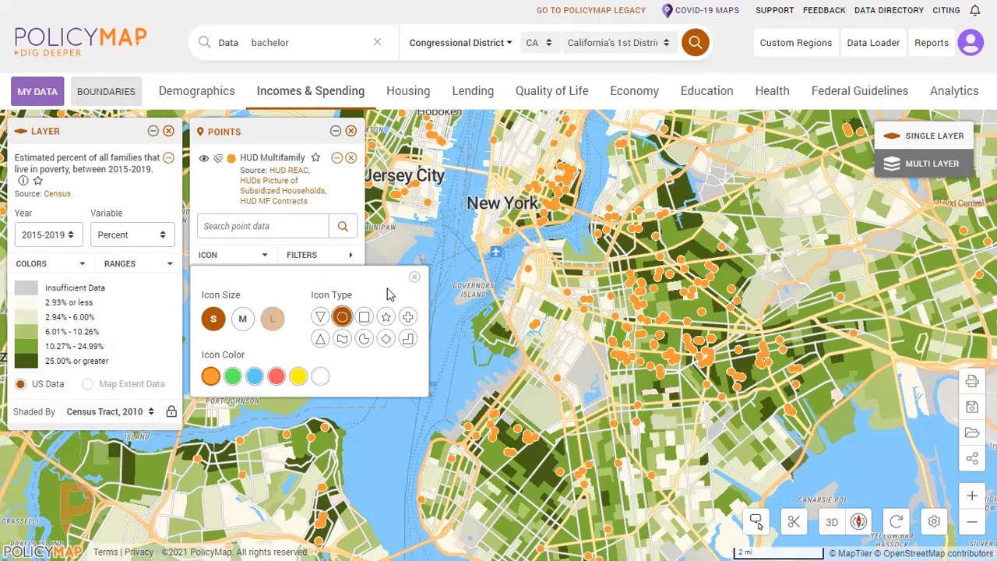
pyautogui.click(416, 280)
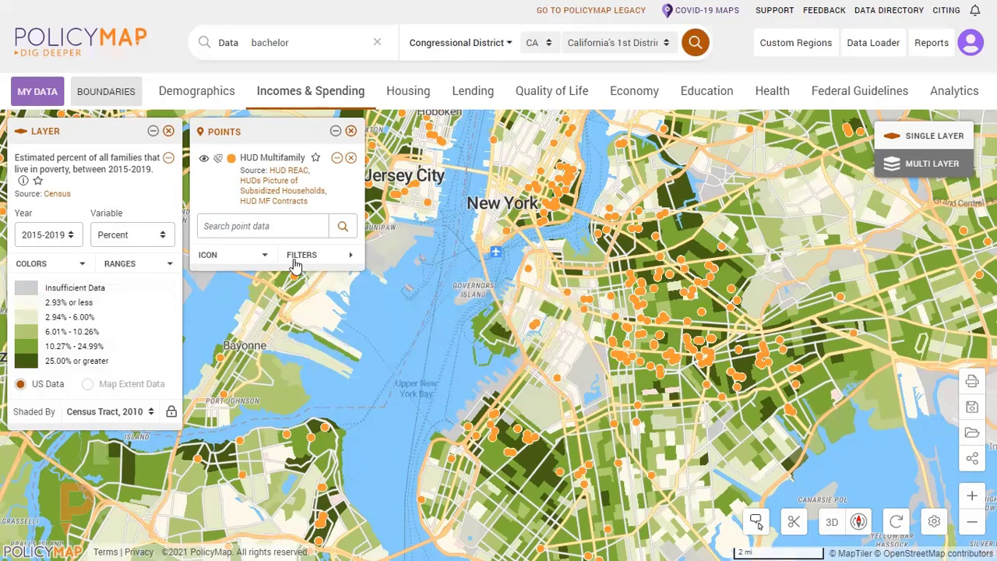
# Filter the HUD Multifamily points to sites with a Physical Inspection Score of less than 60.
pyautogui.click(345, 256)
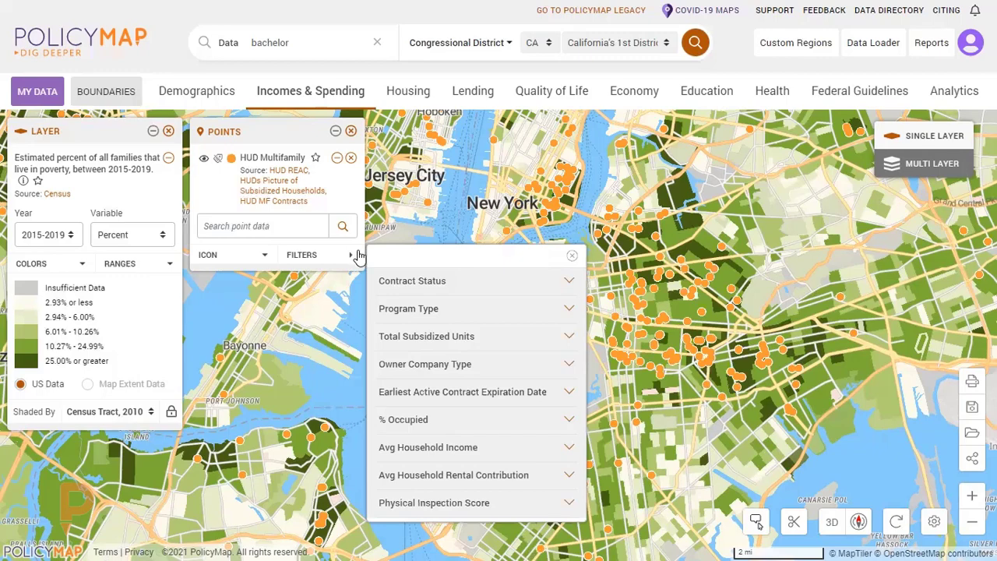
pyautogui.click(510, 504)
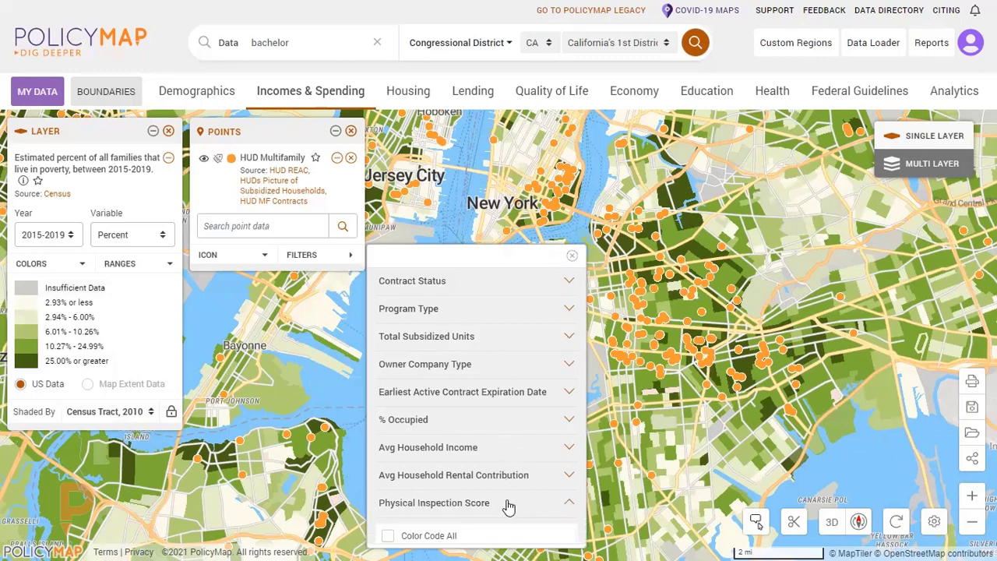
pyautogui.scroll(-1, 534, 427)
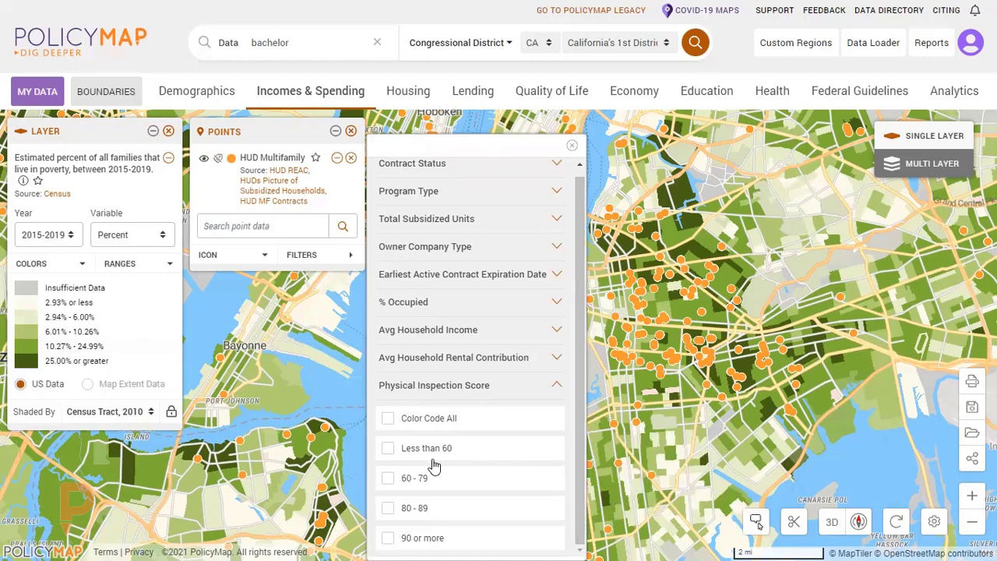
pyautogui.click(389, 450)
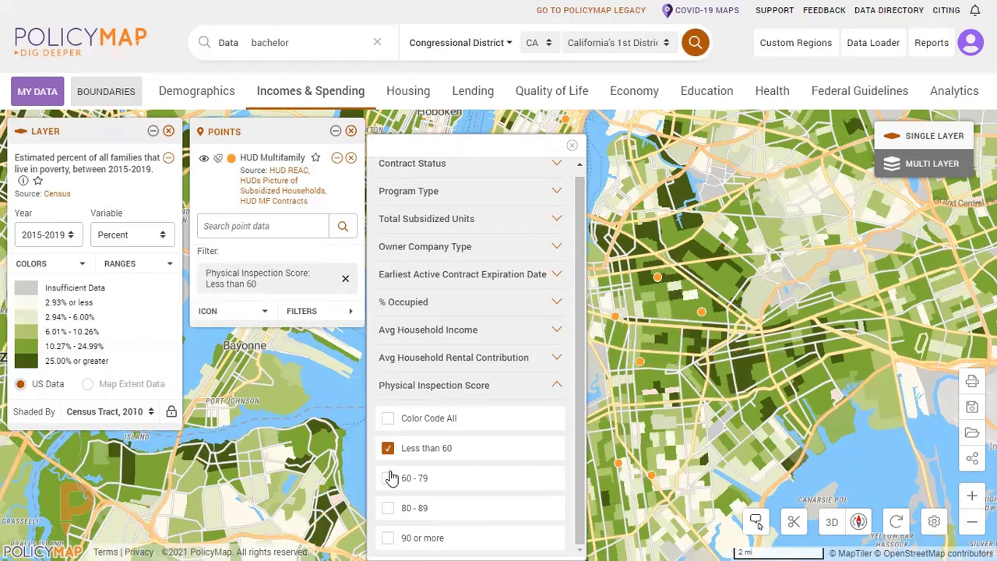
pyautogui.click(572, 146)
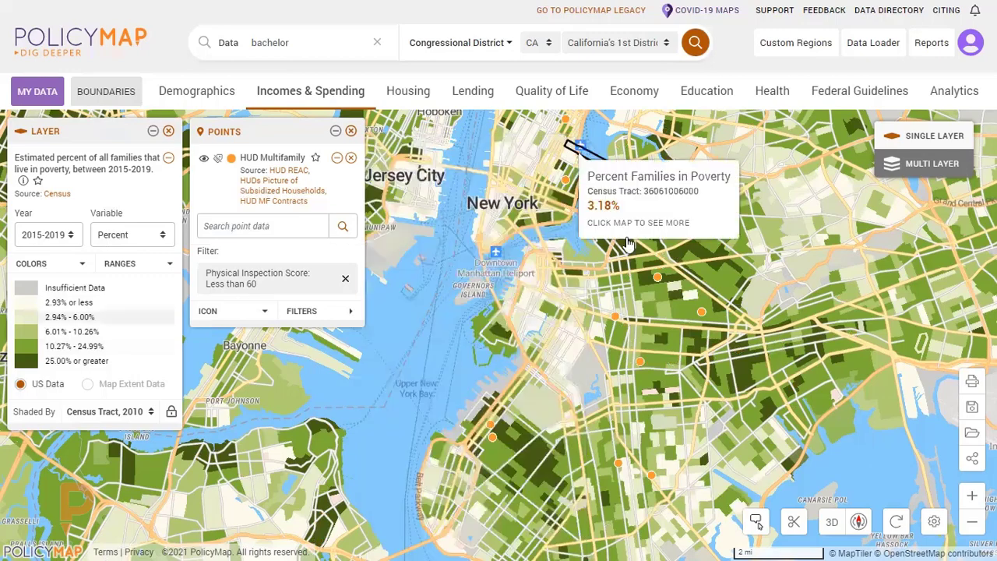
# Replace the Less than 60 filter on the HUD Multifamily points with Color Code All under Physical Inspection Score.
pyautogui.click(346, 281)
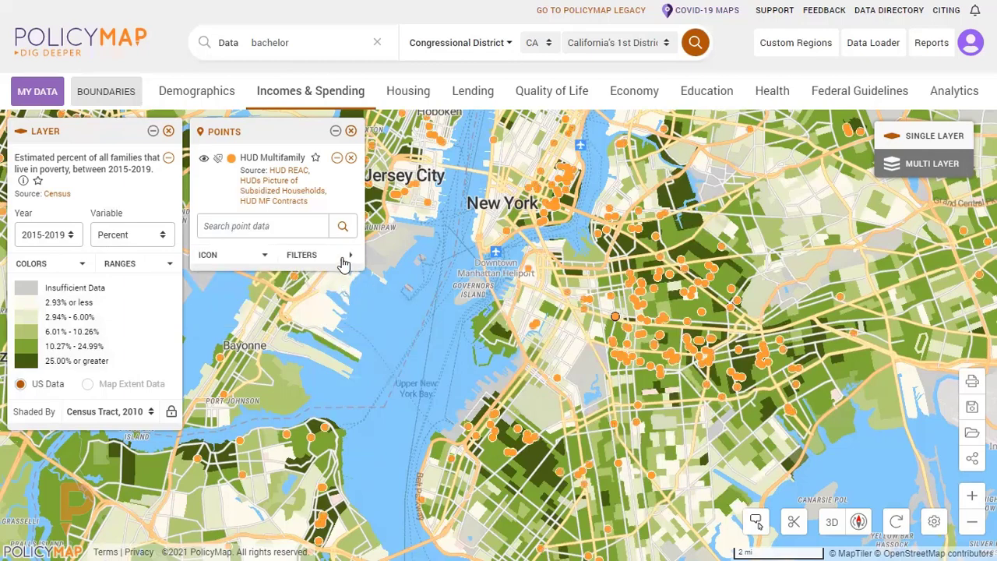
pyautogui.click(347, 257)
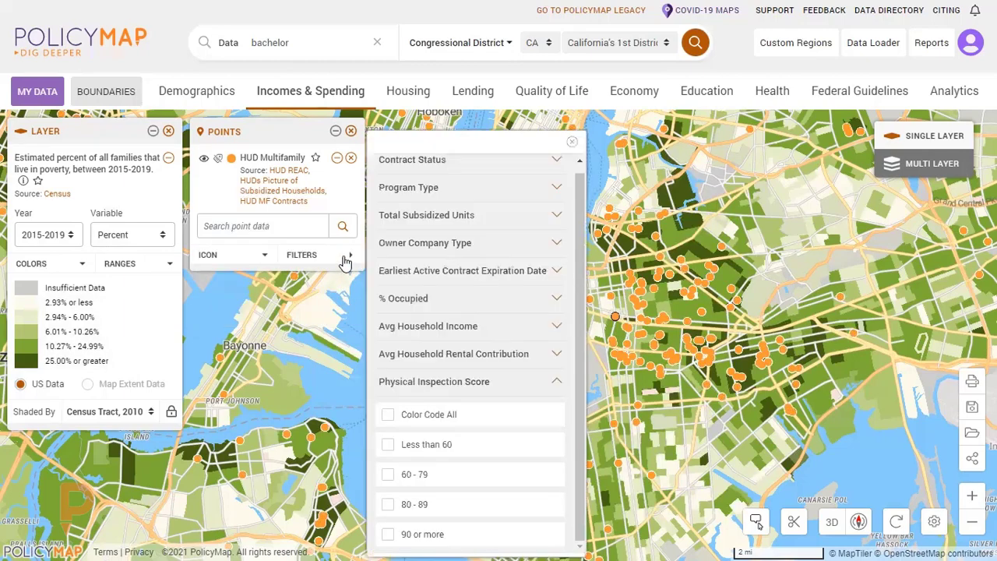
pyautogui.click(446, 416)
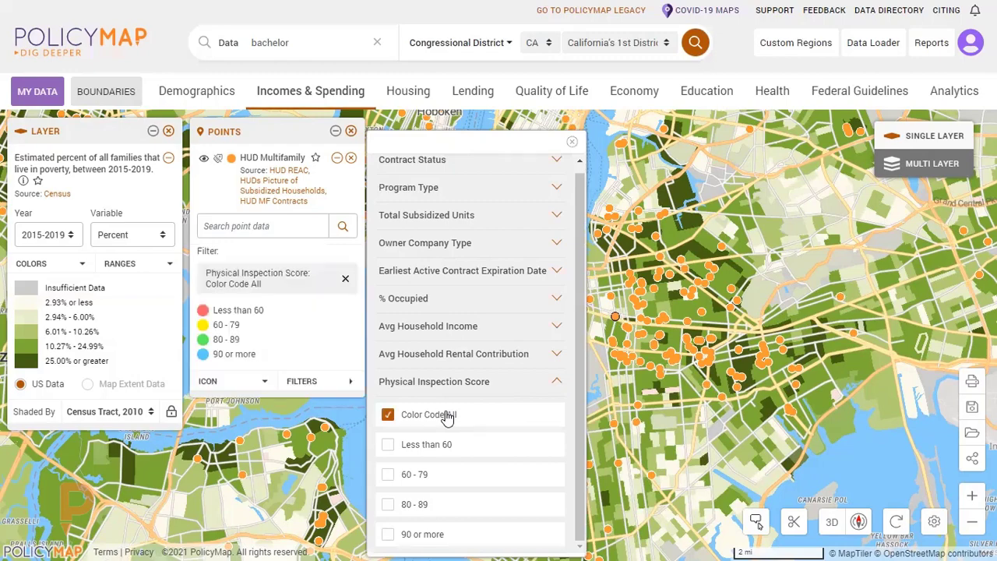
pyautogui.click(572, 142)
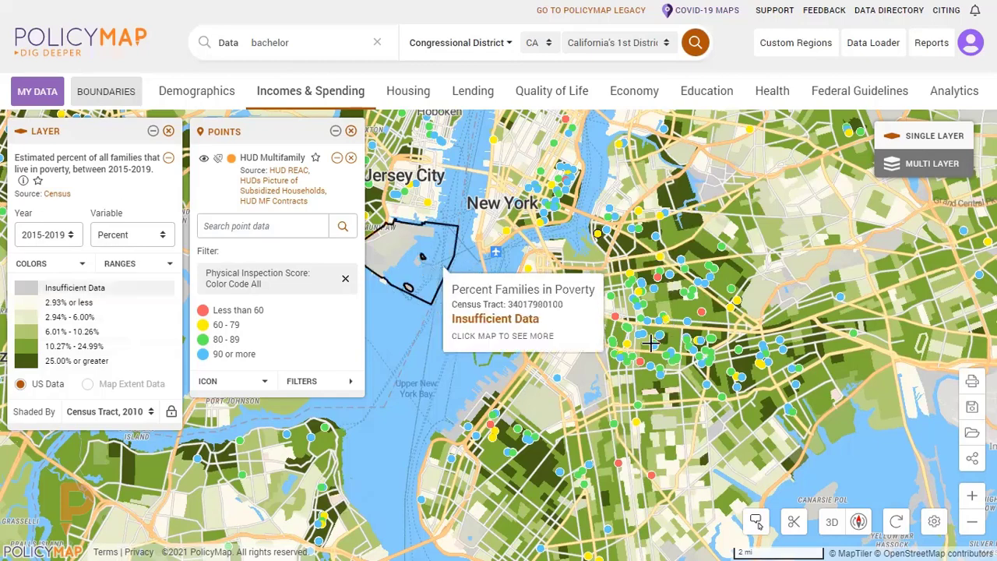
# Toggle the HUD Multifamily point labels on and off, and disable and re-enable the points dataset.
pyautogui.scroll(2, 656, 333)
pyautogui.scroll(2, 656, 333)
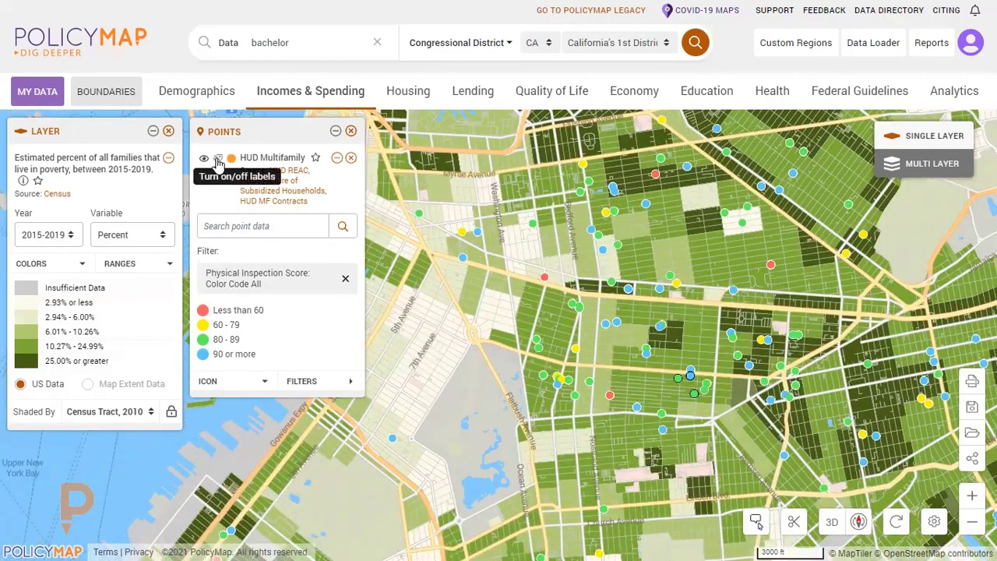
pyautogui.click(218, 160)
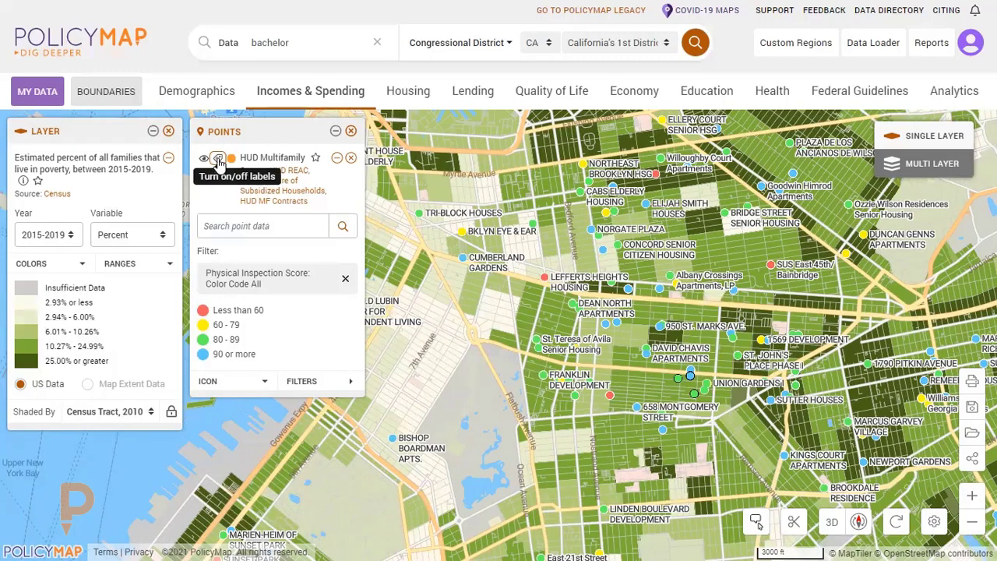
pyautogui.click(219, 160)
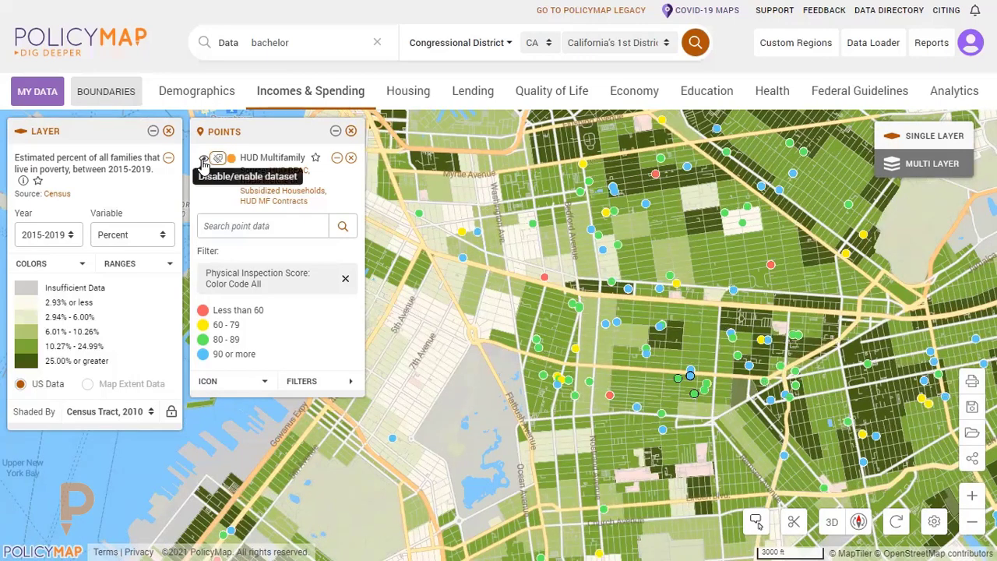
pyautogui.click(203, 160)
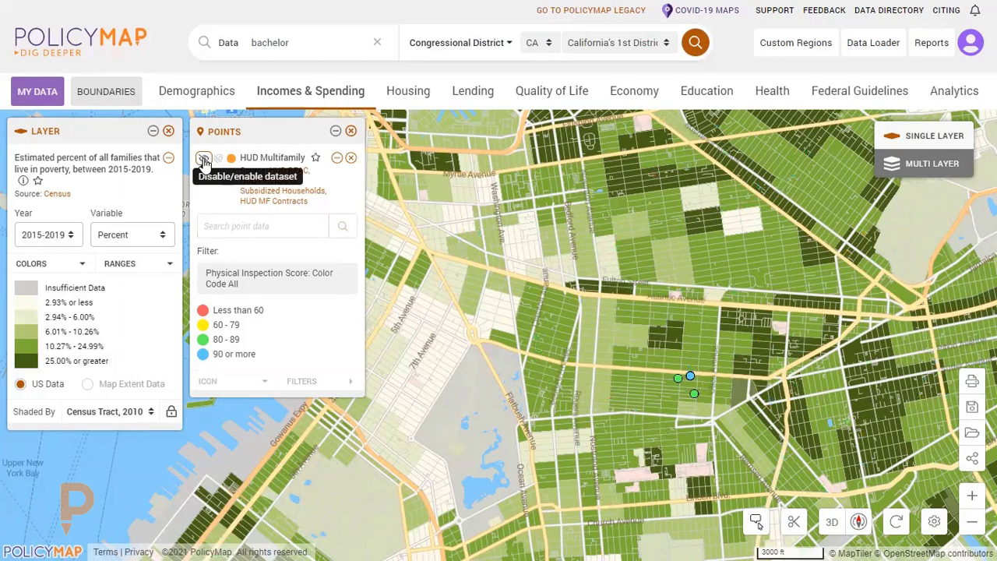
pyautogui.click(203, 159)
# Remove the Physical Inspection Score color coding from the HUD Multifamily points.
pyautogui.scroll(-1, 613, 274)
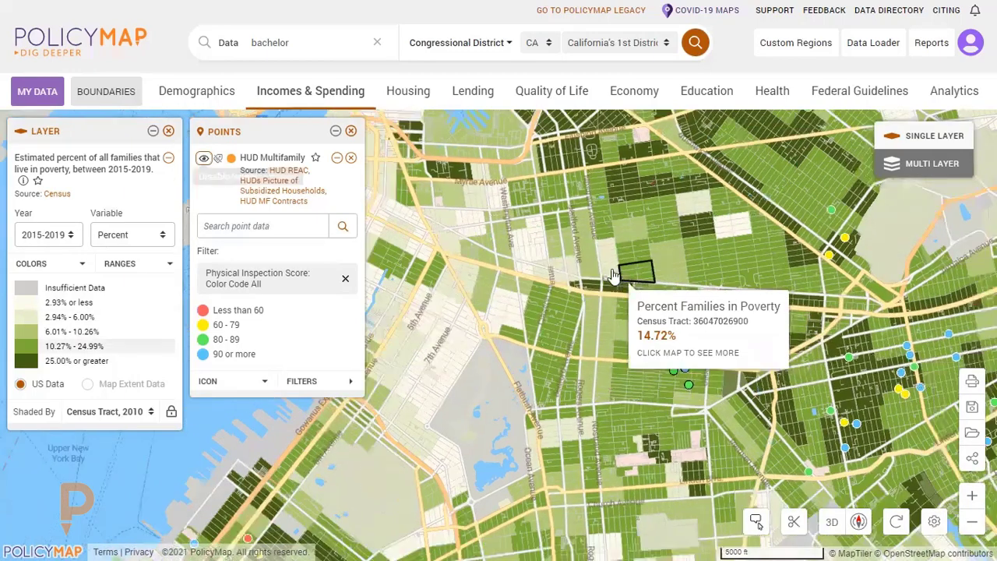
pyautogui.scroll(-2, 557, 275)
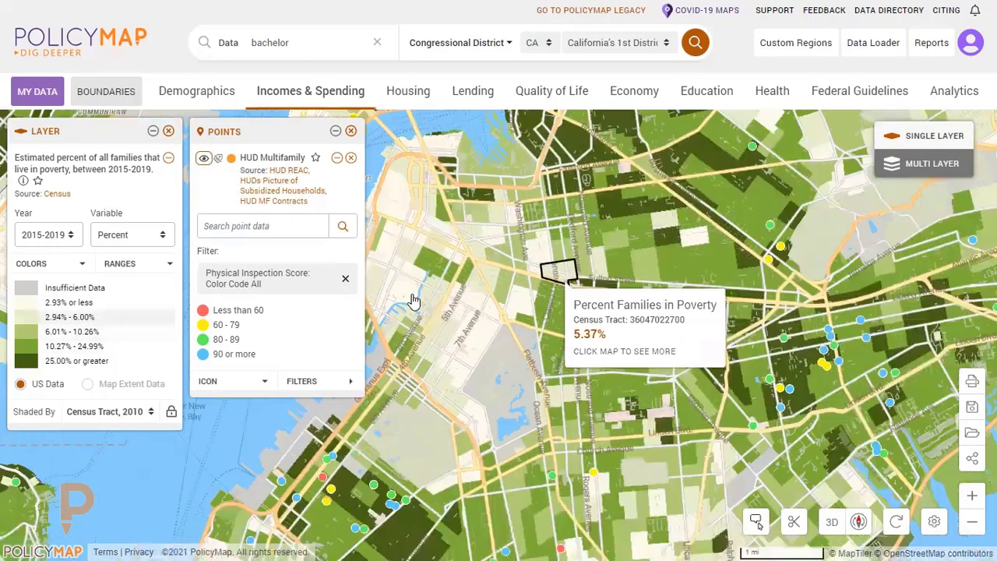
pyautogui.click(345, 278)
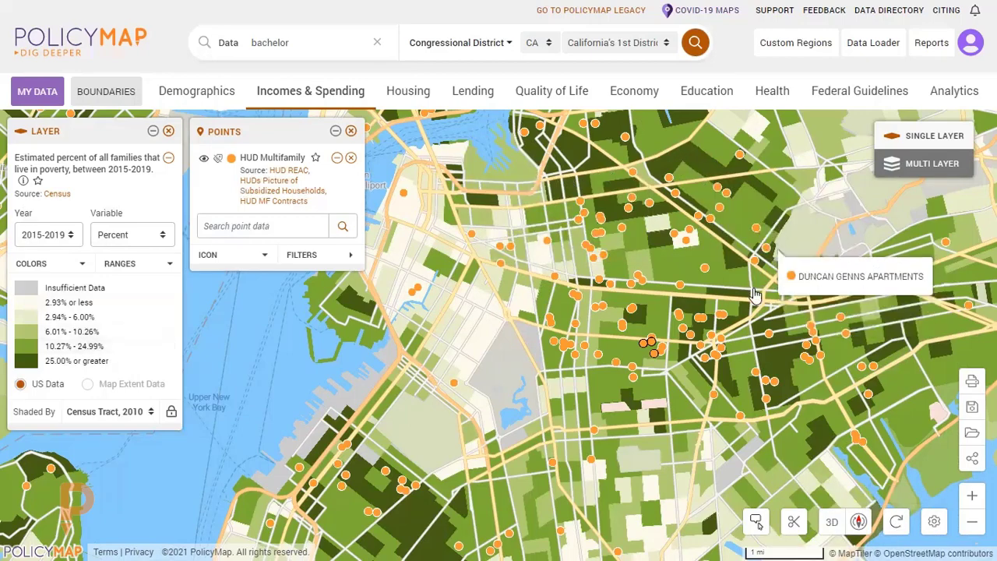
# Overlay the Census Tracts (2010) boundaries on the poverty map, and recheck the list of available boundaries.
pyautogui.scroll(-2, 713, 335)
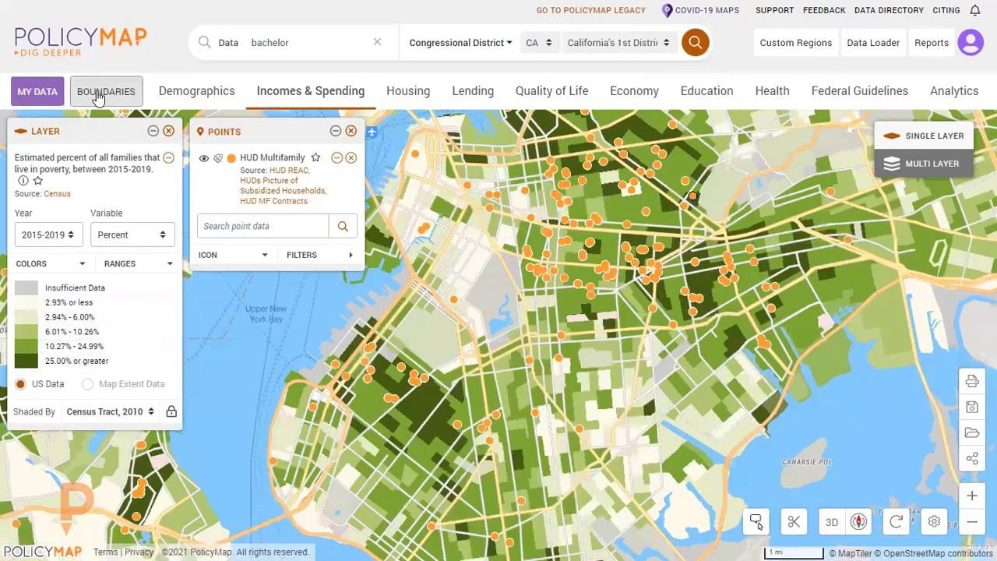
pyautogui.click(98, 94)
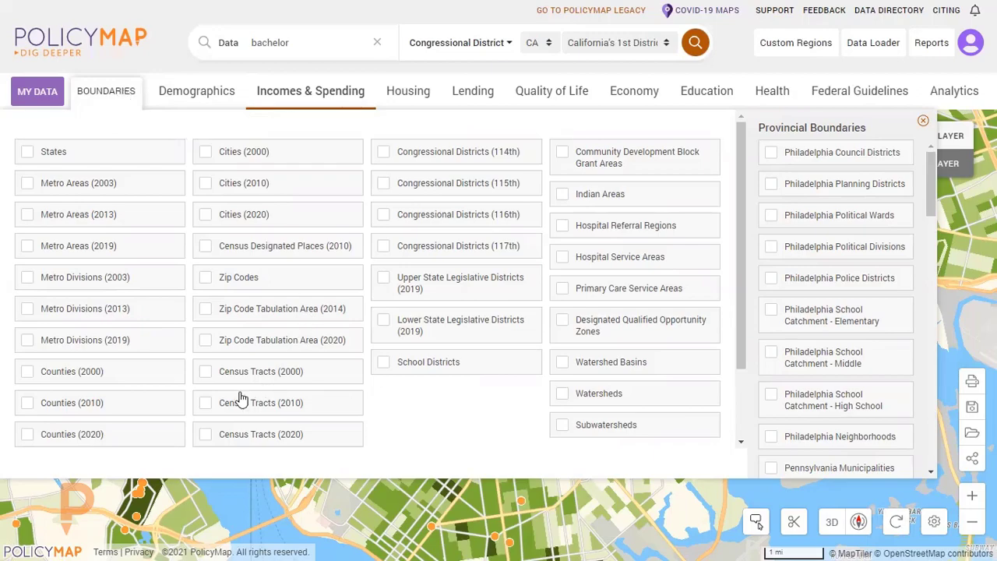
pyautogui.click(205, 402)
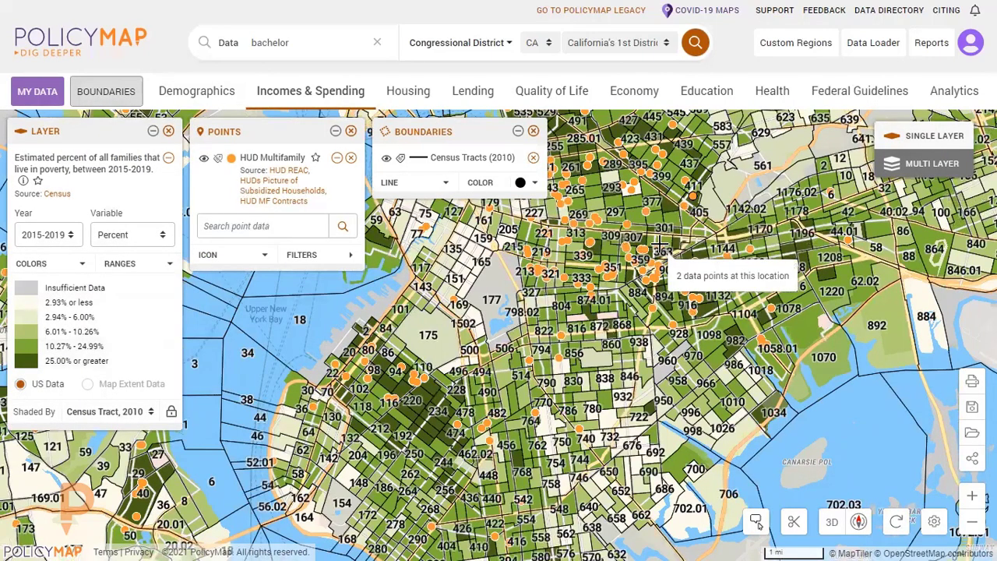
pyautogui.scroll(1, 564, 432)
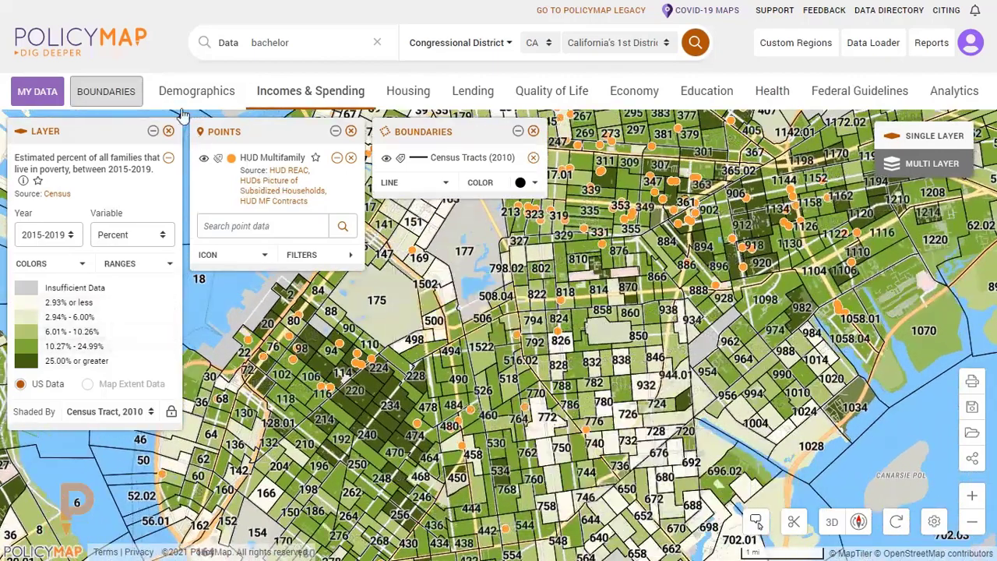
pyautogui.click(113, 94)
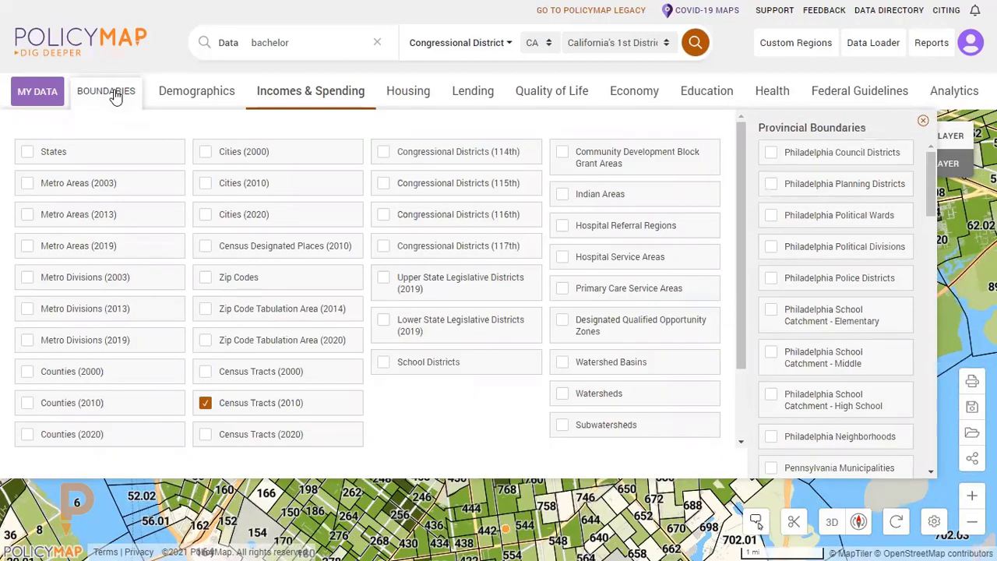
pyautogui.click(115, 95)
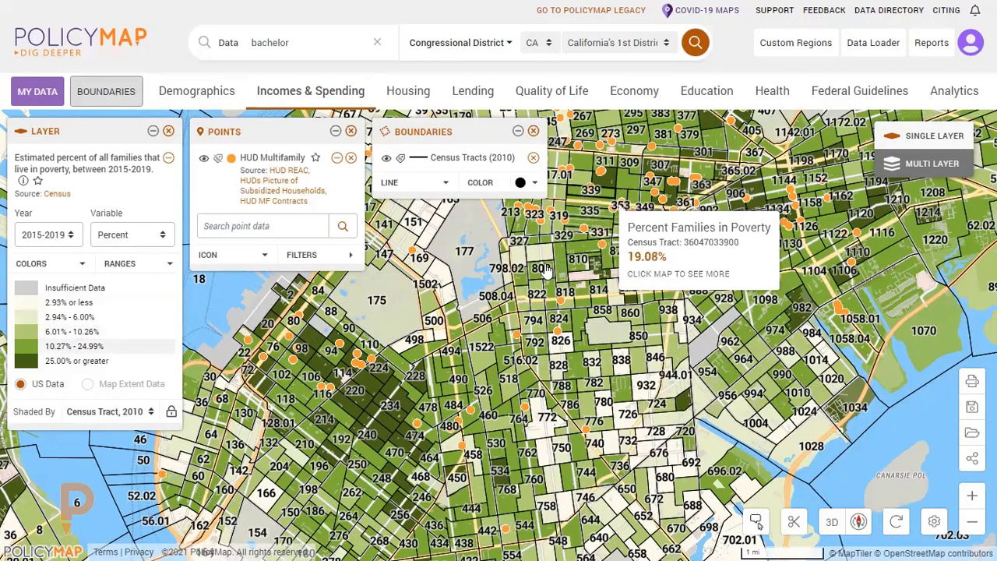
# Preview the label, color and line options of the Census Tracts (2010) boundaries, and remove the boundaries from the map.
pyautogui.click(400, 160)
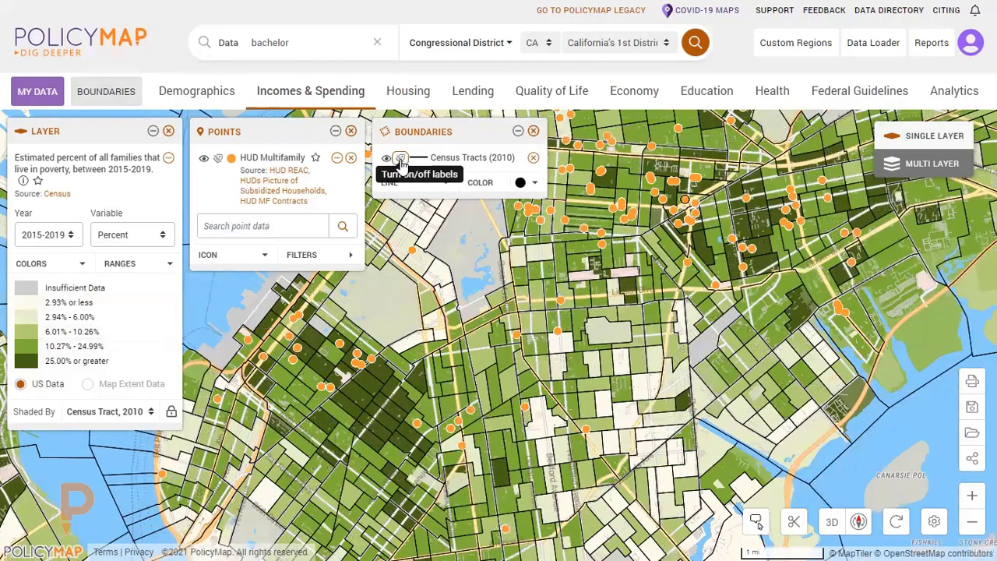
pyautogui.click(401, 159)
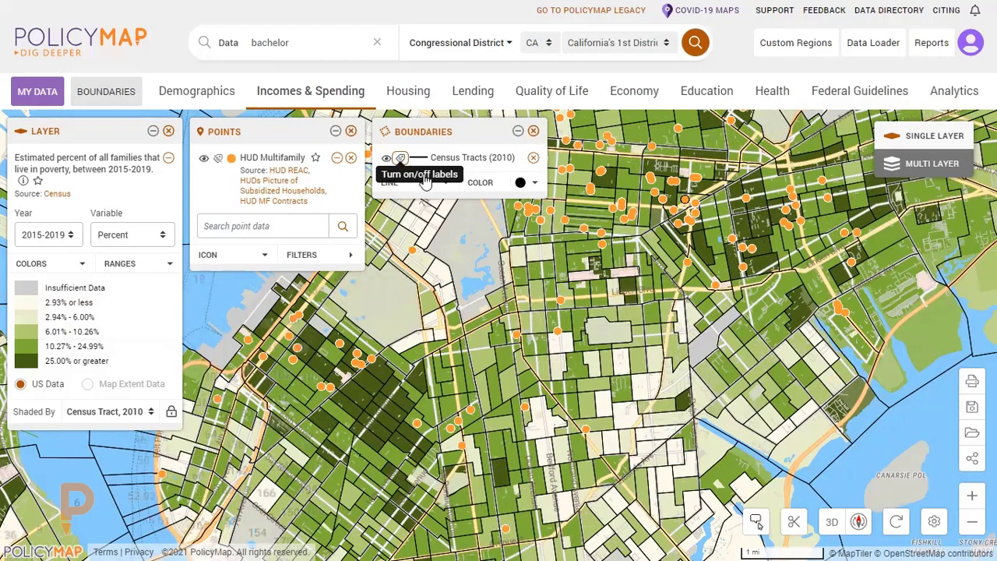
pyautogui.click(502, 185)
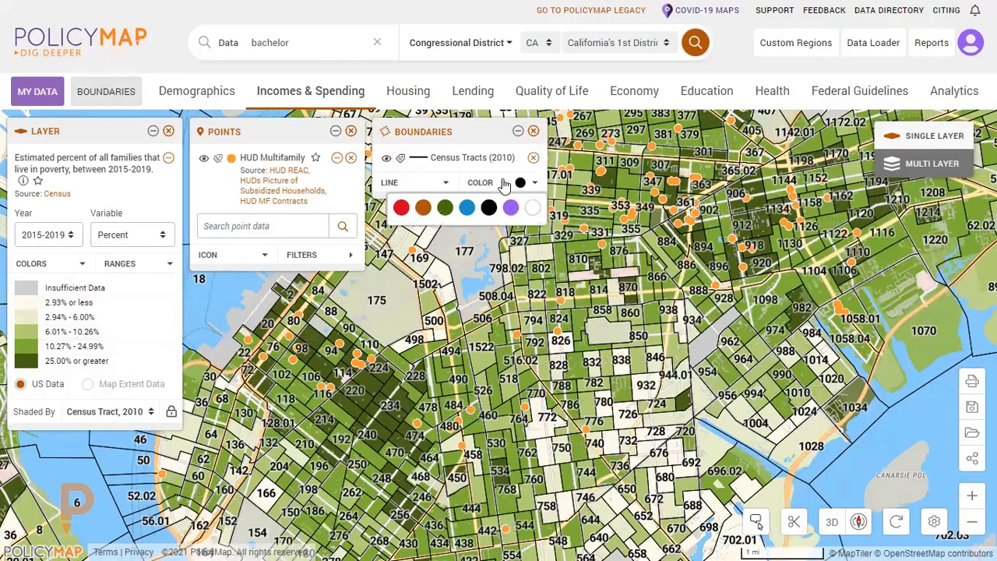
pyautogui.click(426, 183)
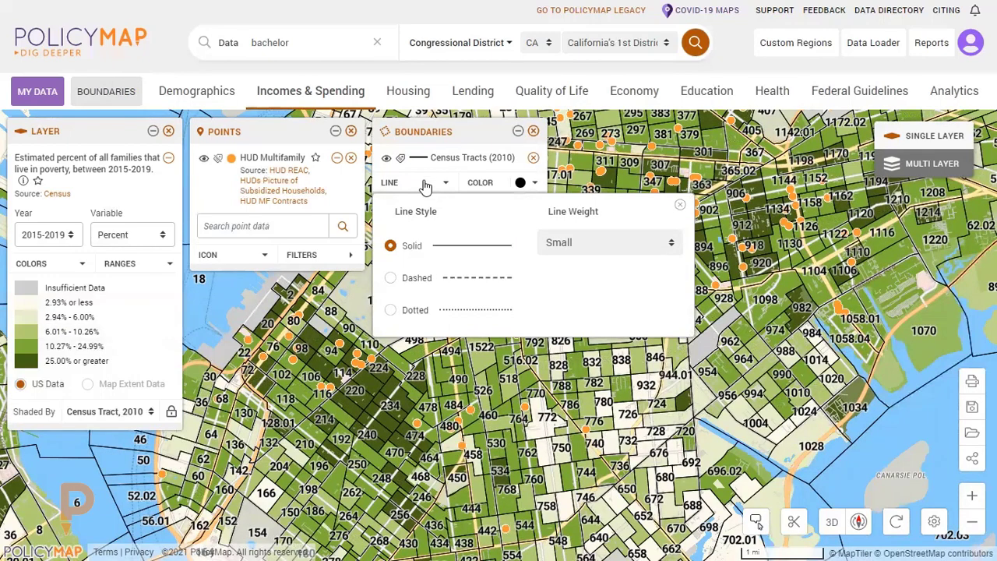
pyautogui.click(425, 185)
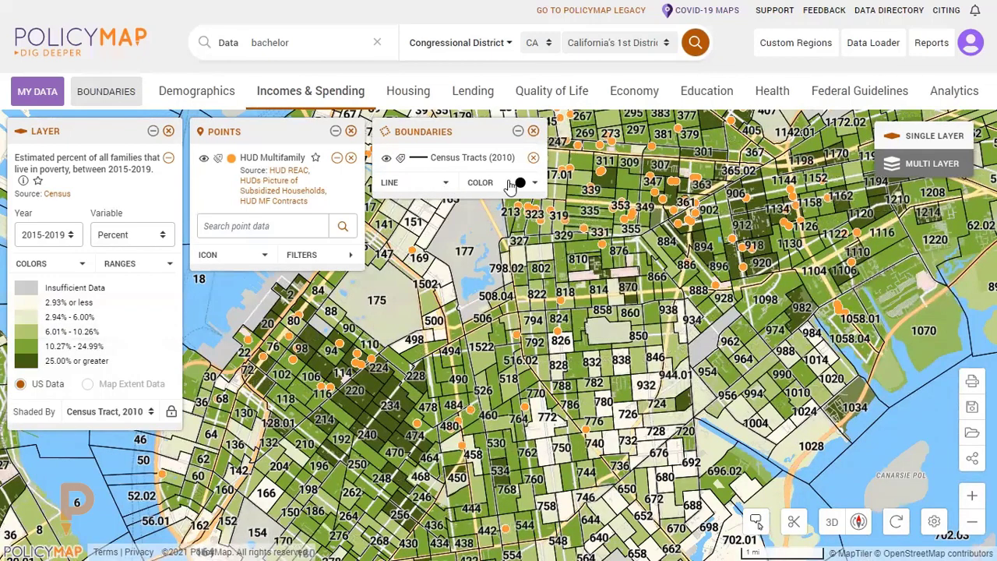
pyautogui.click(532, 131)
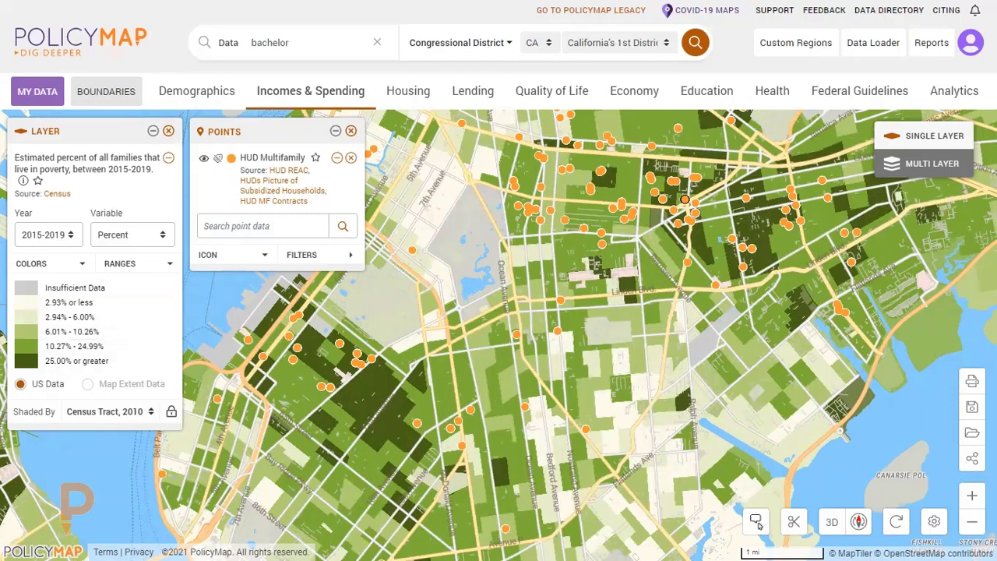
# Switch the geography search to Location and go to Kings, NY.
pyautogui.scroll(-2, 534, 344)
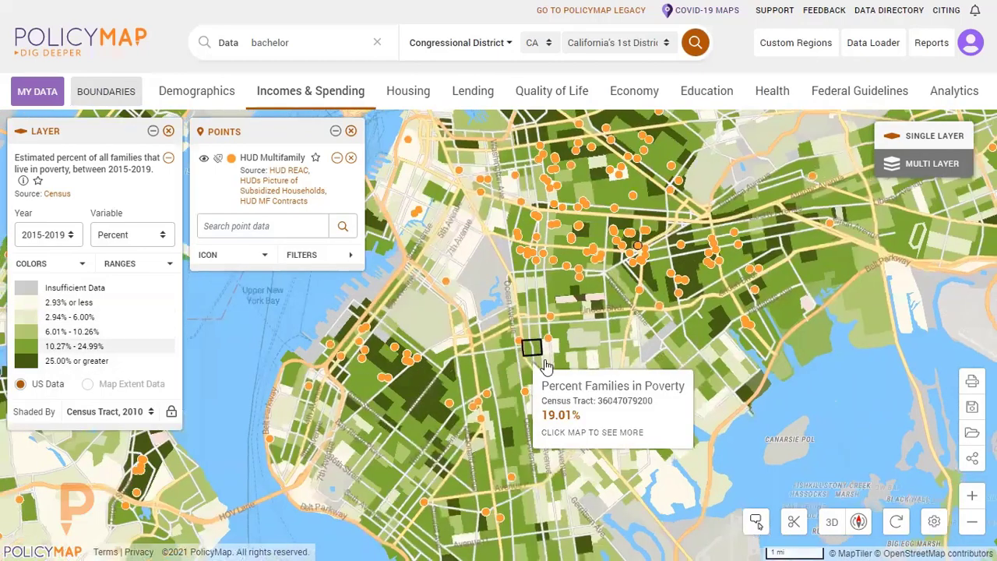
pyautogui.scroll(-1, 603, 369)
pyautogui.click(474, 47)
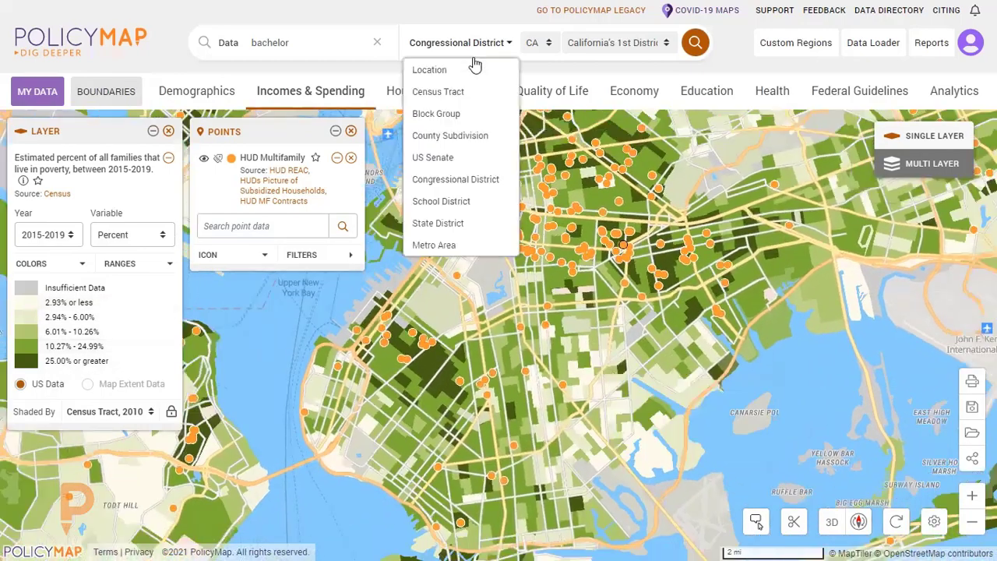
pyautogui.click(471, 72)
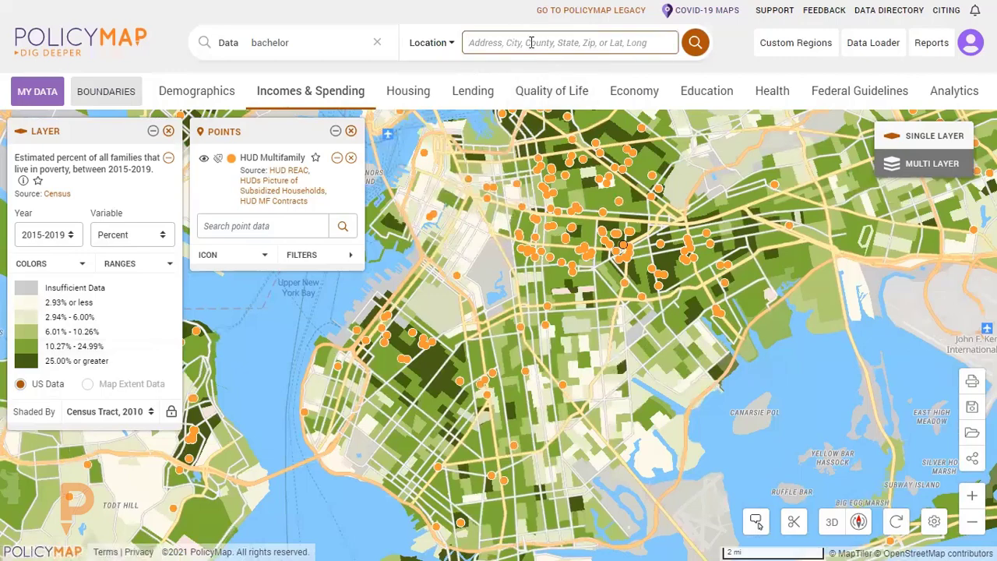
pyautogui.write('King')
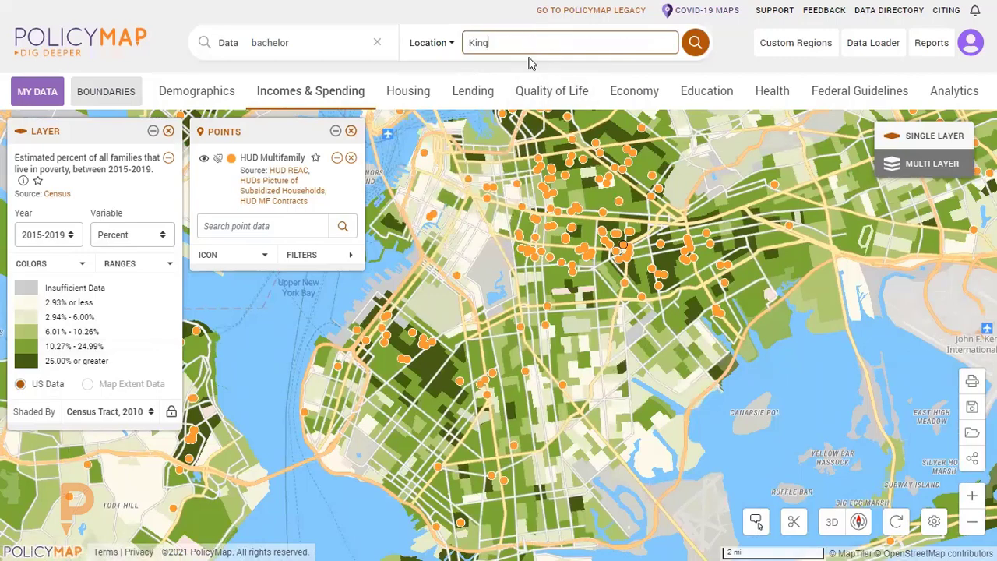
pyautogui.click(517, 73)
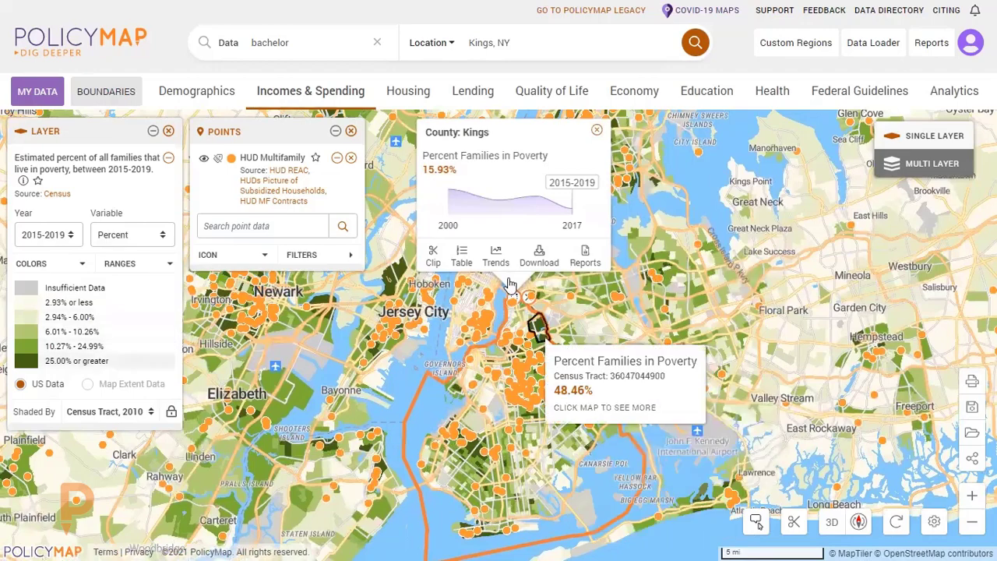
# Clip the map to the Kings County boundary and close the county's details.
pyautogui.scroll(1, 611, 385)
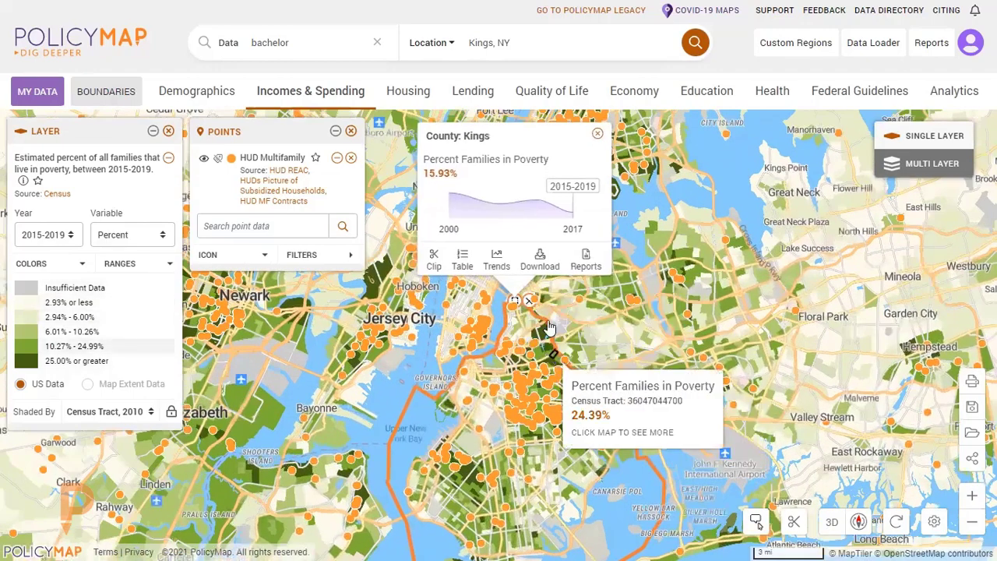
pyautogui.scroll(1, 549, 321)
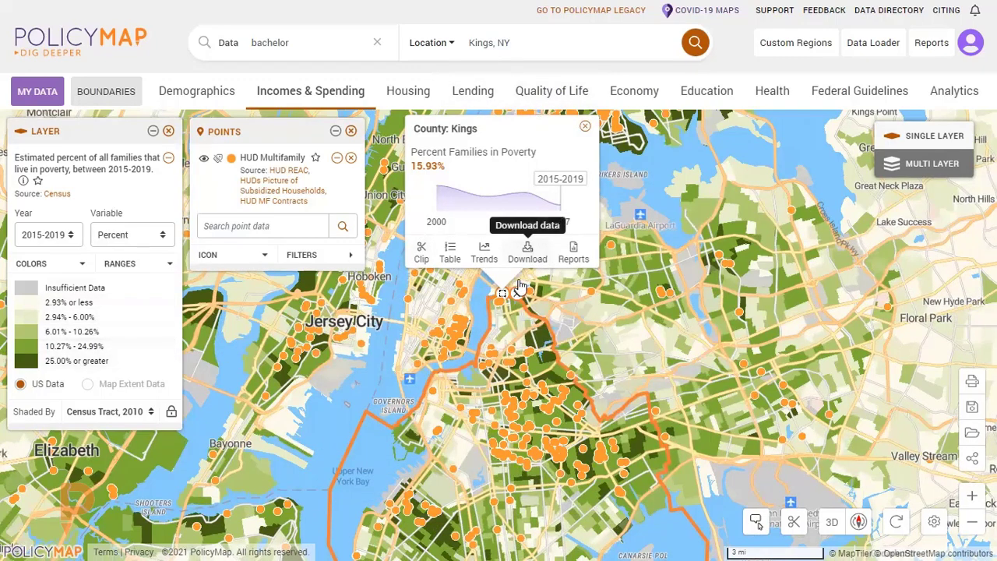
pyautogui.click(426, 260)
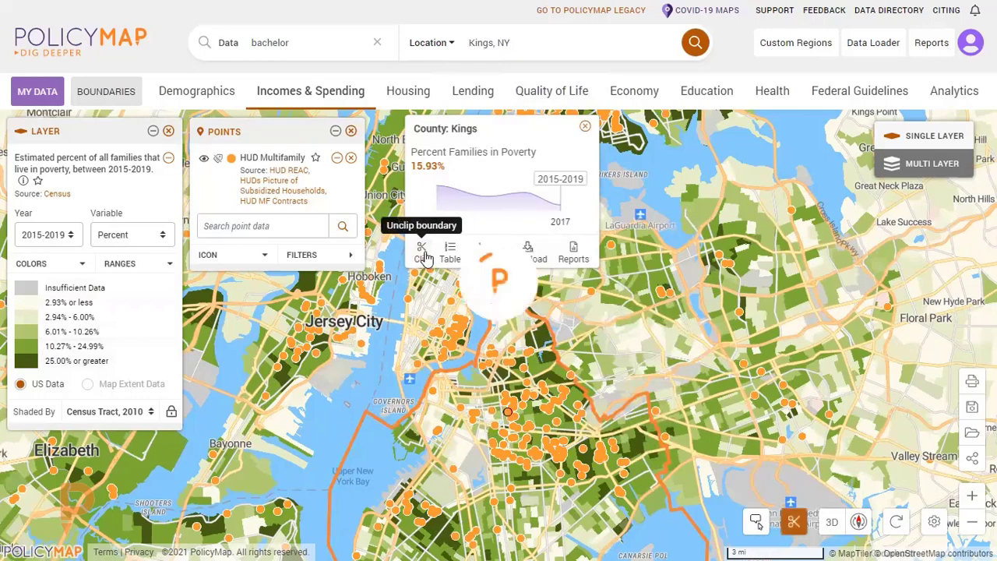
pyautogui.click(584, 126)
pyautogui.moveTo(704, 274); pyautogui.dragTo(721, 223)
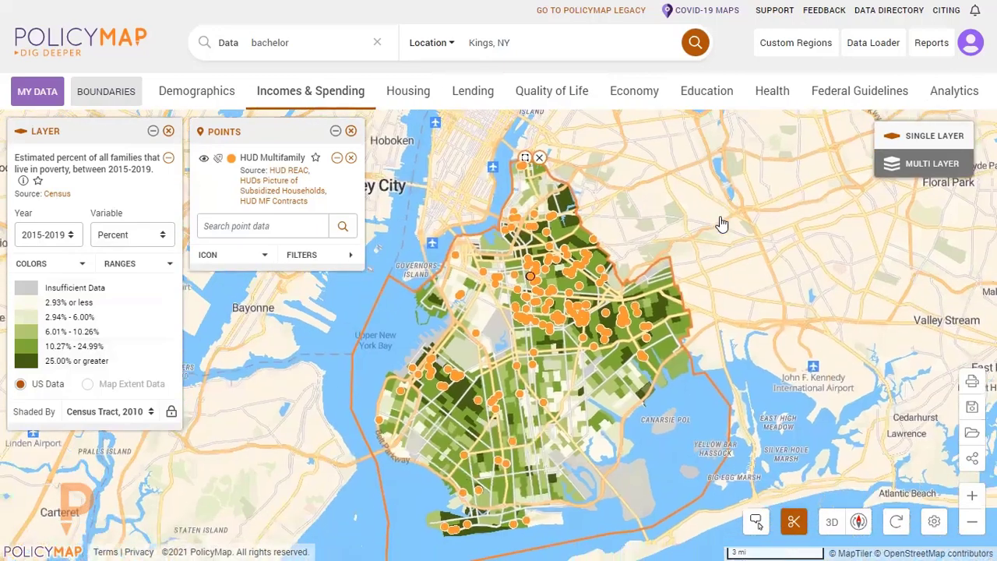
pyautogui.scroll(2, 704, 223)
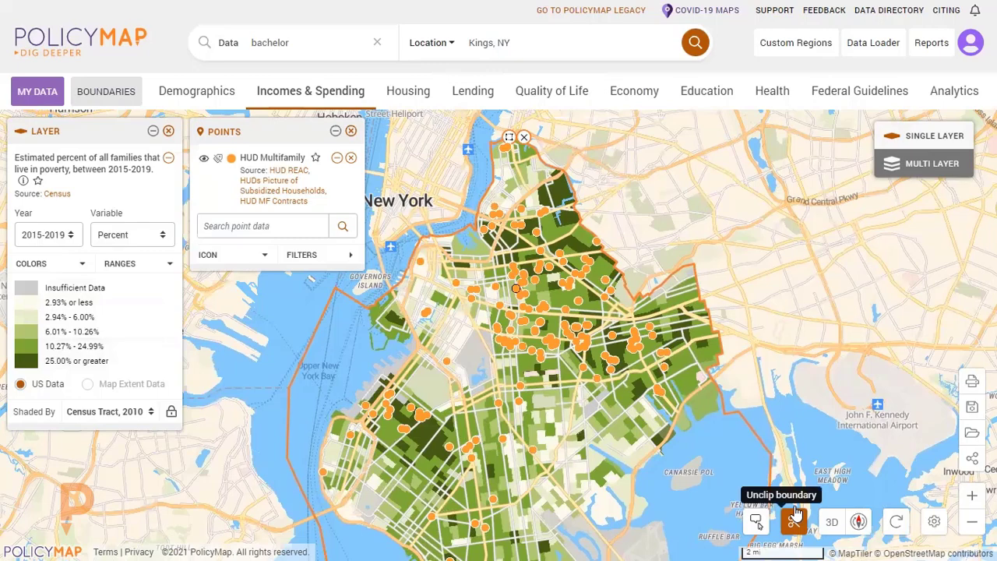
# Open the Kings County data table, list Percent Families in Poverty by census tract, and look through the tract values.
pyautogui.click(509, 137)
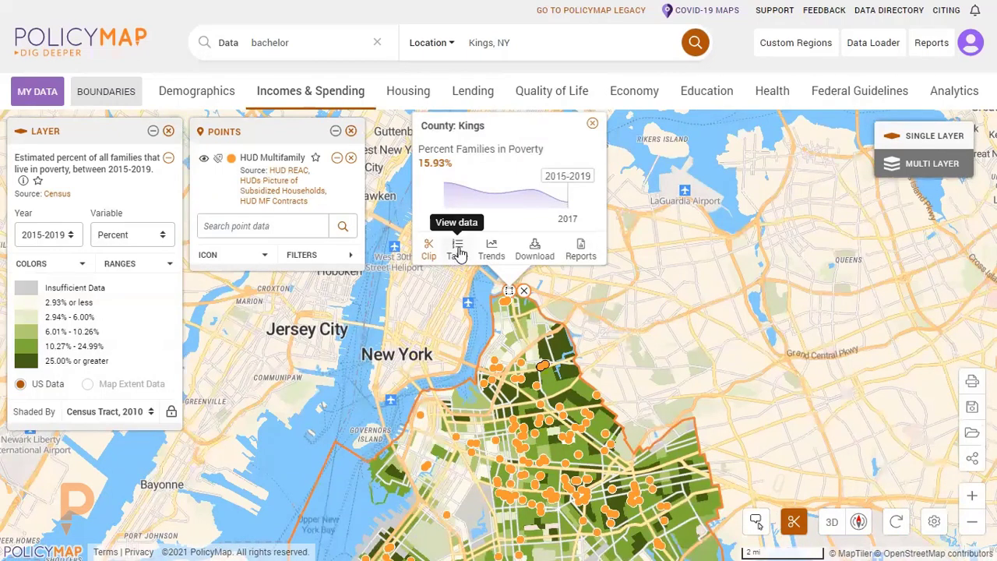
pyautogui.click(458, 251)
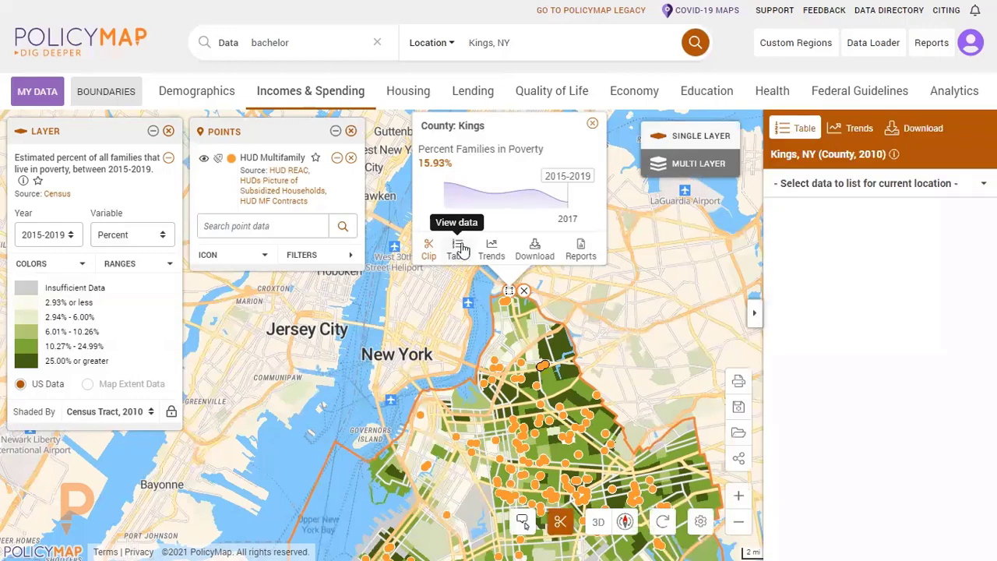
pyautogui.click(874, 185)
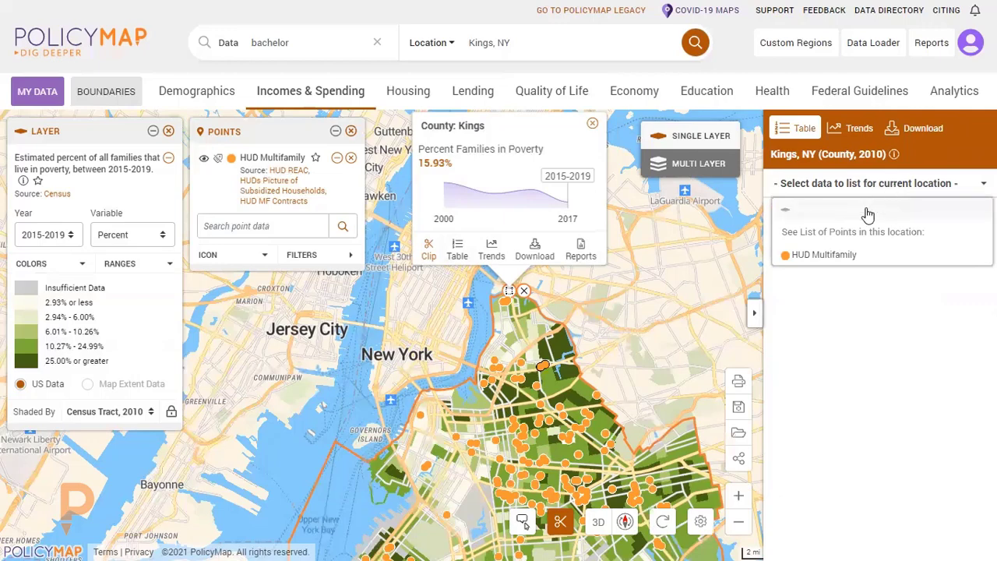
pyautogui.click(868, 210)
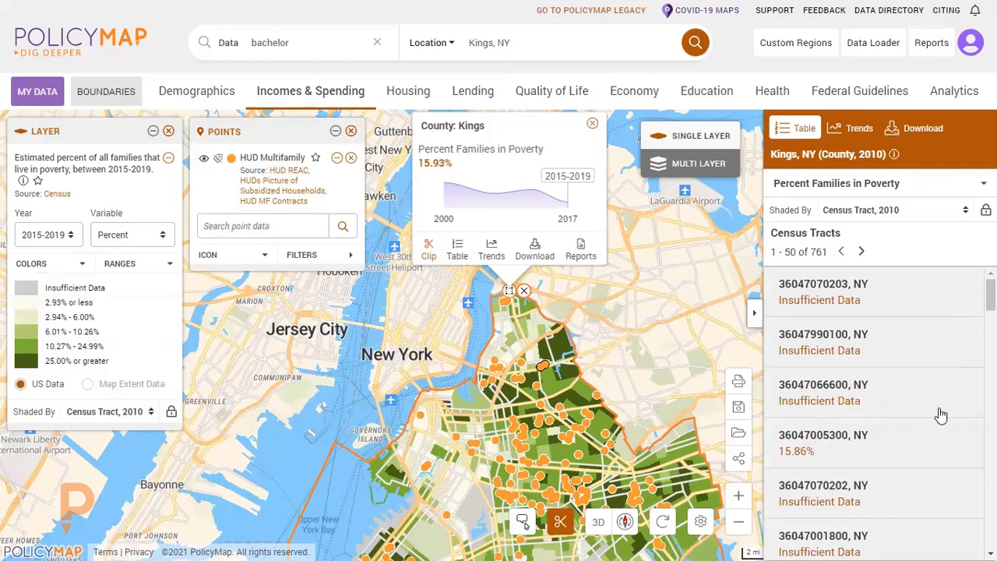
pyautogui.scroll(-3, 867, 319)
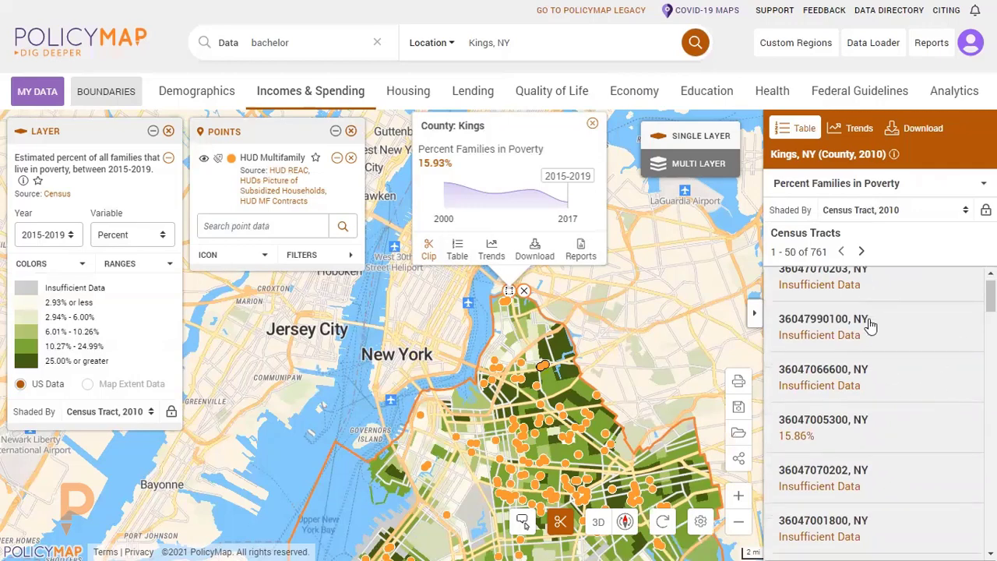
pyautogui.scroll(-2, 870, 325)
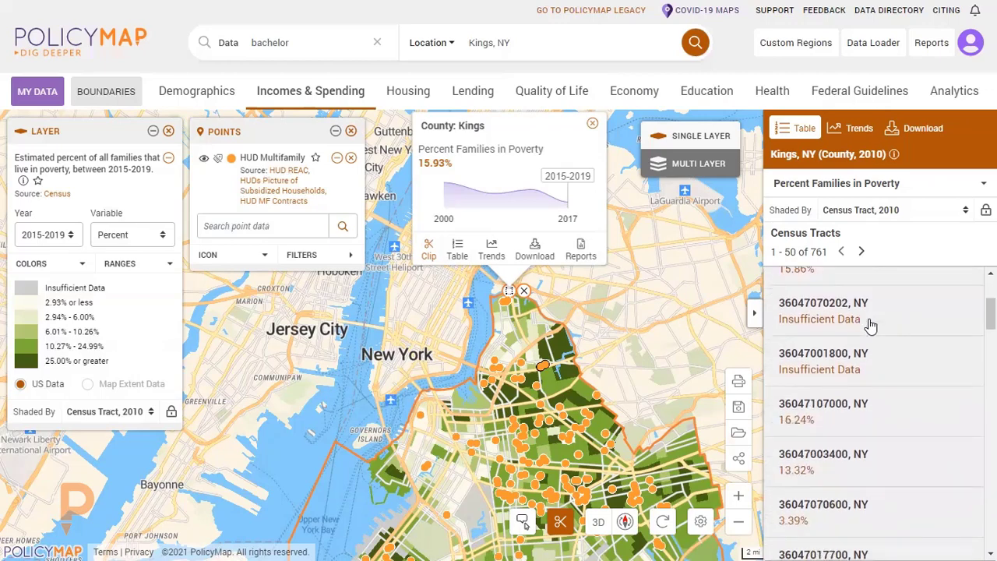
pyautogui.scroll(-6, 865, 335)
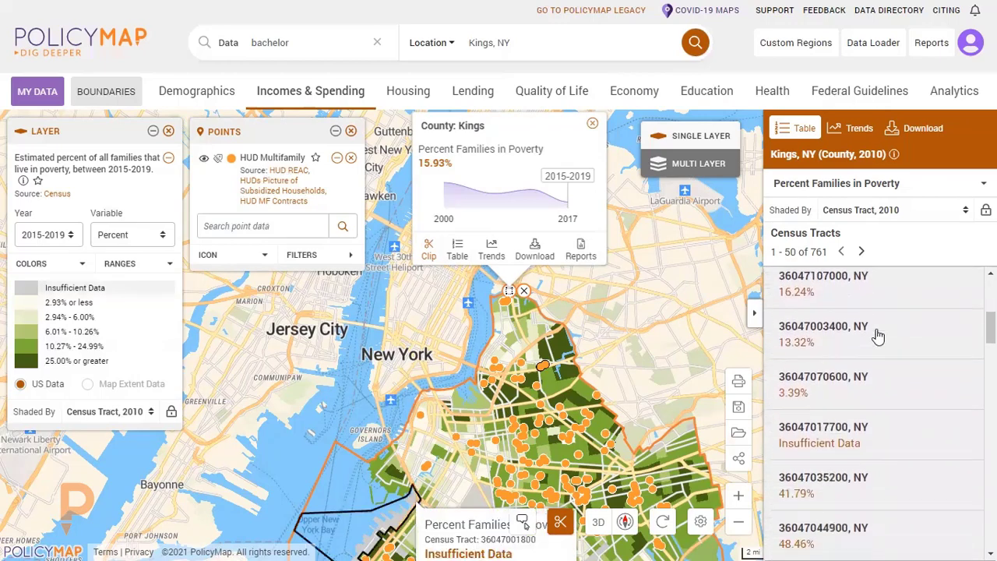
pyautogui.scroll(-6, 839, 377)
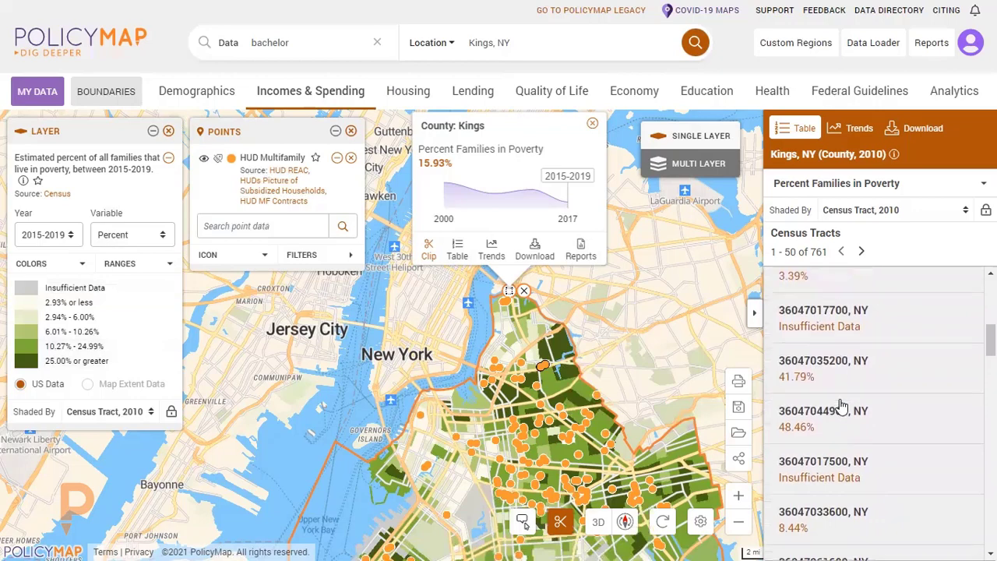
pyautogui.scroll(-5, 853, 385)
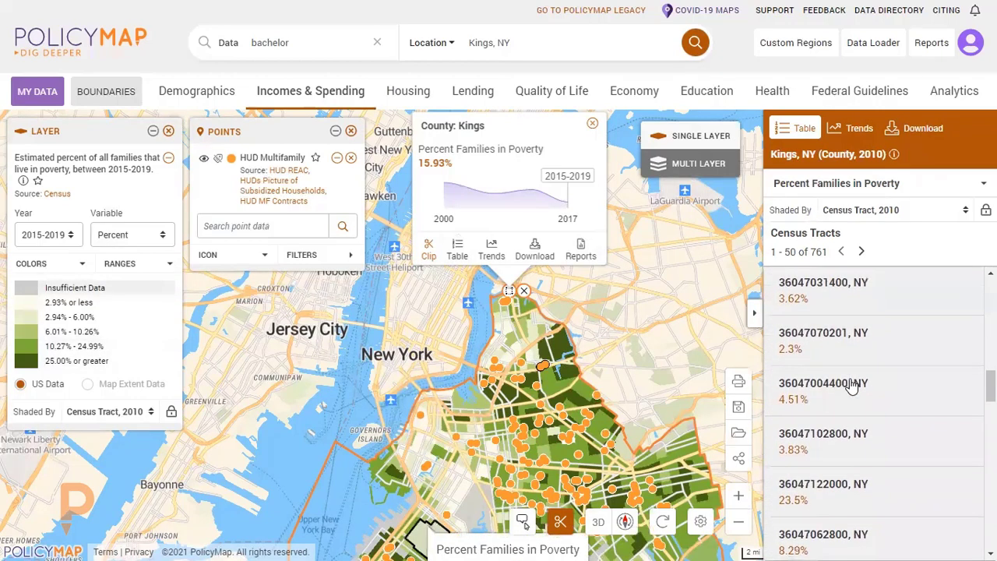
# List the HUD Multifamily points within Kings County, look through the properties, and open the county's data download options.
pyautogui.click(832, 185)
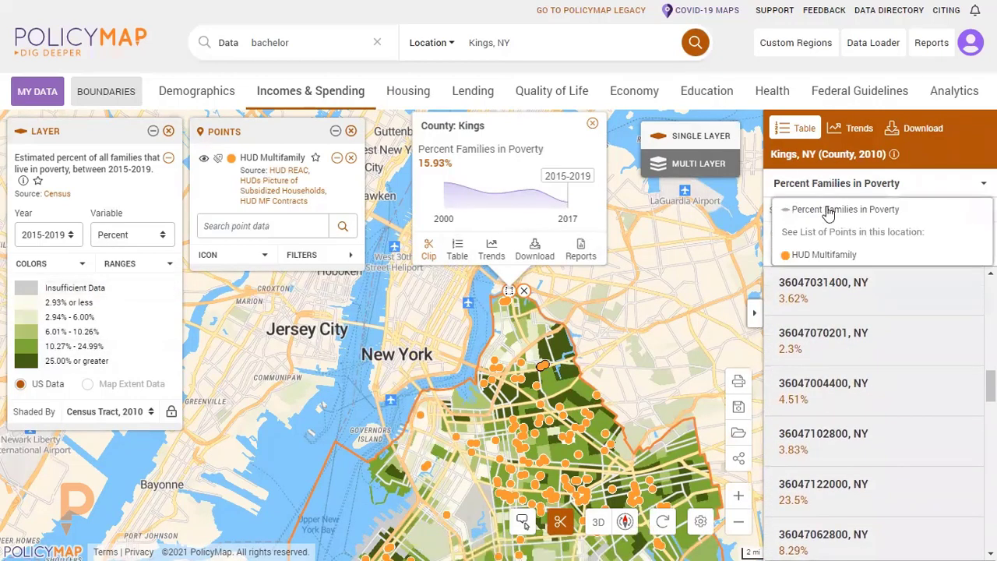
pyautogui.click(830, 254)
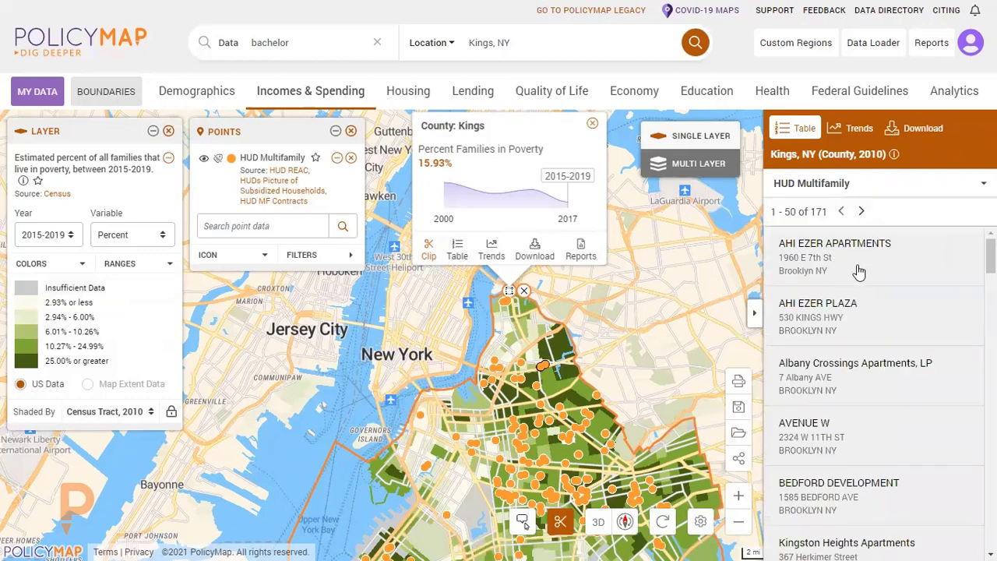
pyautogui.scroll(-7, 848, 296)
pyautogui.scroll(-1, 862, 321)
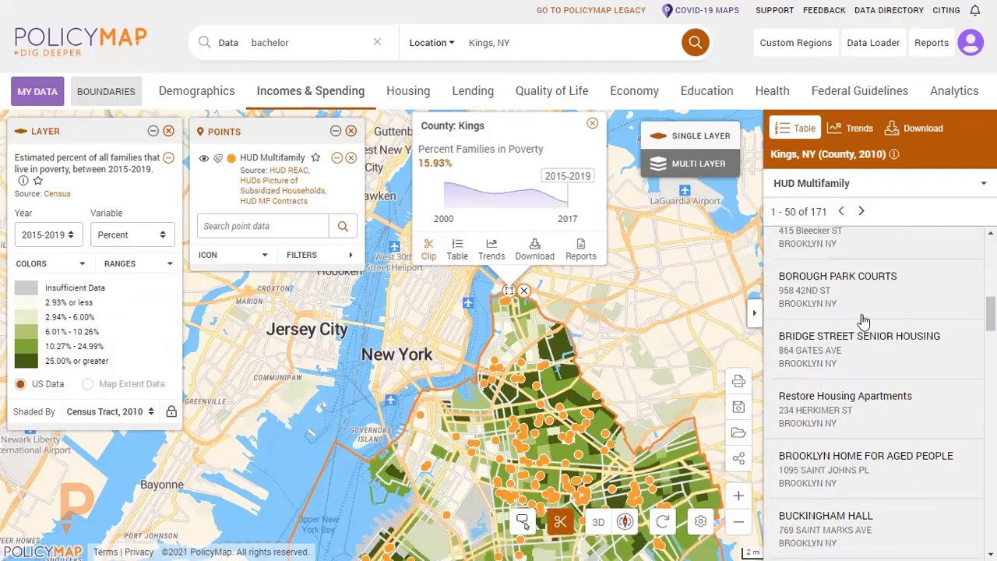
pyautogui.scroll(-2, 863, 321)
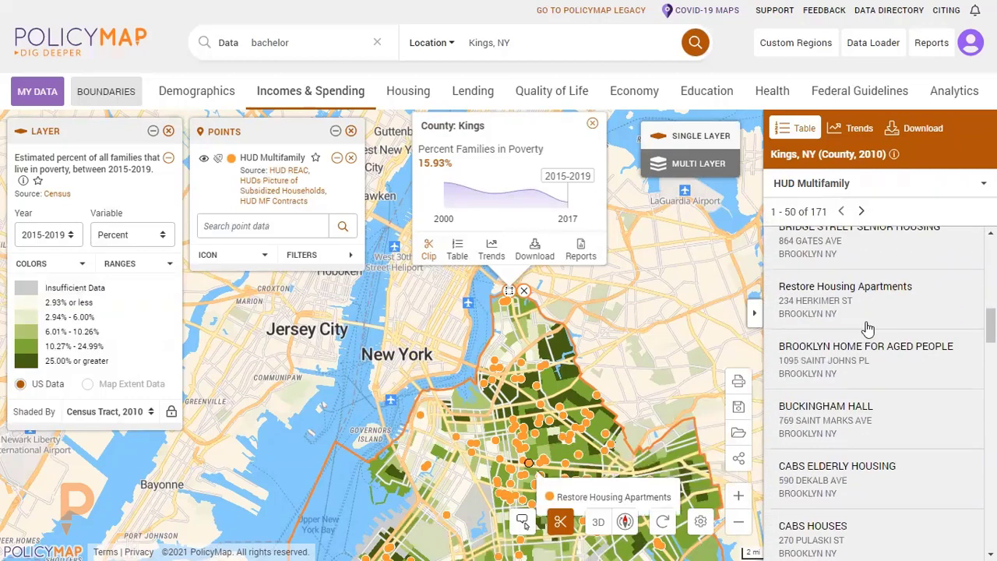
pyautogui.click(928, 131)
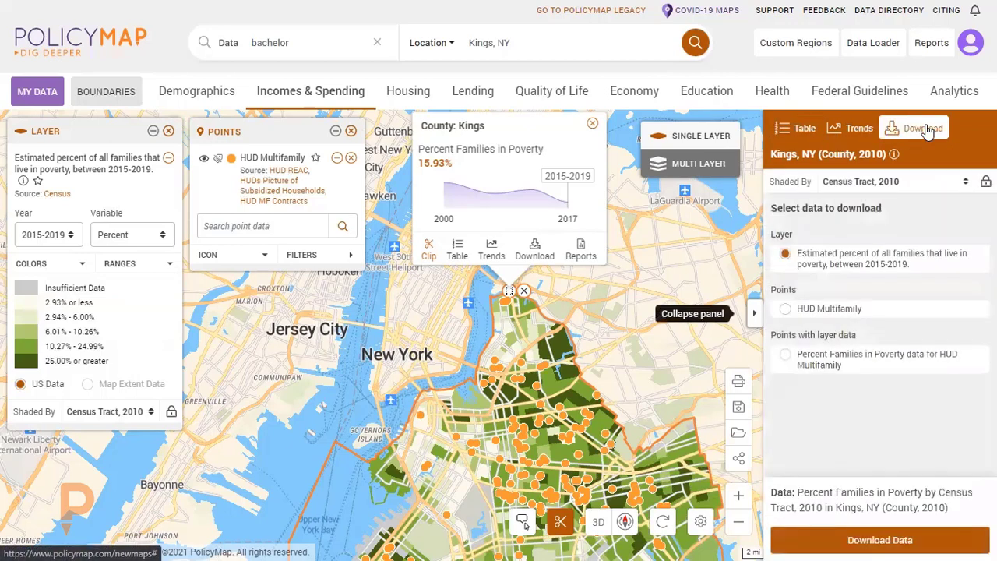
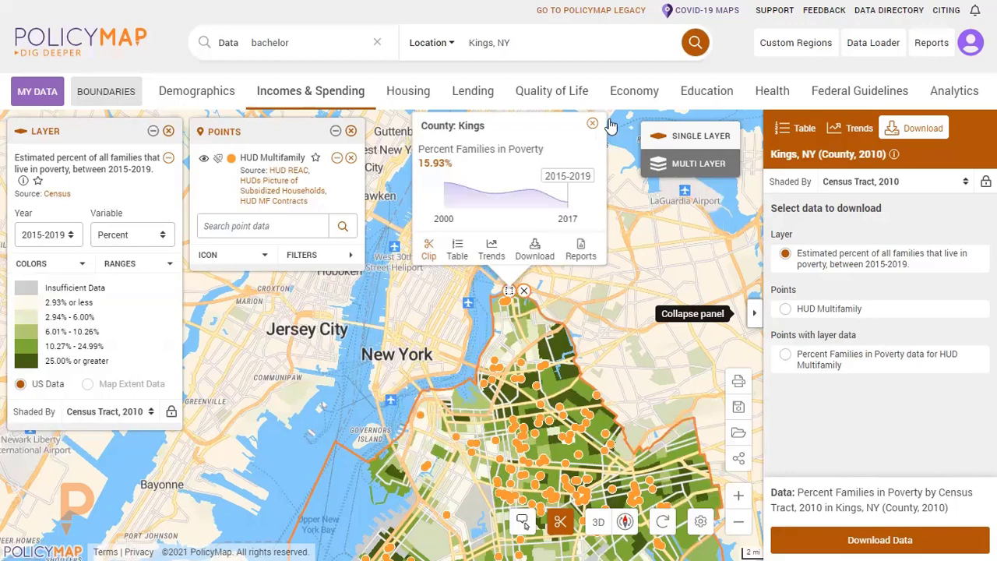
# Collapse the county's data download options and close the Kings County details so the clipped map is unobstructed.
pyautogui.click(753, 313)
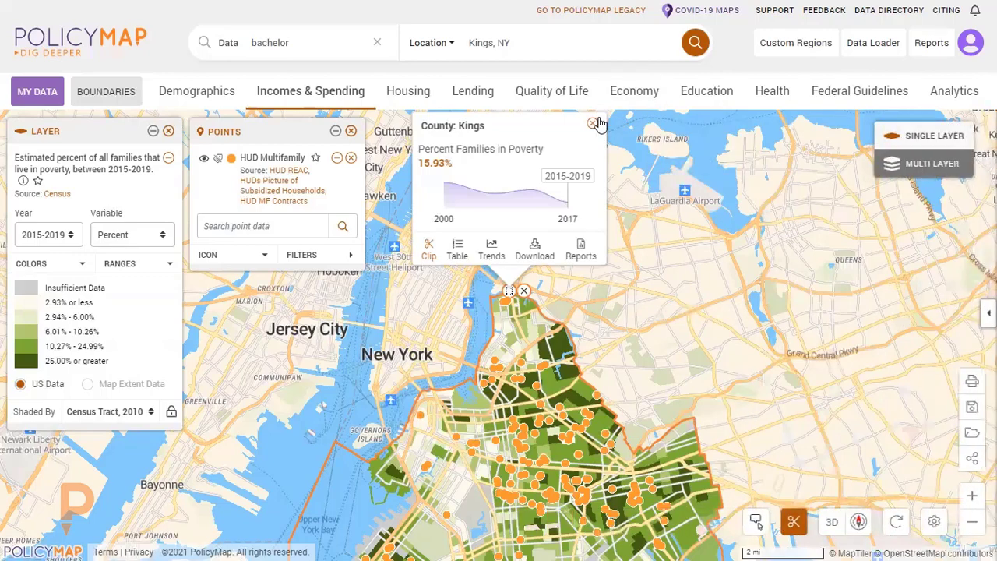
pyautogui.click(592, 123)
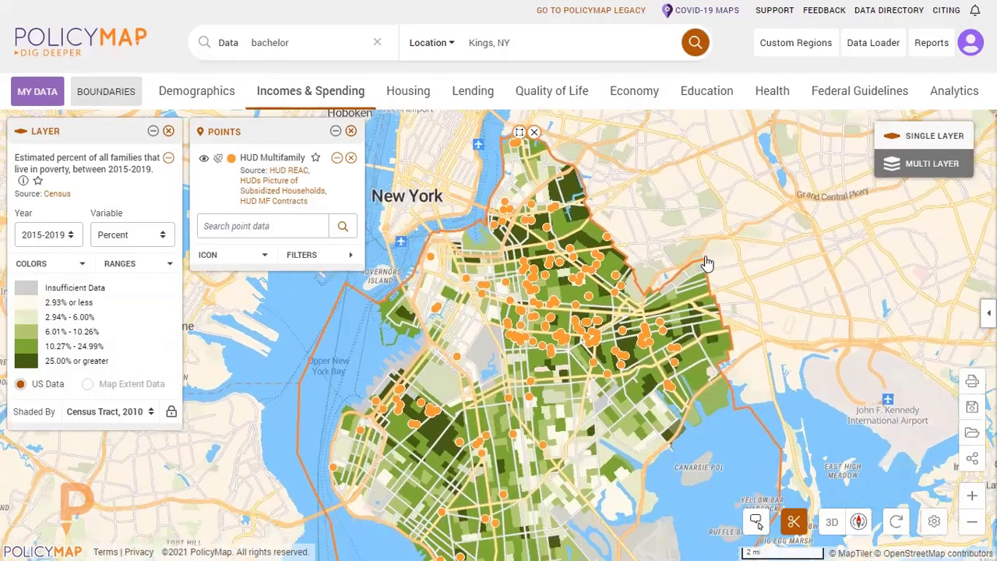
pyautogui.moveTo(712, 315)
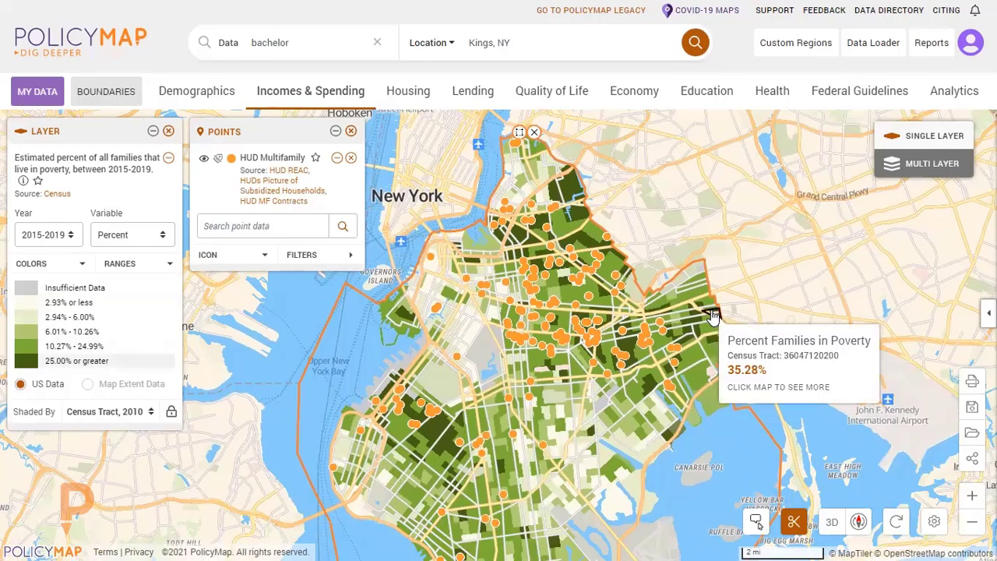
# Open the map's image export, frame Kings County in the preview, and set the format to PNG.
pyautogui.click(971, 382)
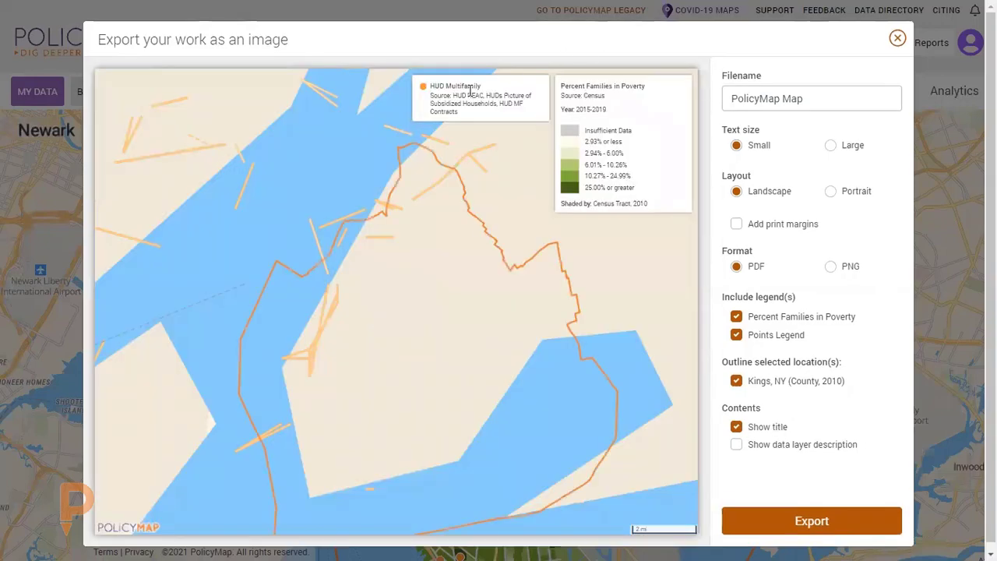
pyautogui.moveTo(531, 361)
pyautogui.mouseDown()
pyautogui.moveTo(498, 319)
pyautogui.moveTo(457, 316)
pyautogui.mouseUp()
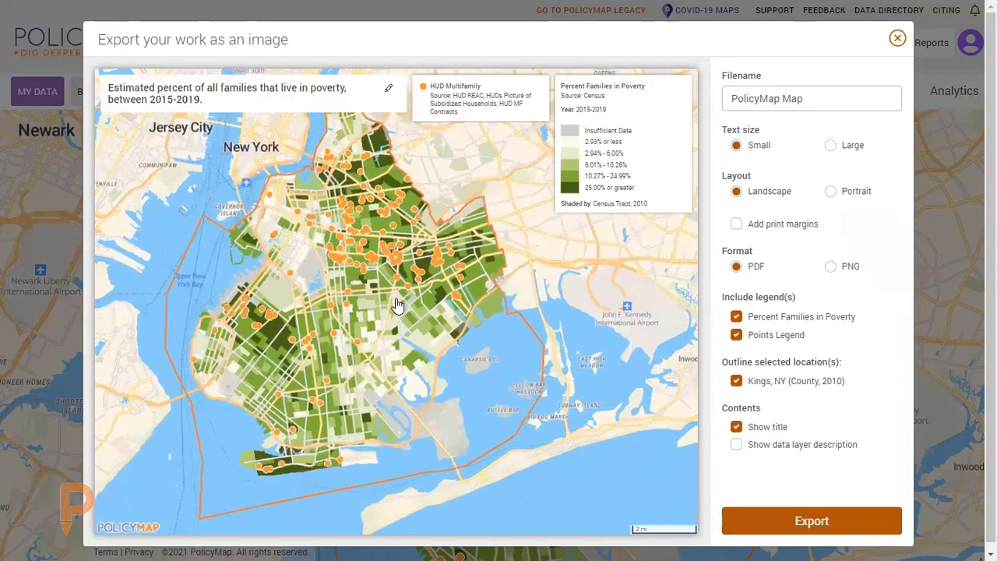
pyautogui.scroll(2, 398, 307)
pyautogui.moveTo(507, 335); pyautogui.dragTo(514, 379)
pyautogui.scroll(1, 514, 378)
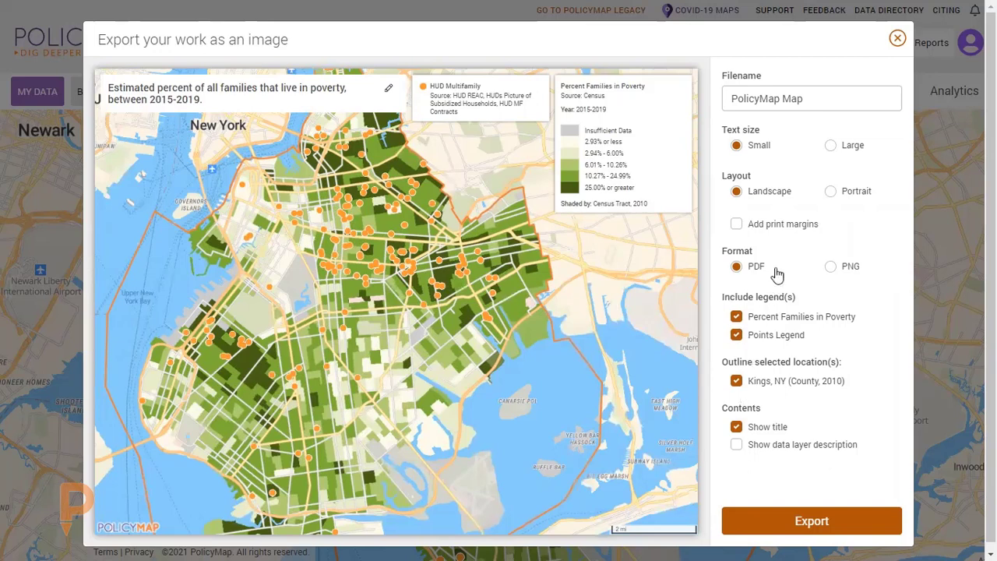
pyautogui.click(830, 269)
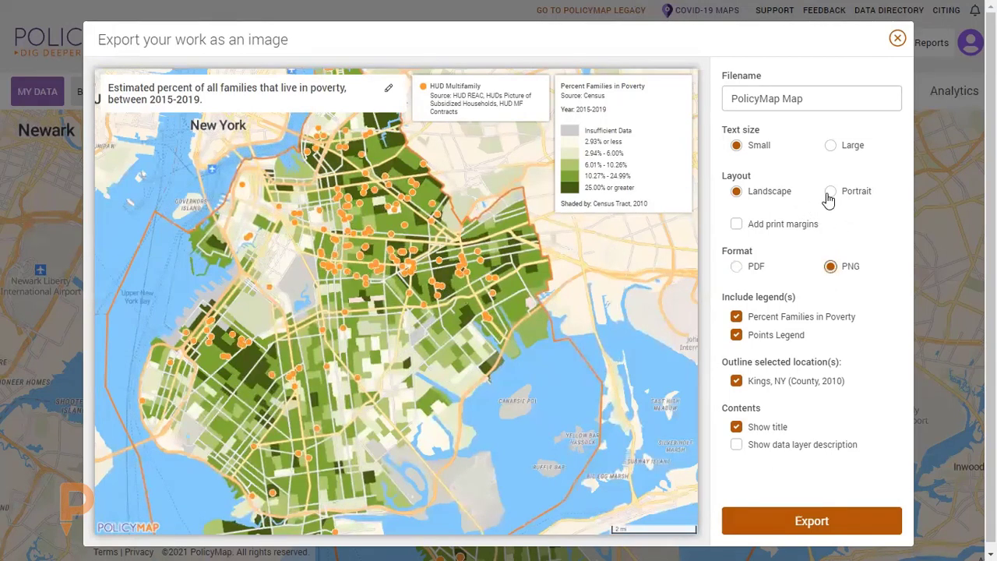
# Try the export preview's title editing and the data layer description option, leaving both as they were.
pyautogui.click(389, 93)
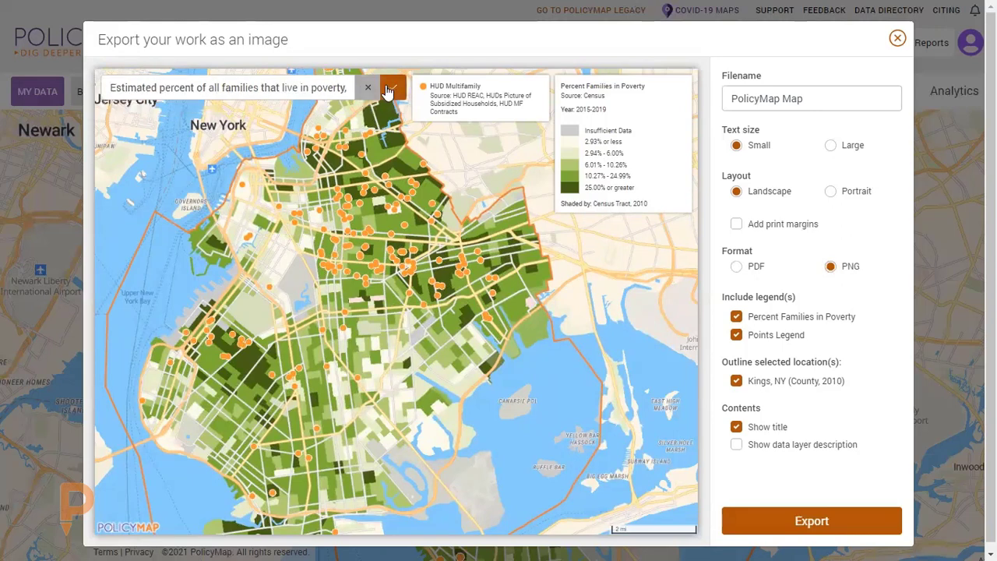
pyautogui.click(393, 91)
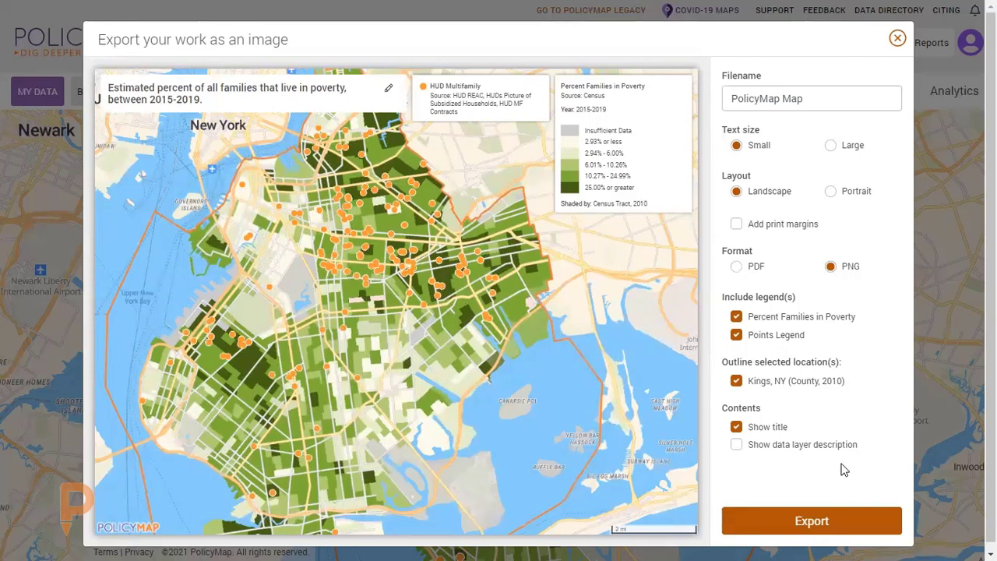
pyautogui.click(736, 445)
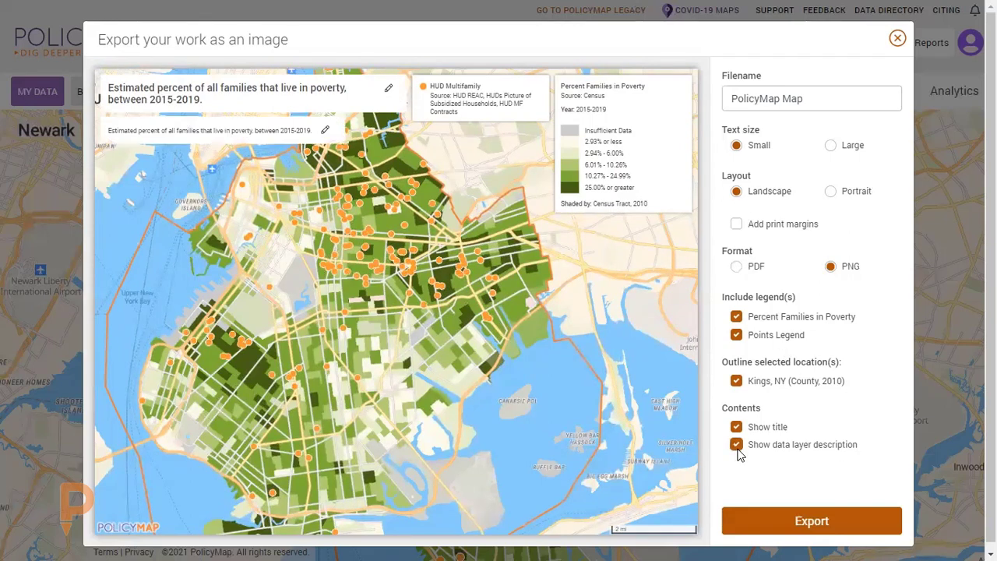
pyautogui.click(736, 445)
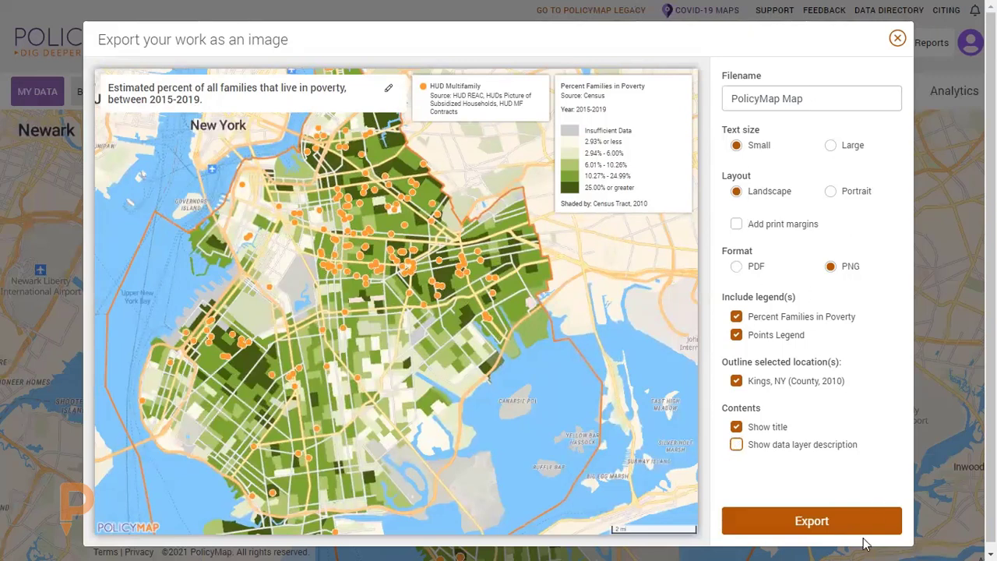
# Export the Kings County map as a PNG image and dismiss the download notice.
pyautogui.click(817, 532)
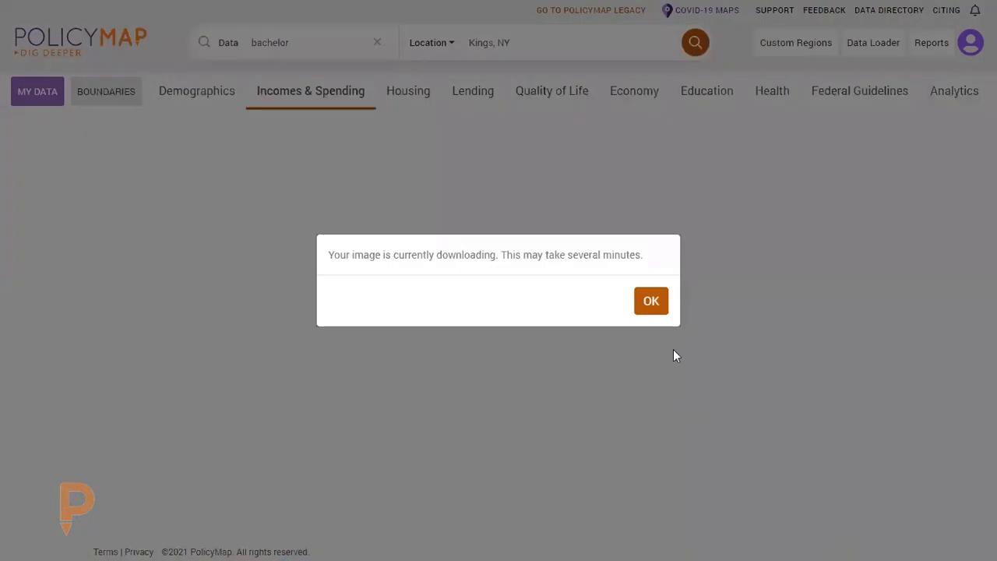
pyautogui.click(656, 307)
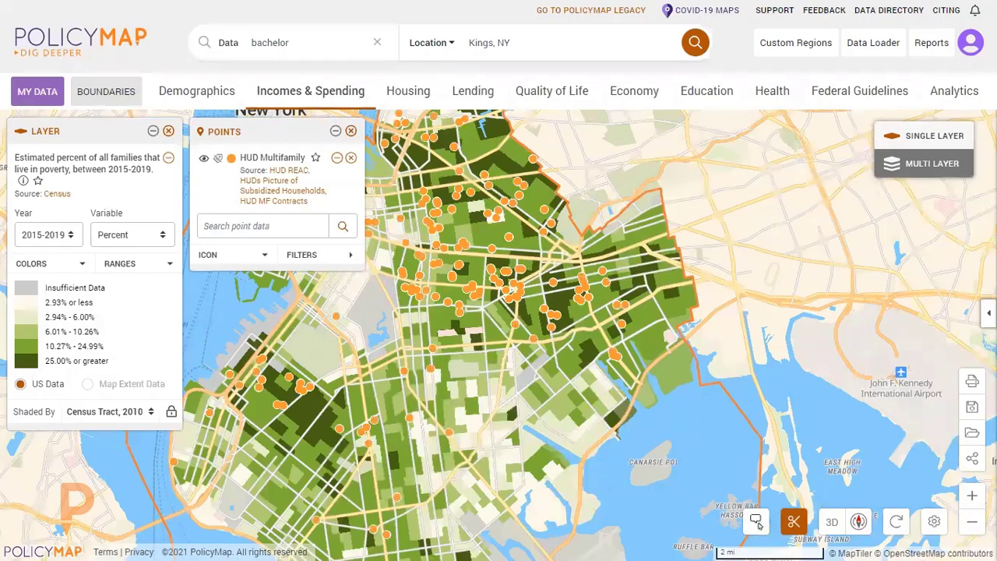
# Recentre Kings County and save the map in My Saved Work / Maps under the suggested name.
pyautogui.moveTo(478, 360); pyautogui.dragTo(561, 331)
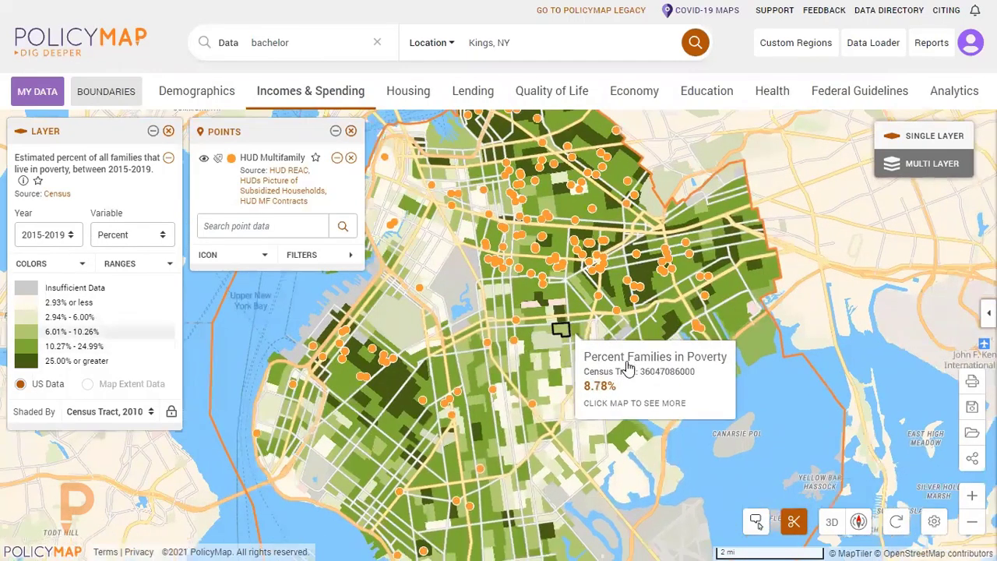
pyautogui.click(972, 408)
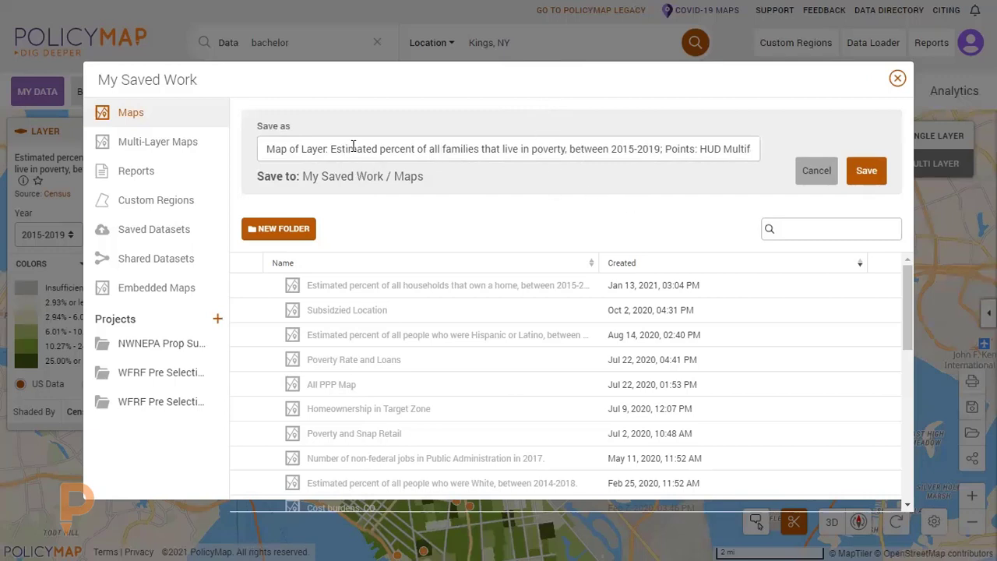
pyautogui.click(860, 173)
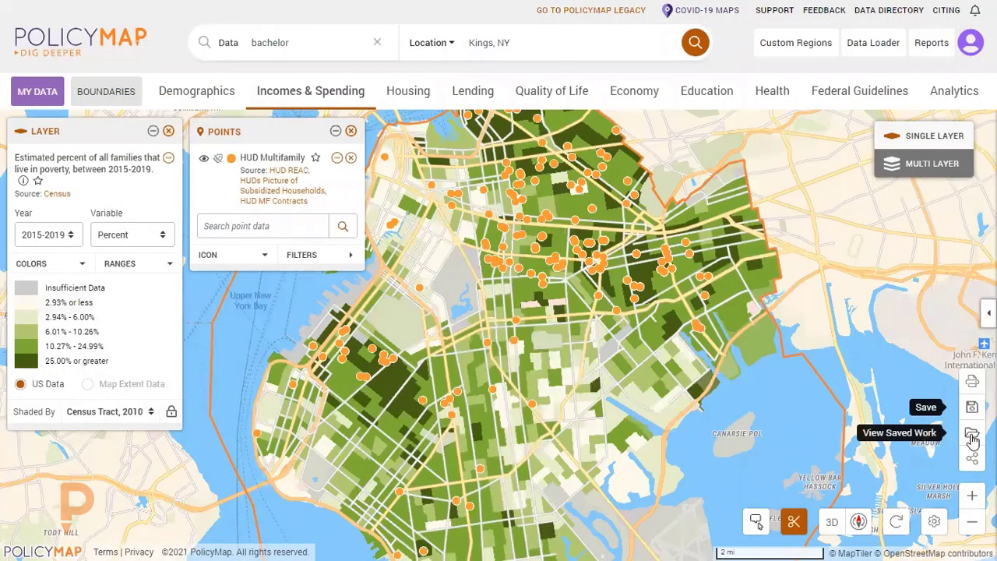
# Look through the saved maps list in My Saved Work, then close it and dismiss the browser's download notice.
pyautogui.click(971, 434)
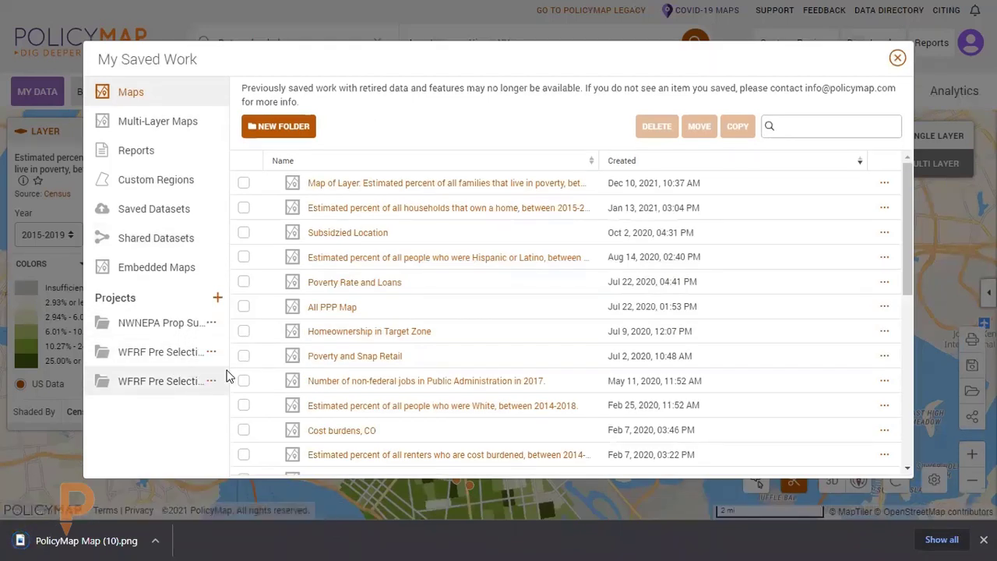
pyautogui.click(898, 59)
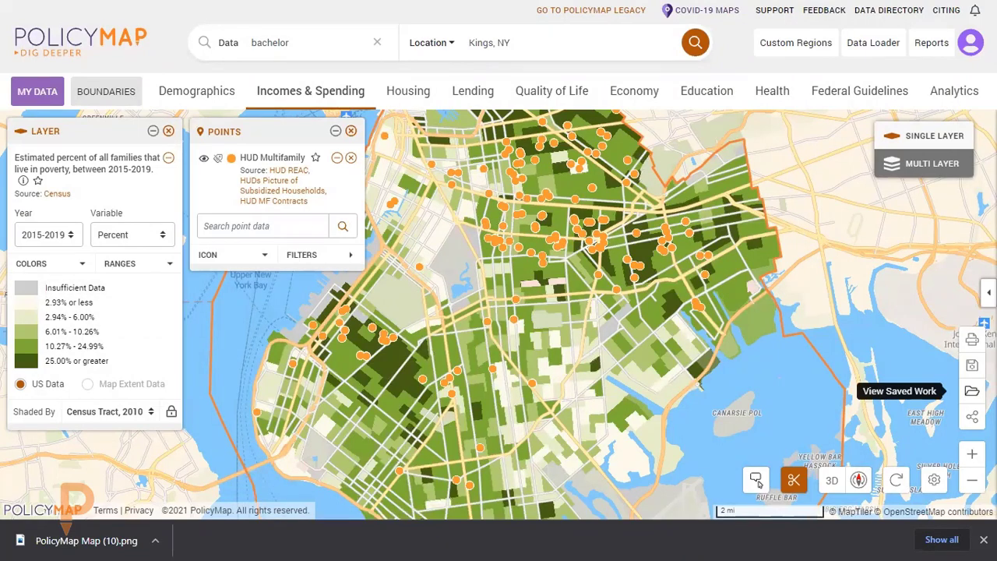
pyautogui.click(983, 539)
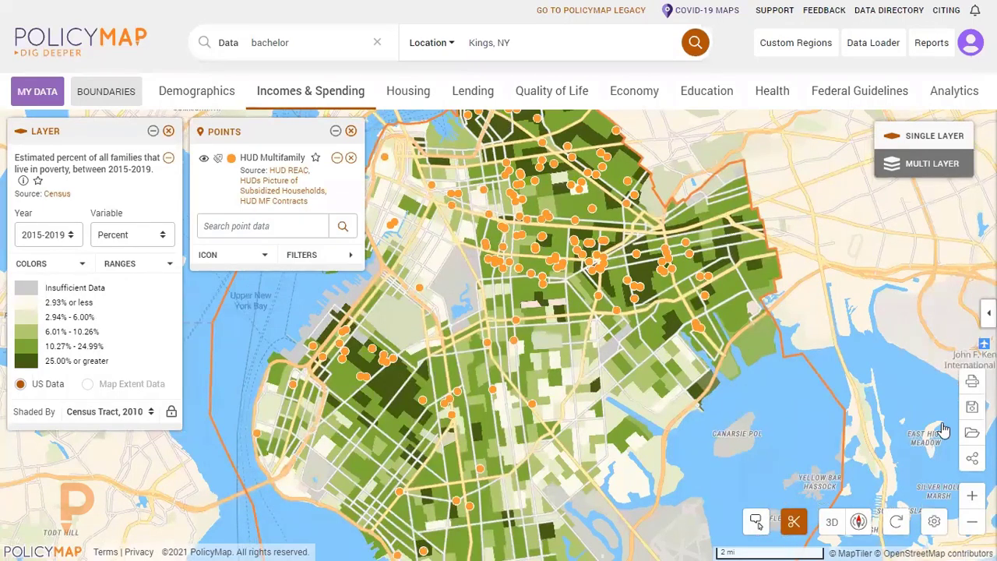
# Generate the HTML for embedding the map at Medium size, 768 by 532, and close the sharing options.
pyautogui.click(971, 457)
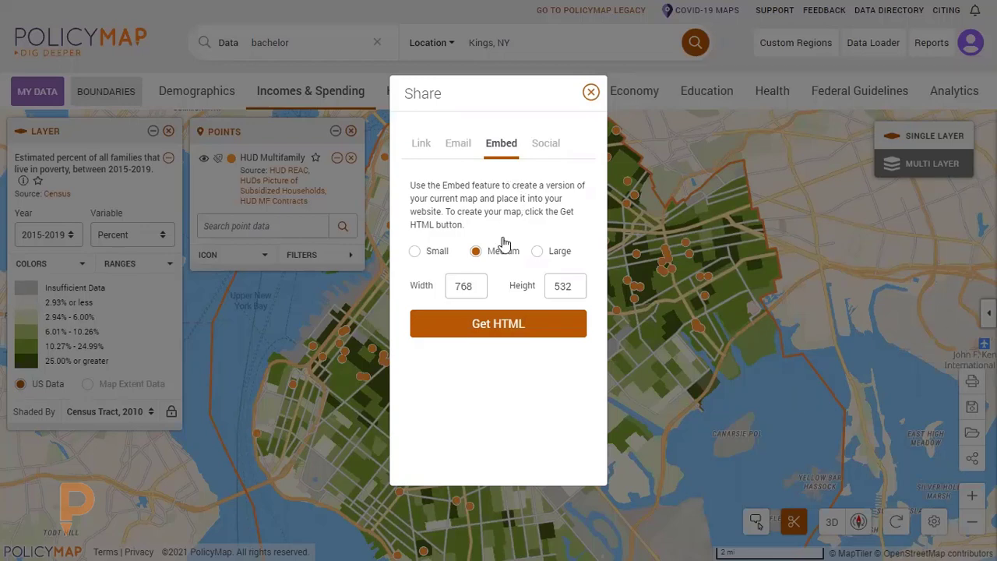
pyautogui.click(475, 326)
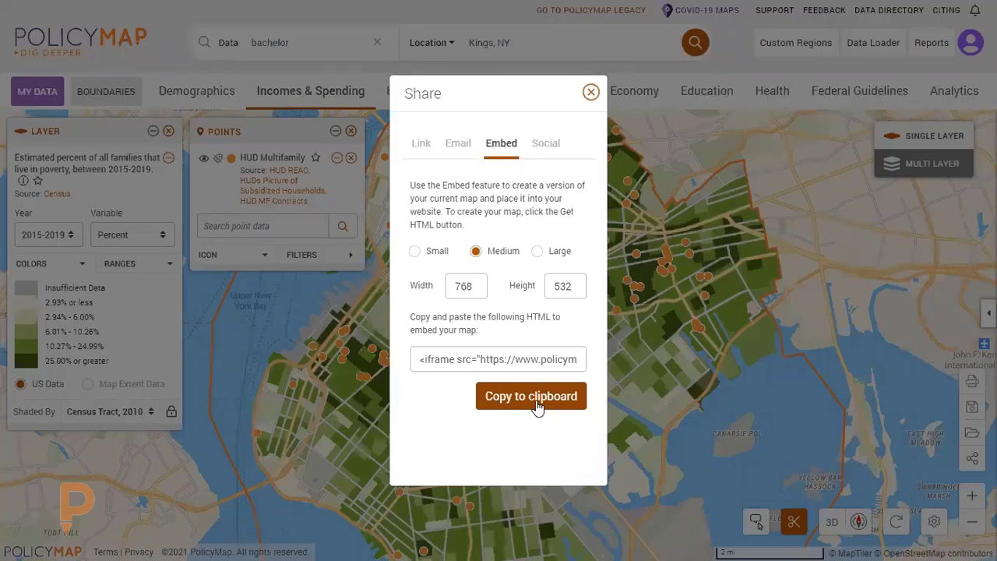
pyautogui.click(590, 92)
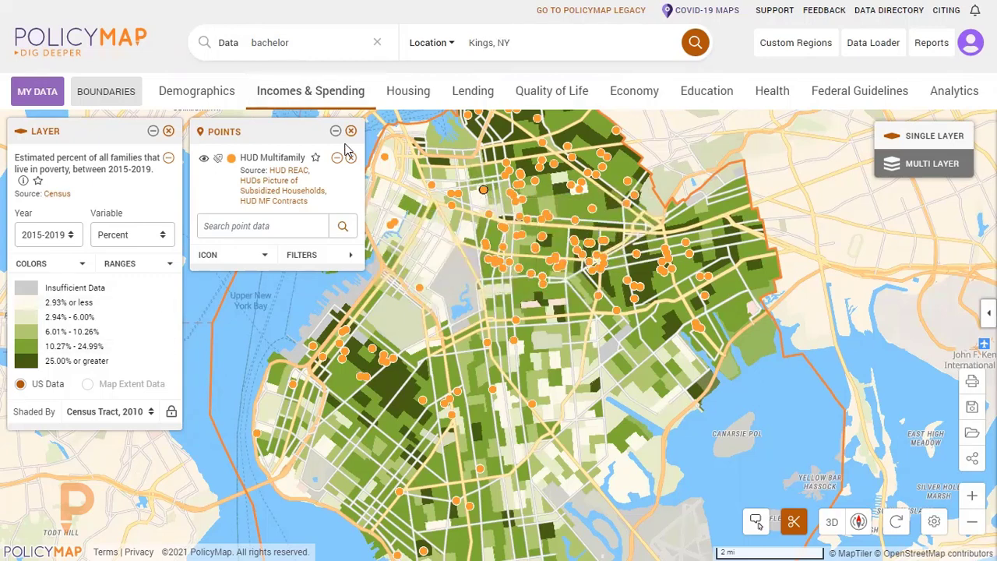
# Remove the HUD Multifamily points and the families in poverty layer, leaving only the New York area base map.
pyautogui.click(203, 159)
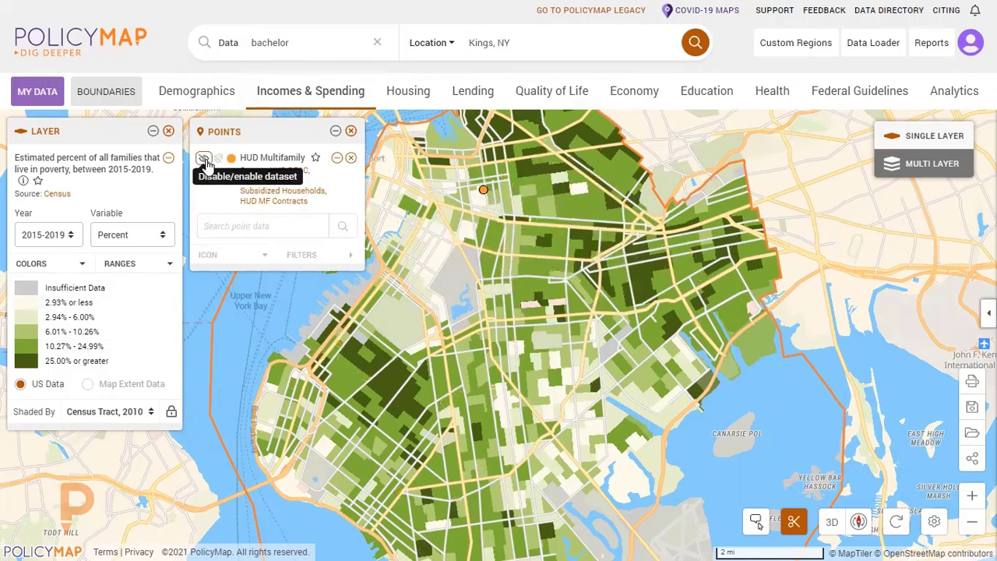
pyautogui.click(350, 131)
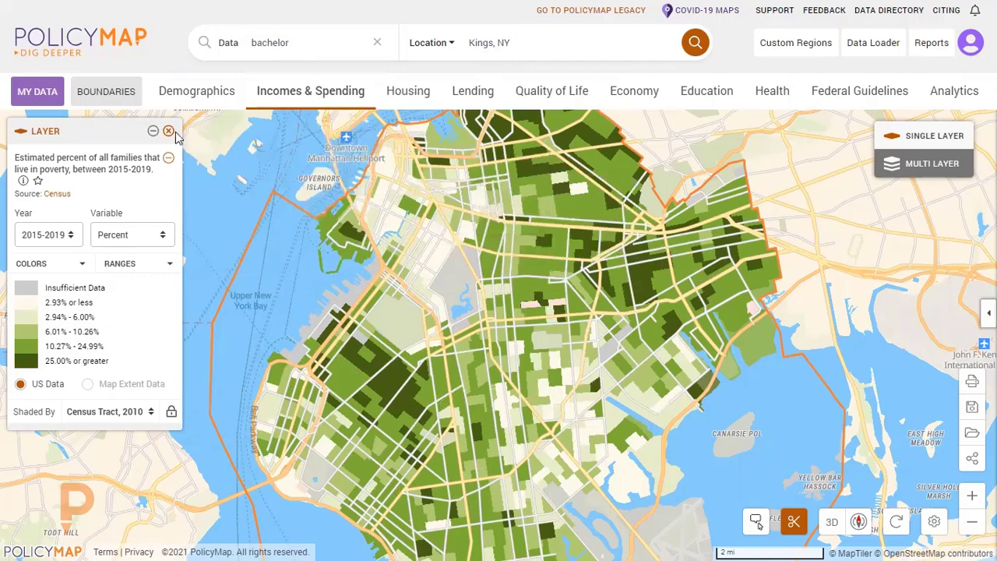
pyautogui.click(168, 131)
pyautogui.scroll(-2, 670, 273)
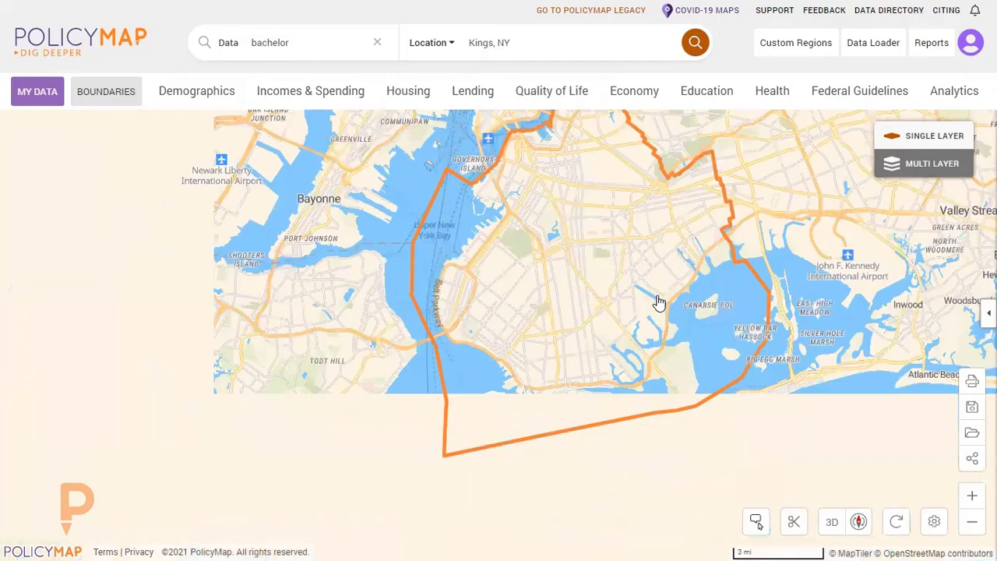
pyautogui.scroll(-2, 658, 302)
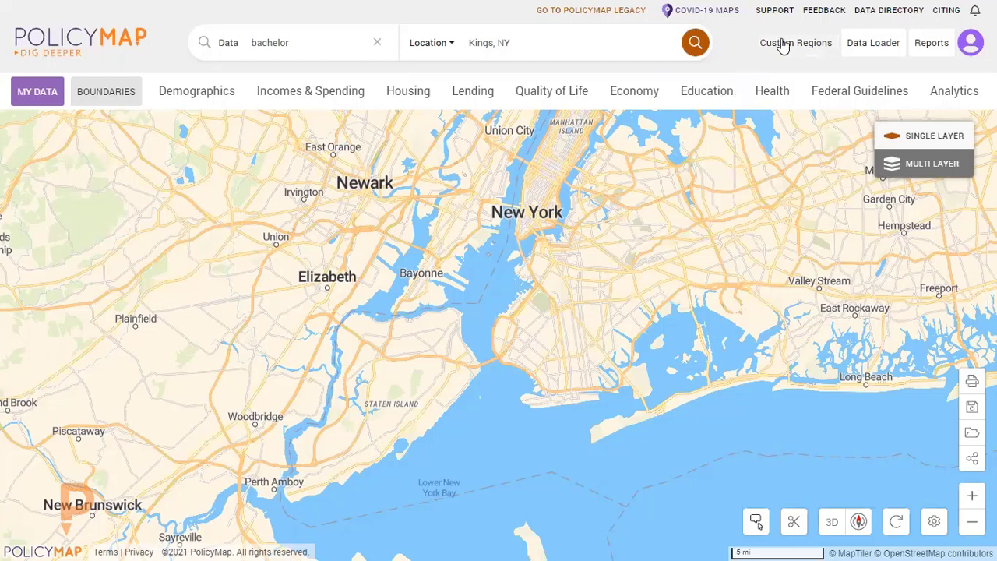
# Start an assembled custom region using County, 2010 as its boundary type.
pyautogui.click(783, 47)
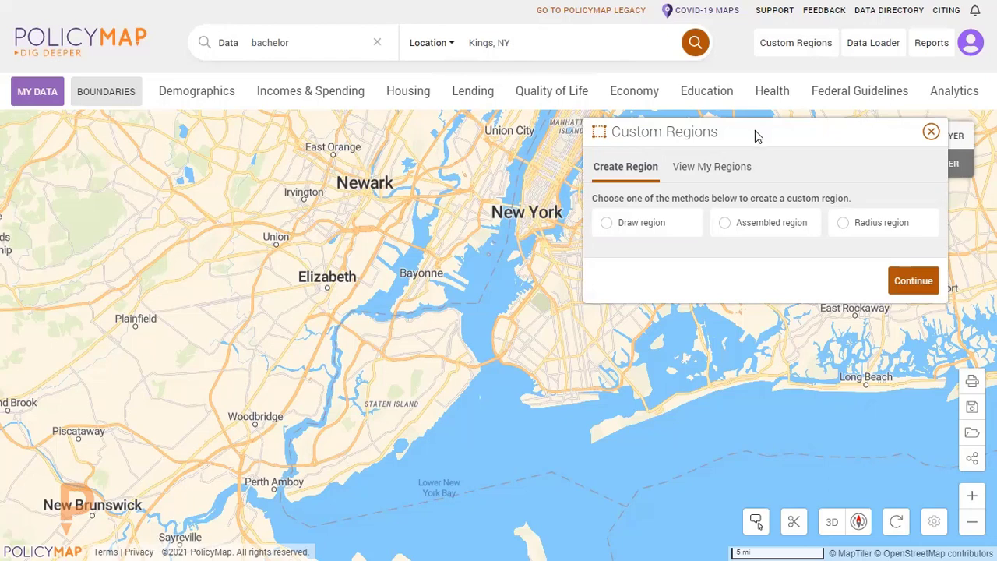
pyautogui.click(724, 226)
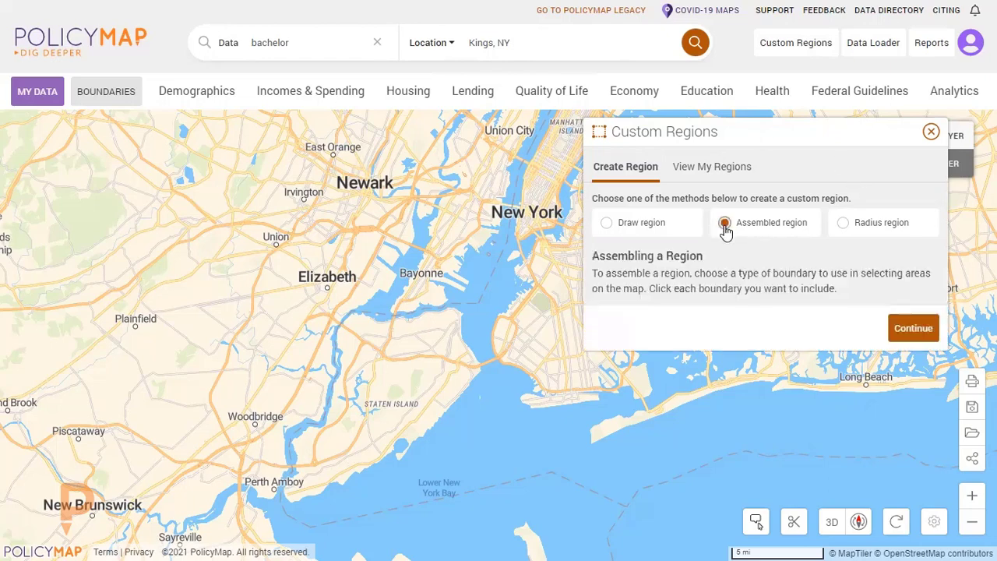
pyautogui.click(913, 328)
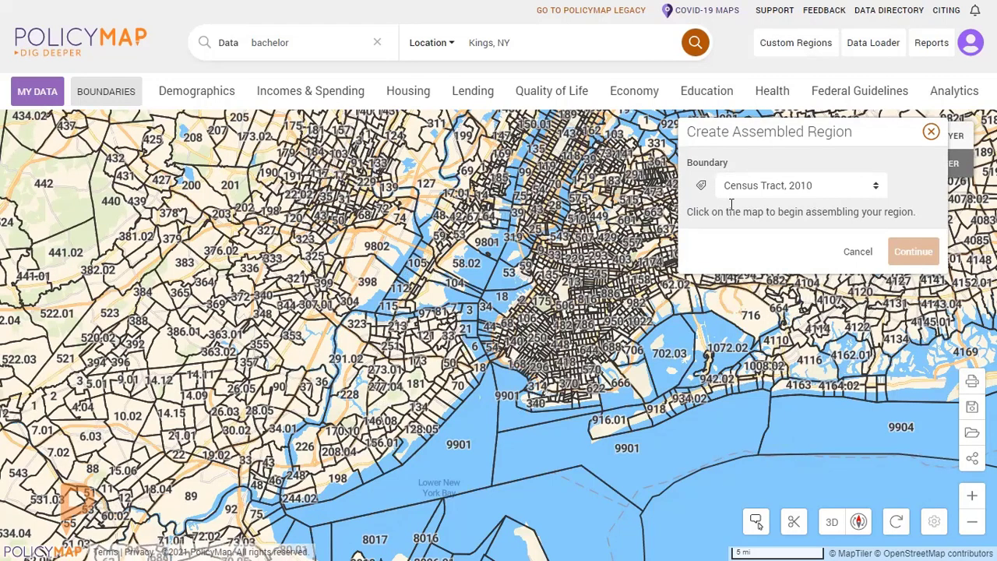
pyautogui.click(806, 193)
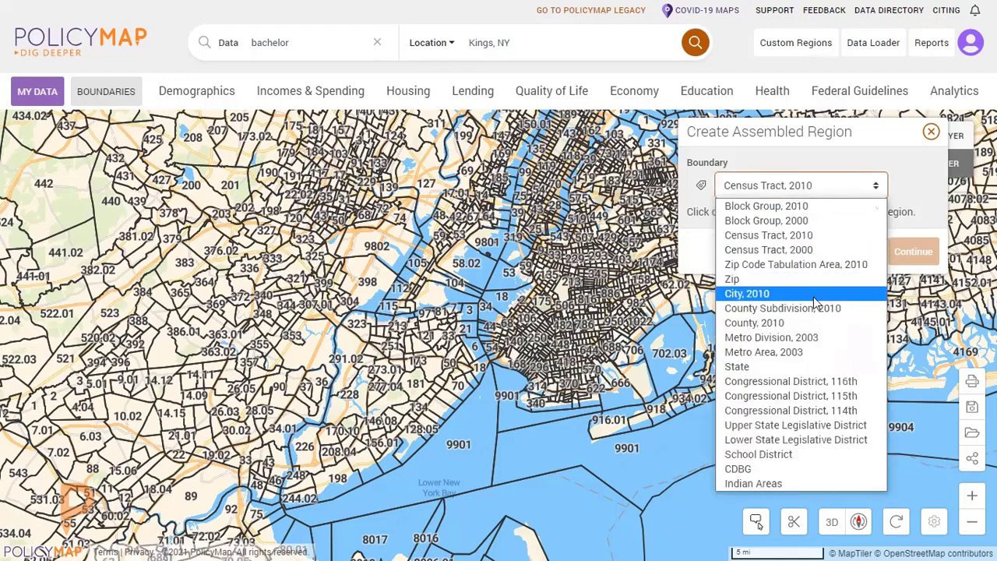
pyautogui.click(797, 323)
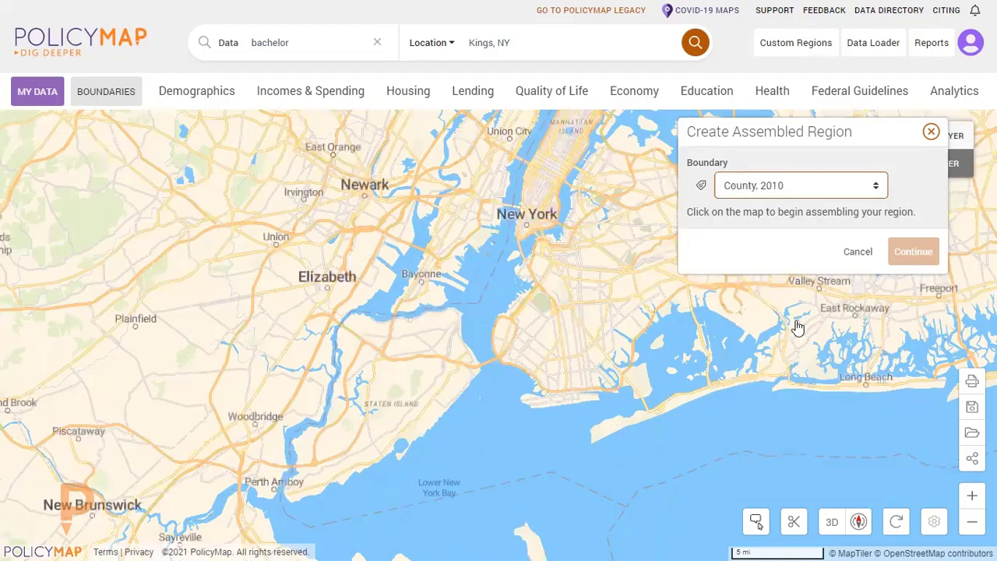
# Assemble the region from Essex, Hudson, Union, Passaic and Bergen counties in New Jersey and continue to its details.
pyautogui.scroll(-3, 419, 318)
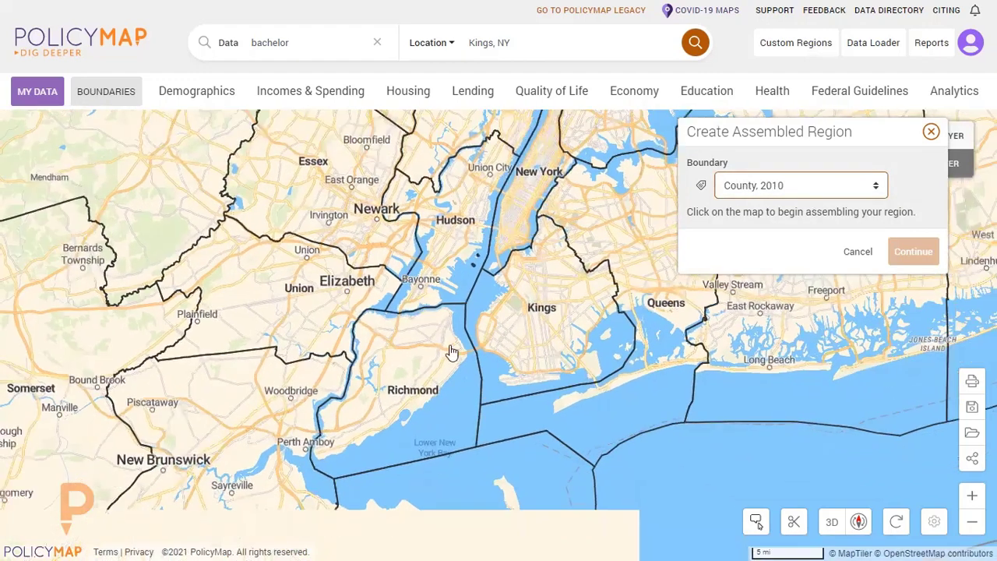
pyautogui.moveTo(419, 318); pyautogui.dragTo(466, 375)
pyautogui.click(373, 228)
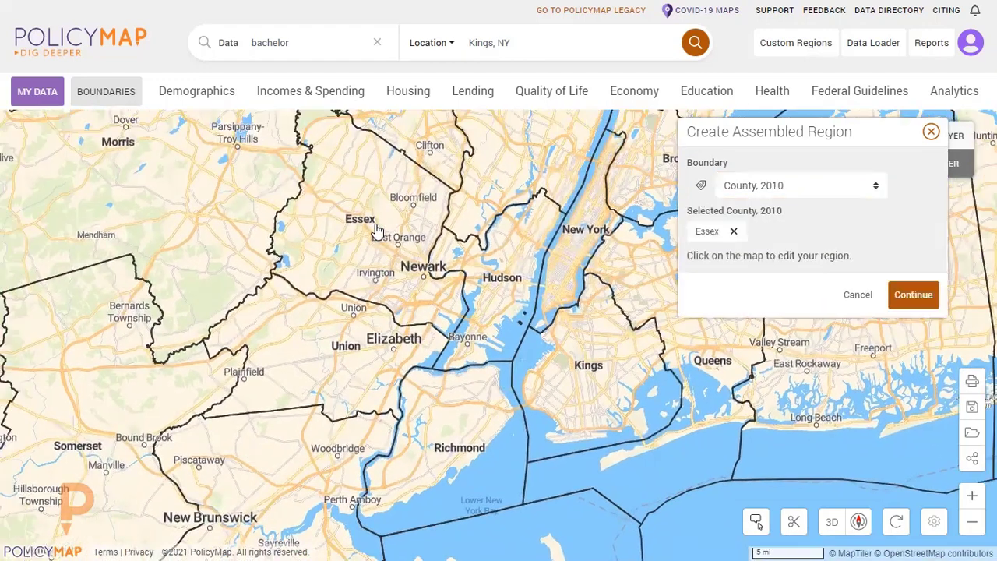
pyautogui.click(492, 281)
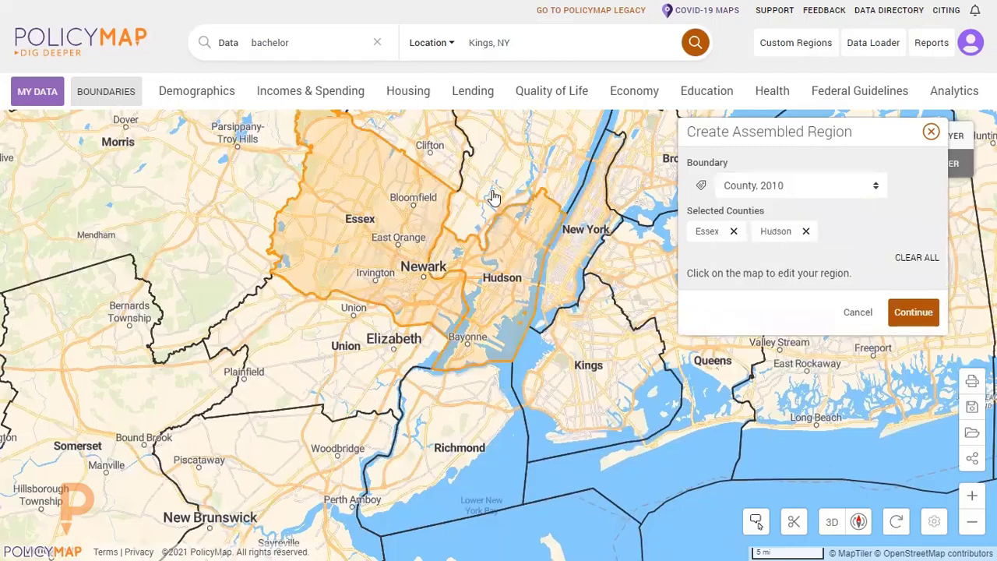
pyautogui.click(354, 367)
pyautogui.moveTo(421, 233); pyautogui.dragTo(378, 313)
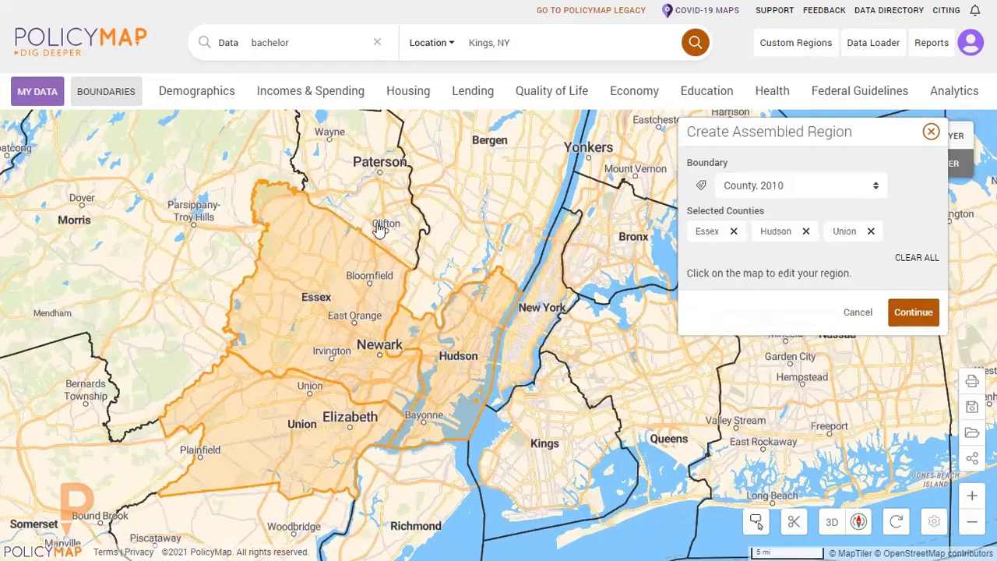
pyautogui.click(379, 229)
pyautogui.click(500, 276)
pyautogui.scroll(-3, 484, 292)
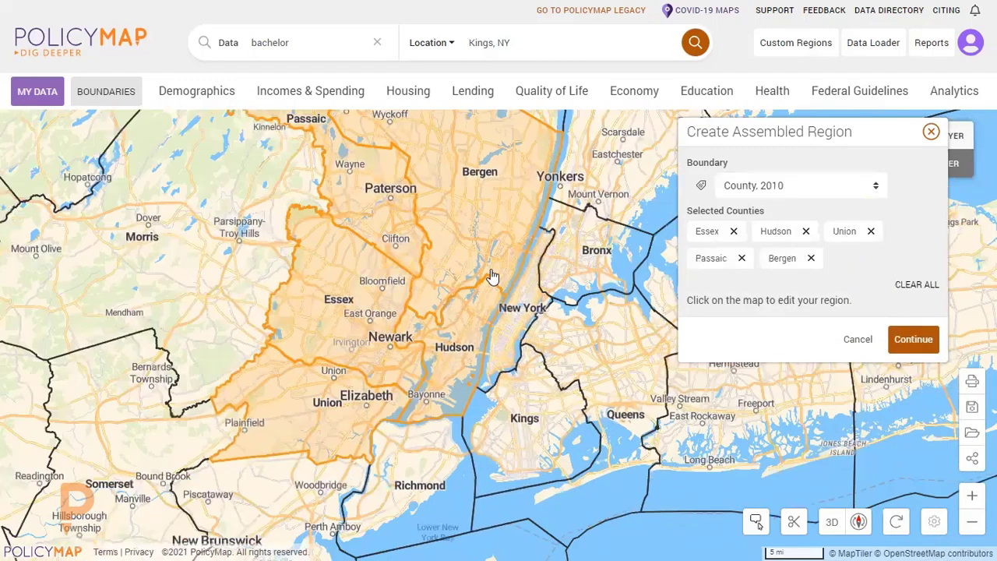
pyautogui.moveTo(492, 276); pyautogui.dragTo(459, 346)
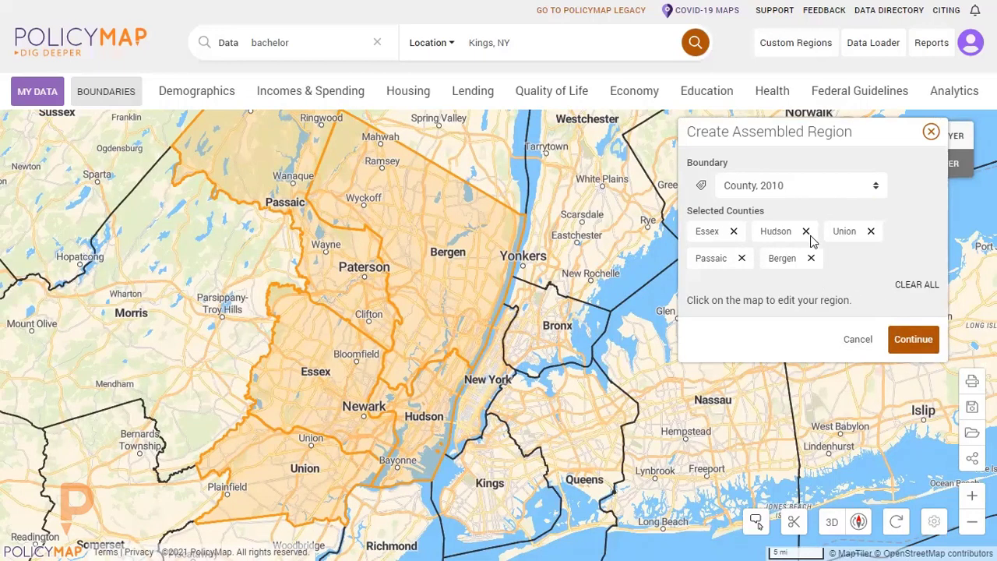
pyautogui.click(925, 341)
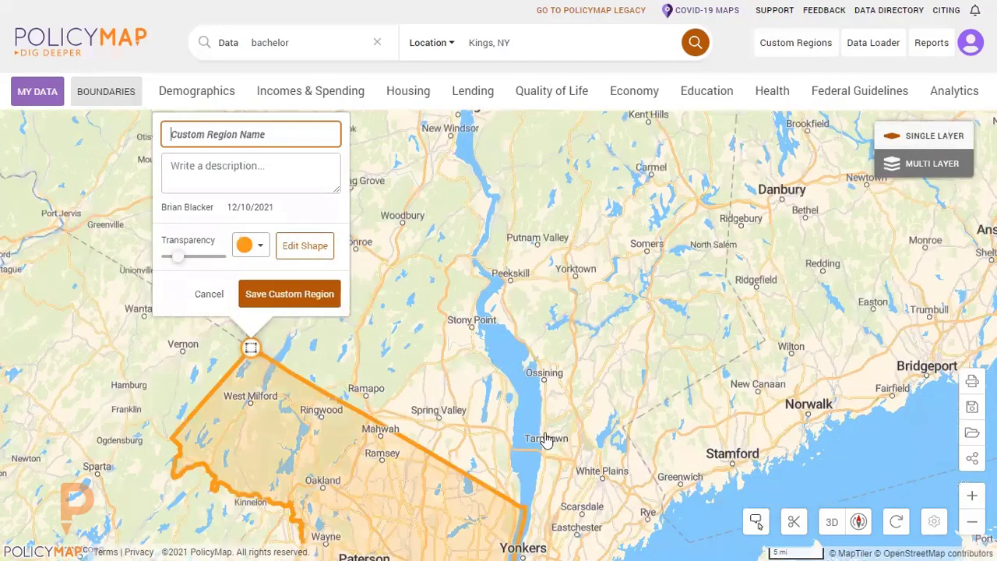
# Name the custom region Assembled North Jersey.
pyautogui.moveTo(546, 439); pyautogui.dragTo(574, 200)
pyautogui.scroll(-3, 574, 199)
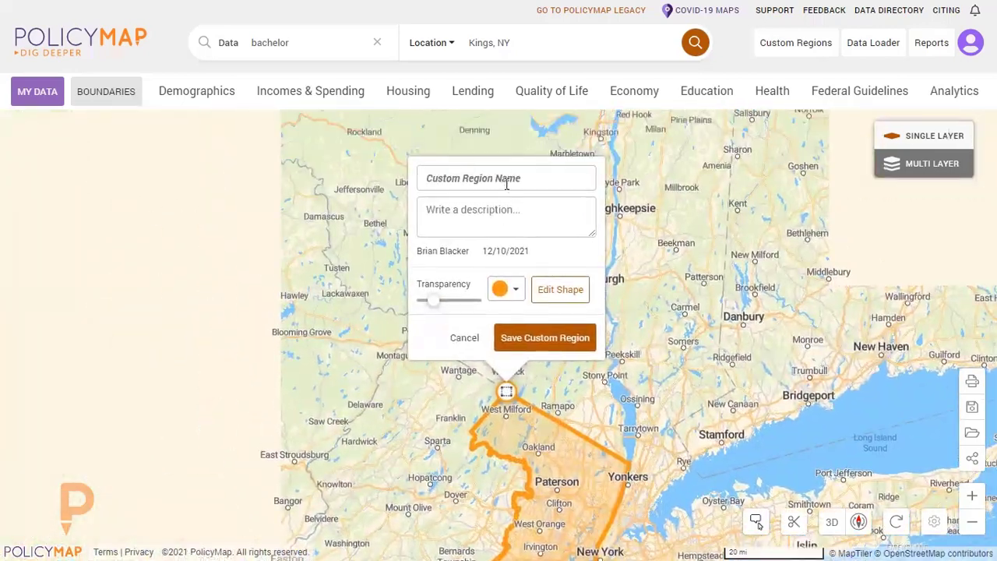
pyautogui.click(506, 179)
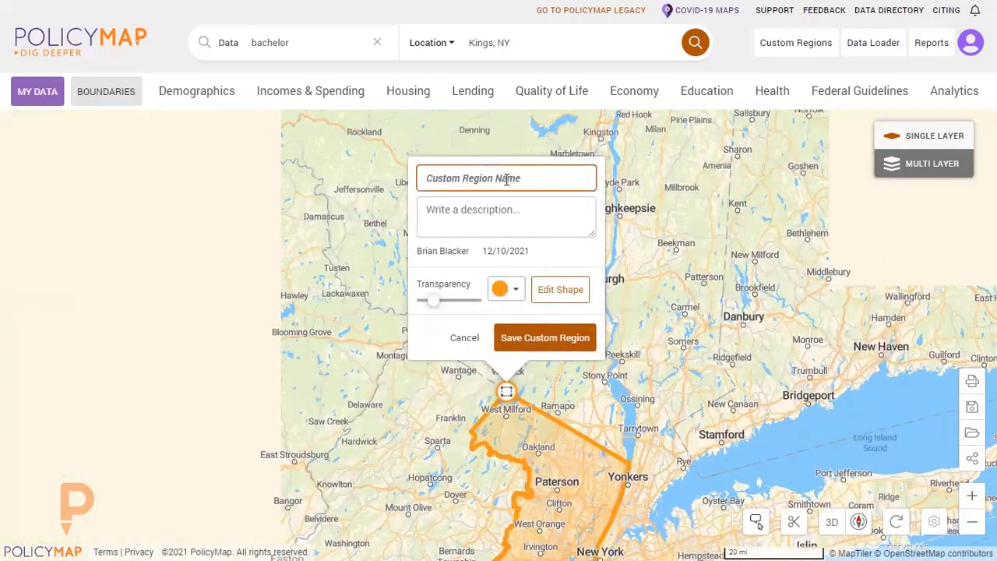
pyautogui.write('Assembled North Jersey')
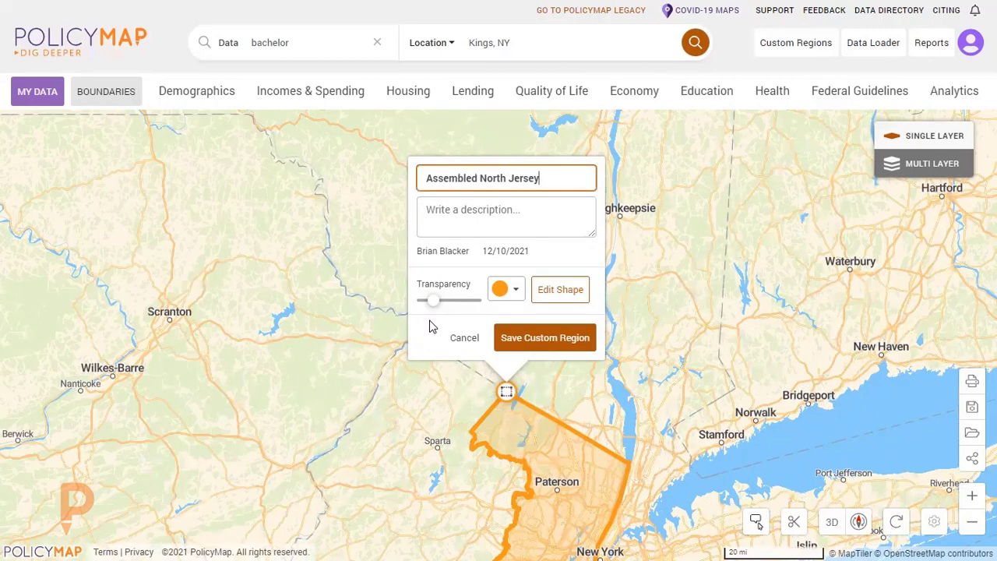
# Recolour the region bright blue, make its fill slightly less transparent, and save the custom region.
pyautogui.click(518, 290)
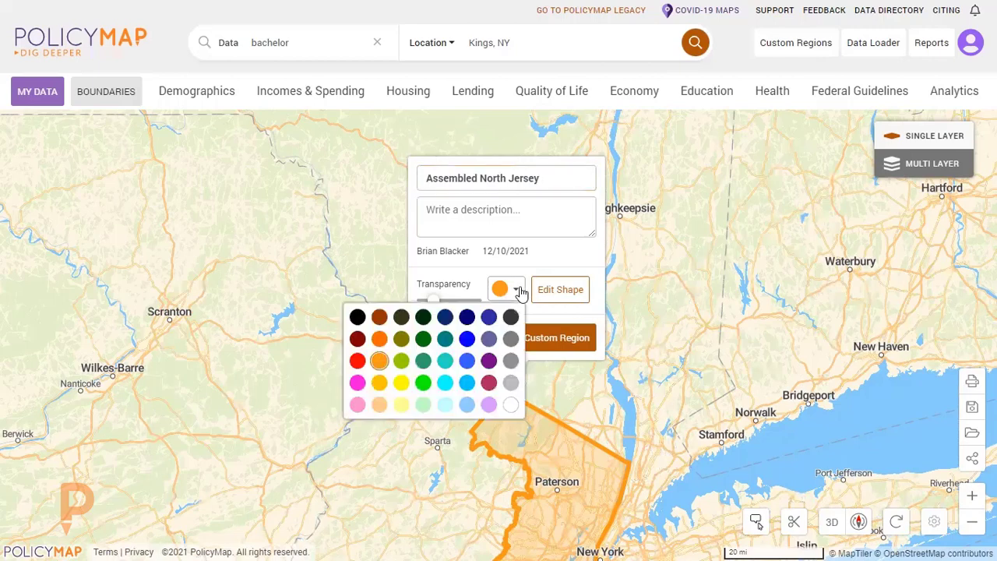
pyautogui.click(466, 382)
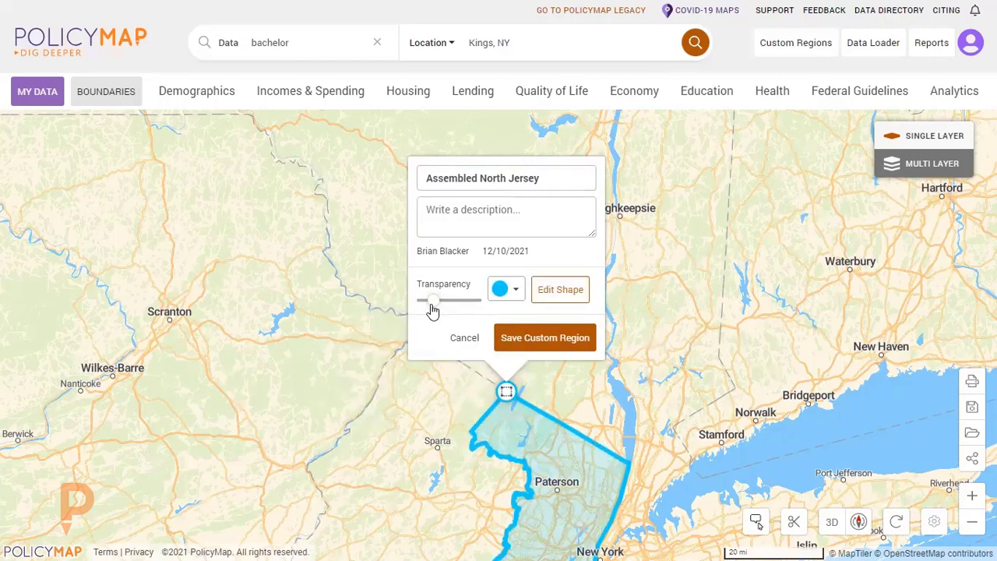
pyautogui.moveTo(433, 302)
pyautogui.mouseDown()
pyautogui.moveTo(460, 312)
pyautogui.moveTo(437, 312)
pyautogui.mouseUp()
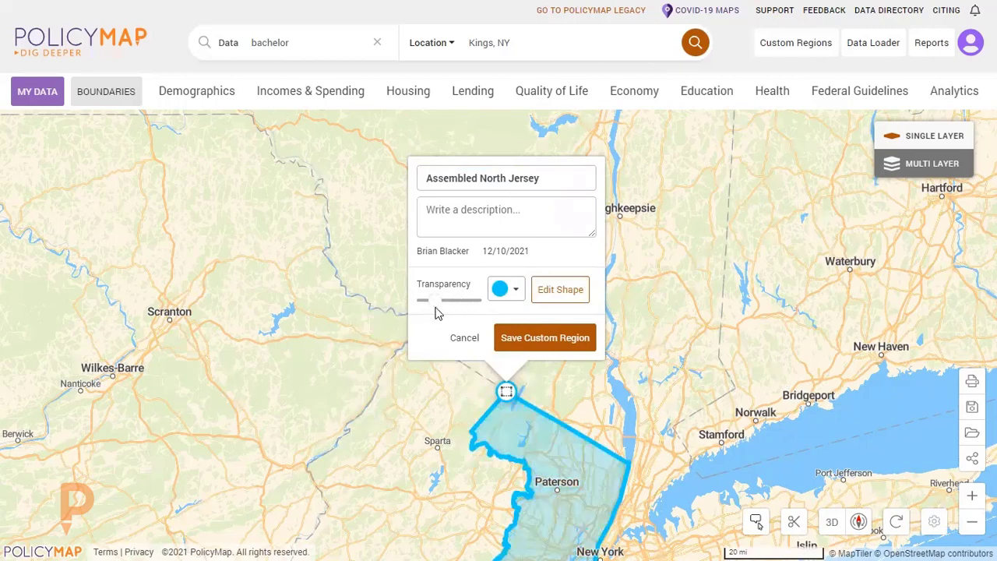
pyautogui.click(553, 340)
pyautogui.moveTo(702, 339); pyautogui.dragTo(704, 292)
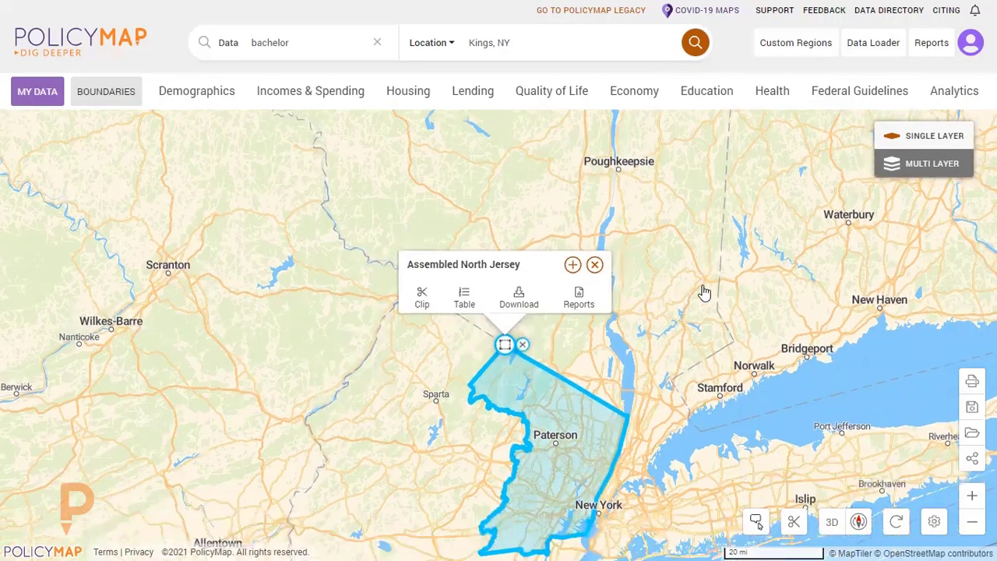
# Look through the list of saved custom regions and close it.
pyautogui.click(812, 47)
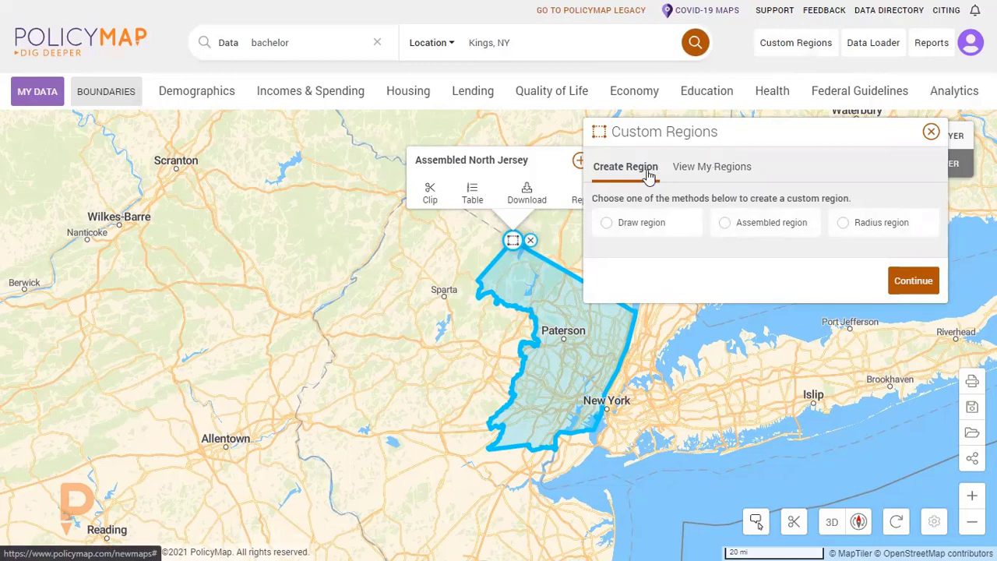
pyautogui.click(701, 167)
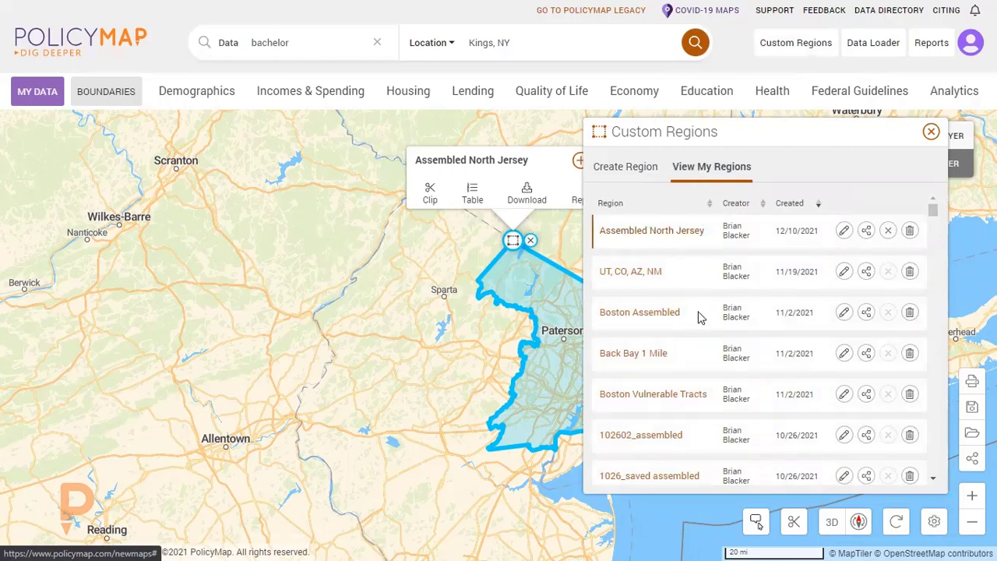
pyautogui.scroll(-4, 705, 323)
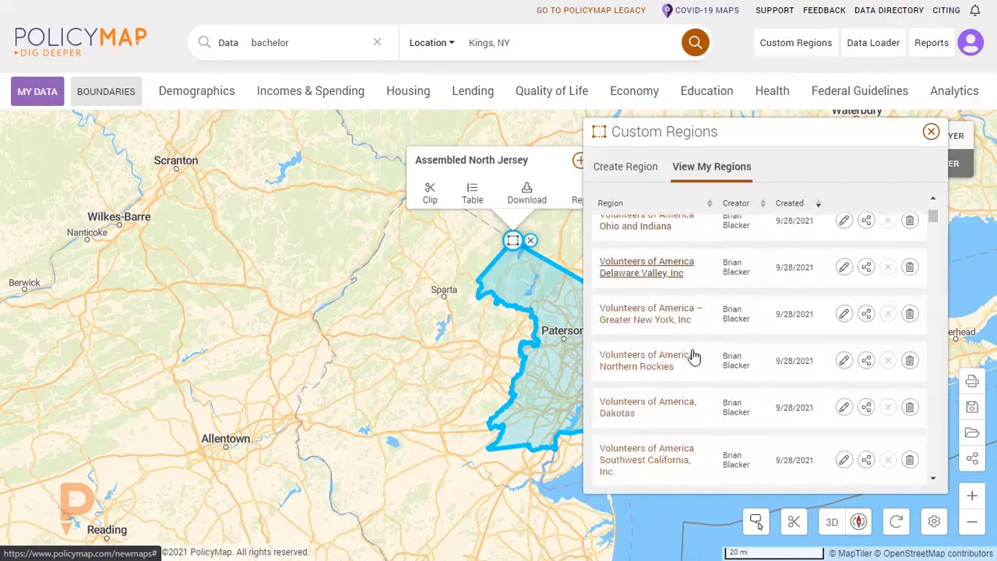
pyautogui.scroll(6, 692, 356)
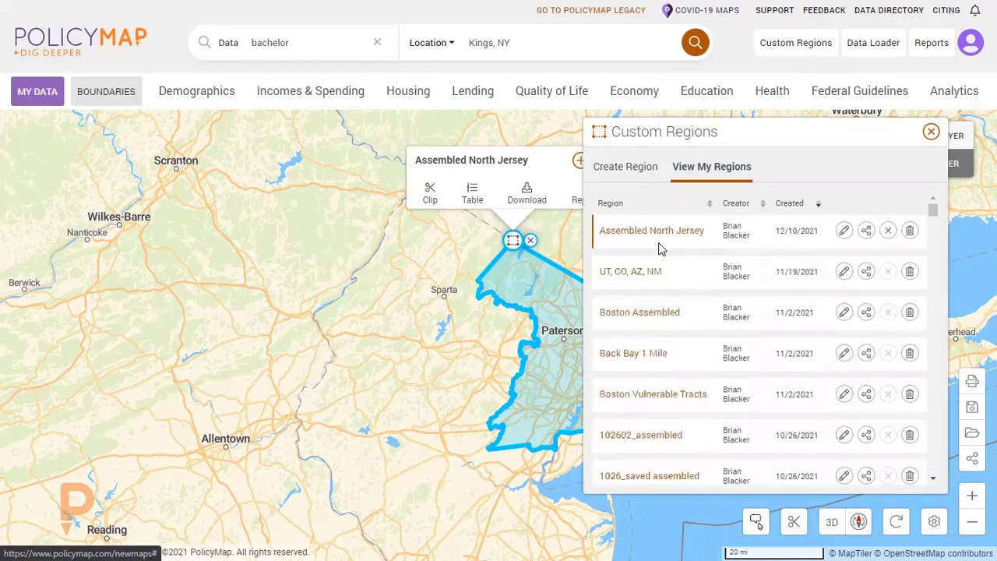
pyautogui.click(931, 133)
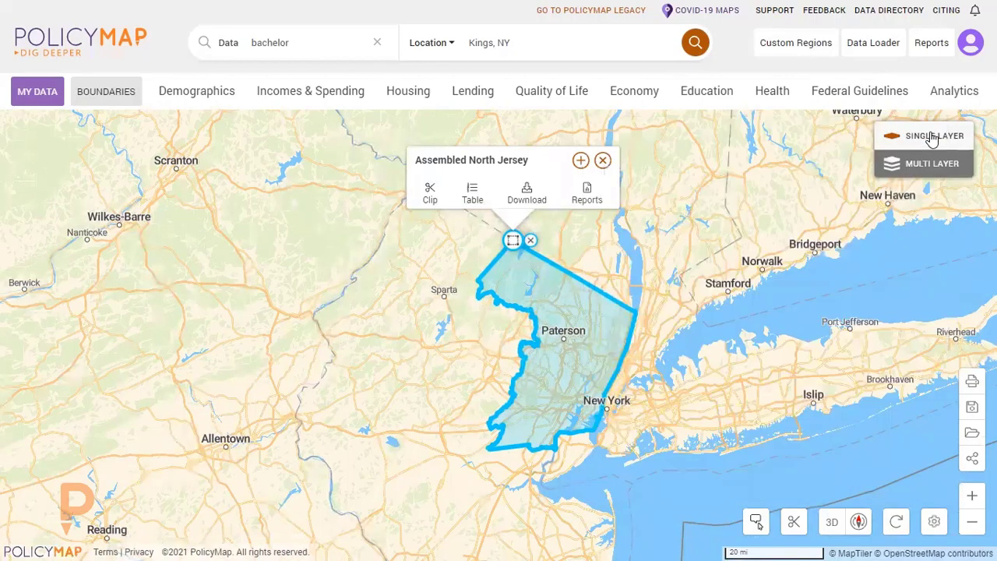
# Edit the shape of Assembled North Jersey to remove Bergen County, and save the region.
pyautogui.click(579, 162)
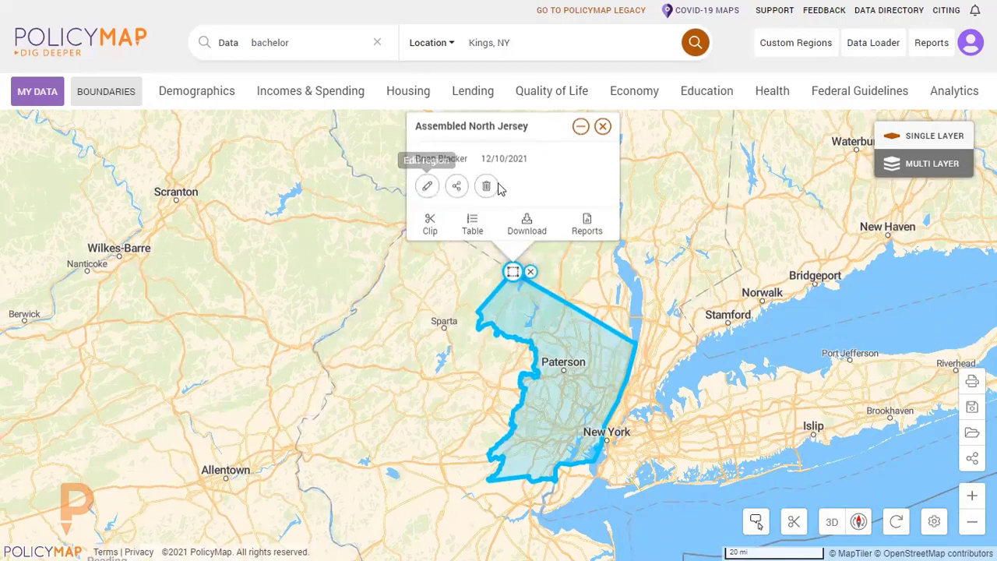
pyautogui.click(426, 187)
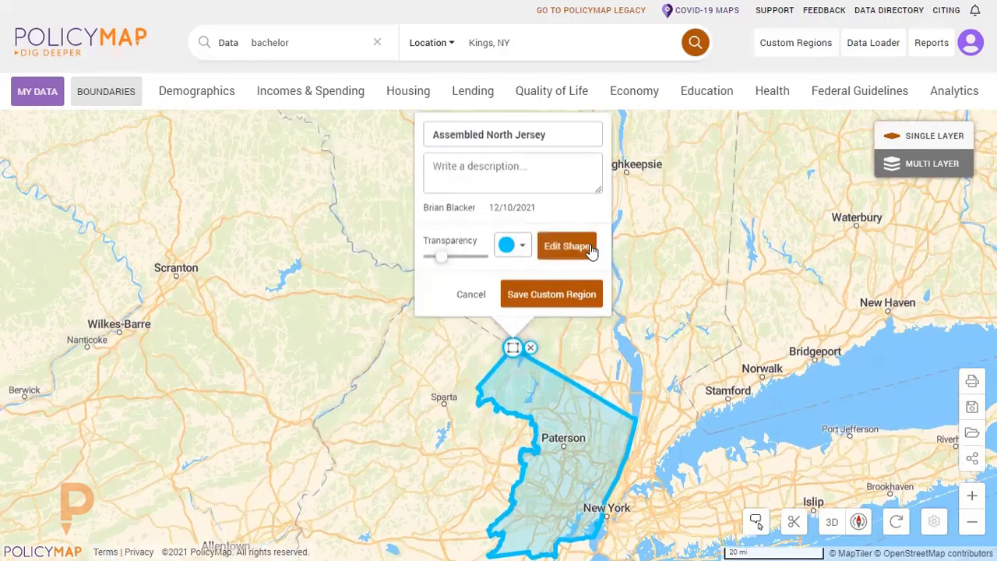
pyautogui.click(590, 248)
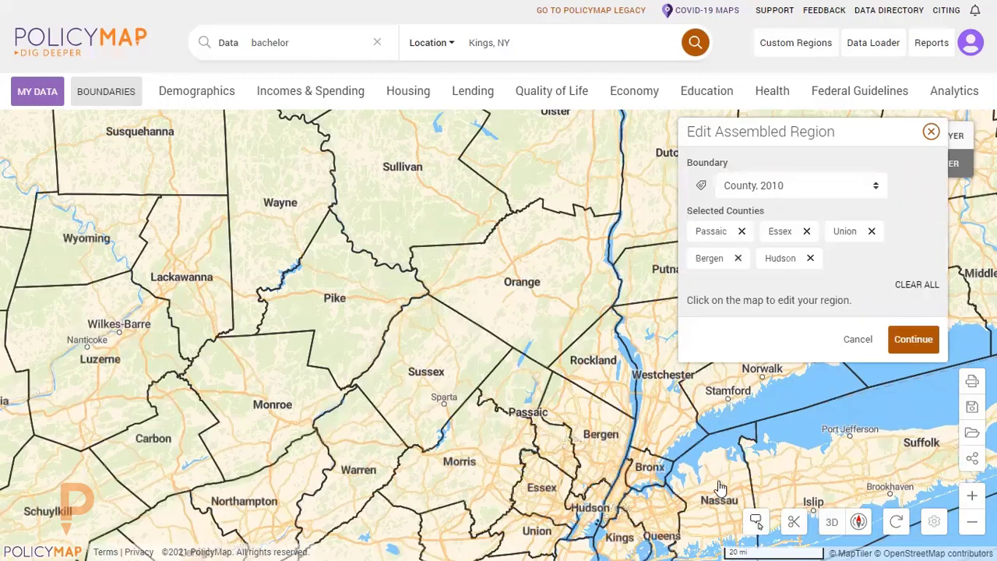
pyautogui.click(738, 259)
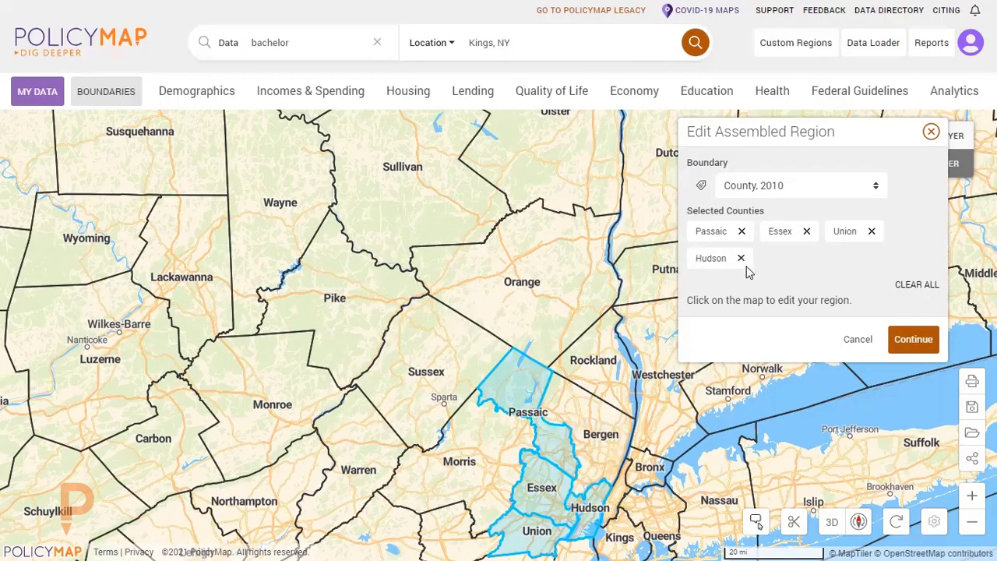
pyautogui.click(921, 347)
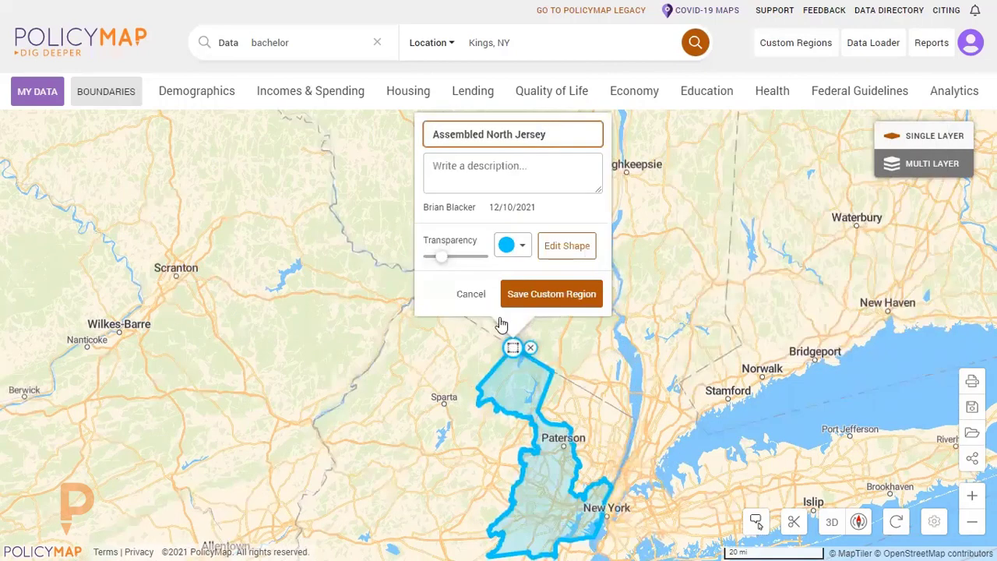
pyautogui.click(555, 298)
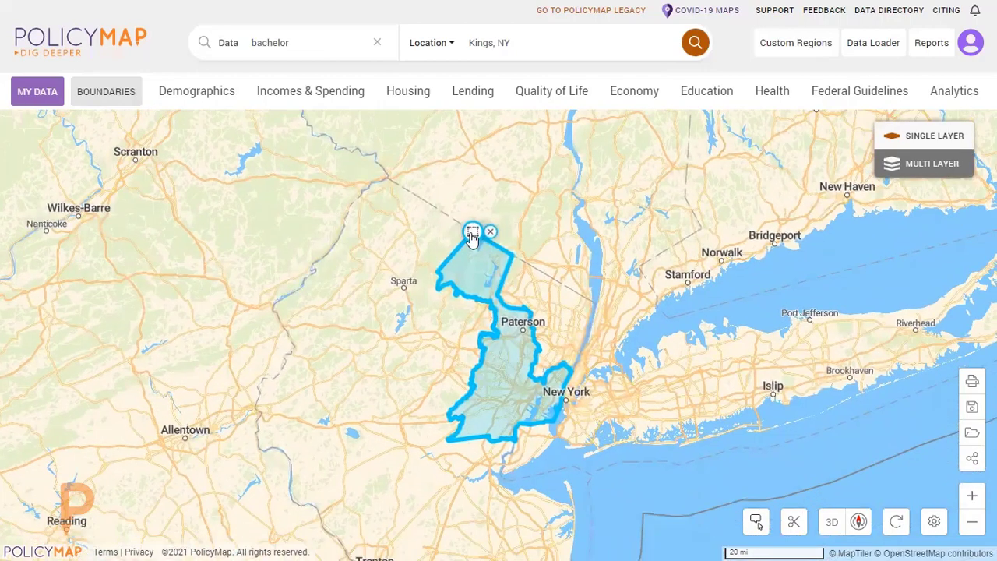
# View the form for sharing Assembled North Jersey with another subscriber, and close it along with the region's details.
pyautogui.click(472, 231)
pyautogui.click(540, 153)
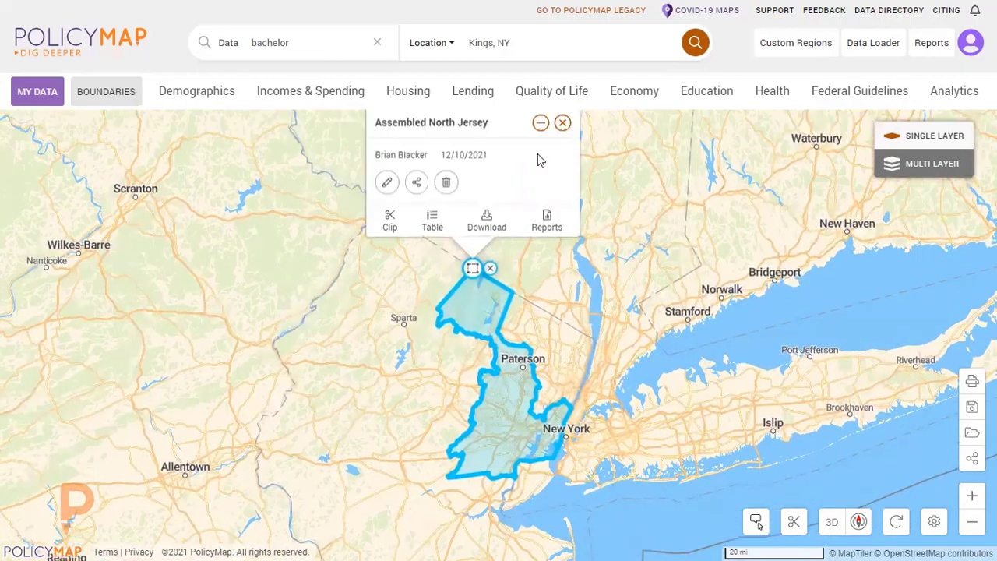
pyautogui.click(416, 186)
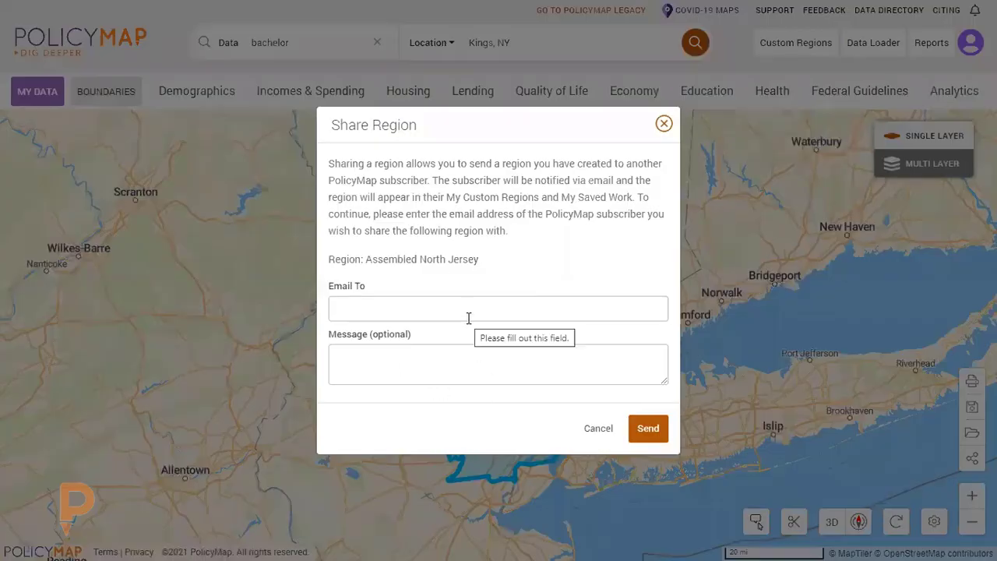
pyautogui.click(663, 124)
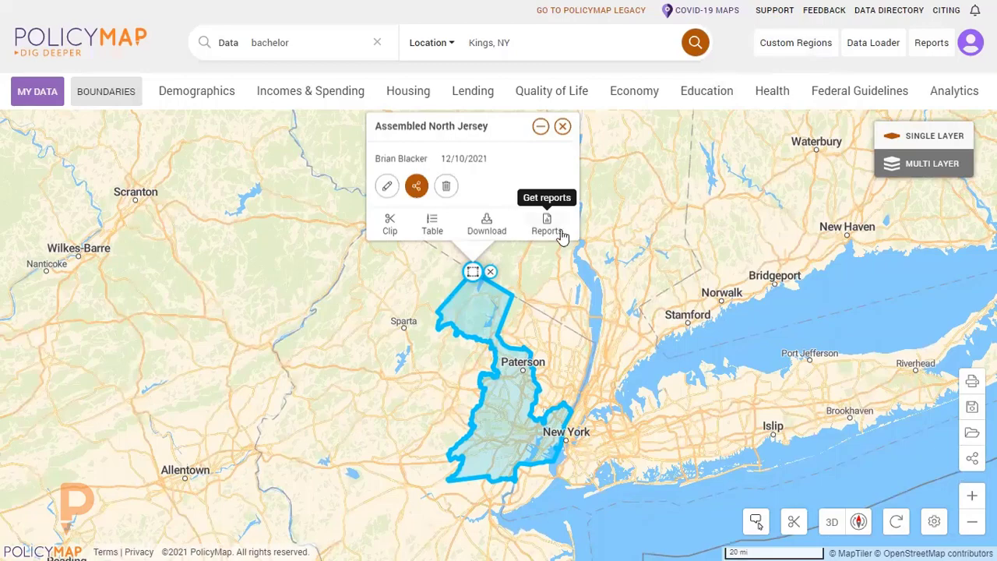
pyautogui.click(564, 127)
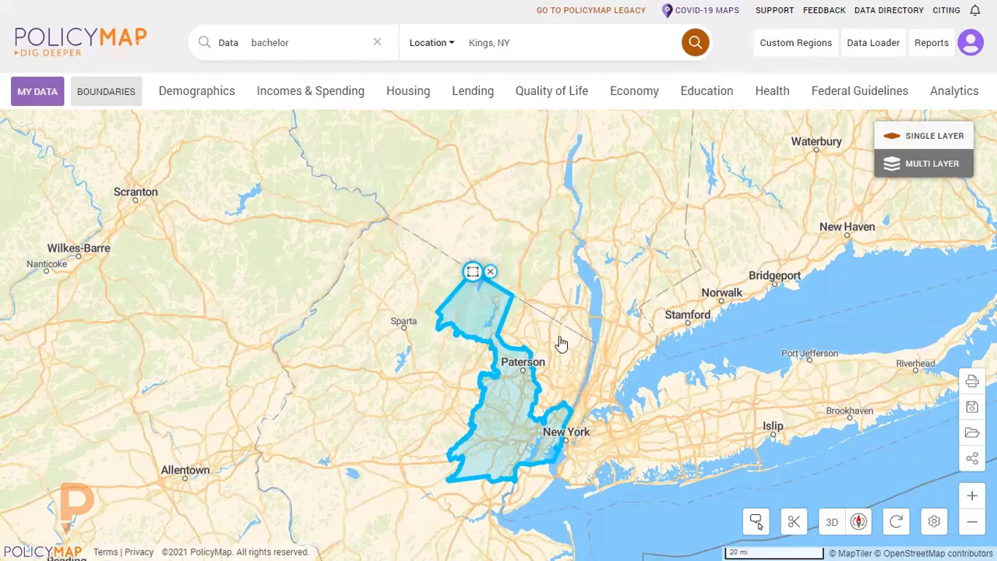
# Map the percent of all households that rent a home, 2015-2019, shaded by Census Tract, 2010.
pyautogui.scroll(2, 589, 322)
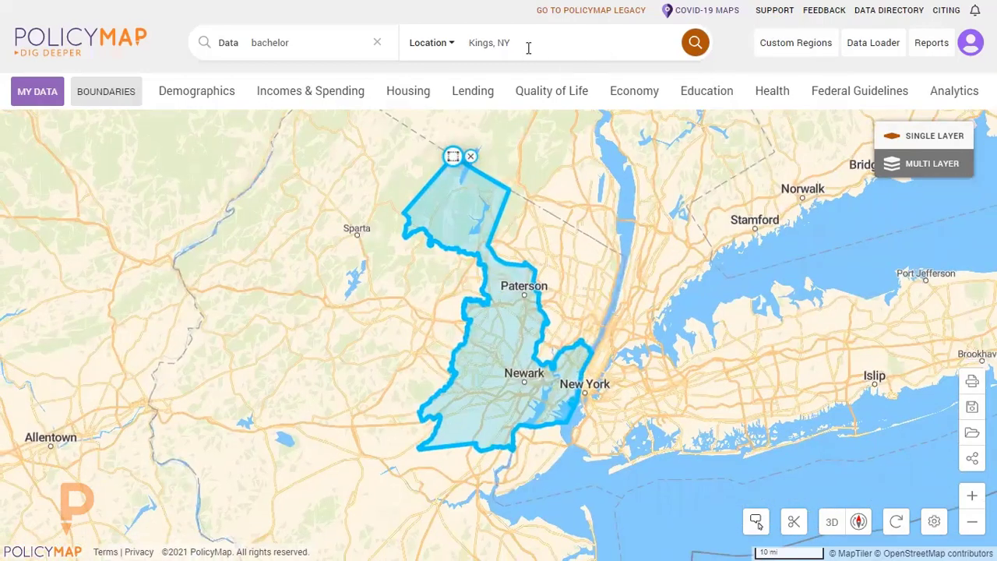
pyautogui.click(429, 96)
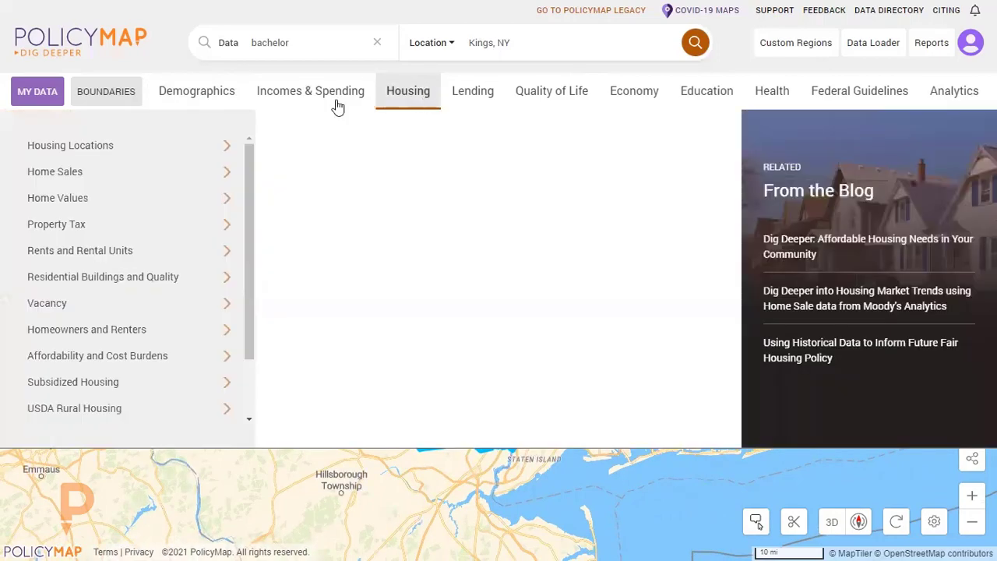
pyautogui.click(207, 327)
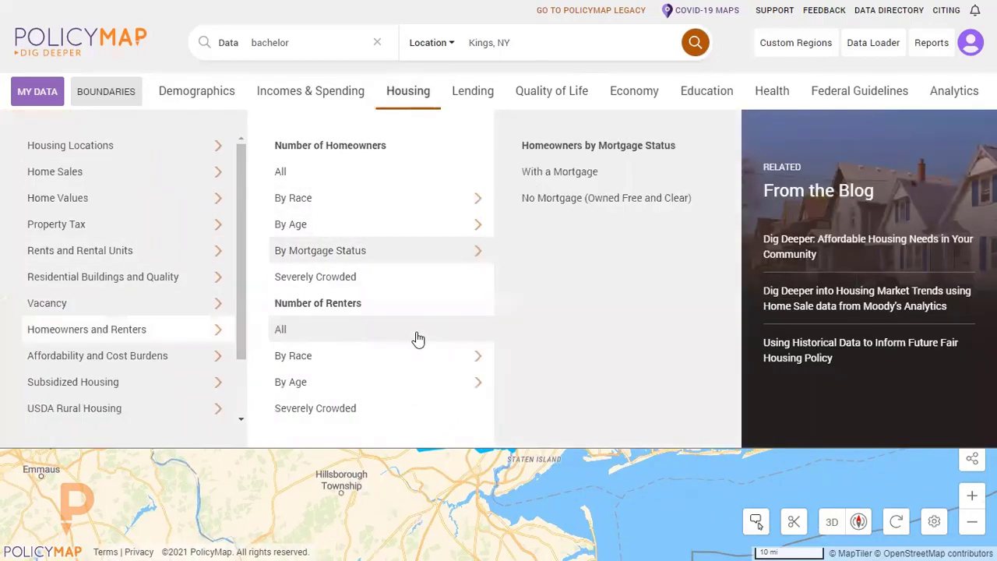
pyautogui.click(415, 335)
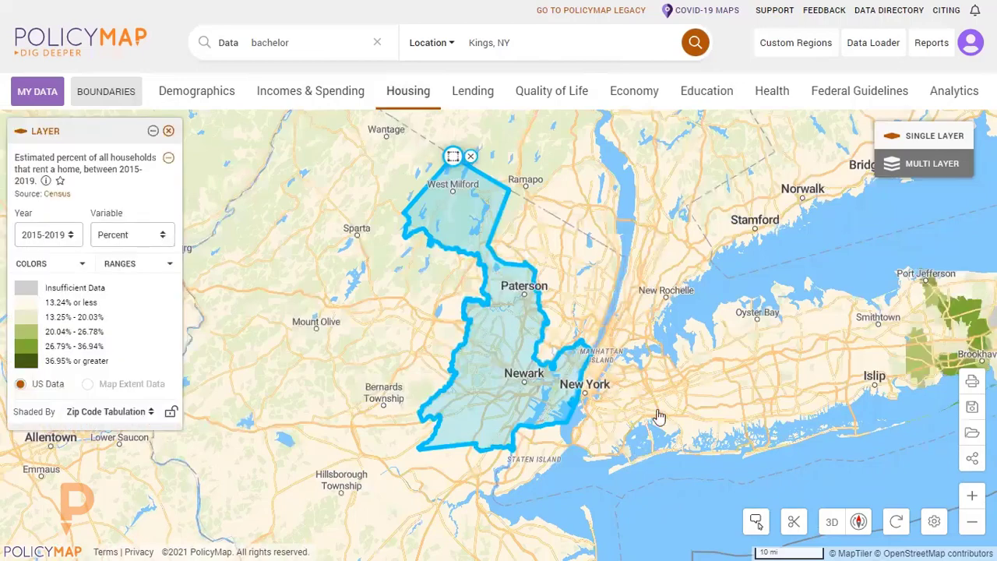
pyautogui.click(109, 411)
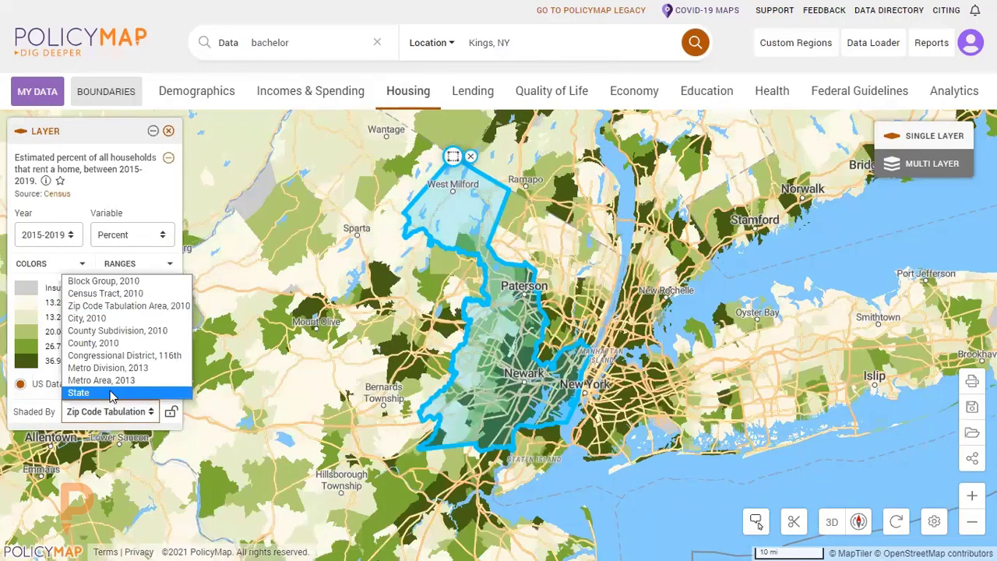
pyautogui.click(117, 293)
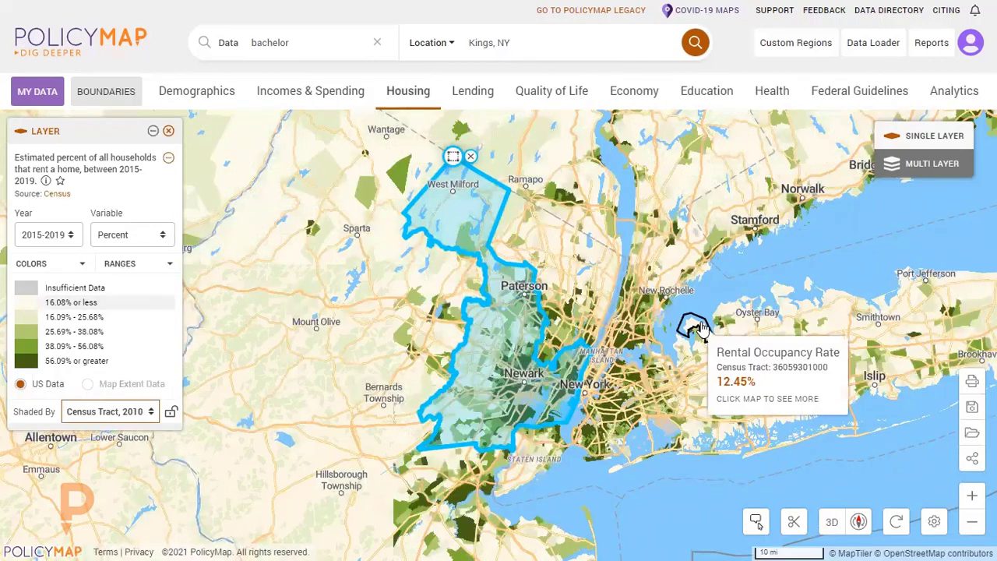
# Lock the rental layer's shading to Census Tract, 2010, and clip its data to the Assembled North Jersey region.
pyautogui.scroll(2, 621, 413)
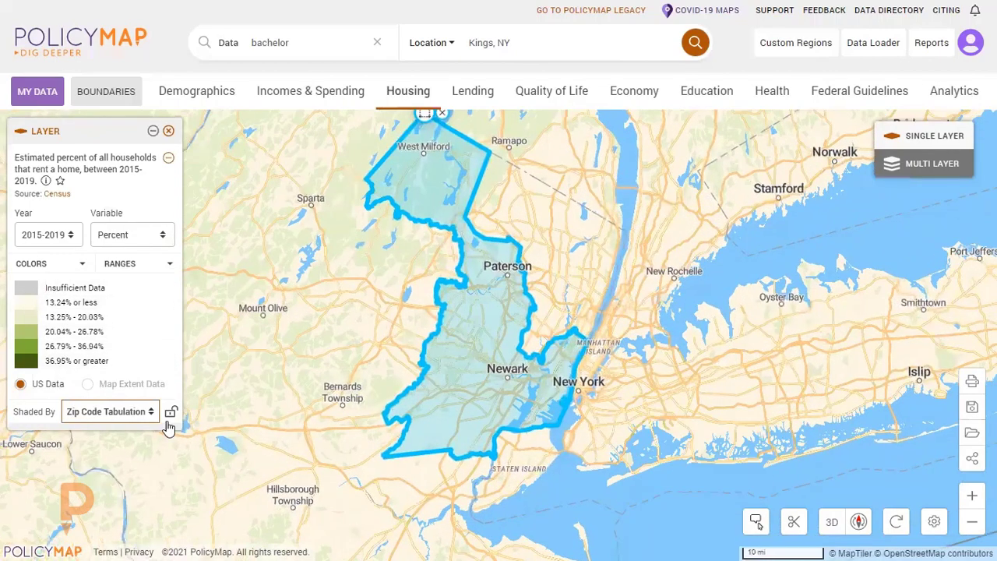
pyautogui.click(141, 411)
pyautogui.click(105, 293)
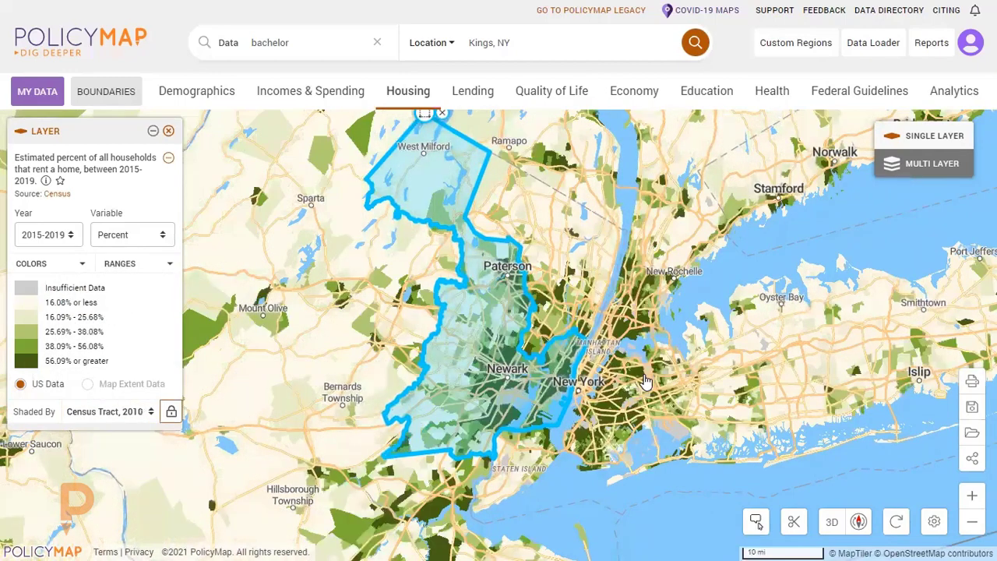
pyautogui.click(426, 117)
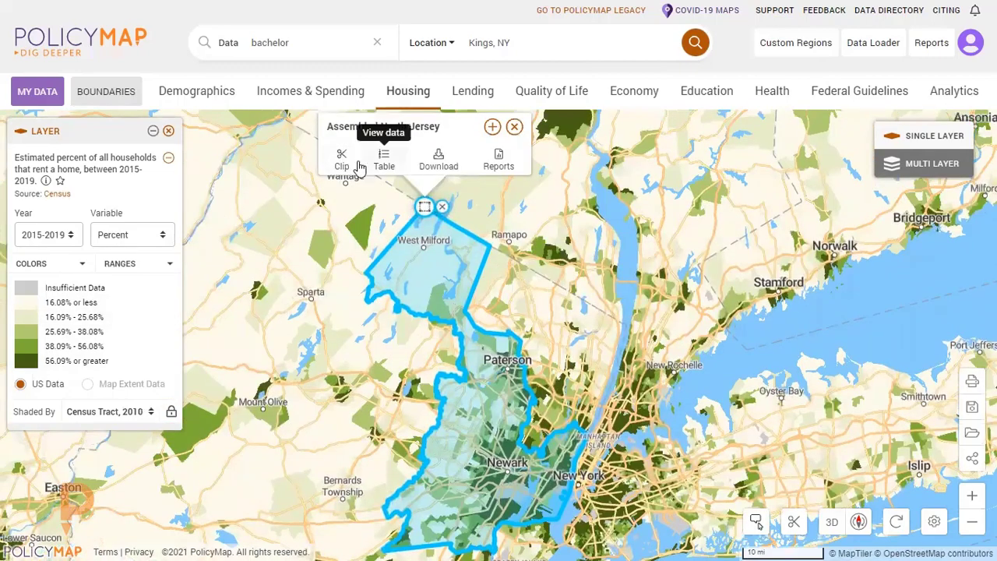
pyautogui.click(345, 165)
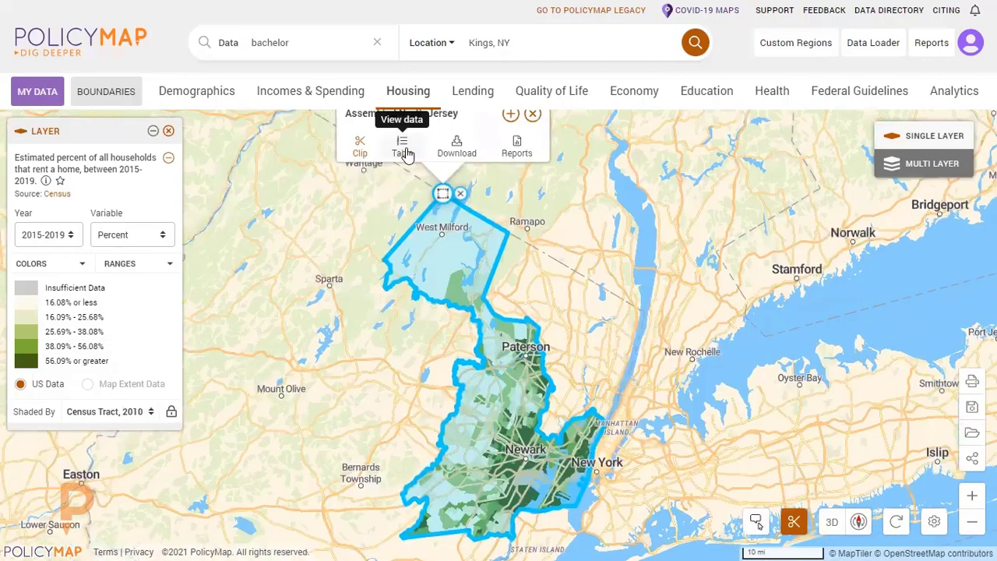
# Look through the Rental Occupancy Rate table of census tracts for Assembled North Jersey, view the download options, and collapse the data view.
pyautogui.click(405, 153)
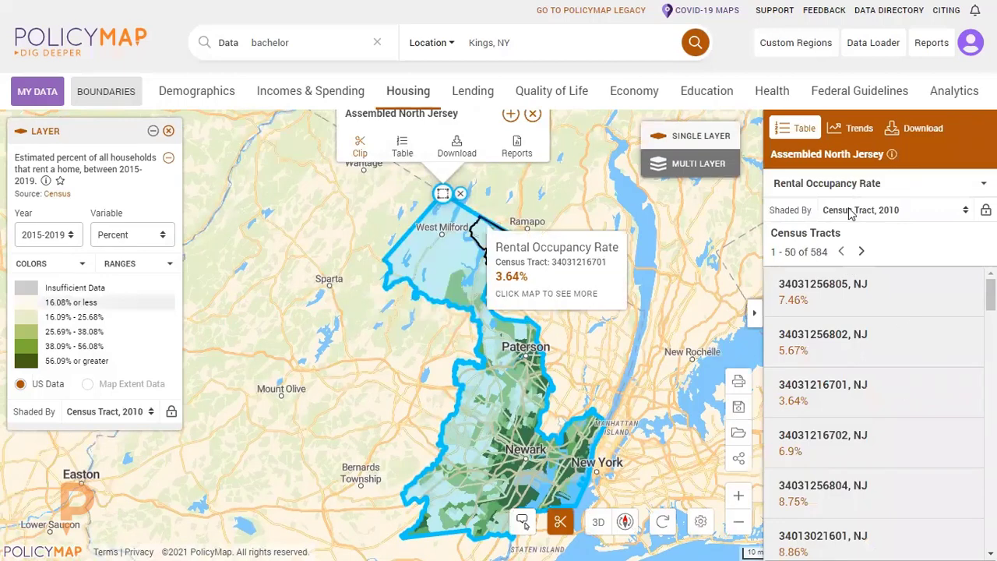
pyautogui.scroll(-2, 923, 362)
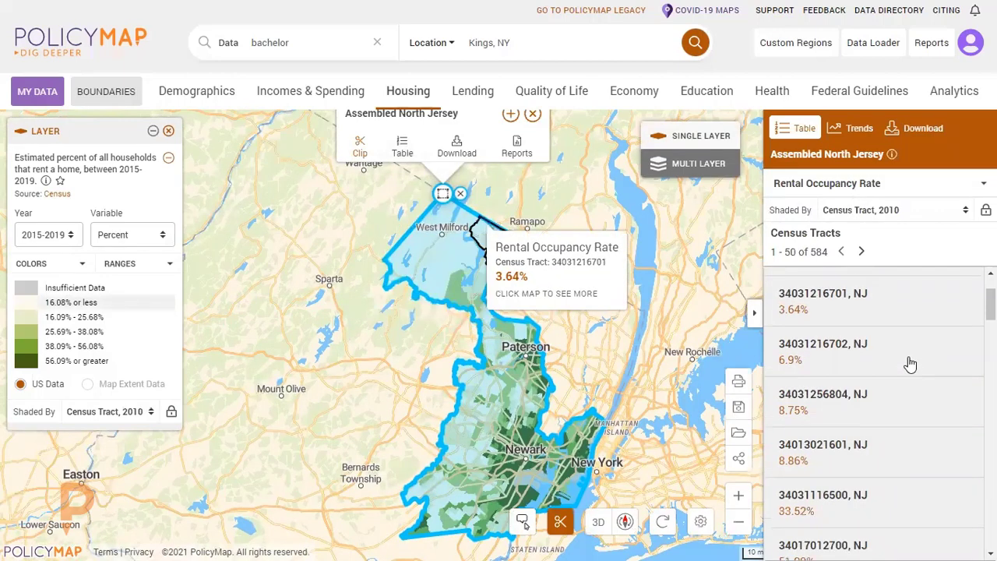
pyautogui.scroll(-3, 911, 364)
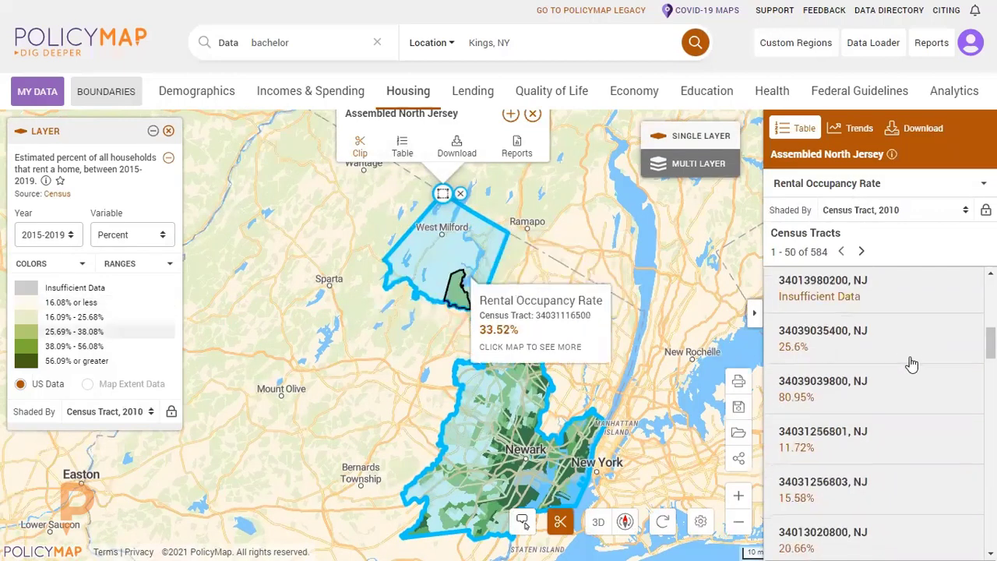
pyautogui.scroll(-4, 911, 363)
pyautogui.scroll(9, 912, 362)
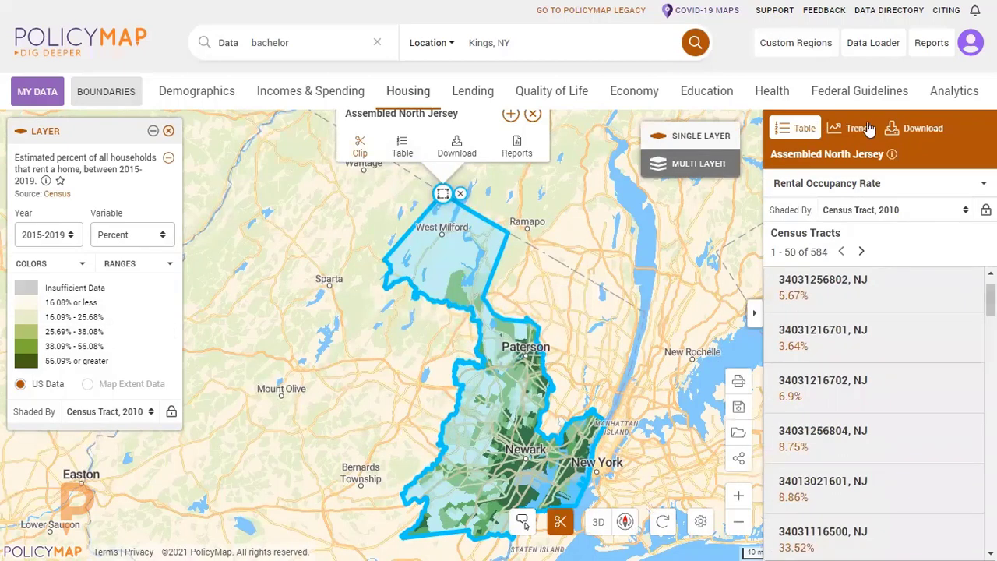
pyautogui.click(903, 127)
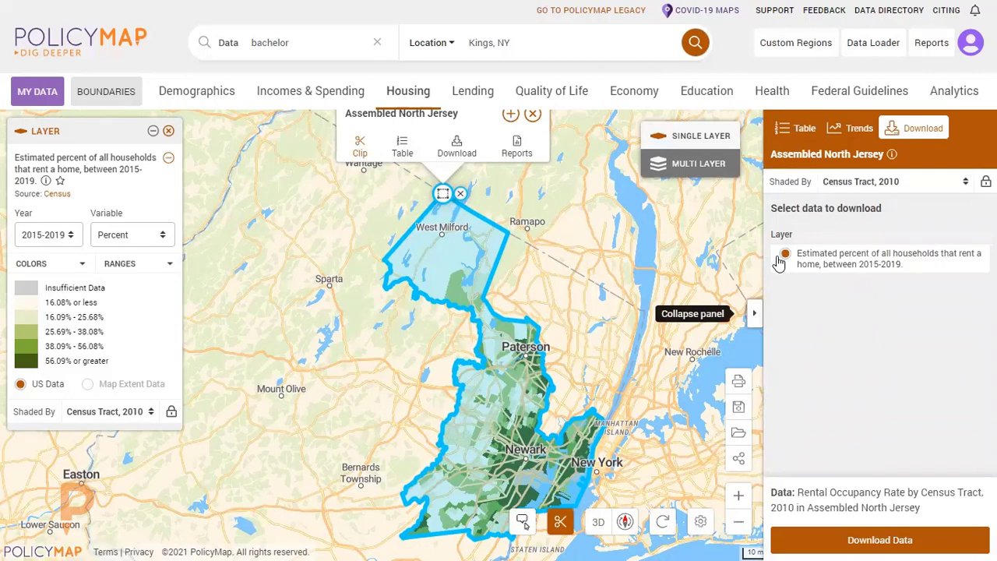
pyautogui.click(754, 316)
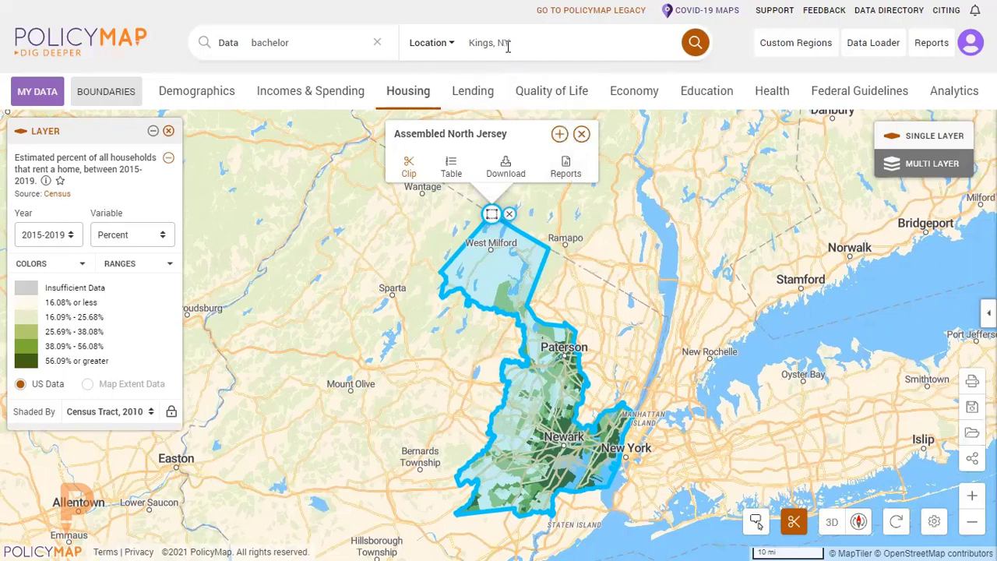
# Generate a Community Profile report for Assembled North Jersey and dismiss the data availability notice.
pyautogui.click(570, 173)
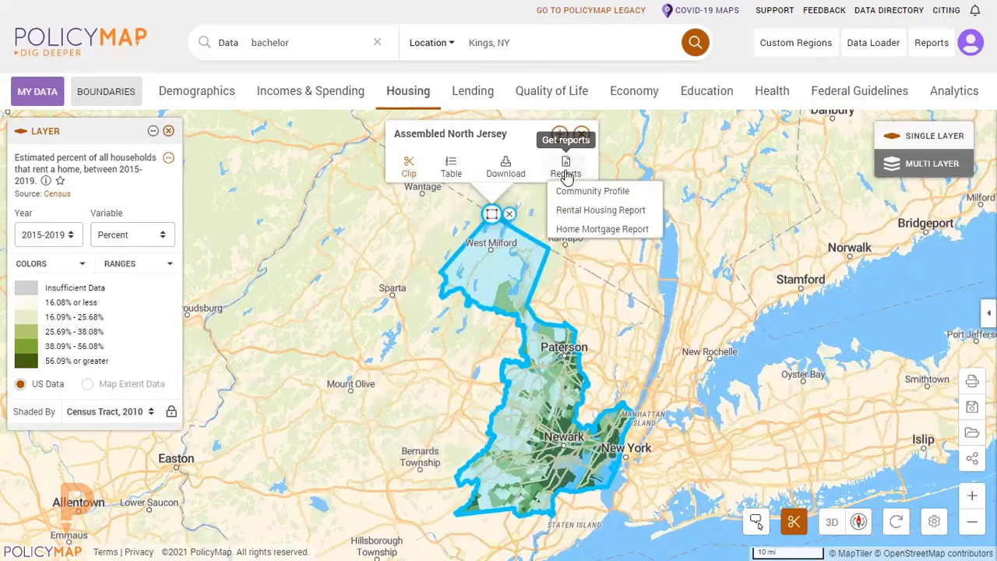
pyautogui.click(581, 194)
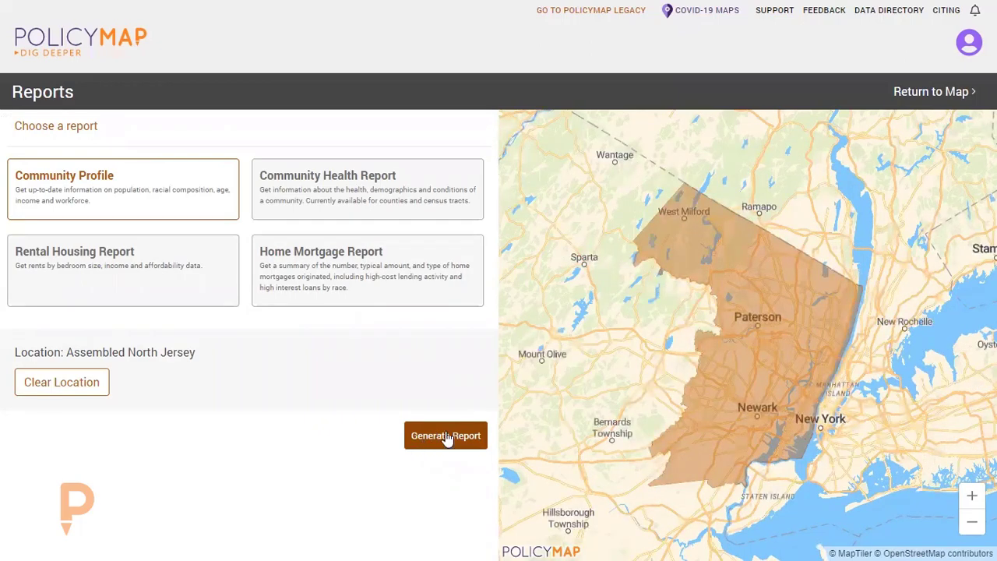
pyautogui.click(449, 438)
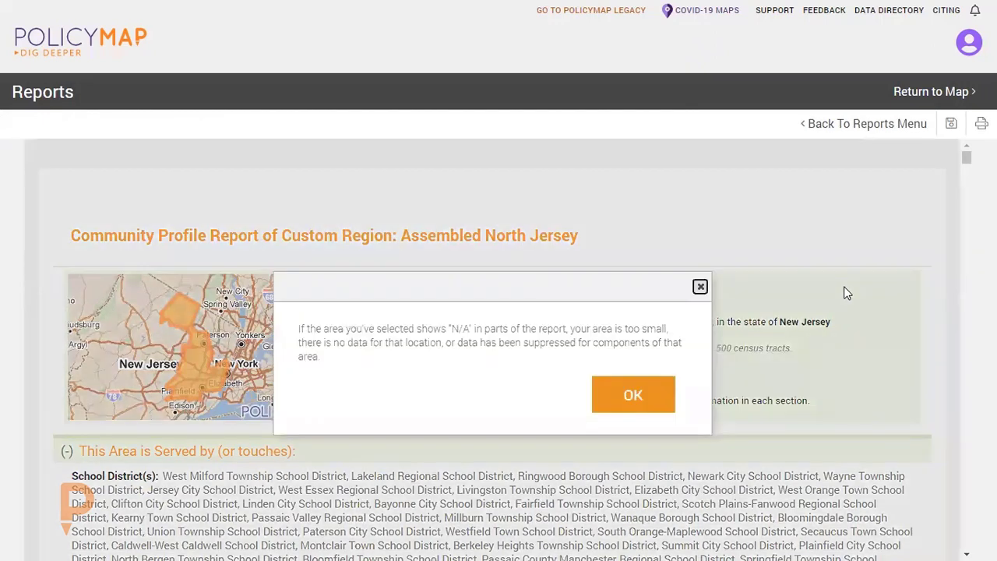
pyautogui.click(633, 394)
# Examine the report's area, population, race, age and income sections, and return through the reports menu to the map.
pyautogui.scroll(-1, 746, 324)
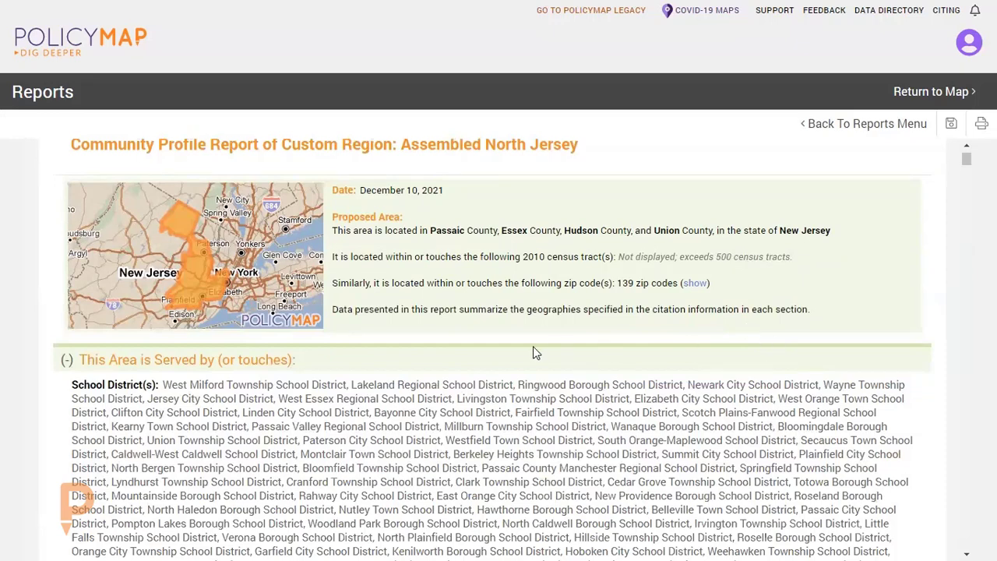
pyautogui.scroll(-4, 534, 346)
pyautogui.scroll(-4, 534, 345)
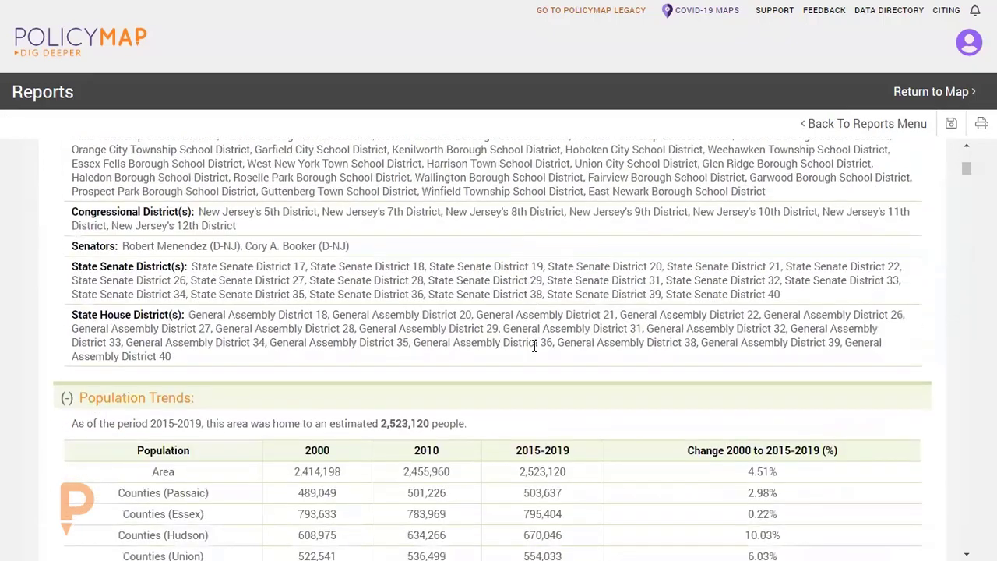
pyautogui.scroll(-6, 532, 345)
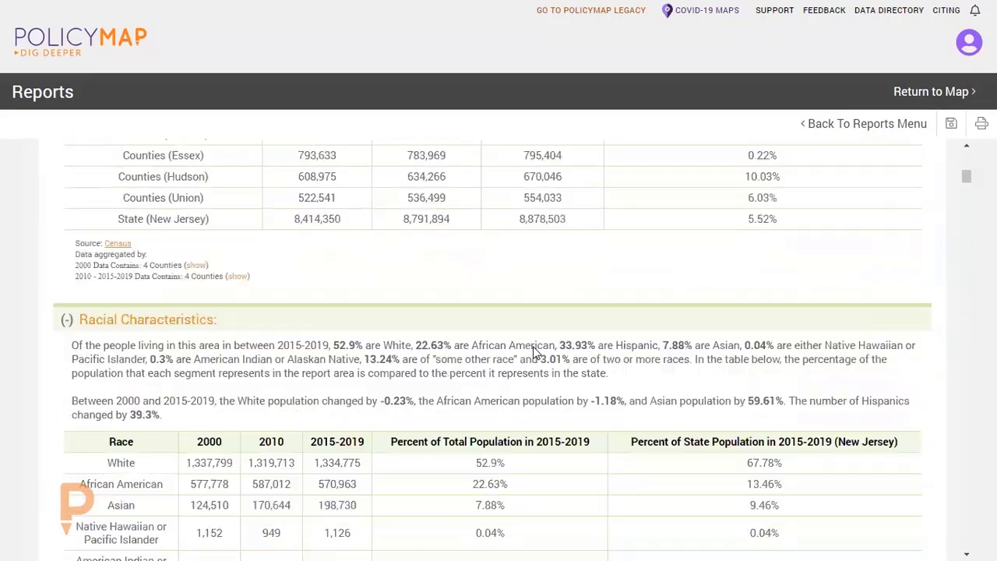
pyautogui.scroll(-3, 546, 318)
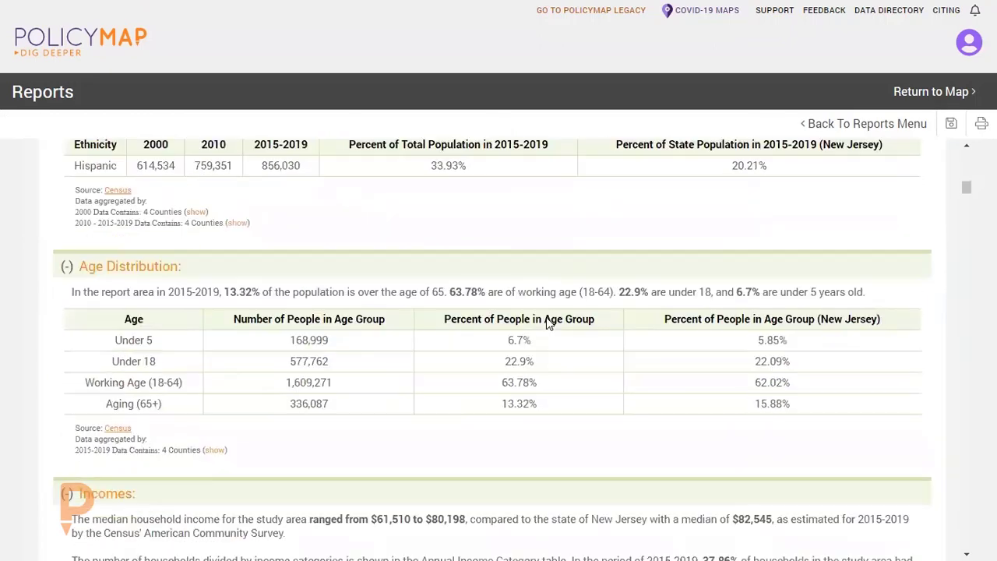
pyautogui.scroll(-3, 547, 318)
pyautogui.scroll(-1, 547, 319)
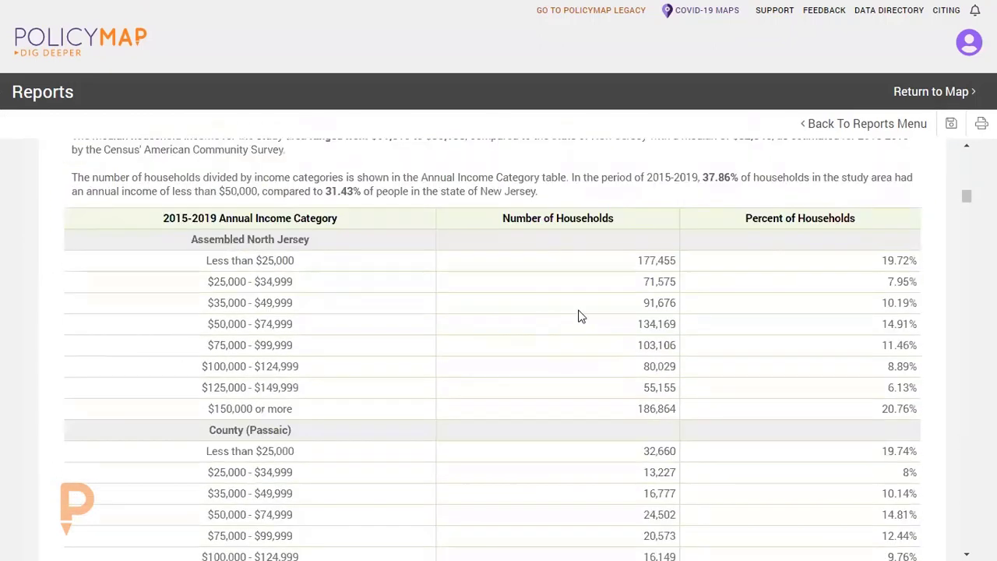
pyautogui.scroll(1, 580, 316)
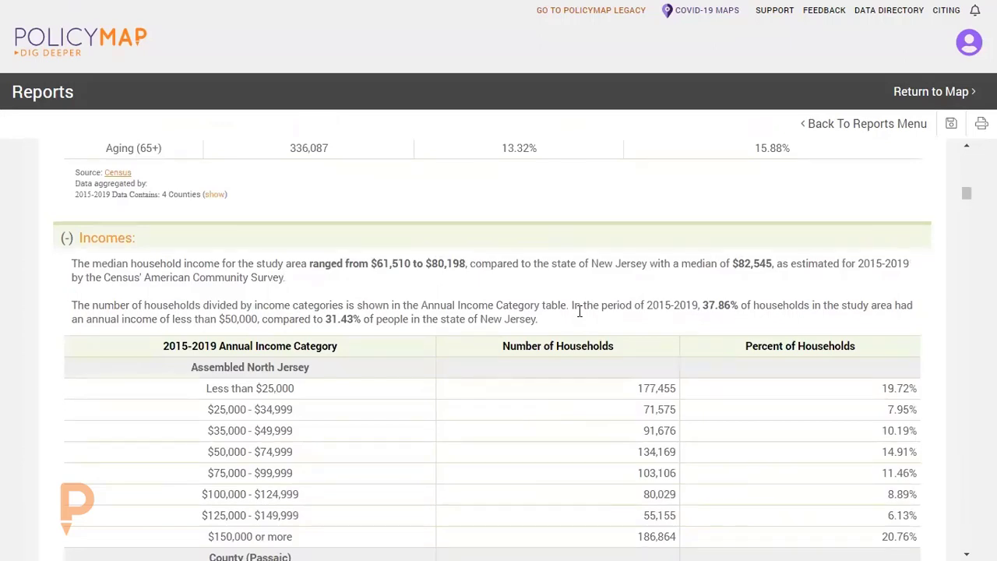
pyautogui.scroll(4, 578, 311)
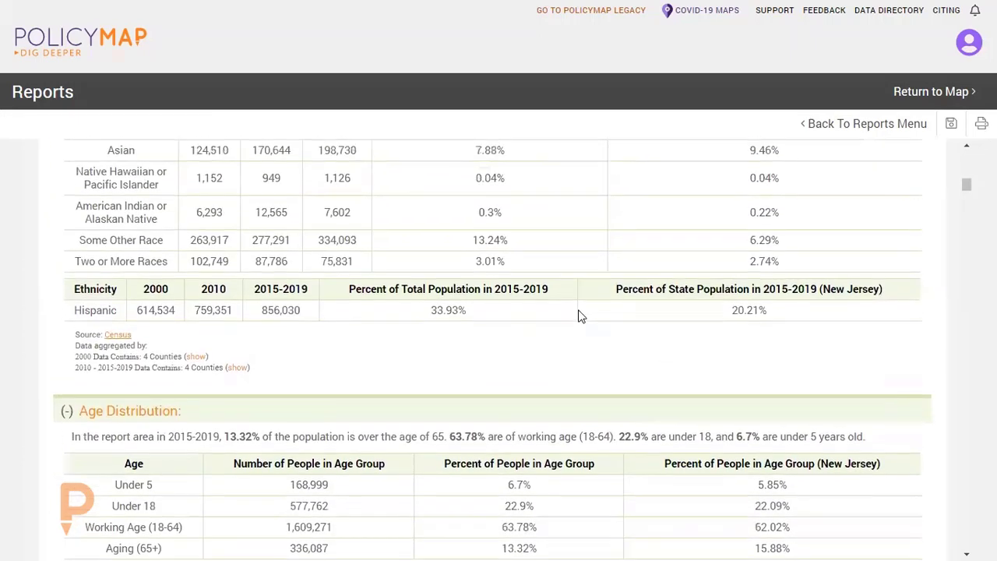
pyautogui.scroll(2, 578, 315)
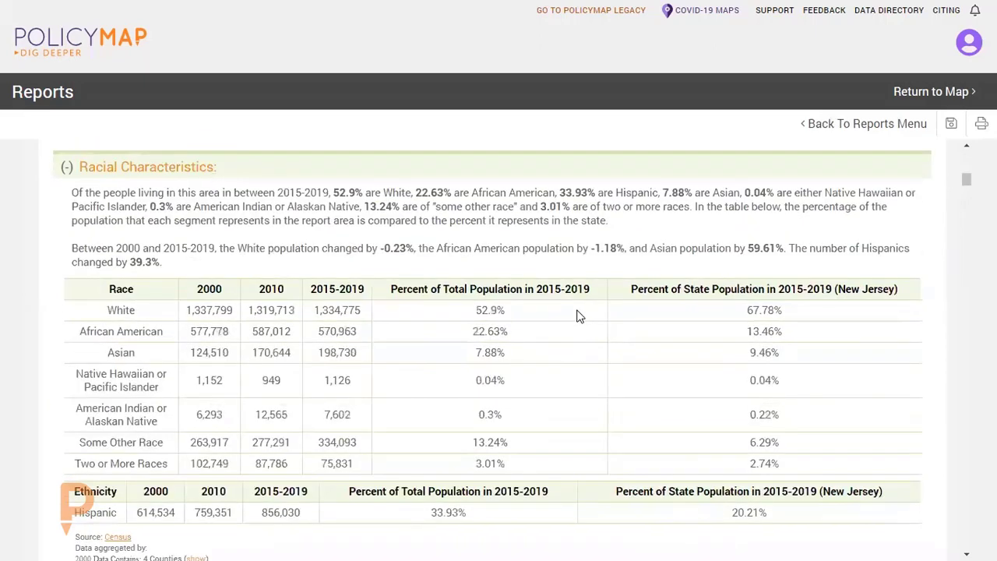
pyautogui.scroll(1, 578, 316)
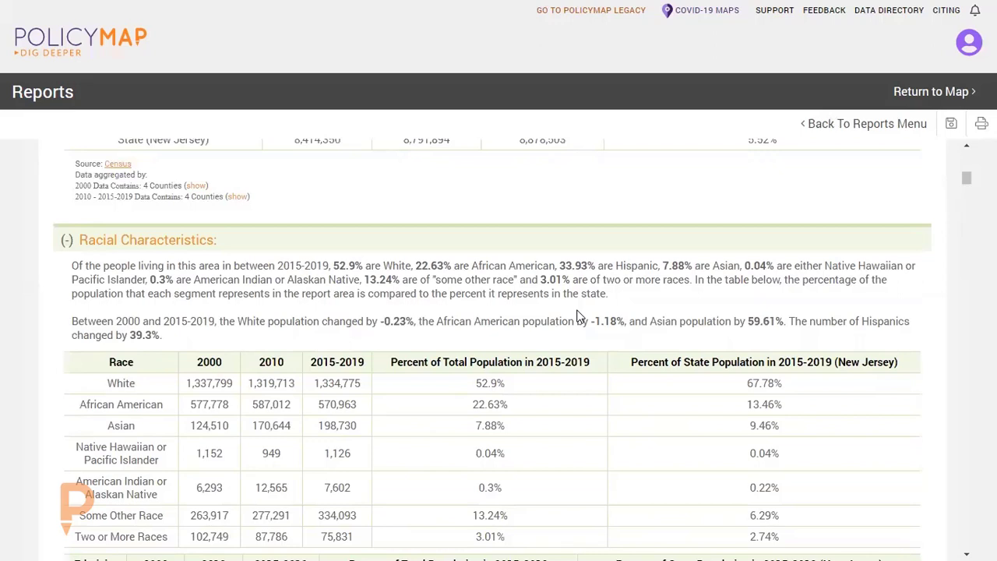
pyautogui.scroll(1, 487, 223)
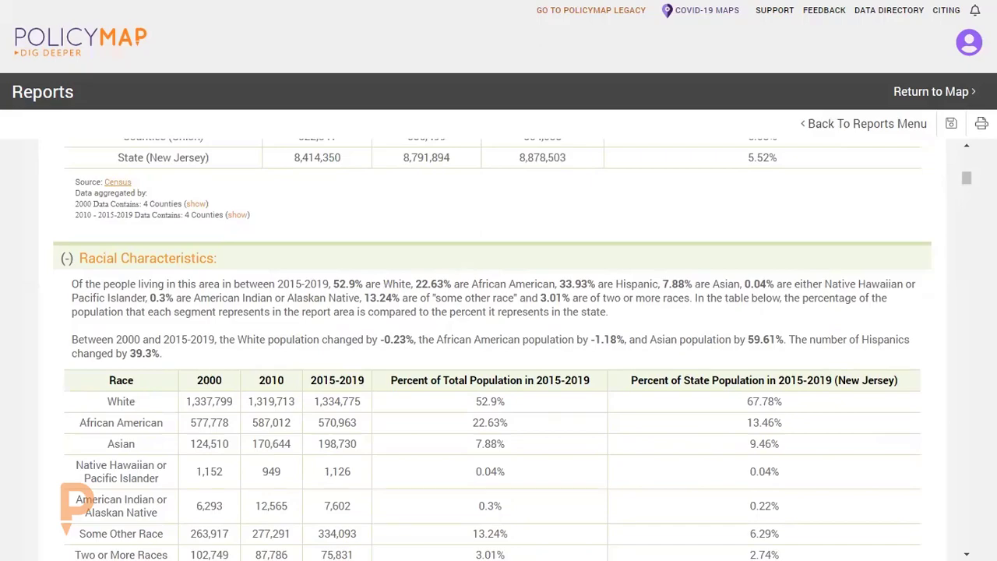
pyautogui.scroll(10, 777, 225)
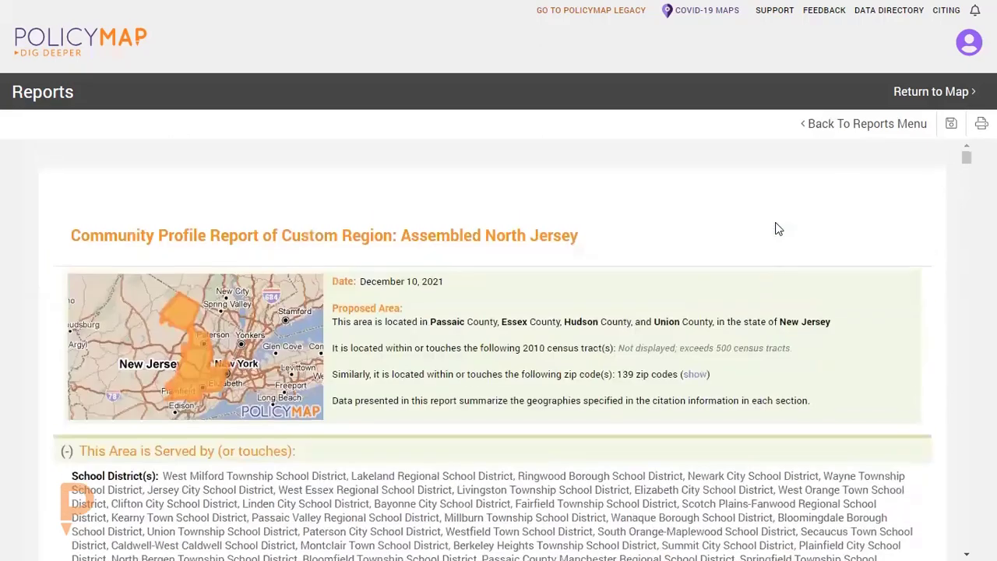
pyautogui.click(916, 123)
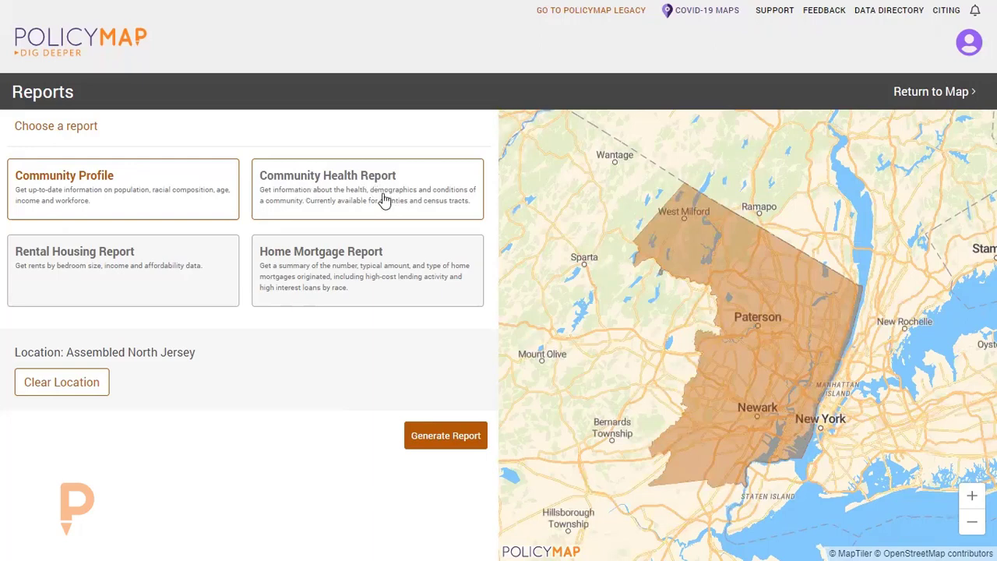
pyautogui.click(931, 92)
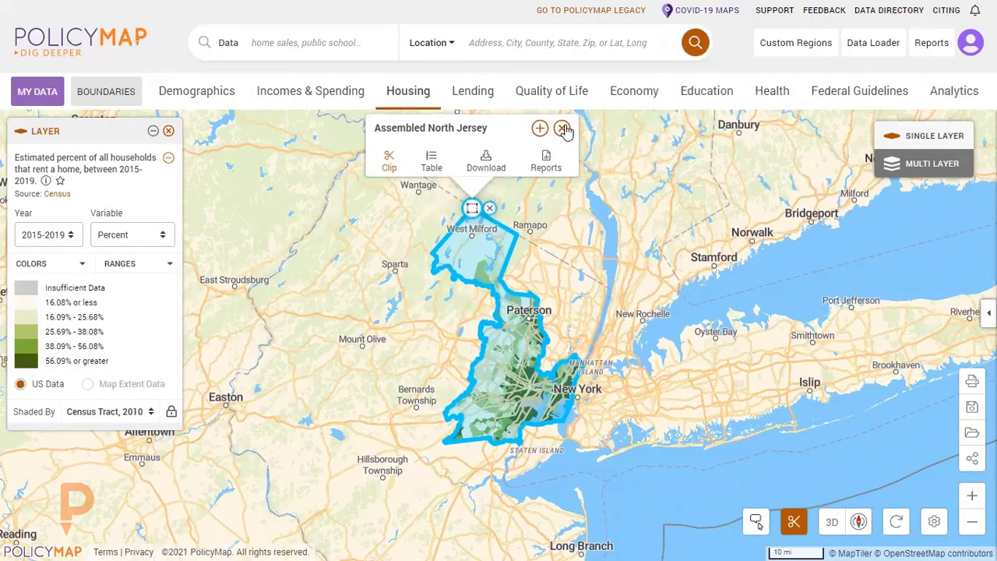
# Close the Assembled North Jersey details, and remove the region and the rental households layer from the map.
pyautogui.click(564, 130)
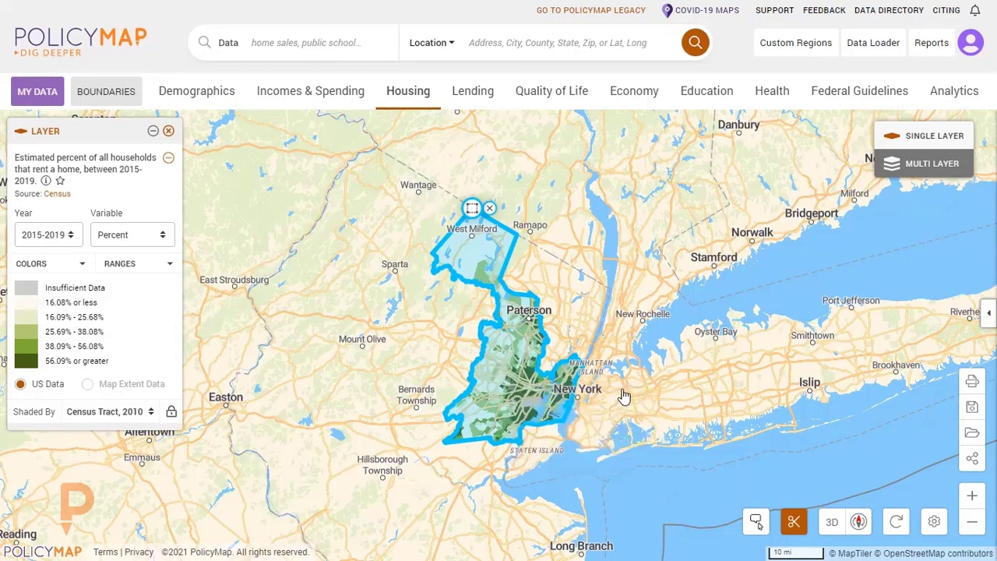
pyautogui.moveTo(672, 411); pyautogui.dragTo(655, 364)
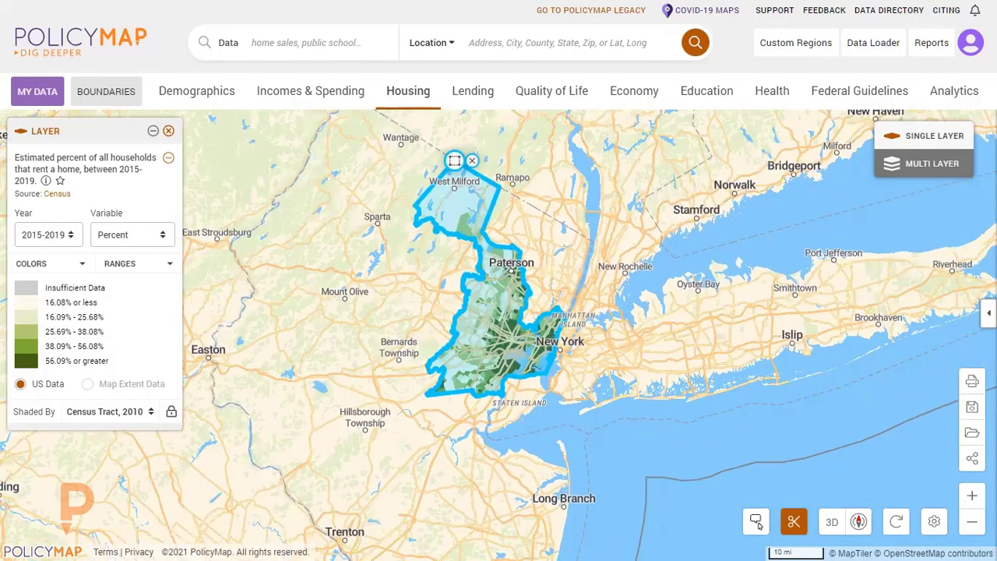
pyautogui.click(474, 162)
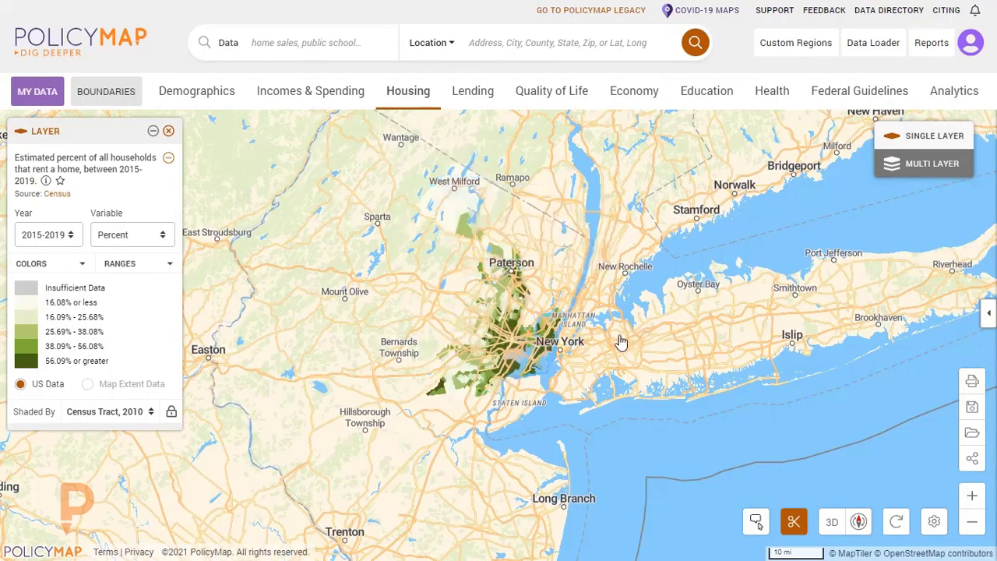
pyautogui.scroll(3, 574, 358)
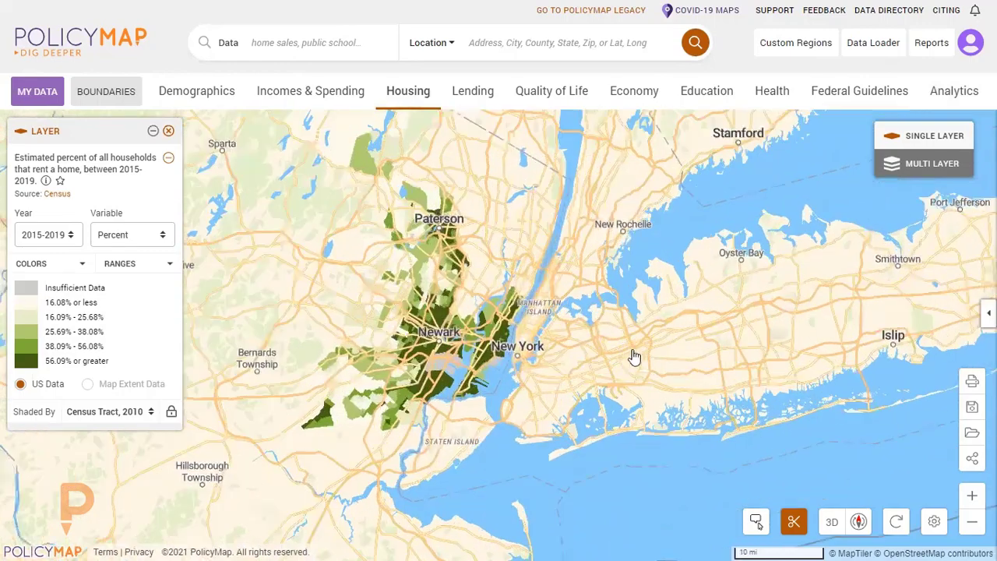
pyautogui.moveTo(584, 310); pyautogui.dragTo(537, 289)
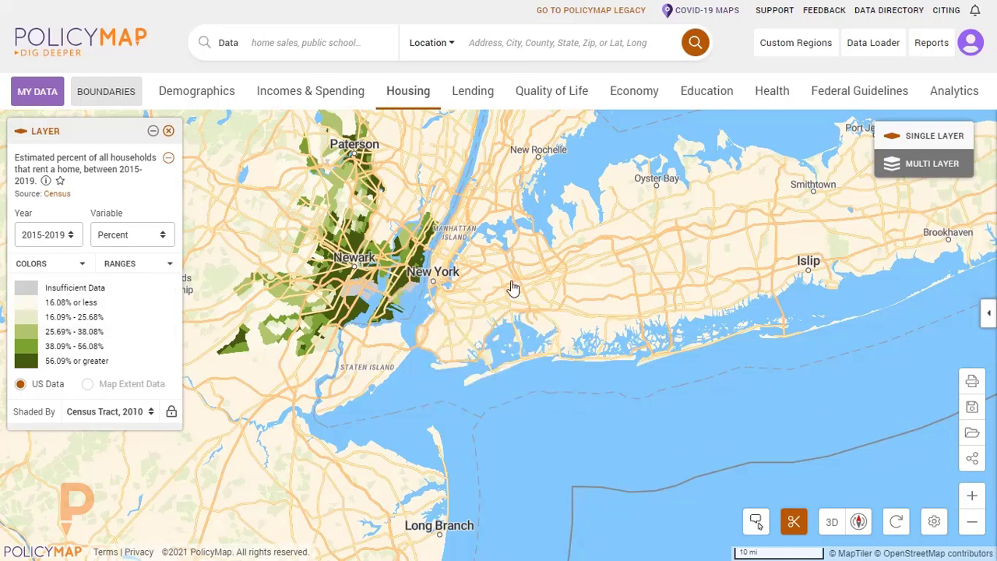
pyautogui.scroll(1, 512, 285)
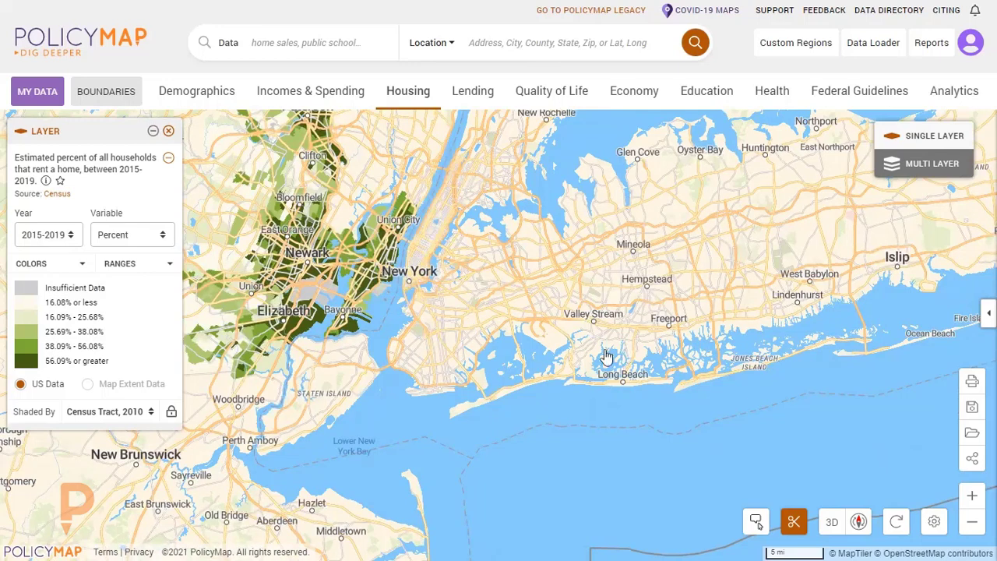
pyautogui.click(169, 130)
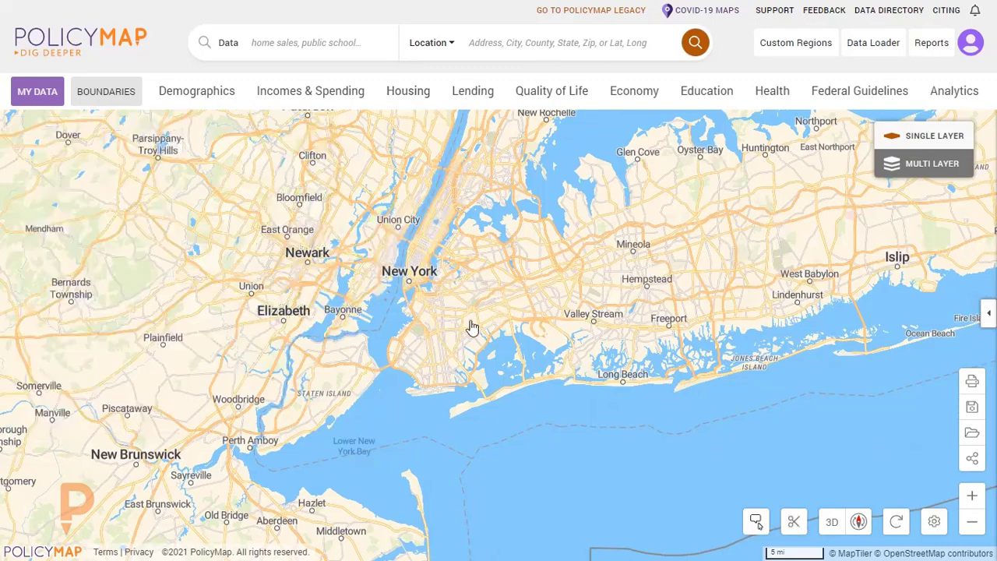
# Frame the cleared map closer on New York City and western Long Island.
pyautogui.scroll(2, 405, 323)
pyautogui.moveTo(539, 345); pyautogui.dragTo(624, 357)
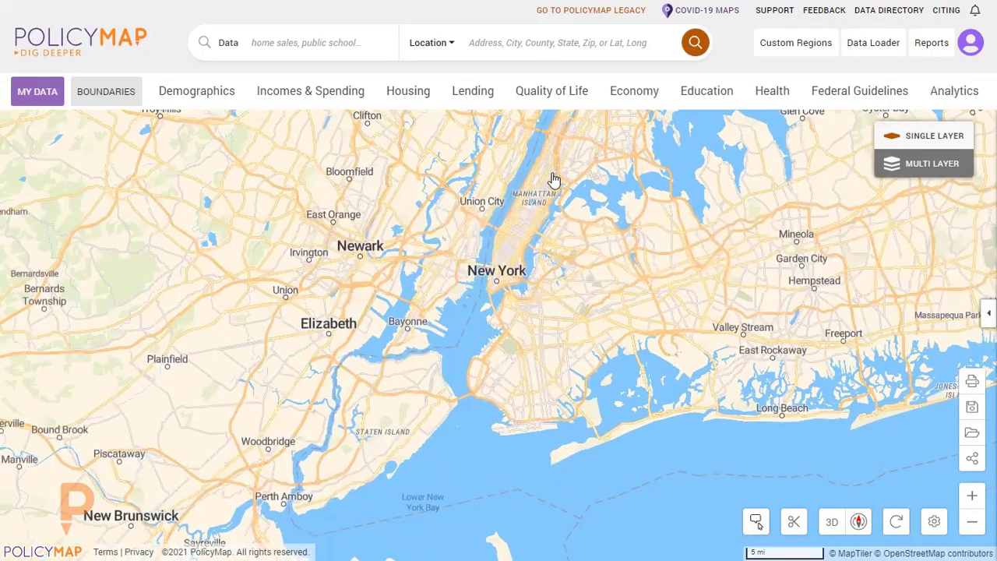
pyautogui.moveTo(572, 274); pyautogui.dragTo(504, 268)
pyautogui.scroll(1, 564, 308)
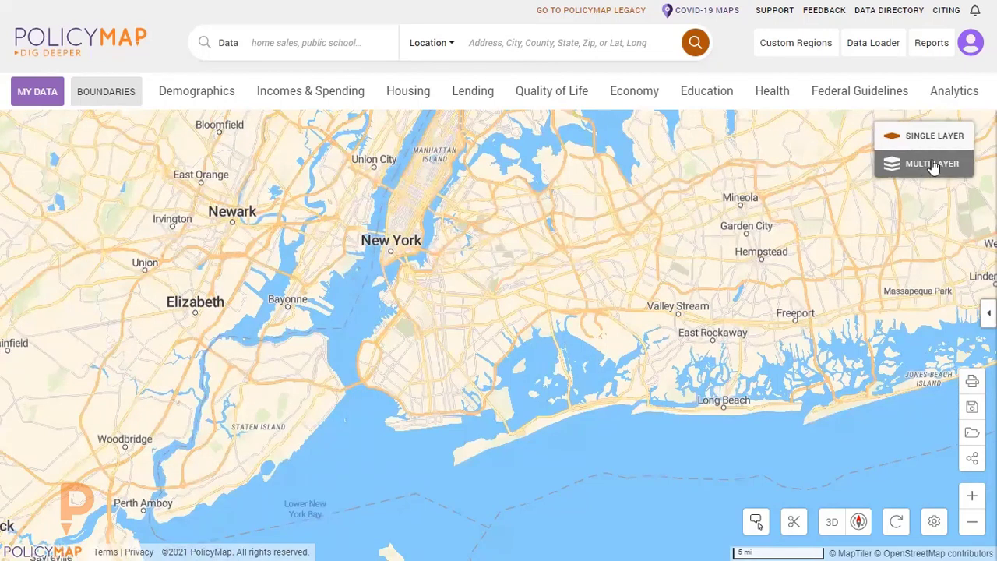
# Switch to a multi-layer map, dismiss the instructions, and add the low and moderate income Median Family Income % layer.
pyautogui.click(934, 167)
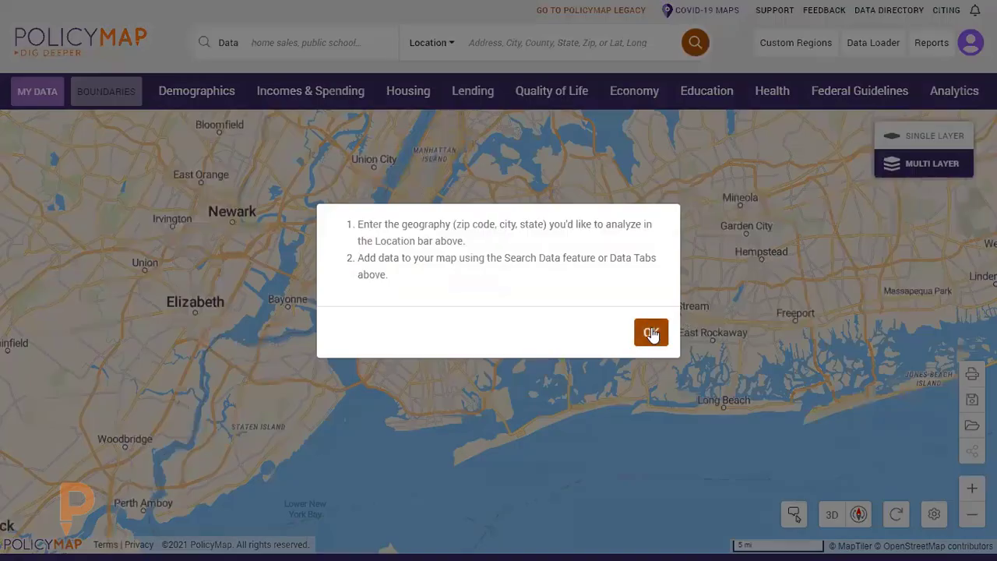
pyautogui.click(651, 331)
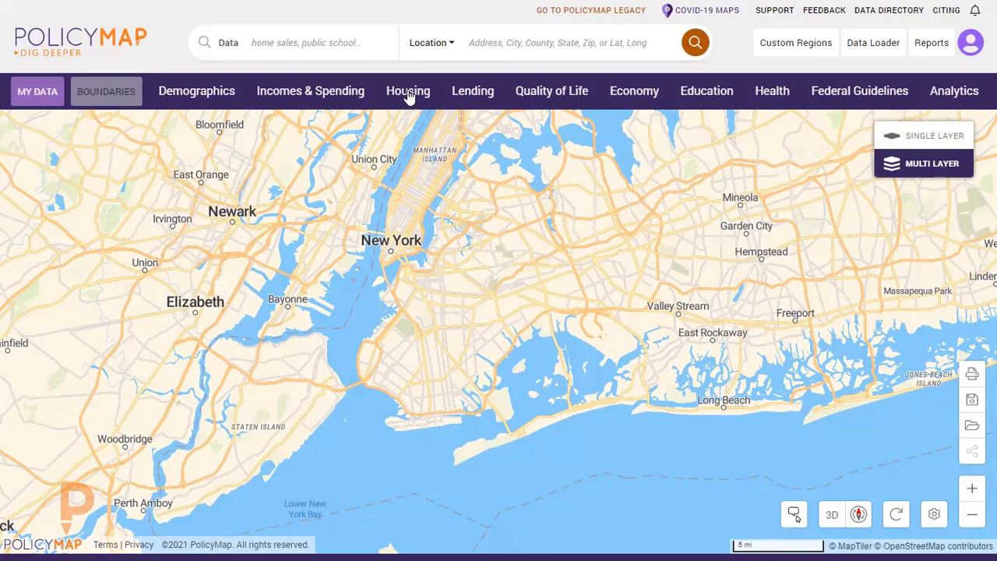
pyautogui.click(333, 97)
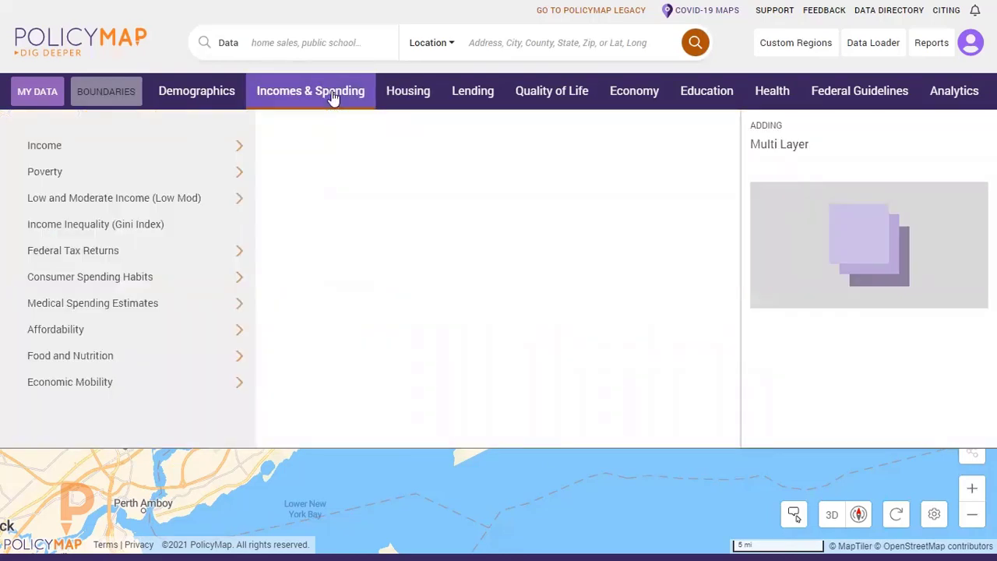
pyautogui.moveTo(200, 206)
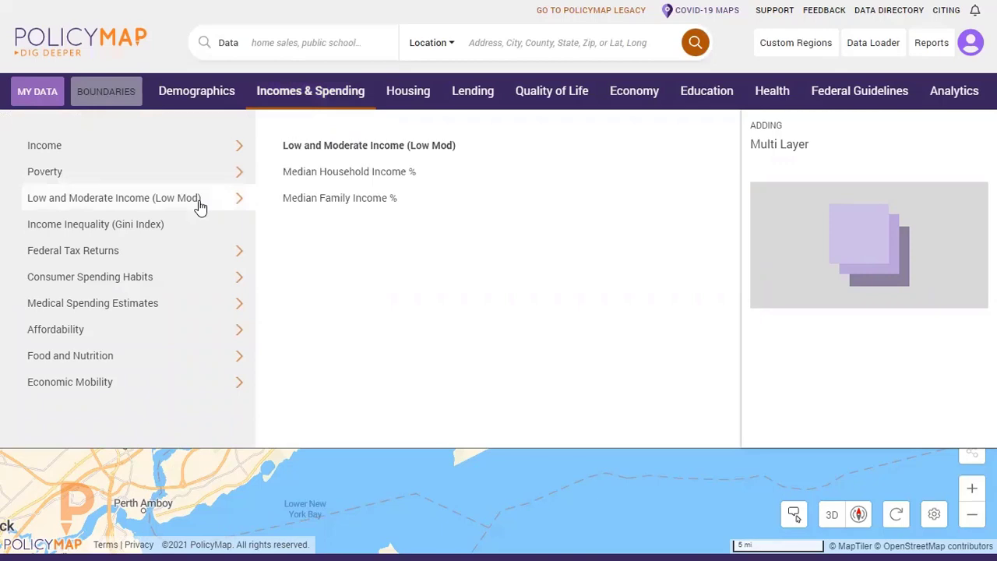
pyautogui.click(347, 201)
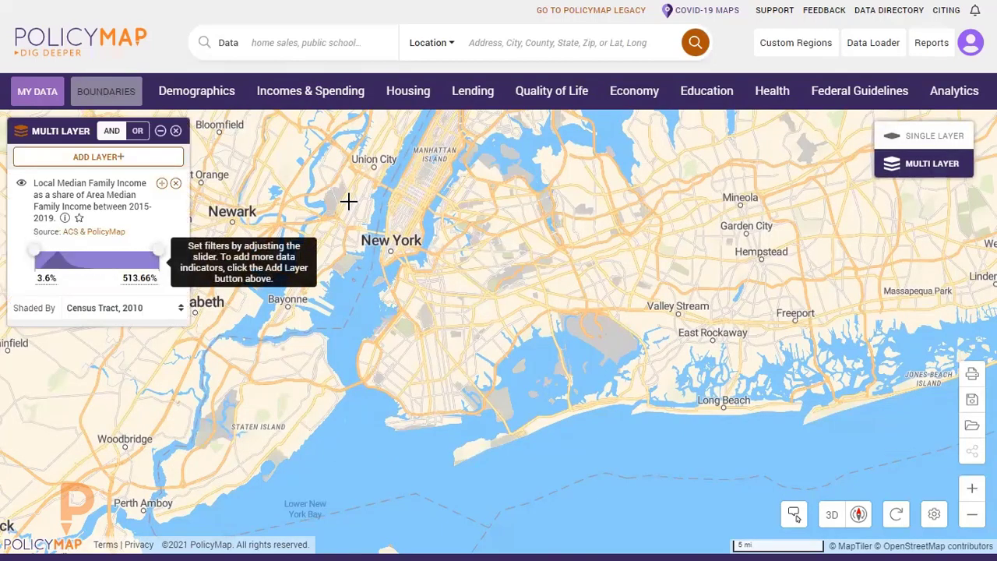
# Limit the median family income layer to census tracts at no more than 50% of area median.
pyautogui.click(132, 278)
pyautogui.moveTo(132, 278); pyautogui.dragTo(84, 286)
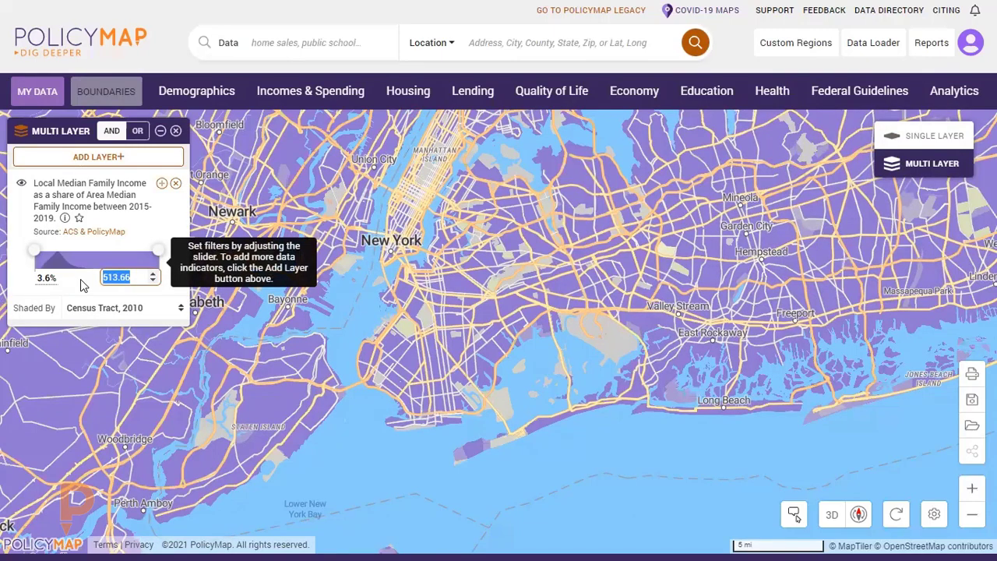
pyautogui.write('50')
pyautogui.press('Return')
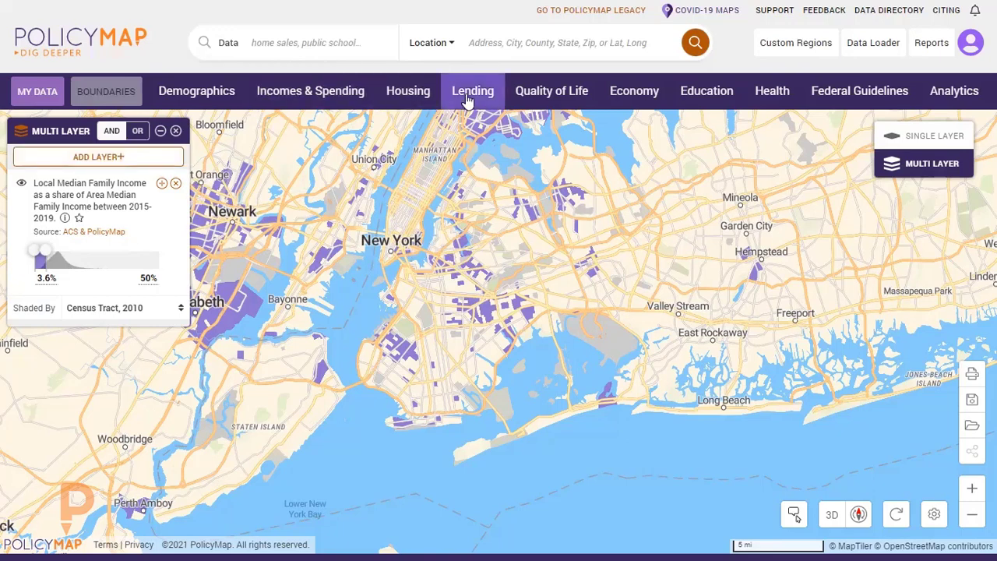
# Add the Renter Cost Burdens layer for all cost burdened households and filter it to 65% and above.
pyautogui.click(399, 91)
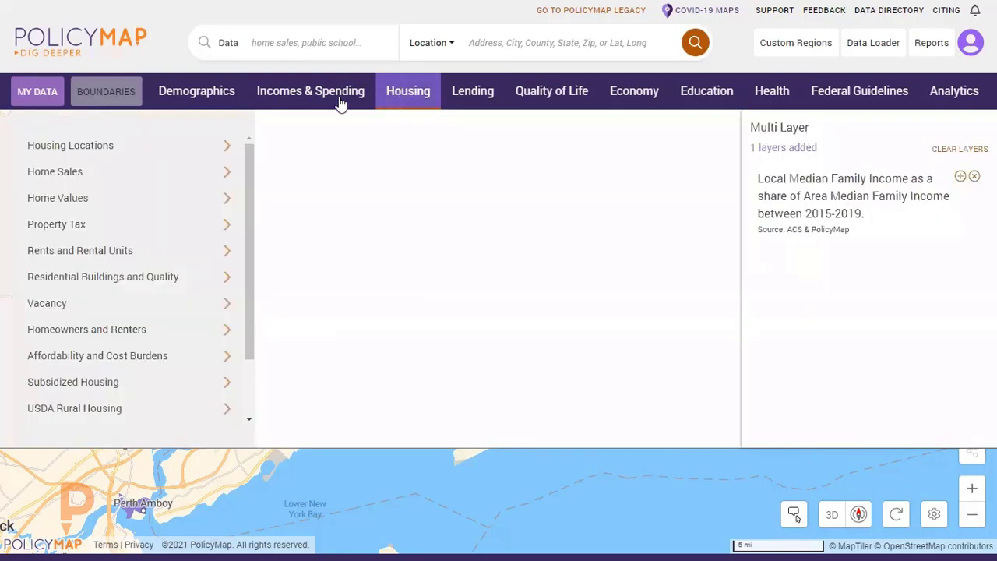
pyautogui.moveTo(180, 364)
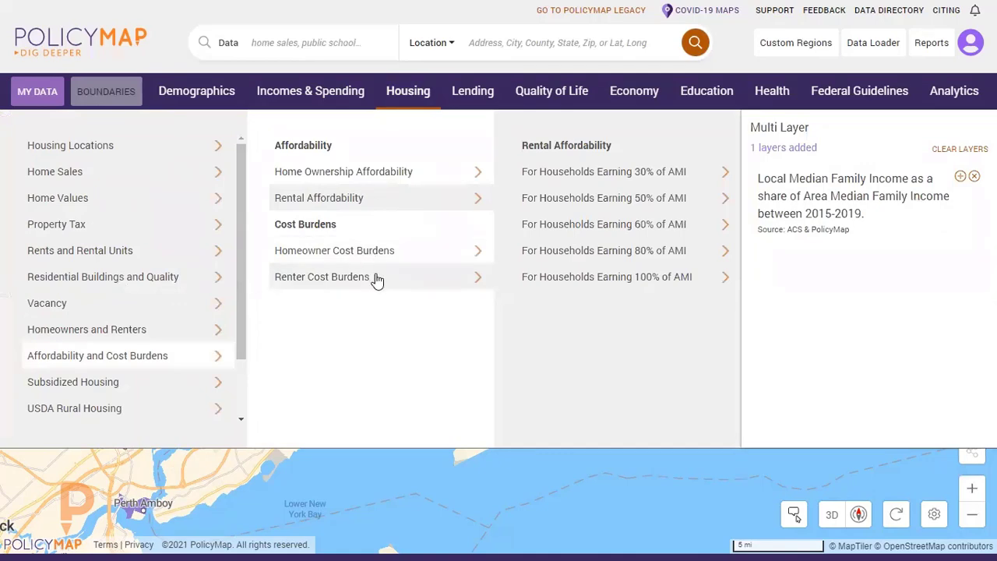
pyautogui.moveTo(377, 282)
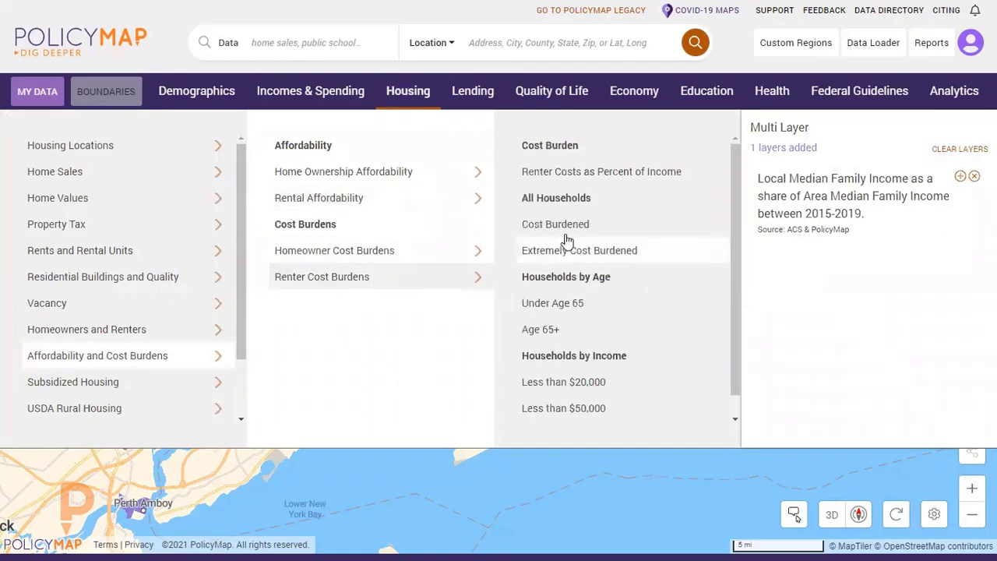
pyautogui.click(621, 221)
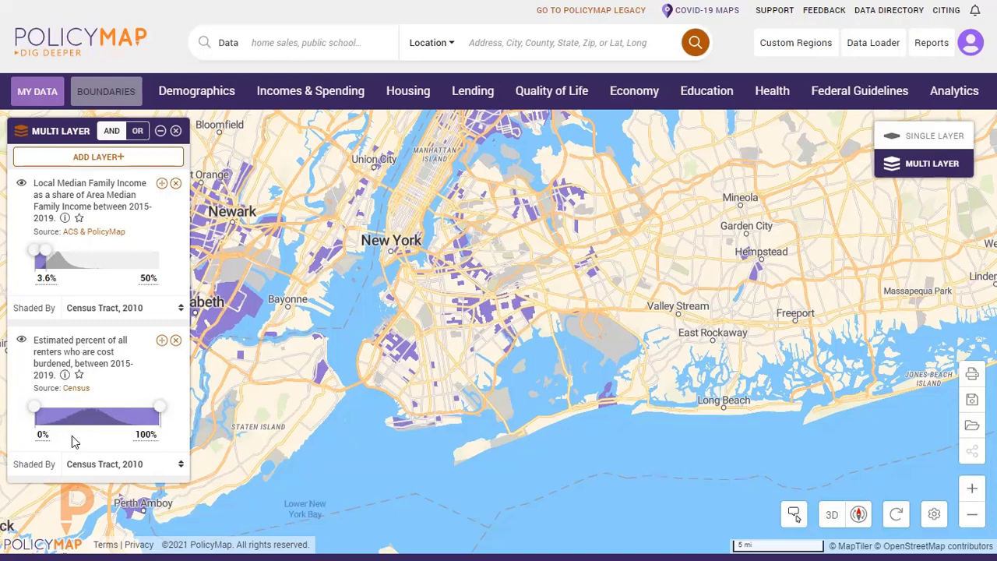
pyautogui.moveTo(34, 406); pyautogui.dragTo(116, 419)
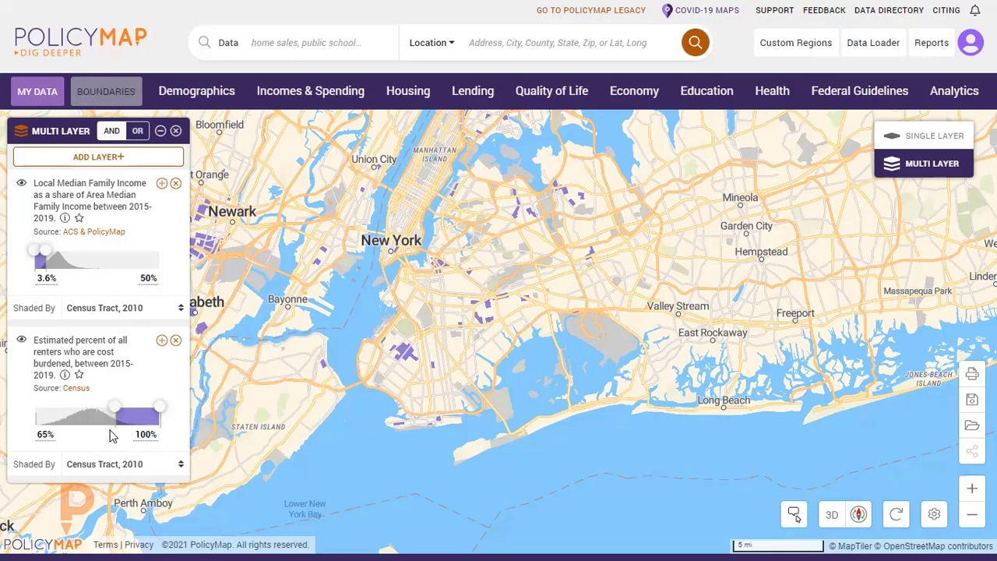
# Inspect the renter burden and family income values of two Brooklyn census tracts, one shaded and one unshaded, closing each popup.
pyautogui.click(486, 312)
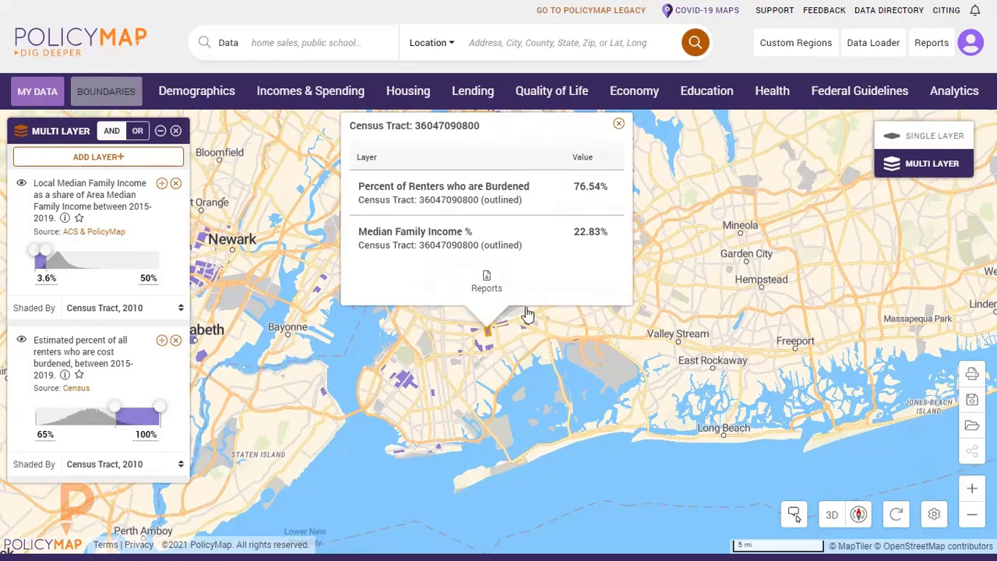
pyautogui.click(619, 126)
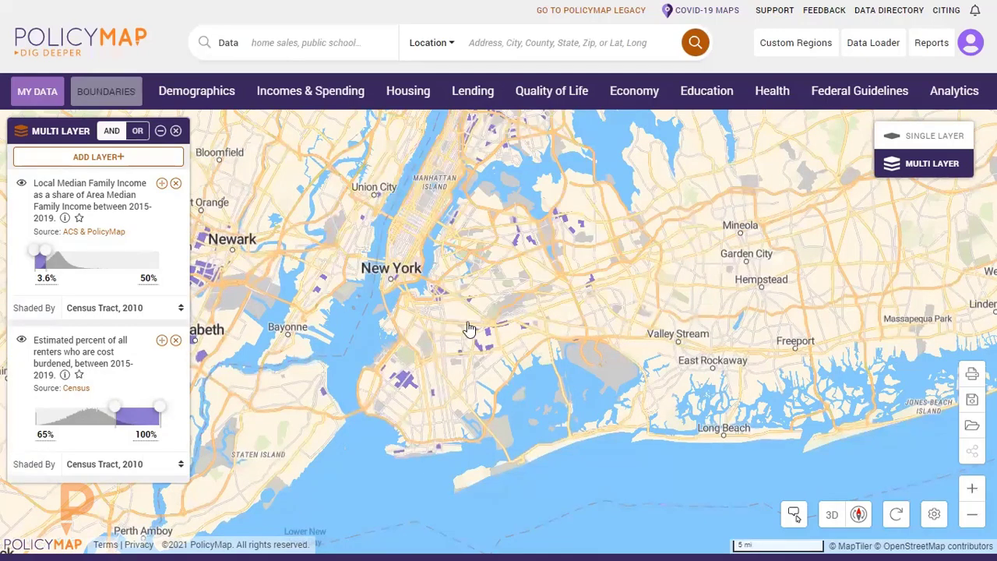
pyautogui.click(459, 354)
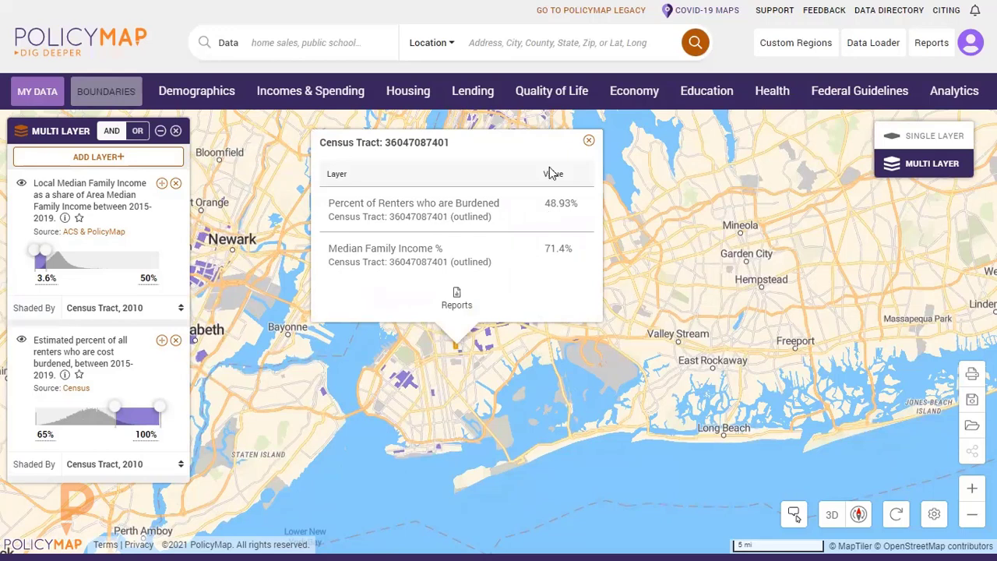
pyautogui.click(588, 141)
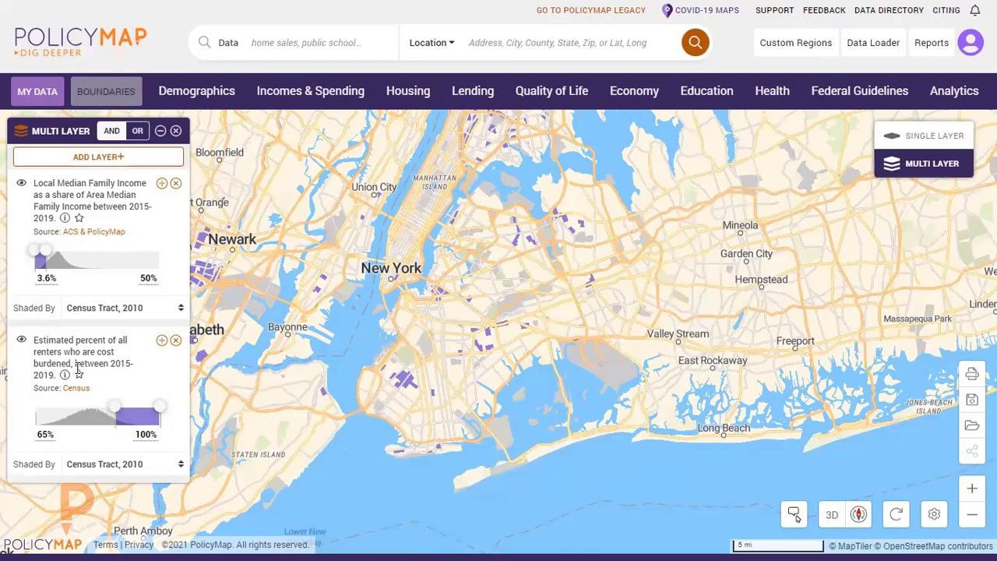
# Combine the two layers with OR around Brooklyn and Queens, and hide and restore the renter cost burden layer.
pyautogui.click(137, 131)
pyautogui.click(138, 132)
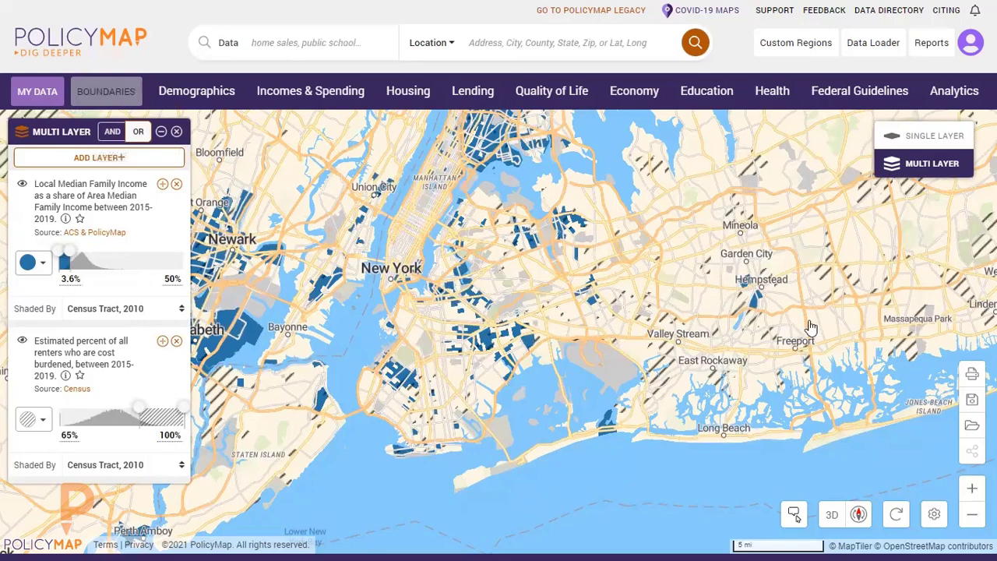
pyautogui.scroll(2, 545, 393)
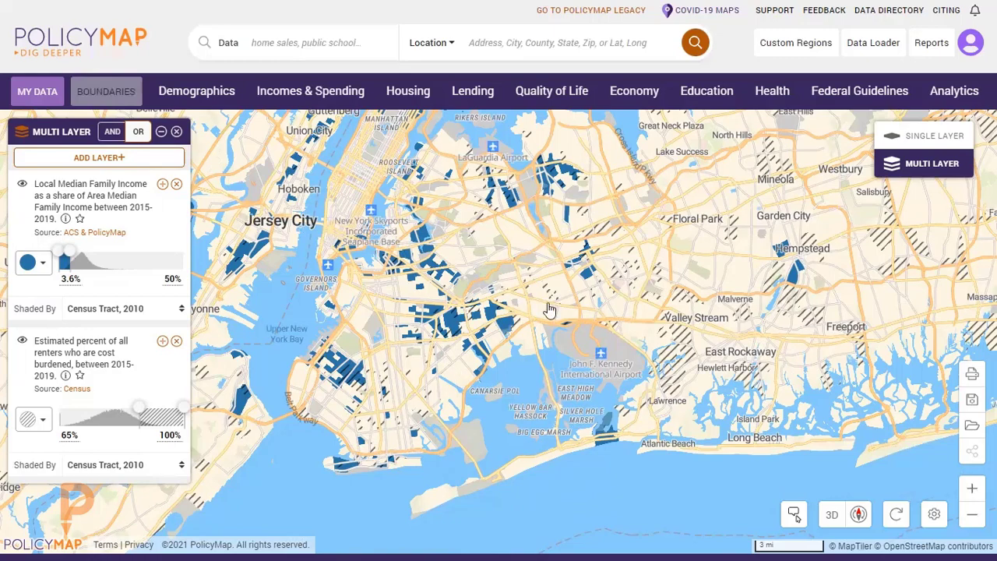
pyautogui.moveTo(467, 366); pyautogui.dragTo(500, 341)
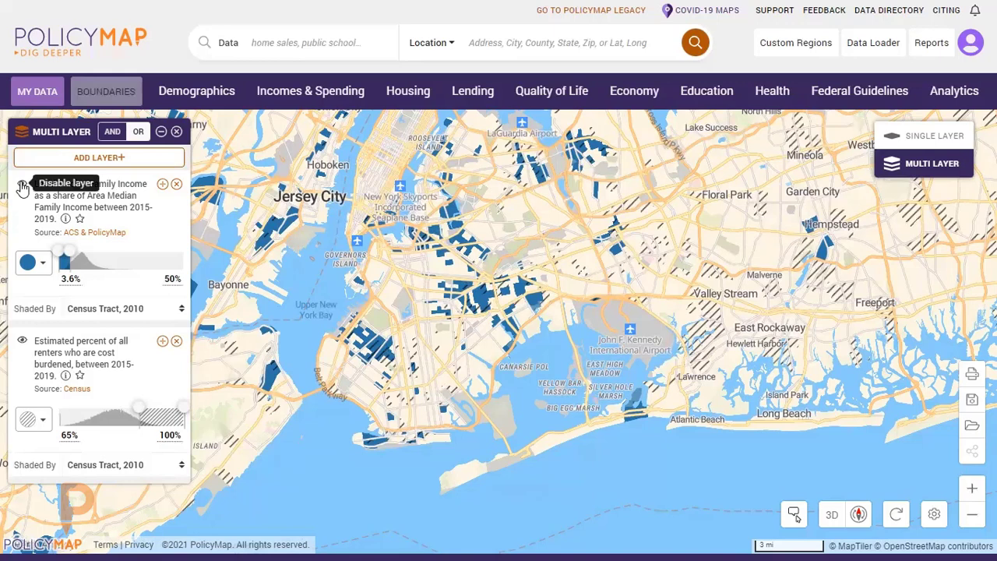
pyautogui.click(22, 343)
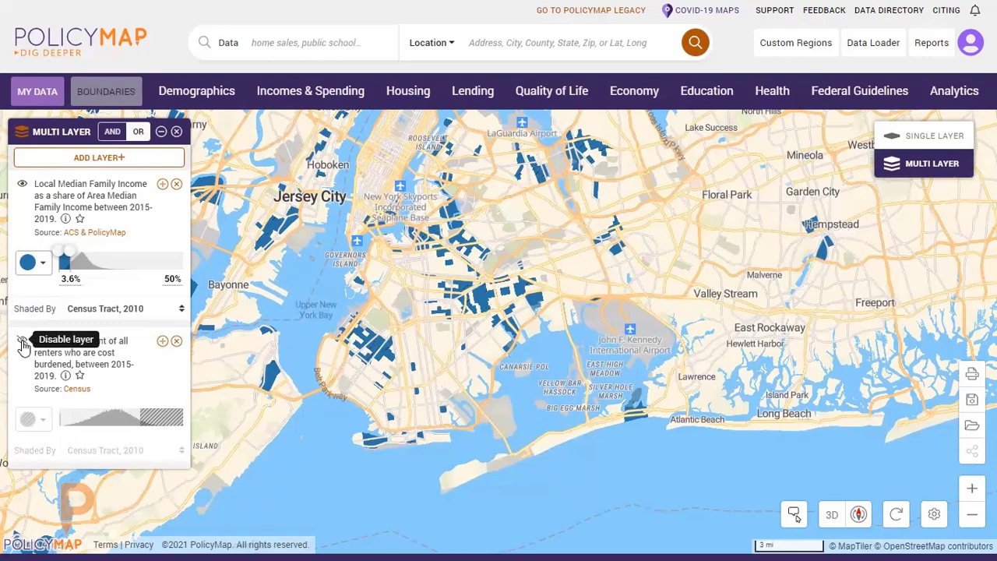
pyautogui.click(22, 342)
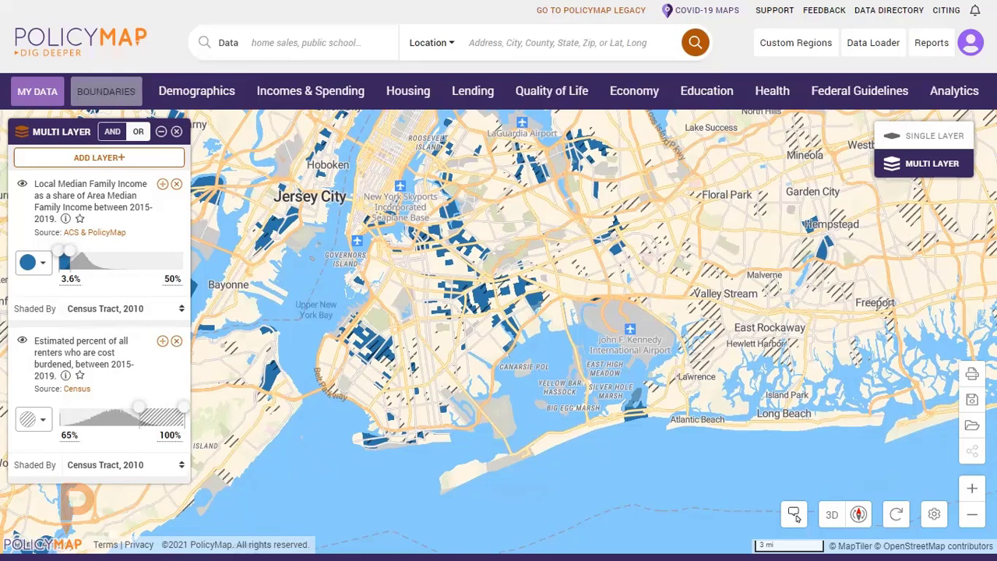
pyautogui.hotkey('alt', 'Tab')
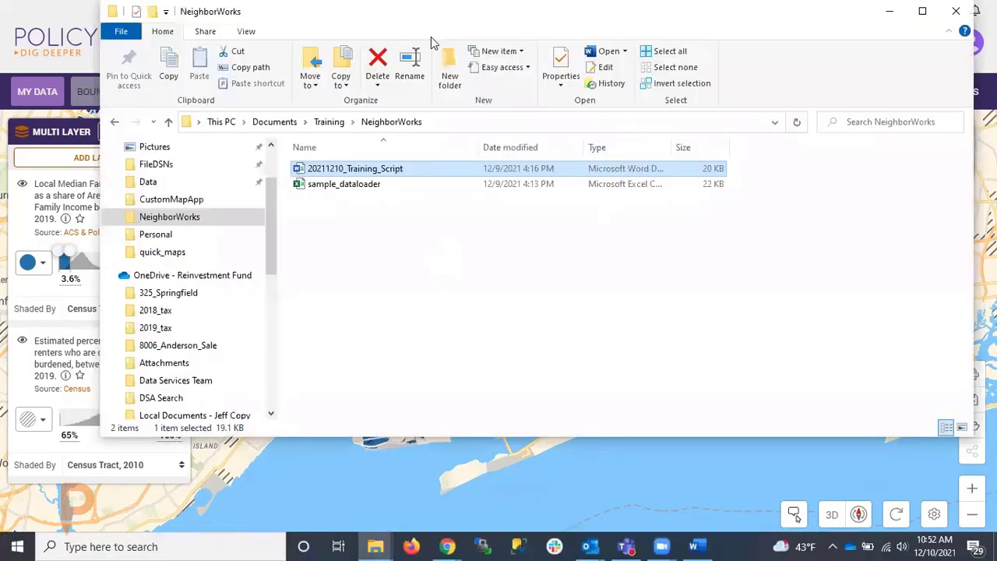
pyautogui.hotkey('alt', 'Tab')
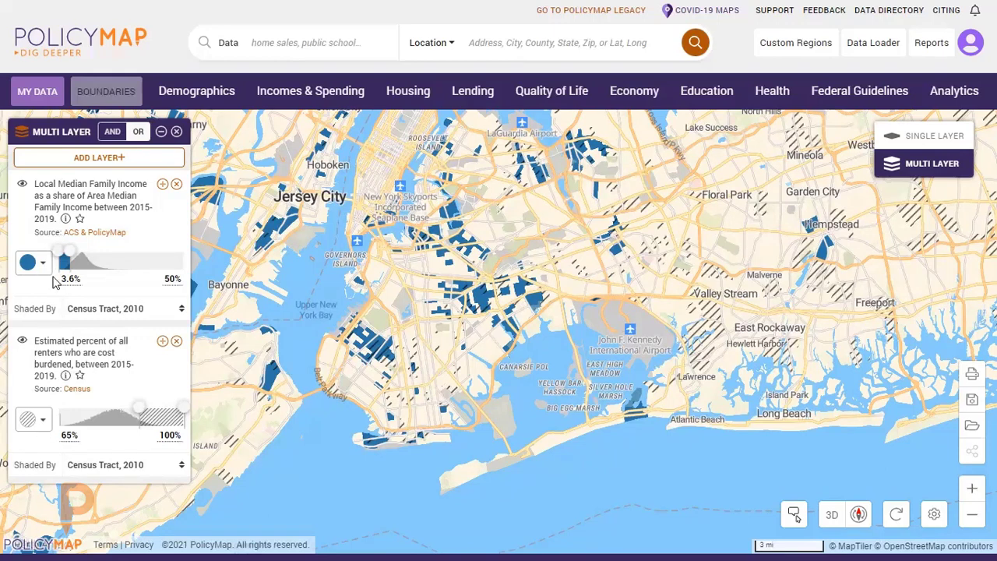
# Keep the income layer solid blue and give the renter cost burden layer a dotted pattern.
pyautogui.click(44, 266)
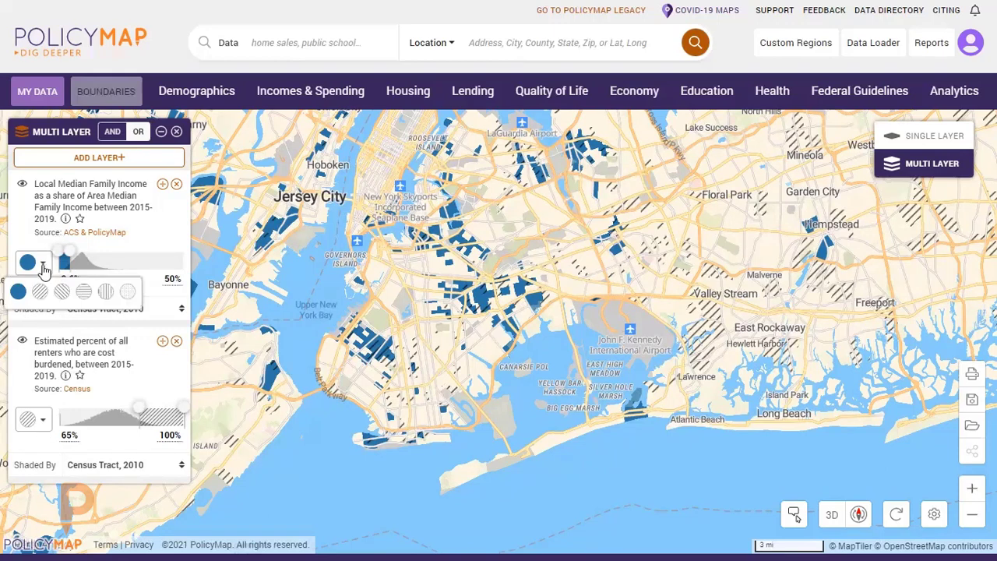
pyautogui.click(17, 294)
pyautogui.click(45, 420)
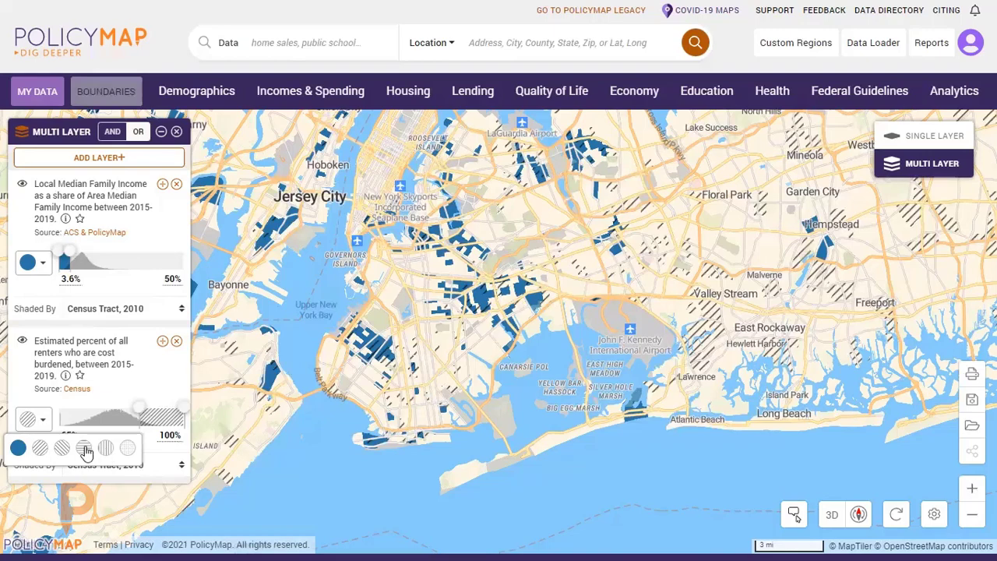
pyautogui.click(128, 450)
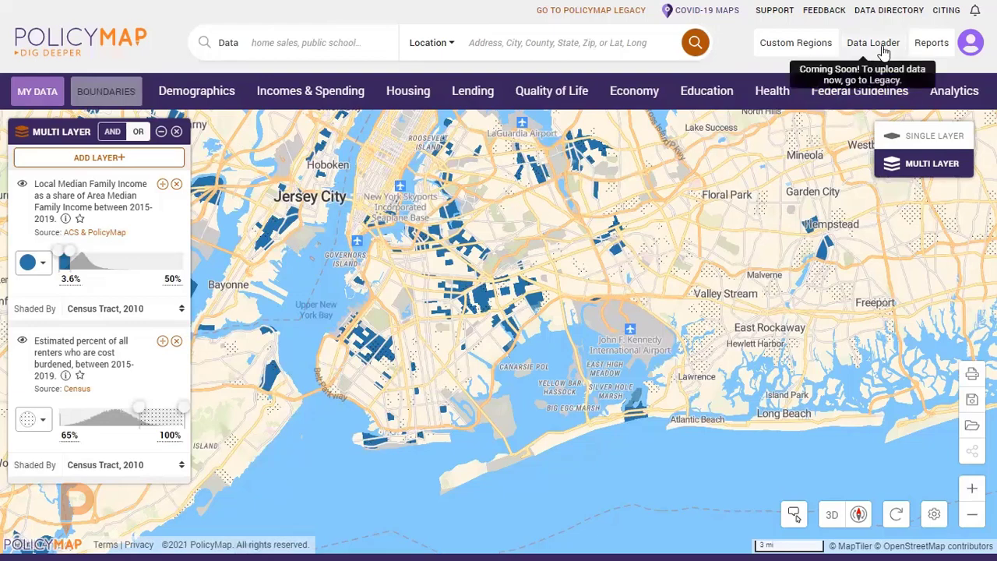
# Go to the PolicyMap Legacy site, dismiss its welcome notice, and open the Data Loader.
pyautogui.click(618, 13)
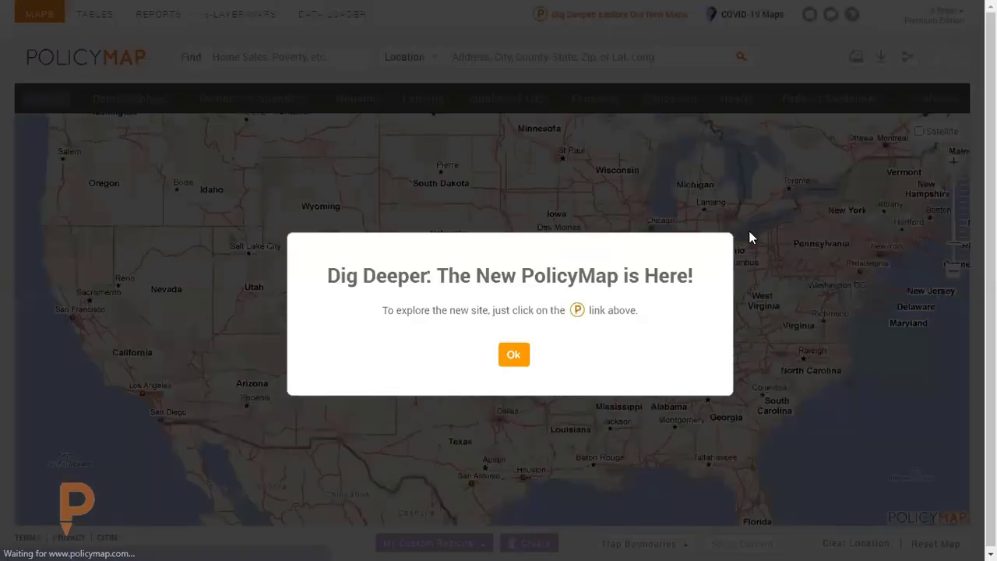
pyautogui.click(513, 355)
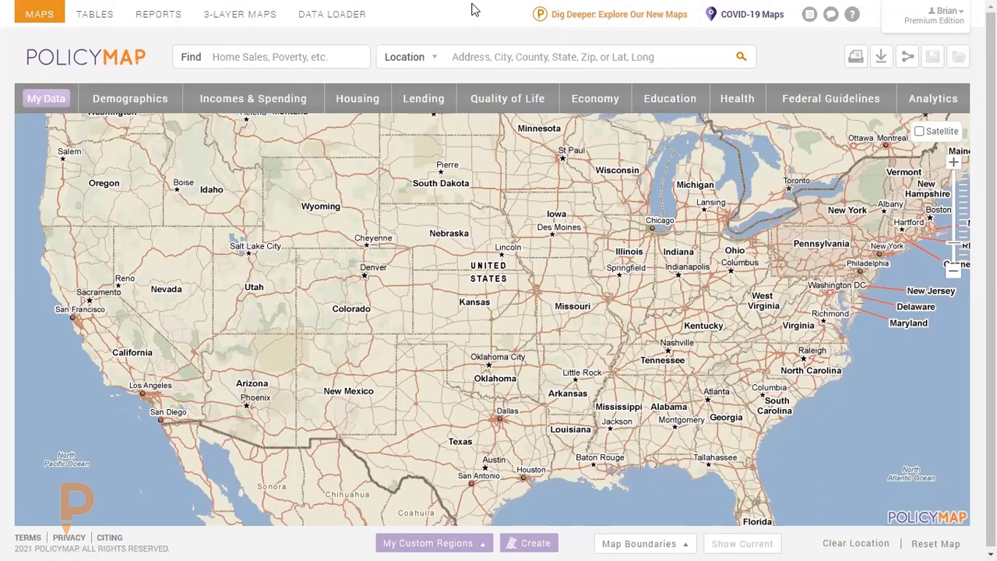
pyautogui.click(330, 17)
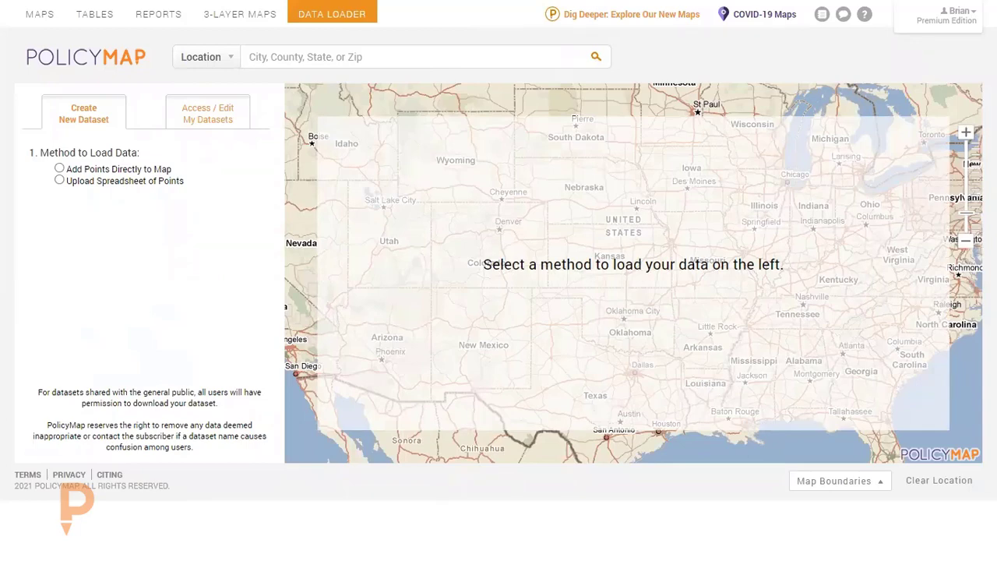
# Switch to the sample_dataloader spreadsheet in Excel and widen all its columns so the street addresses fit.
pyautogui.hotkey('alt', 'Tab')
pyautogui.click(135, 211)
pyautogui.moveTo(187, 212); pyautogui.dragTo(269, 204)
pyautogui.click(250, 255)
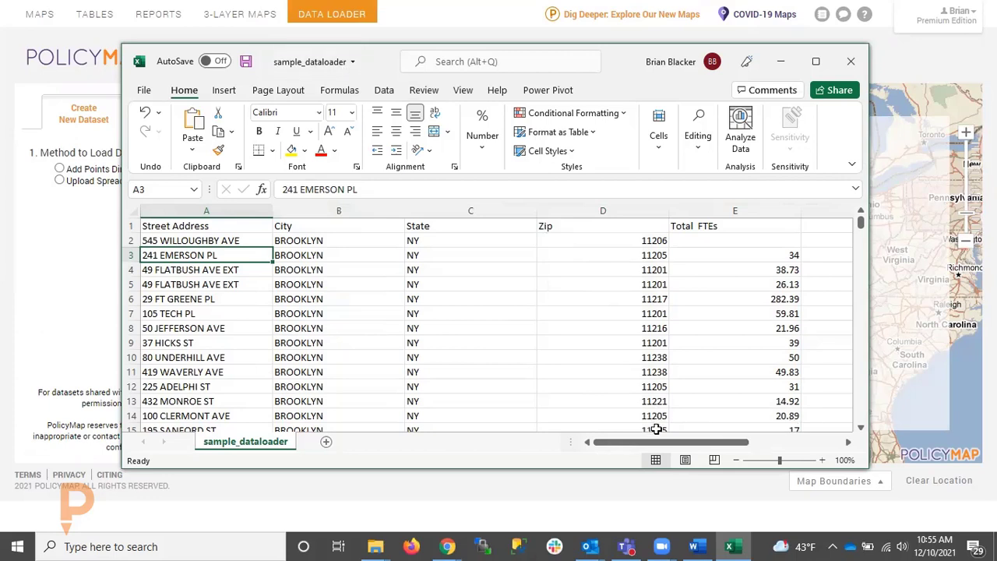
# Look across the spreadsheet's columns from Street Address to Total FTEs, and close the workbook without saving.
pyautogui.moveTo(662, 443); pyautogui.dragTo(701, 447)
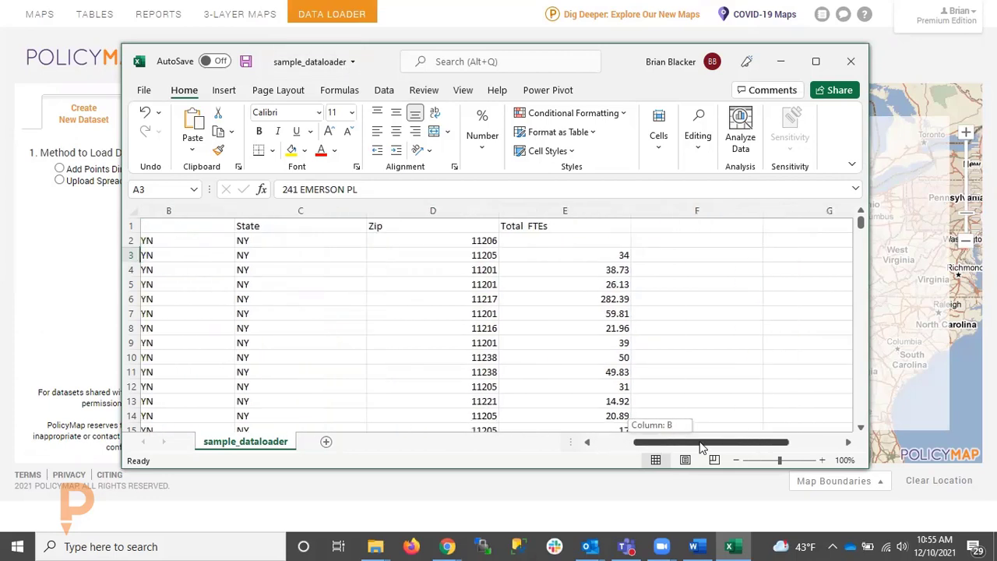
pyautogui.moveTo(700, 448); pyautogui.dragTo(629, 445)
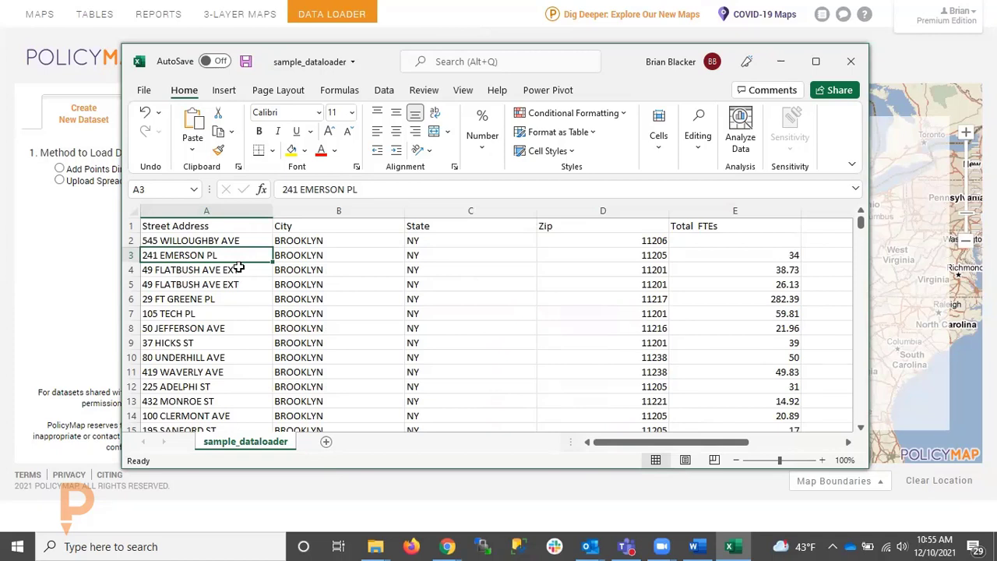
pyautogui.moveTo(649, 442); pyautogui.dragTo(597, 446)
pyautogui.moveTo(674, 447); pyautogui.dragTo(606, 444)
pyautogui.scroll(-3, 322, 269)
pyautogui.scroll(3, 350, 272)
pyautogui.moveTo(662, 444); pyautogui.dragTo(662, 444)
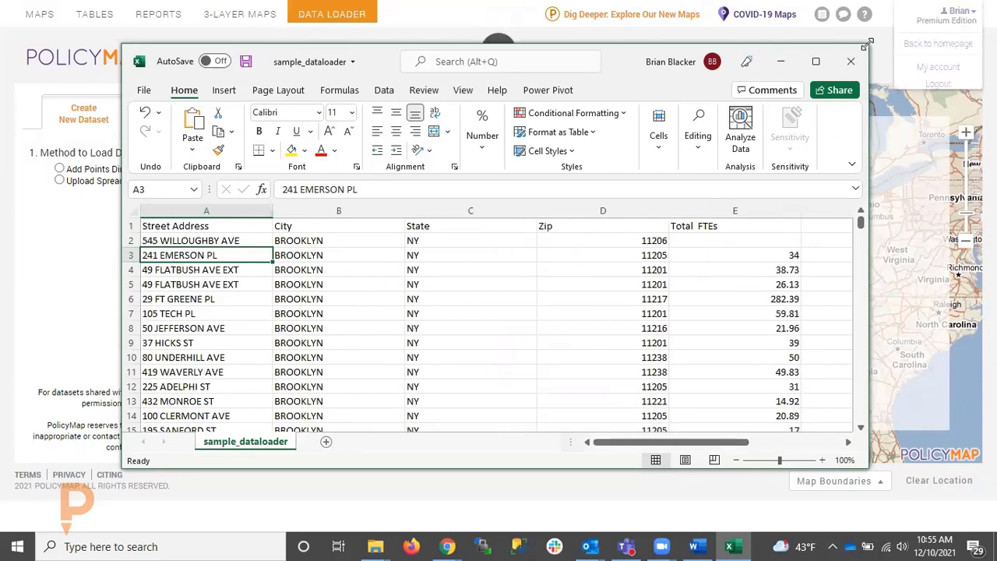
pyautogui.click(850, 62)
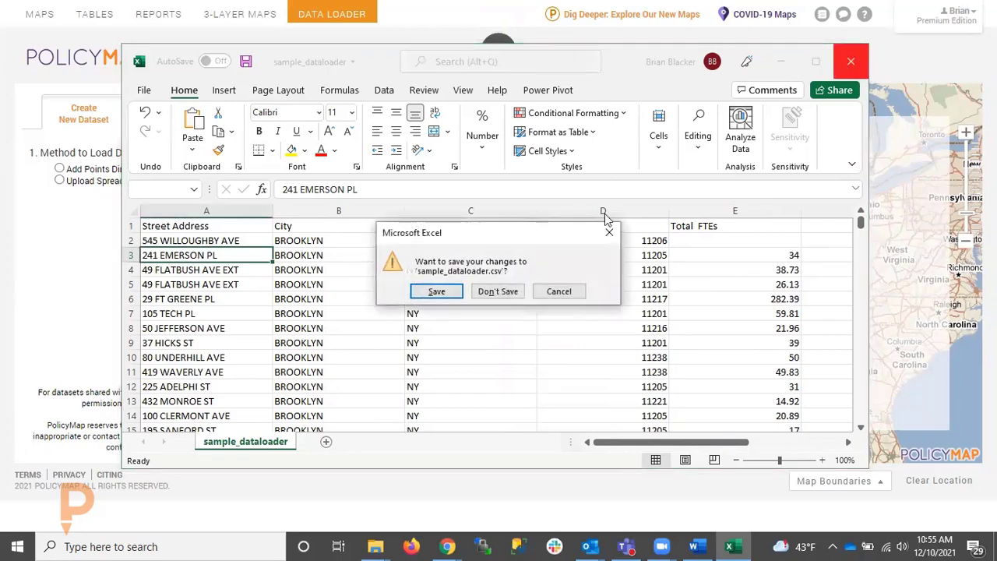
pyautogui.click(494, 292)
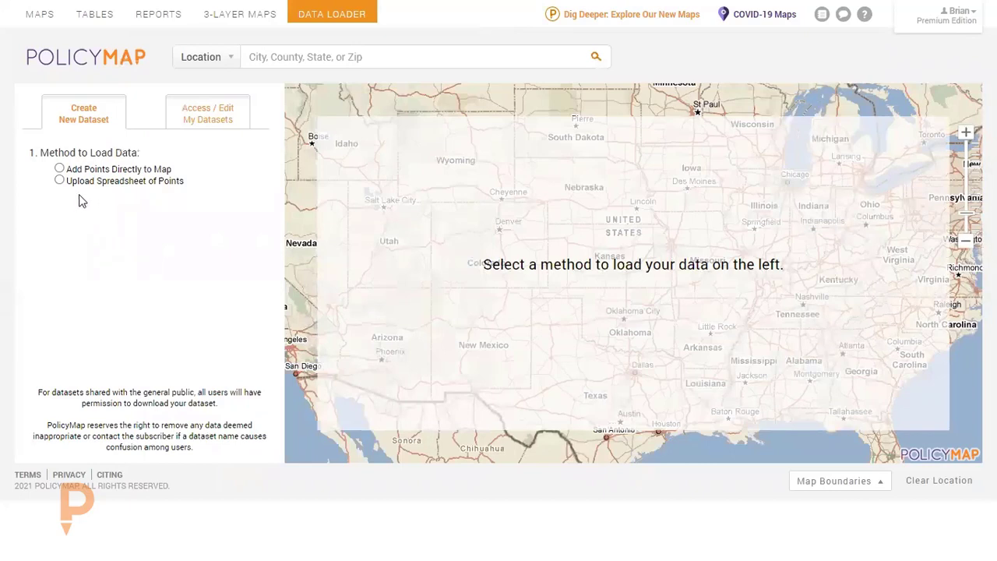
# Set up a spreadsheet-upload dataset named "Sample New York points" that is accessible to Myself Only.
pyautogui.click(60, 181)
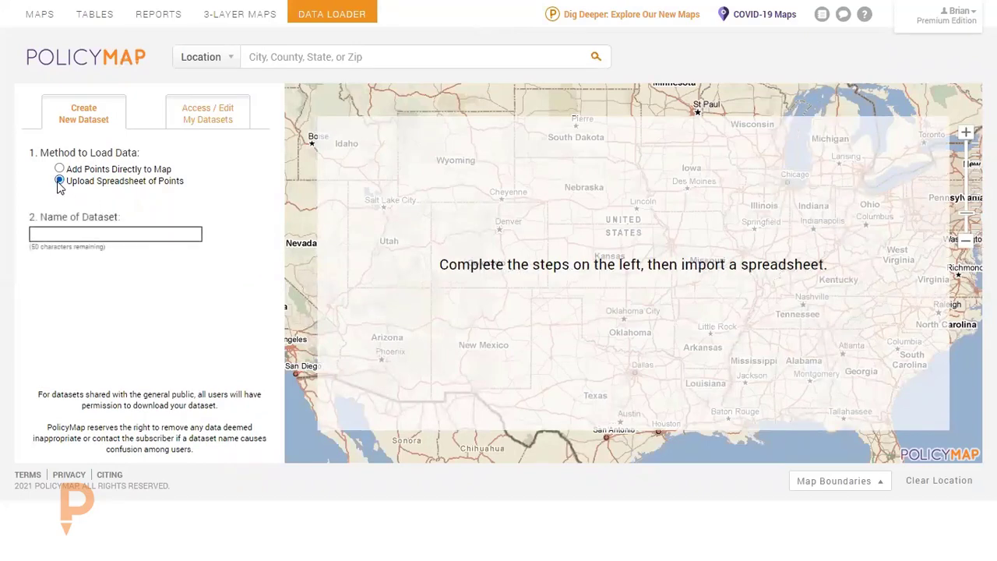
pyautogui.click(107, 236)
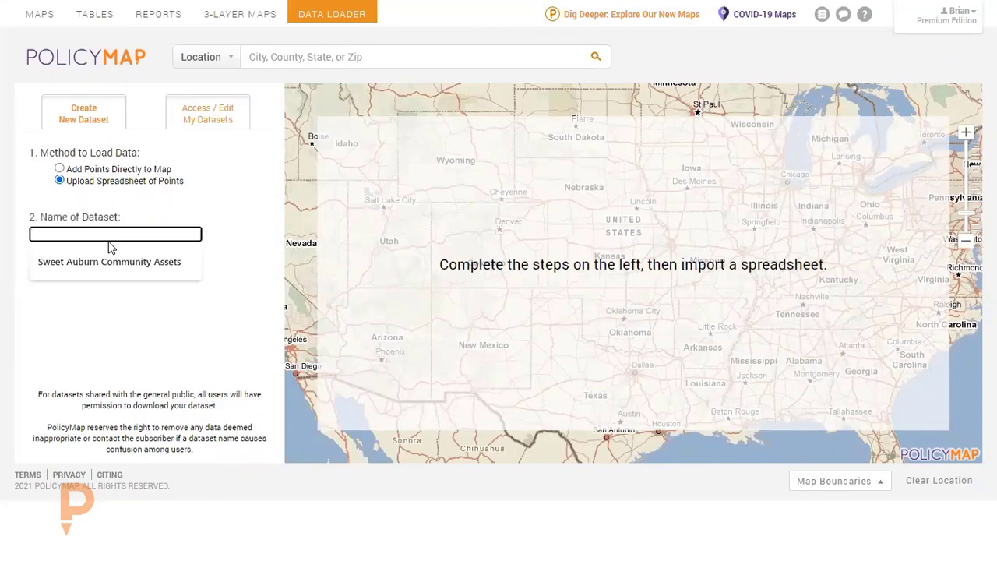
pyautogui.write('Sample Ne')
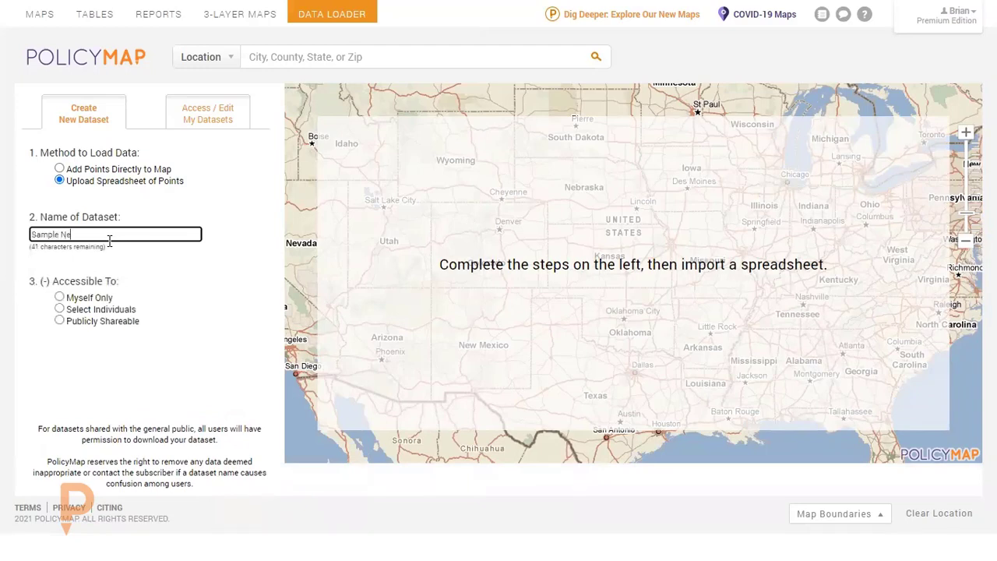
pyautogui.write('w York points')
pyautogui.click(59, 297)
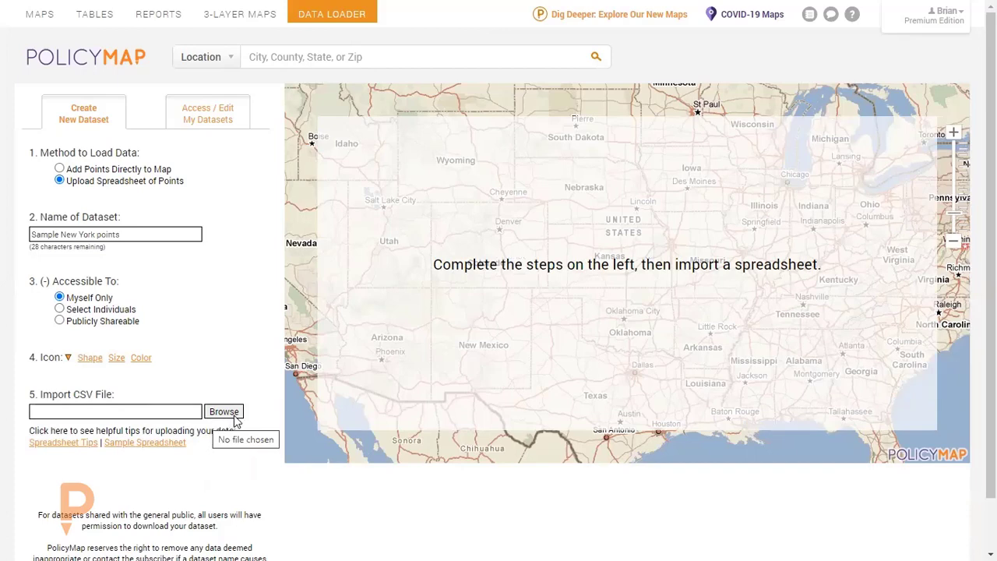
# Import sample_dataloader.csv from the NeighborWorks training folder and accept the proposed address and Total FTEs data types.
pyautogui.click(233, 416)
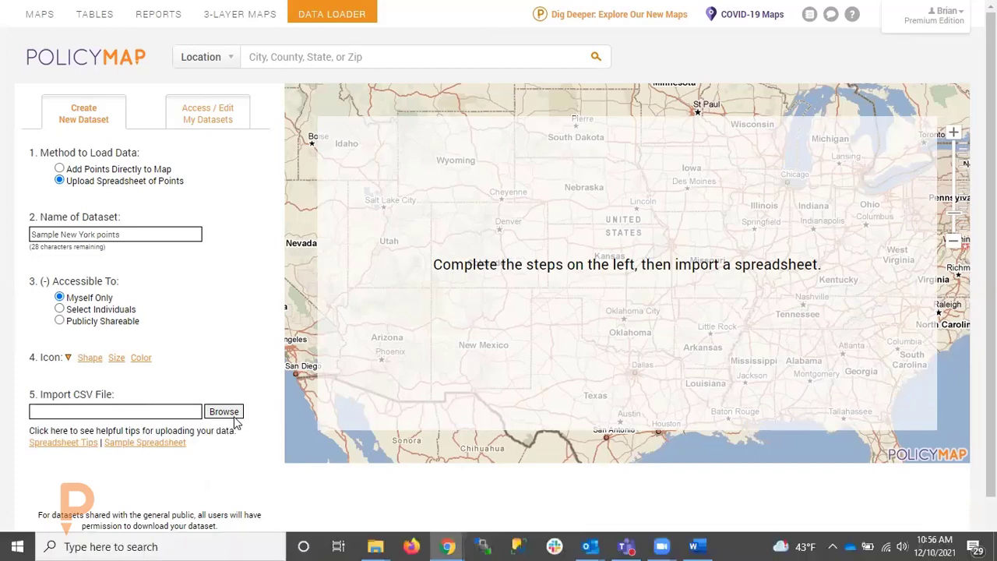
pyautogui.hotkey('alt', 'Tab')
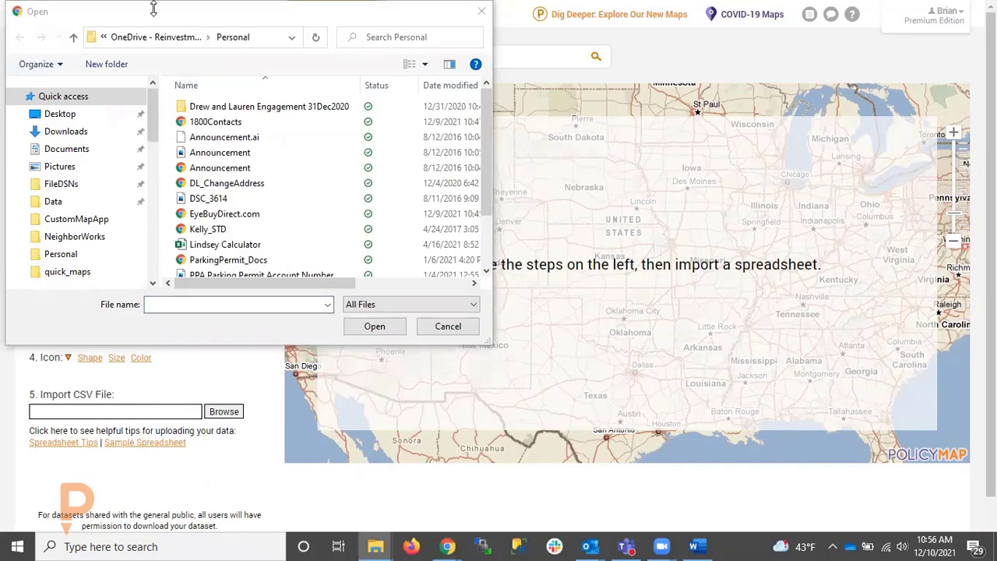
pyautogui.click(261, 38)
pyautogui.hotkey('ctrl', 'v')
pyautogui.press('Return')
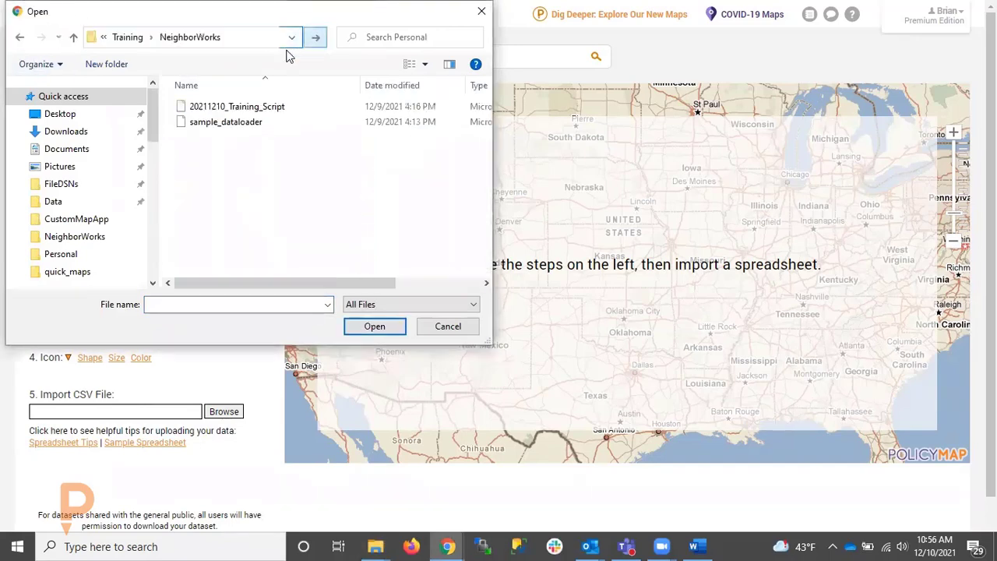
pyautogui.click(258, 123)
pyautogui.click(387, 330)
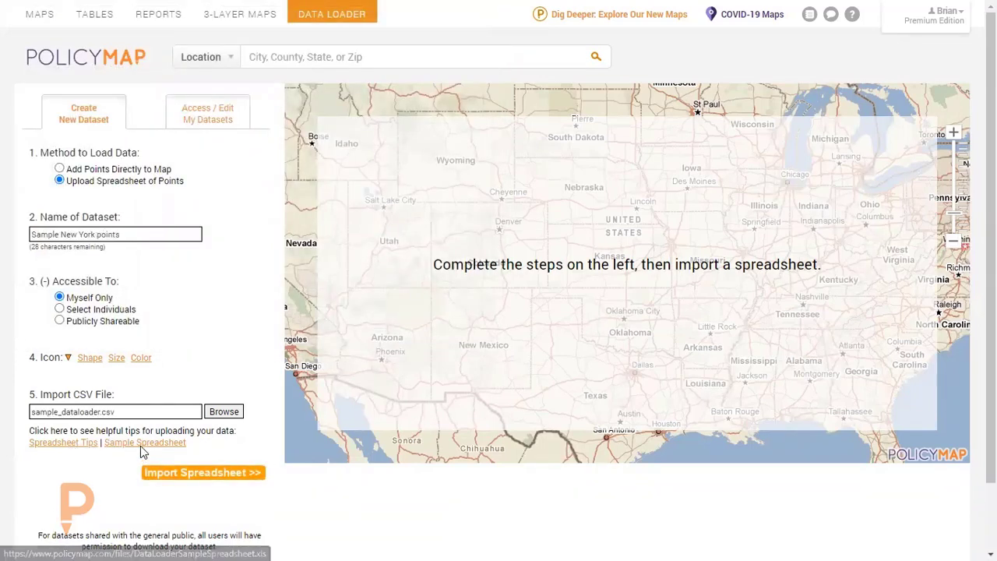
pyautogui.click(182, 472)
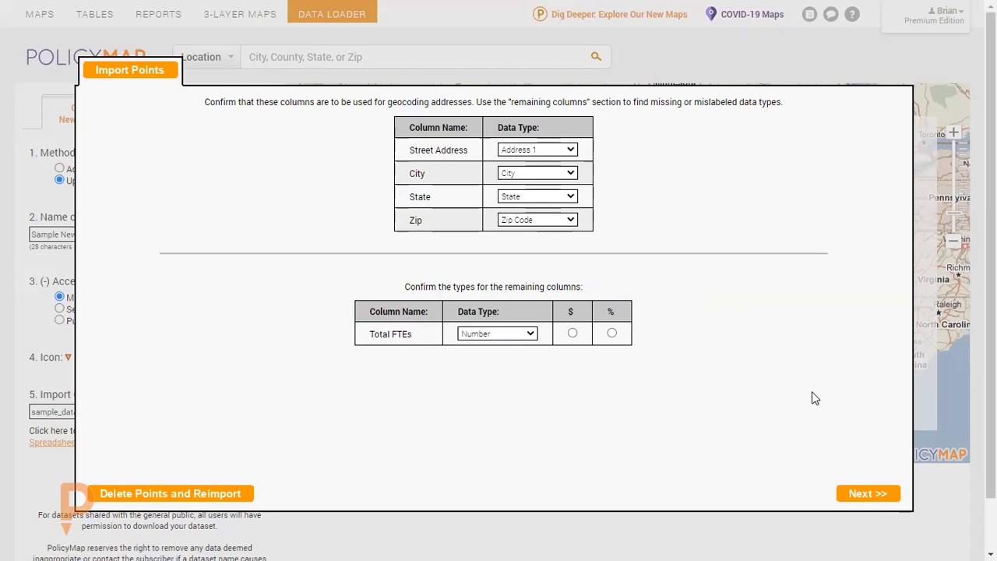
pyautogui.click(874, 495)
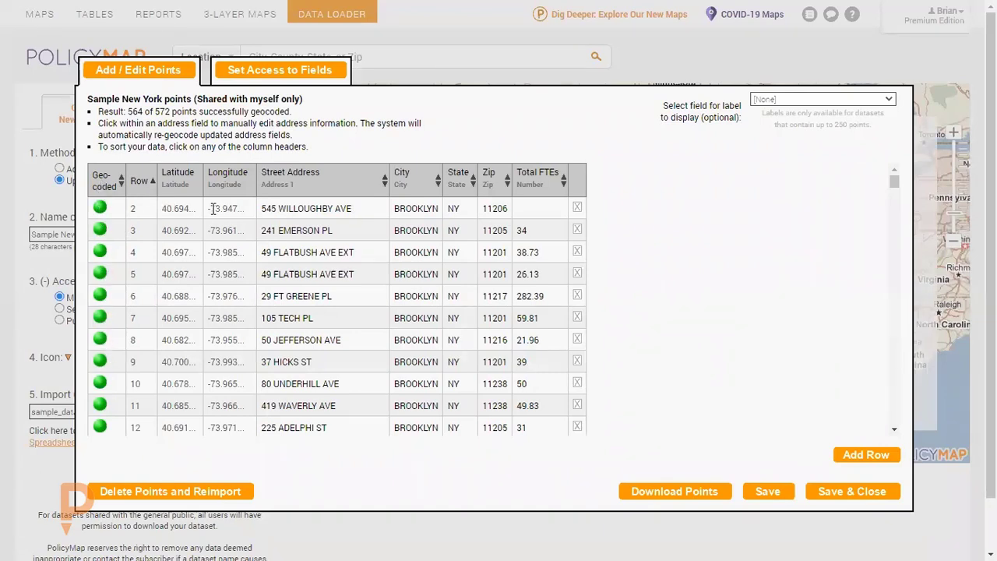
# Sort the points by geocoding status and replace the # in row 65's street address with the house number.
pyautogui.click(113, 190)
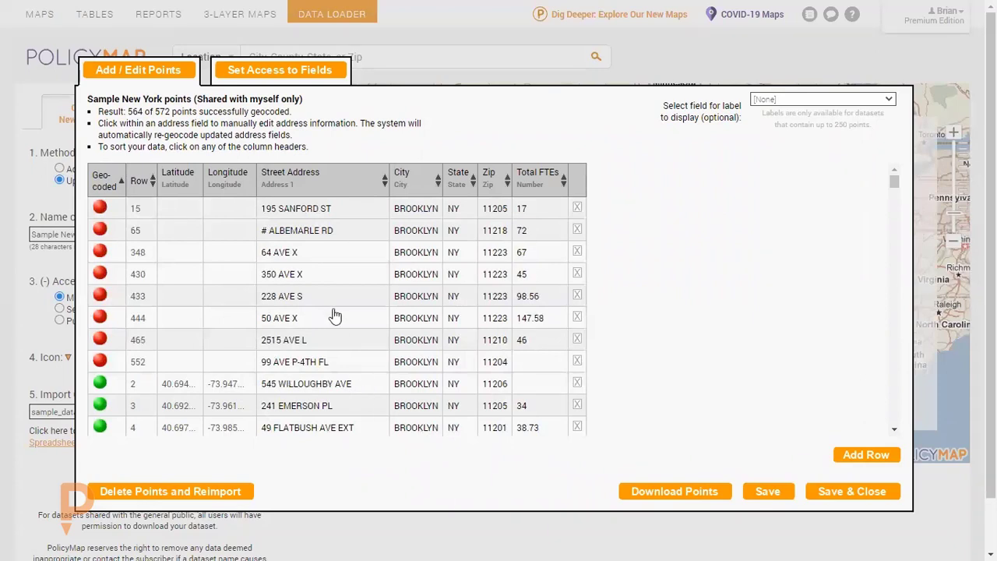
pyautogui.click(310, 229)
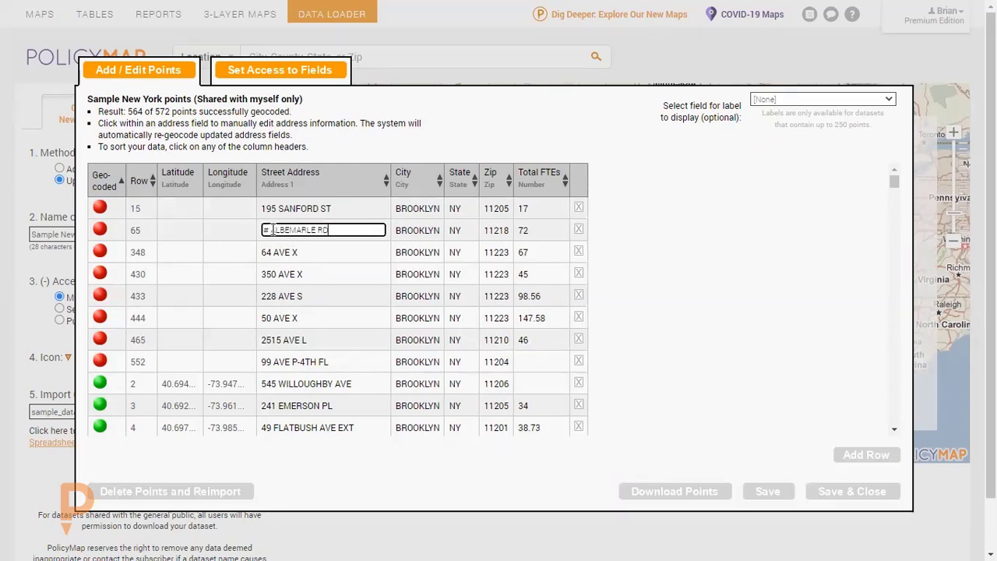
pyautogui.moveTo(267, 230); pyautogui.dragTo(254, 233)
pyautogui.write('2526')
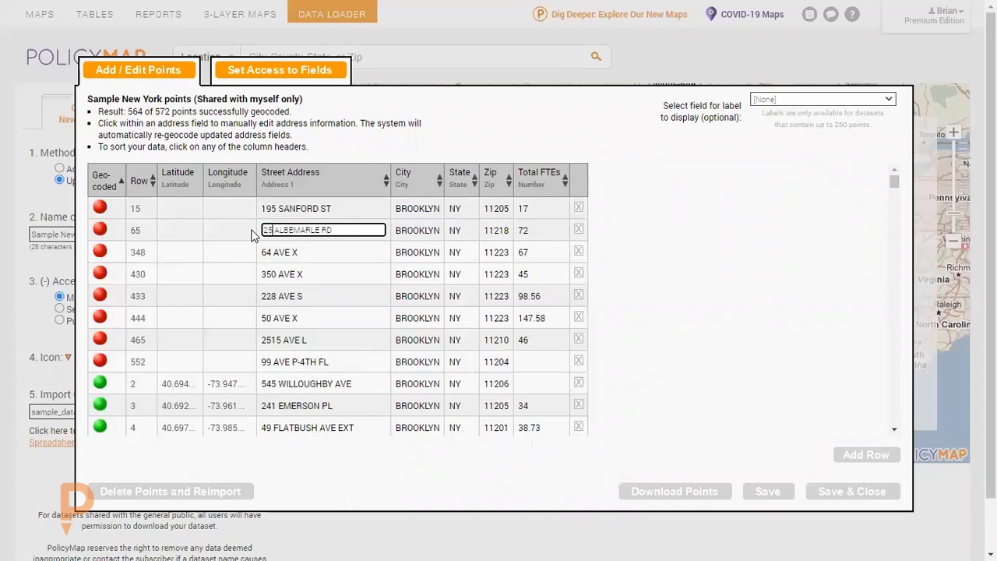
pyautogui.press('Return')
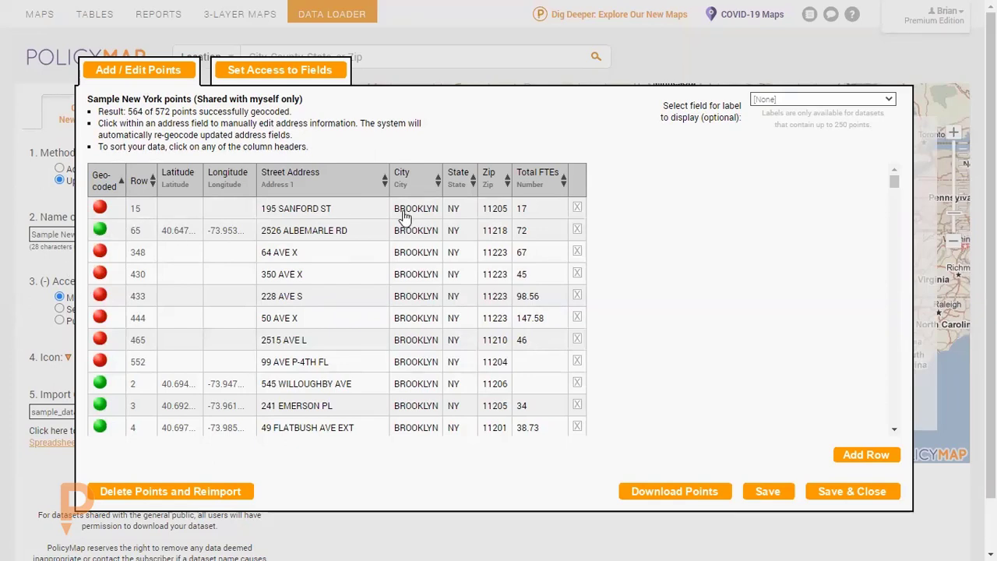
# Look further down the list of points, and save and close the dataset so it plots on the map.
pyautogui.scroll(-3, 653, 282)
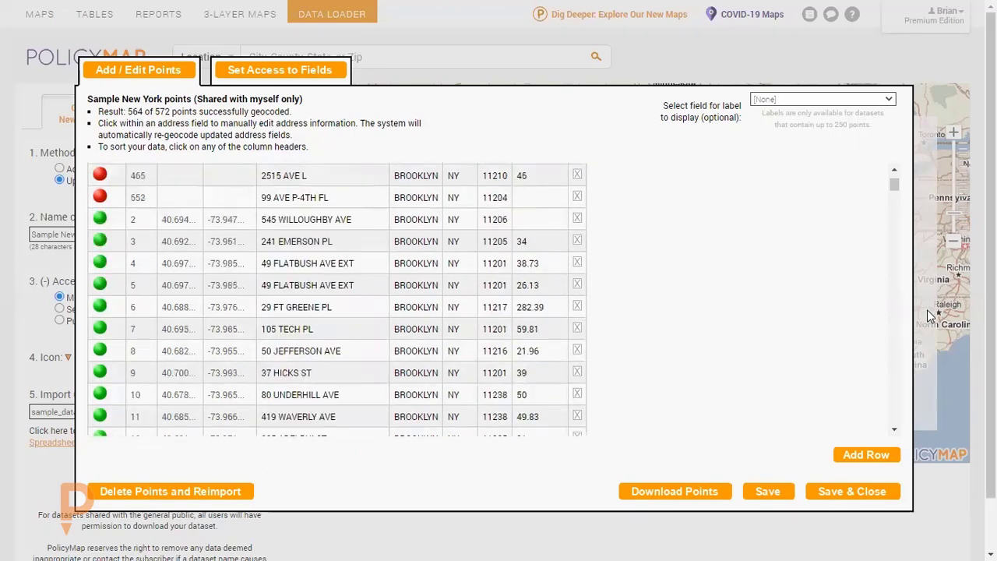
pyautogui.moveTo(989, 448); pyautogui.dragTo(990, 495)
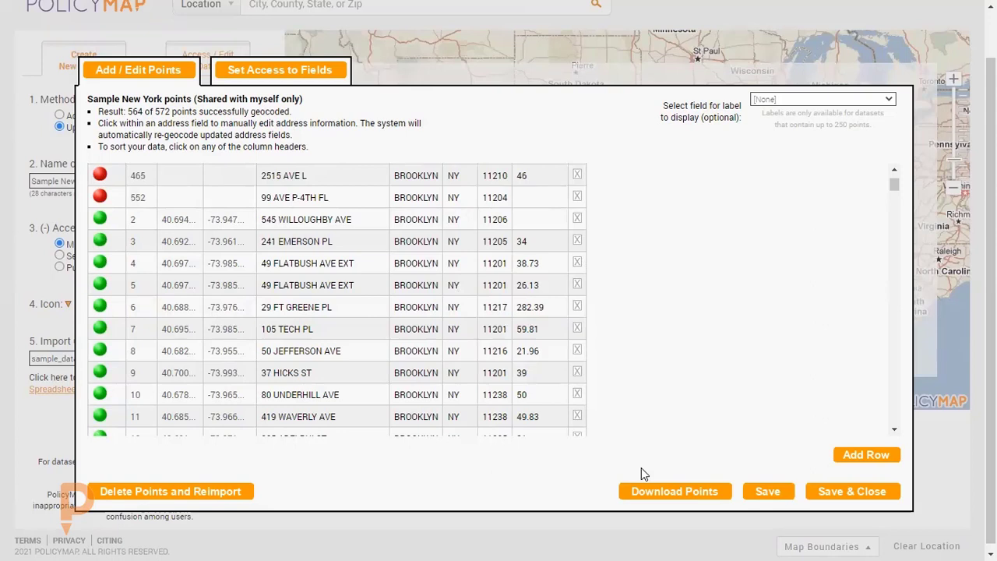
pyautogui.click(870, 494)
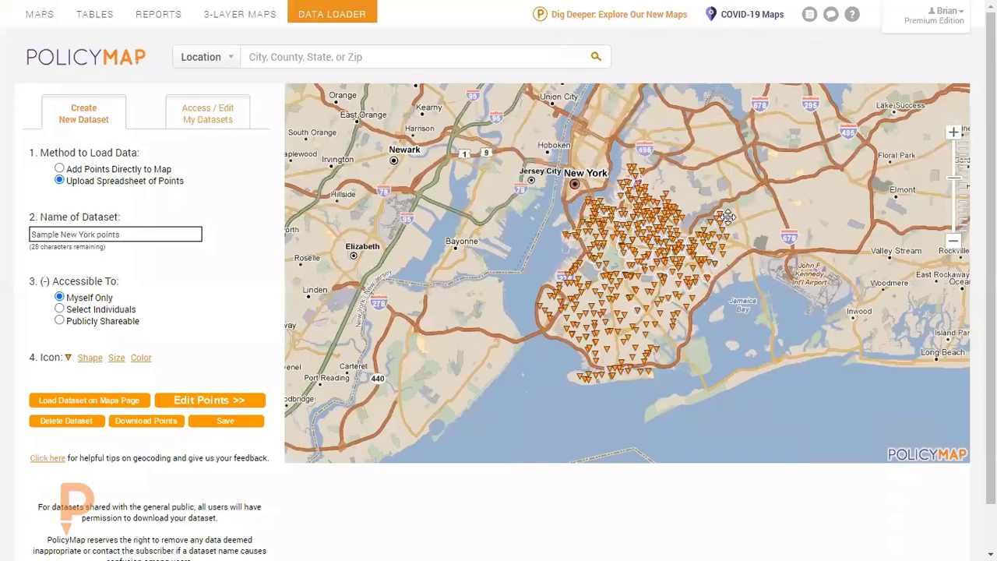
# Return to the new PolicyMap site and switch from multi-layer to single-layer mode with a blank map.
pyautogui.click(606, 22)
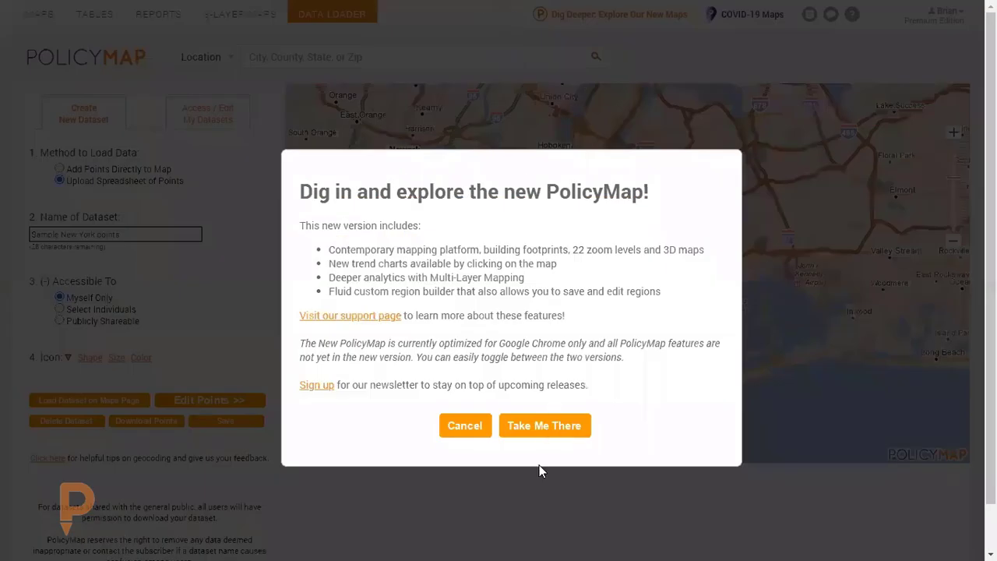
pyautogui.click(553, 427)
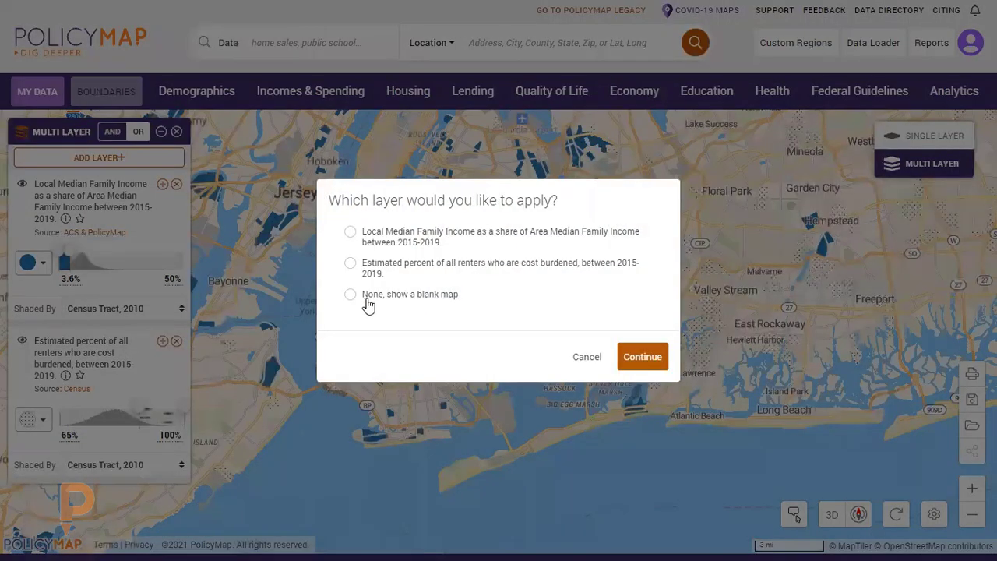
pyautogui.click(350, 295)
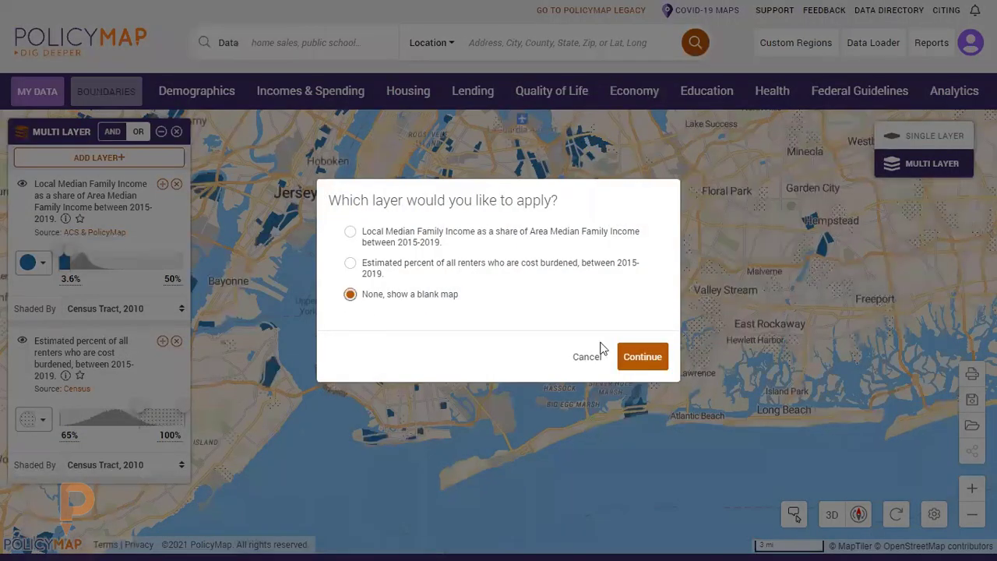
pyautogui.click(643, 358)
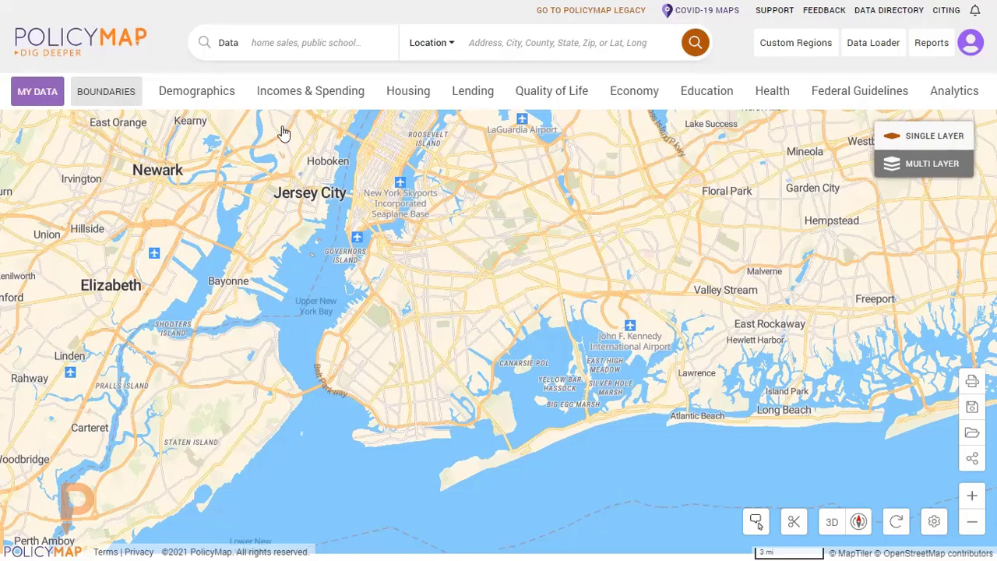
# Map the USDA Food Access Urban/Rural Designation from the Quality of Life data on food access and local foods.
pyautogui.click(583, 91)
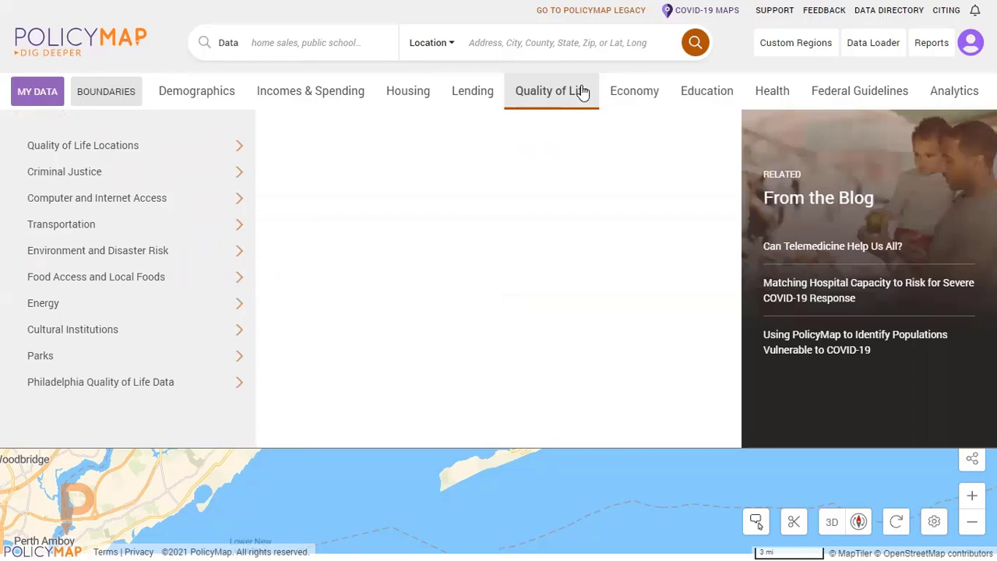
pyautogui.click(156, 276)
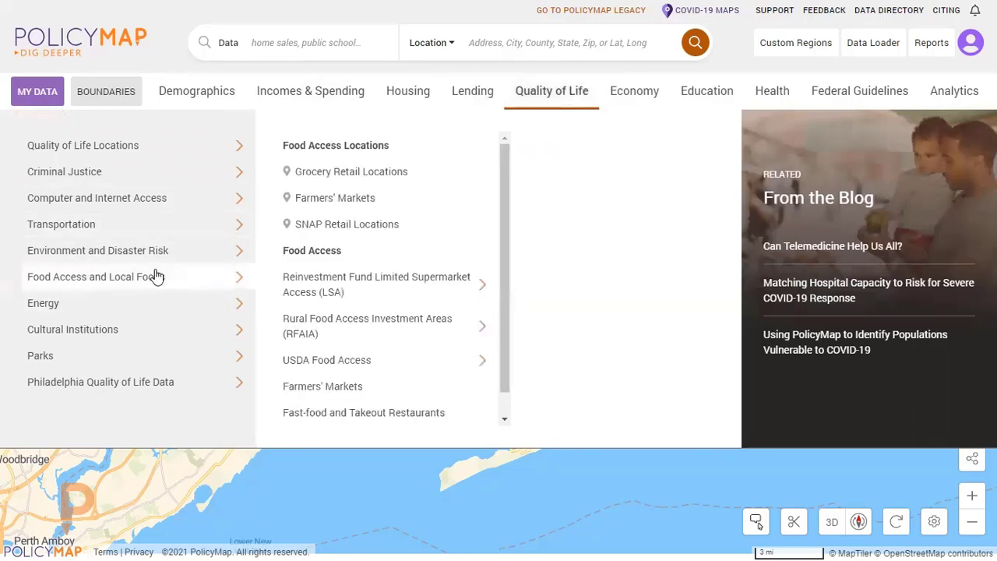
pyautogui.click(452, 324)
pyautogui.scroll(-1, 453, 325)
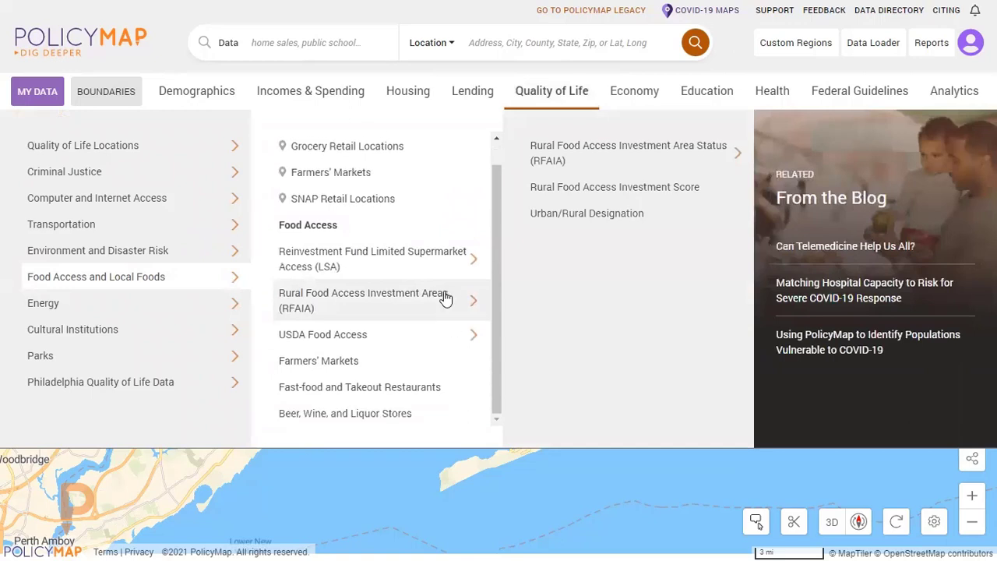
pyautogui.click(418, 350)
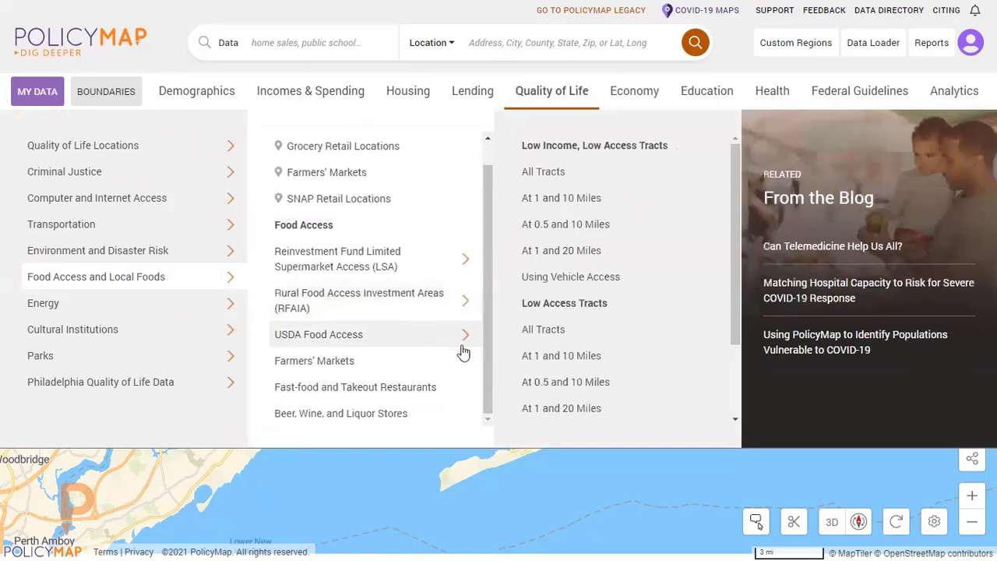
pyautogui.scroll(-3, 574, 316)
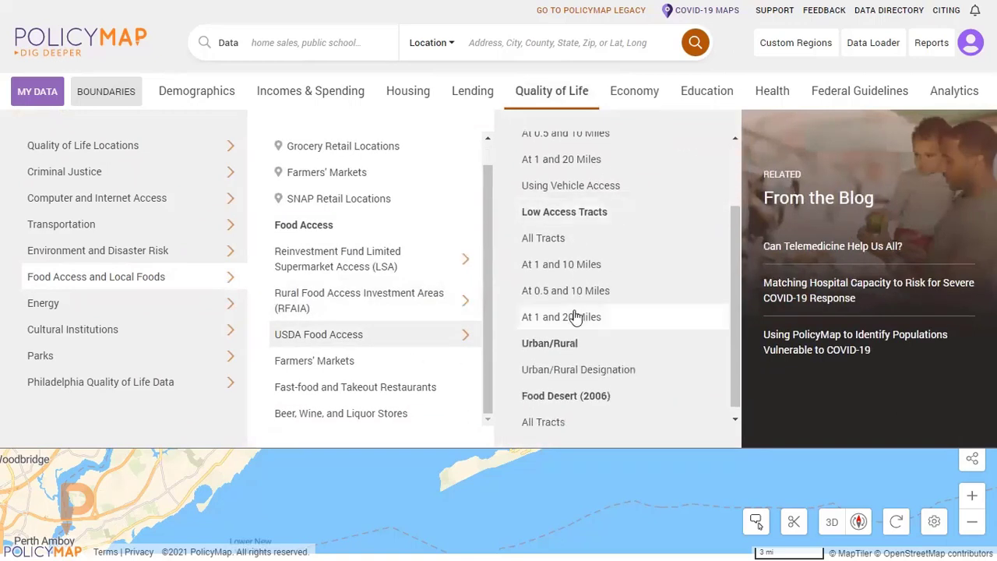
pyautogui.scroll(-1, 573, 316)
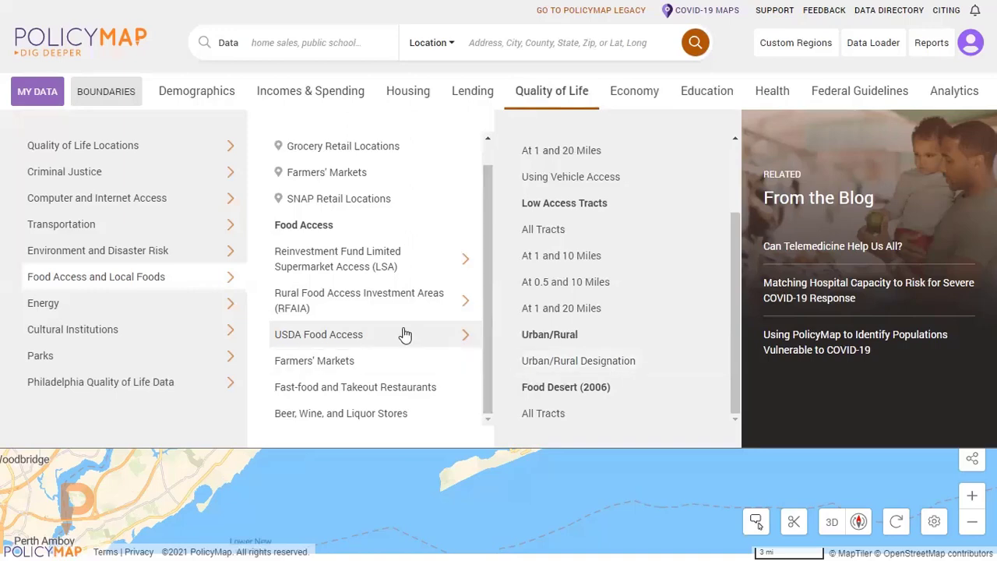
pyautogui.click(627, 363)
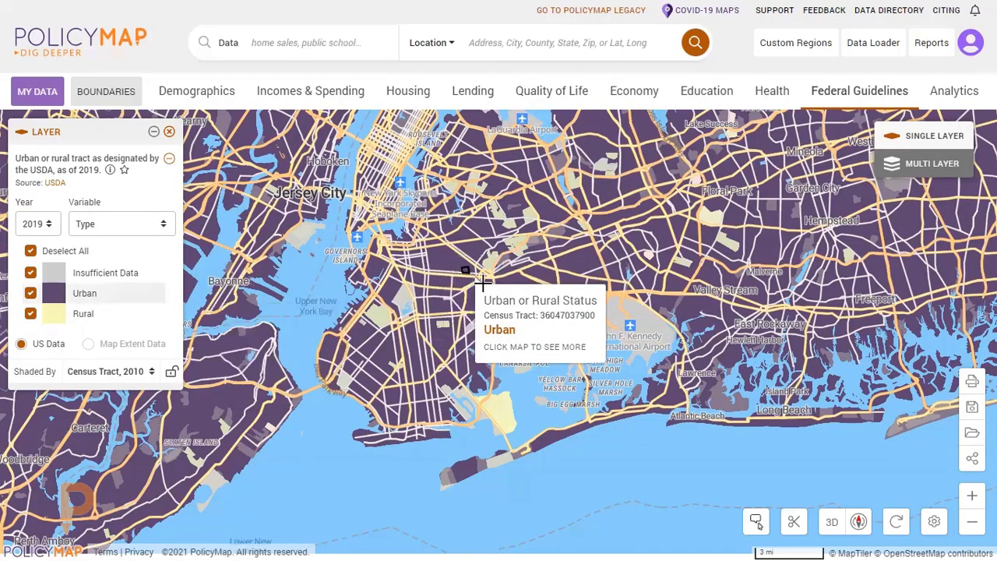
# View the urban or rural tract pattern across the wider New York region and open the layer's description.
pyautogui.scroll(-1, 532, 285)
pyautogui.scroll(-2, 495, 184)
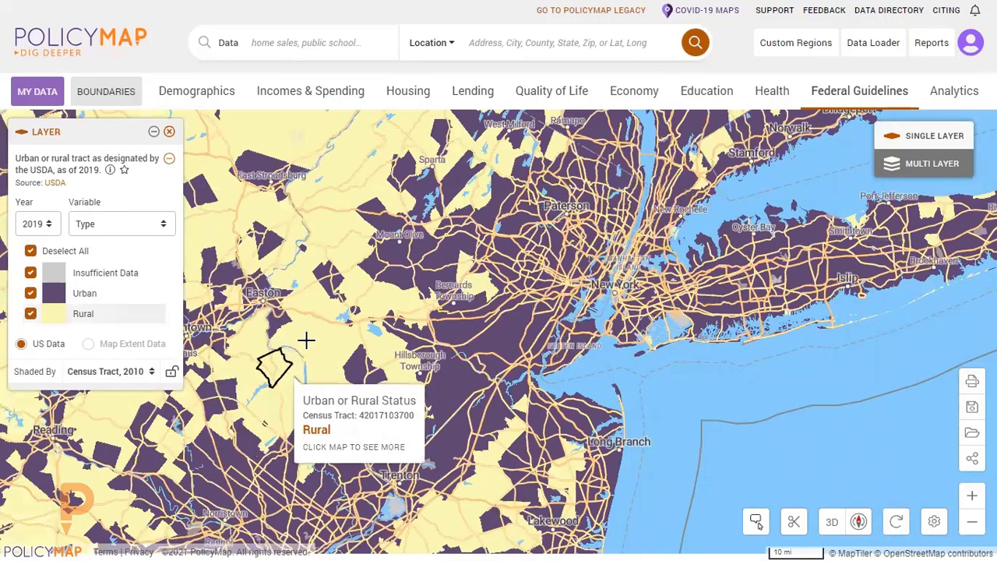
pyautogui.click(109, 169)
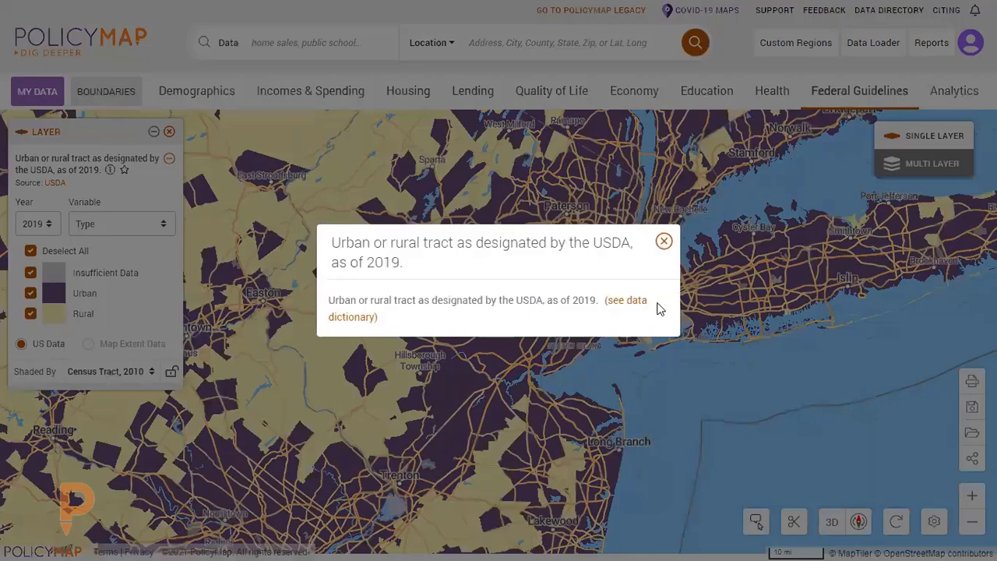
# Close the layer description, search the data for "rural", and clear the search.
pyautogui.click(664, 242)
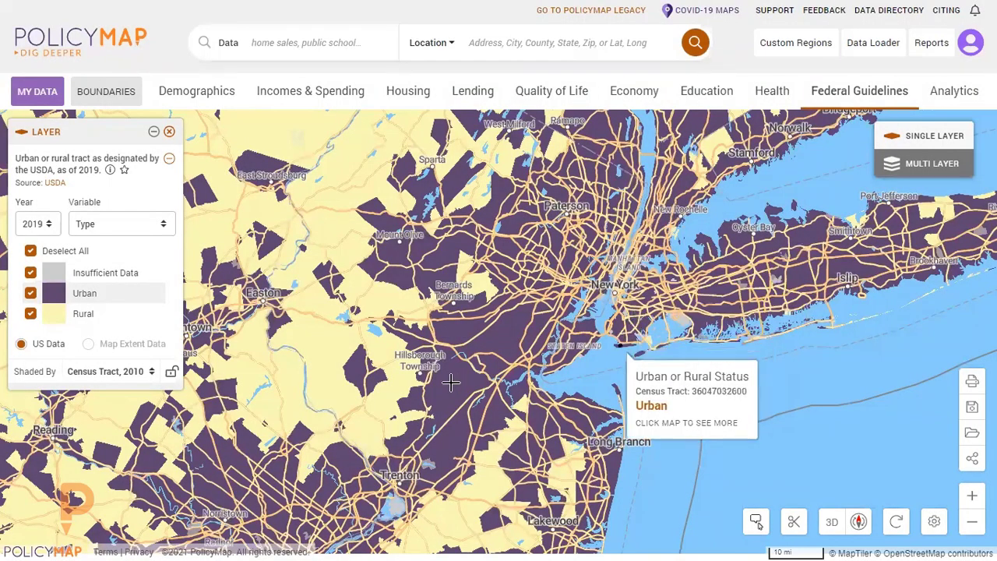
pyautogui.moveTo(586, 421); pyautogui.dragTo(526, 374)
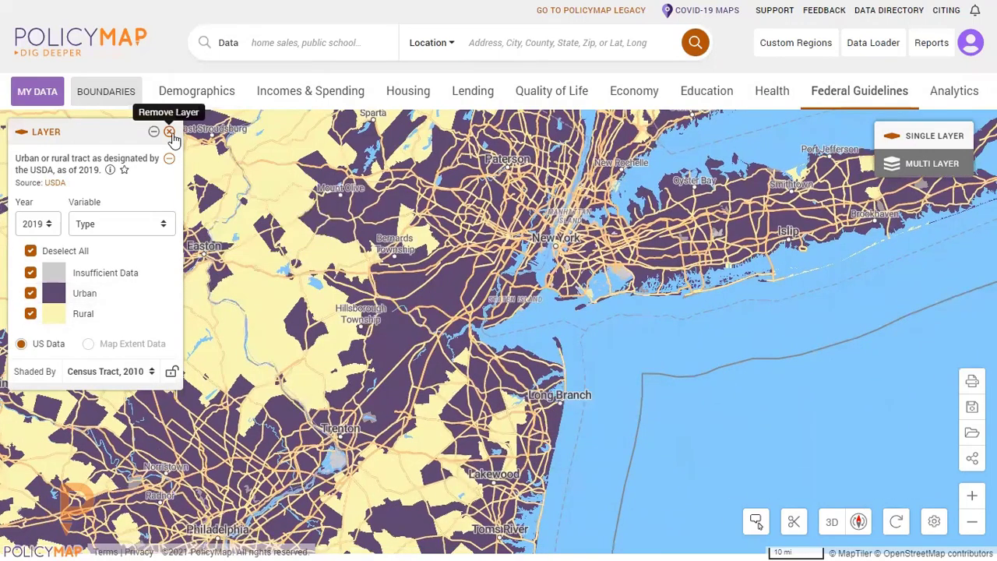
pyautogui.click(289, 42)
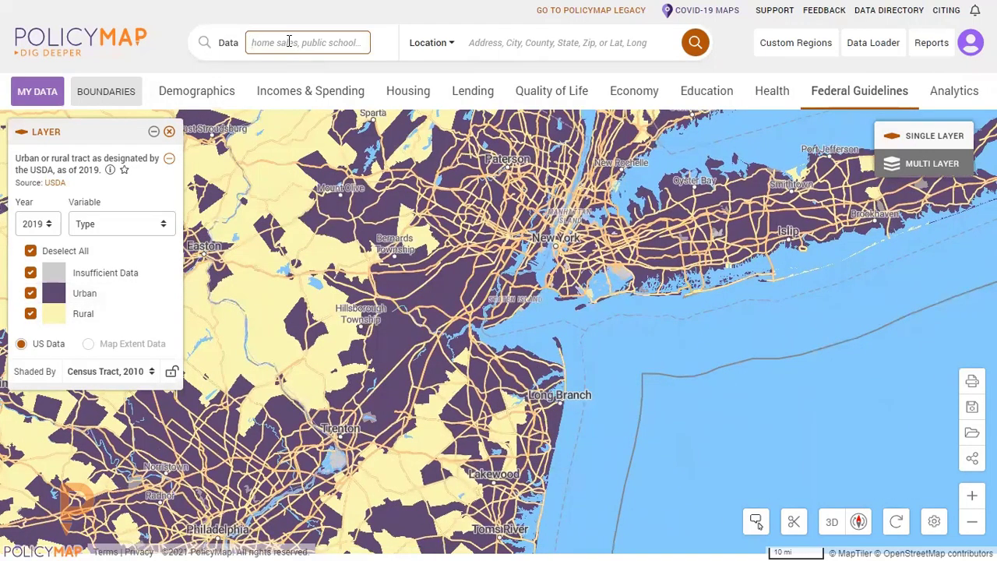
pyautogui.write('rural')
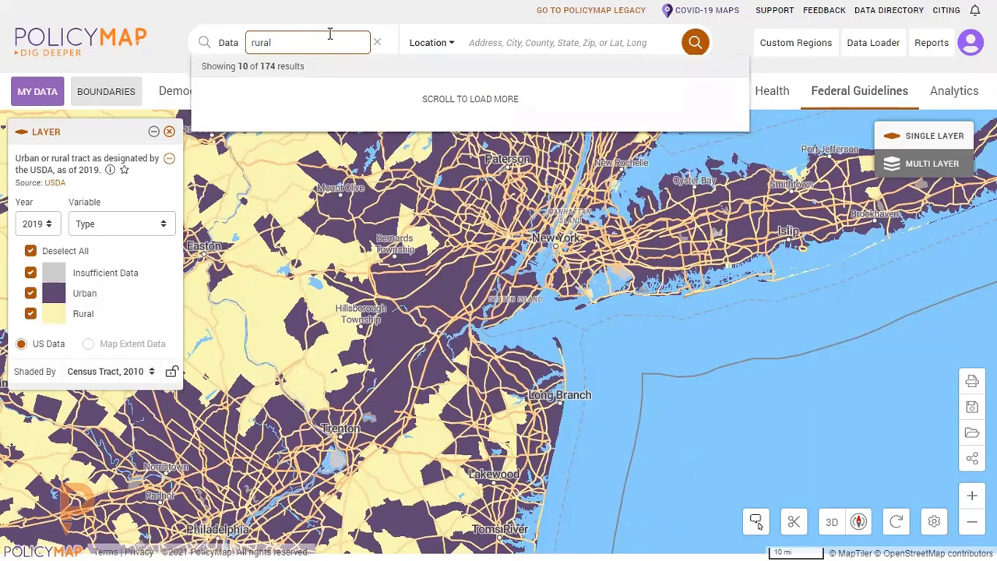
pyautogui.click(377, 42)
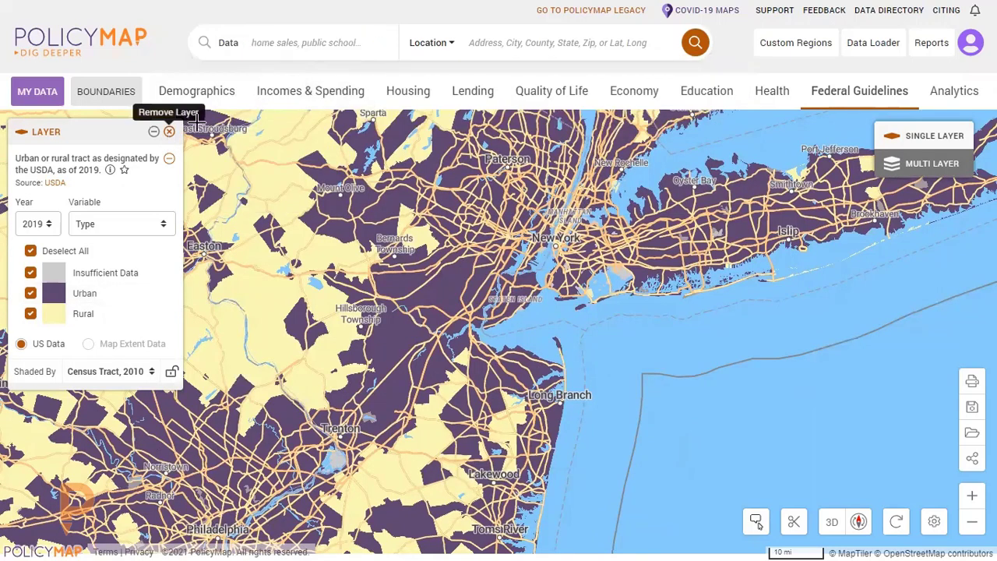
# Remove the urban or rural tract layer from the map and search the data for "Rural" again.
pyautogui.click(169, 132)
pyautogui.click(289, 42)
pyautogui.write('Rural')
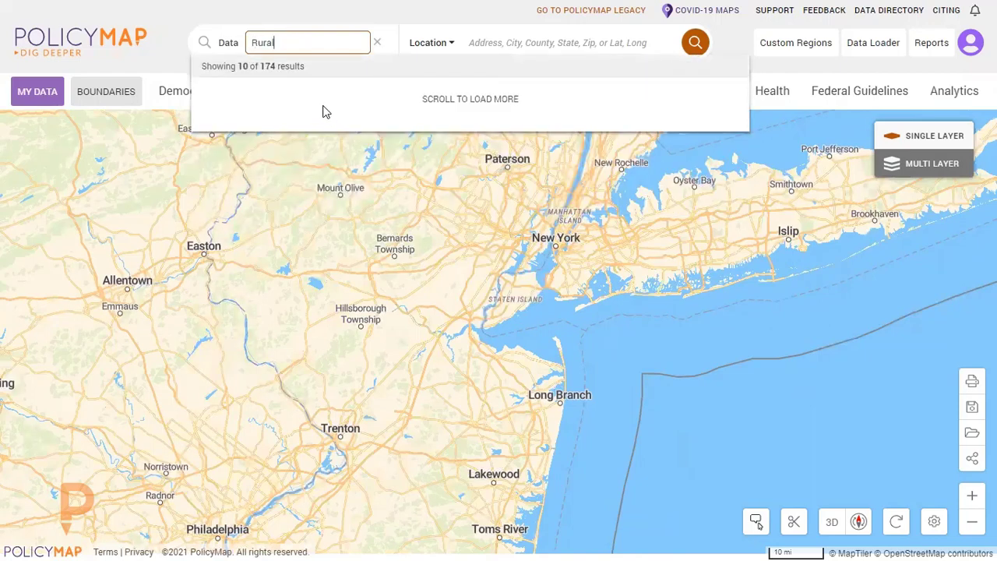
pyautogui.click(373, 45)
pyautogui.click(380, 45)
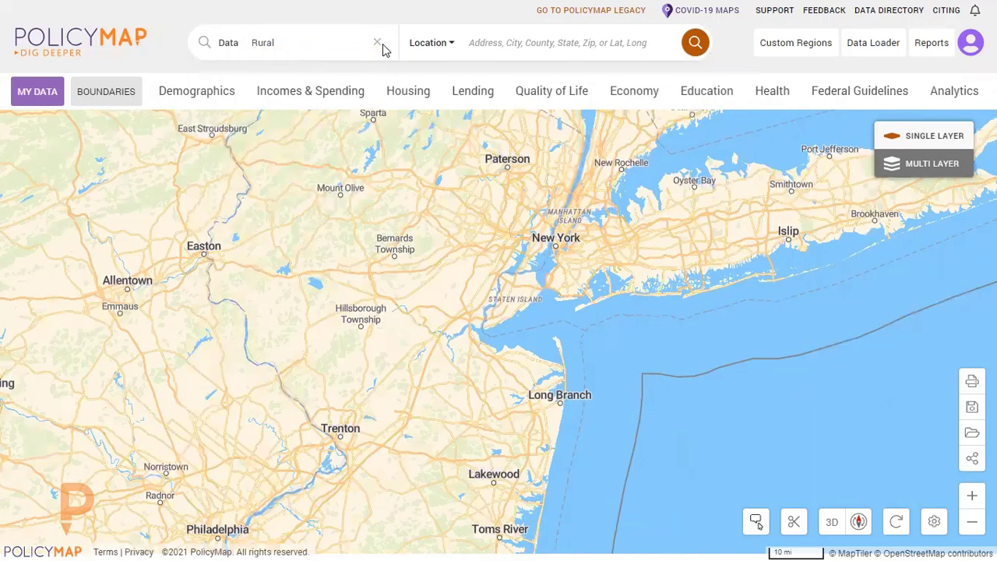
# Look through the Investment Areas data under Additional CDFI Fund Programs for the Metro or Non-Metro Designation, and clear the data search.
pyautogui.click(851, 101)
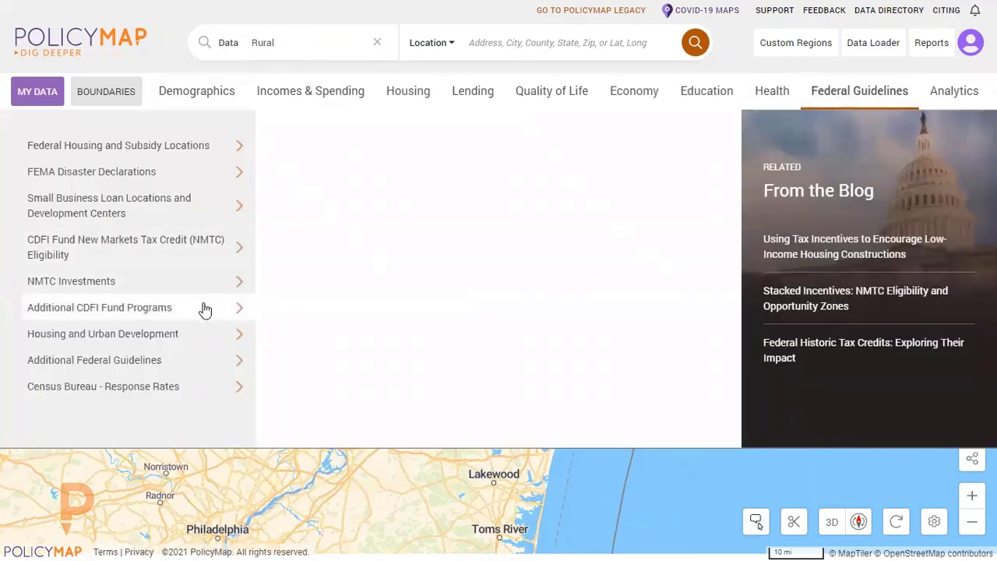
pyautogui.moveTo(205, 309)
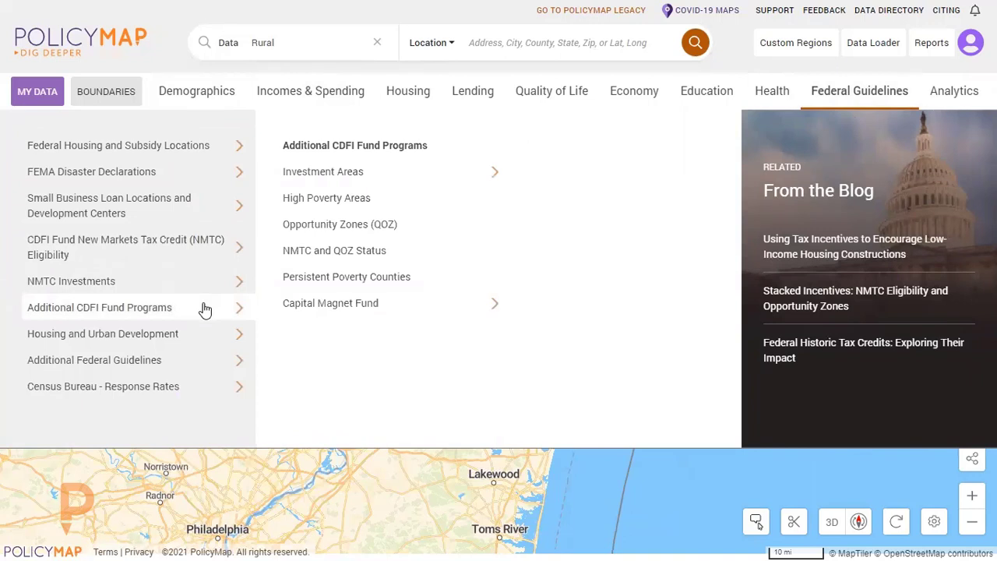
pyautogui.moveTo(450, 186)
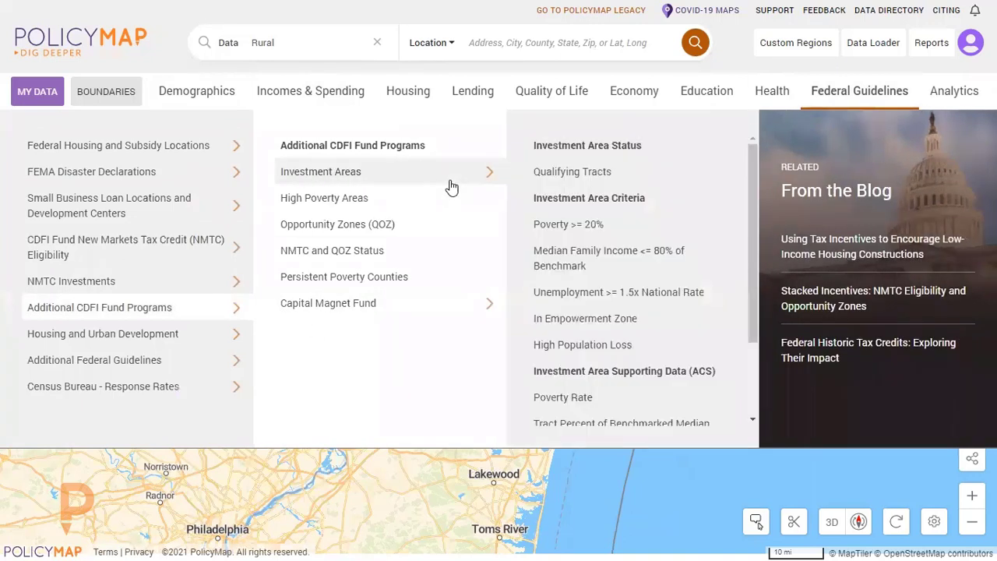
pyautogui.scroll(-3, 681, 258)
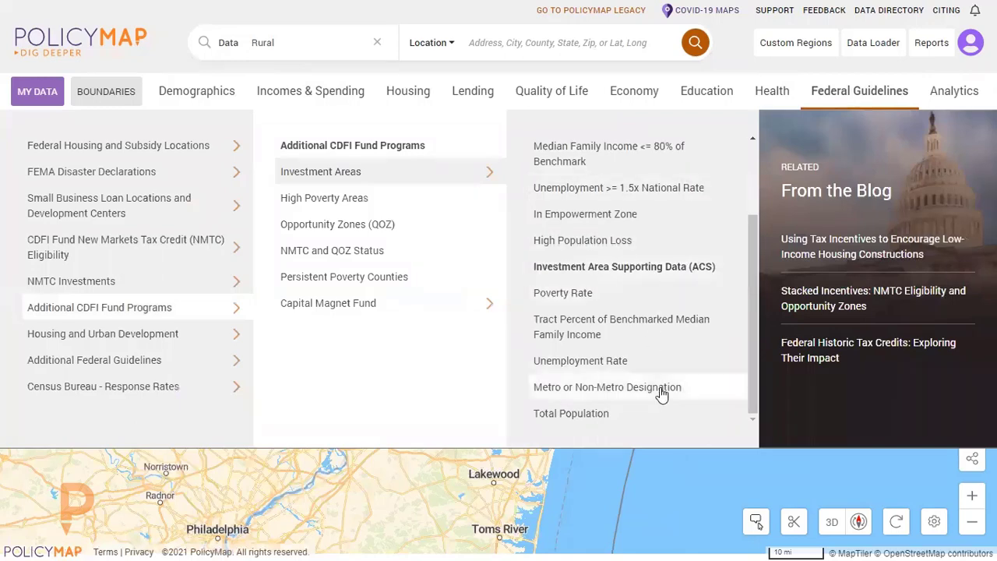
pyautogui.scroll(3, 661, 393)
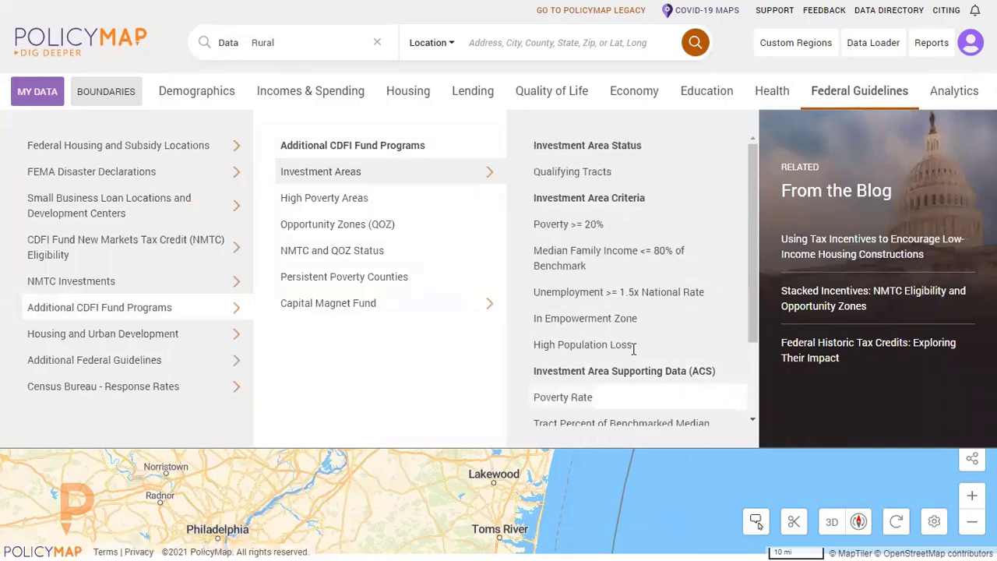
pyautogui.click(377, 43)
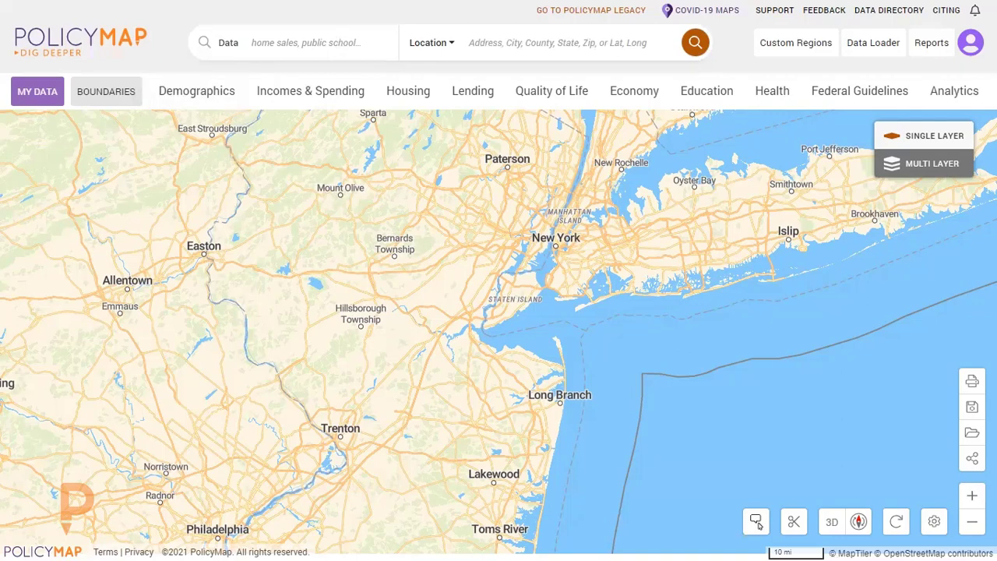
# Map the uploaded Sample New York points dataset over Brooklyn and move its Points legend closer to the map's corner.
pyautogui.click(38, 92)
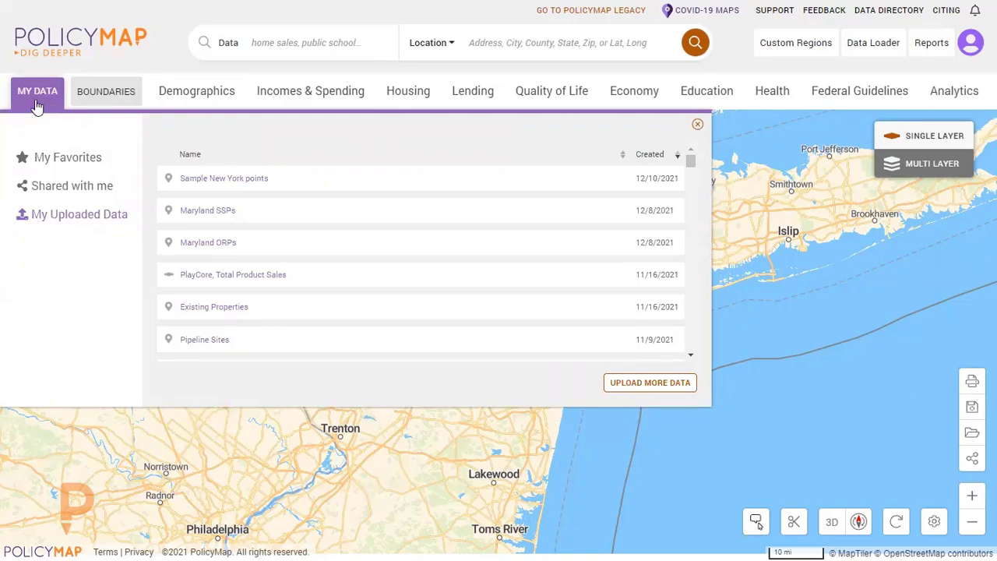
pyautogui.click(202, 179)
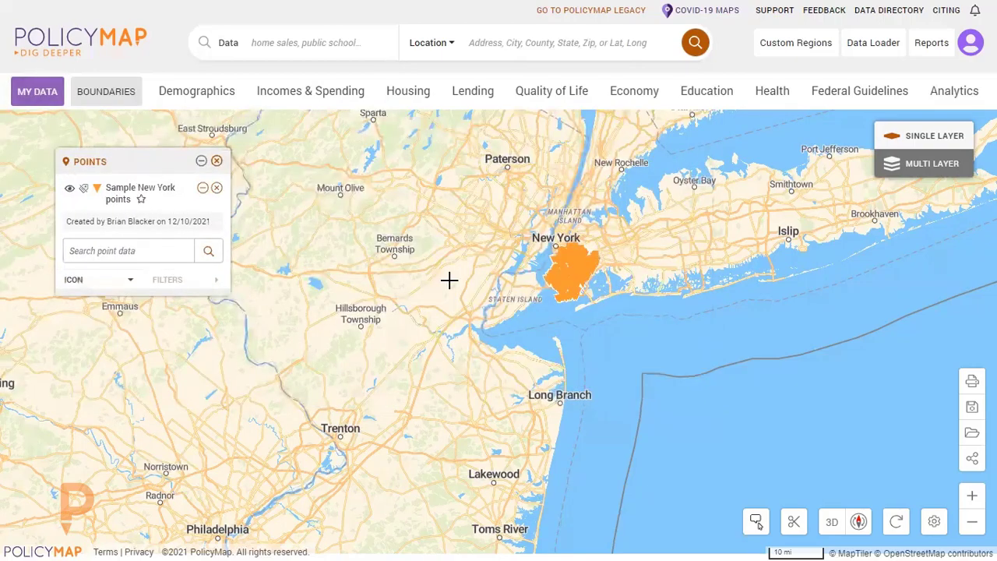
pyautogui.scroll(5, 583, 263)
pyautogui.moveTo(484, 306); pyautogui.dragTo(353, 197)
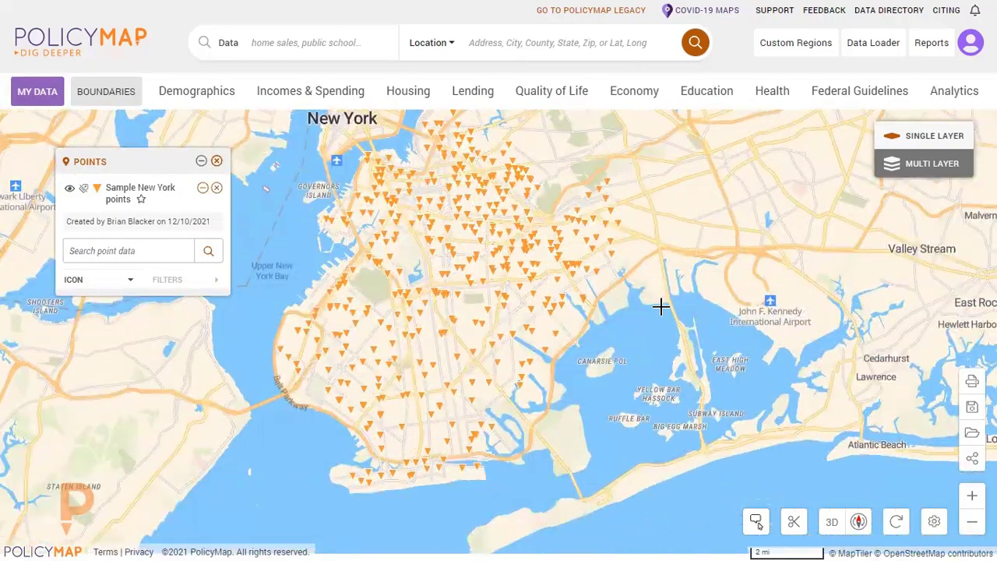
pyautogui.scroll(1, 665, 294)
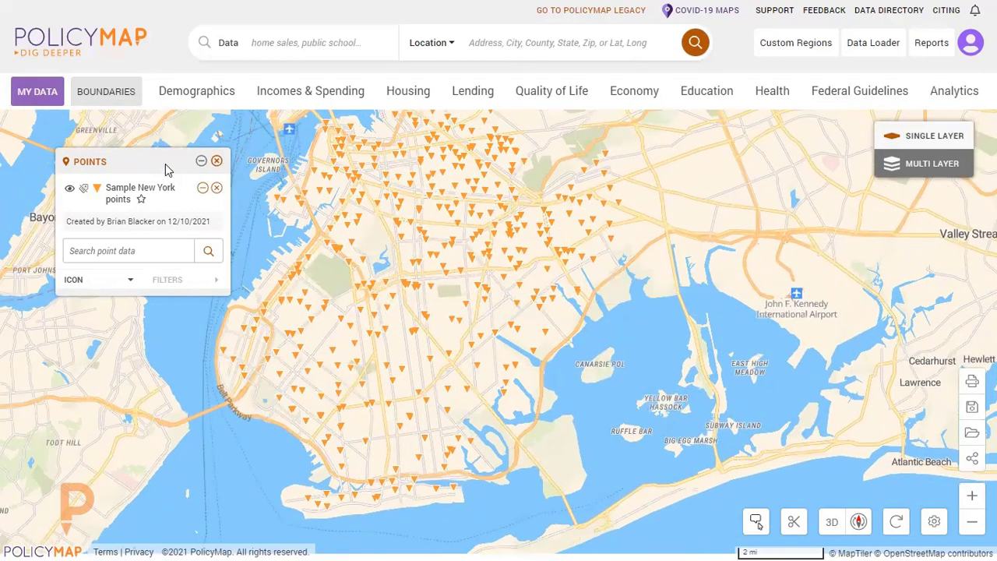
pyautogui.moveTo(167, 163); pyautogui.dragTo(133, 141)
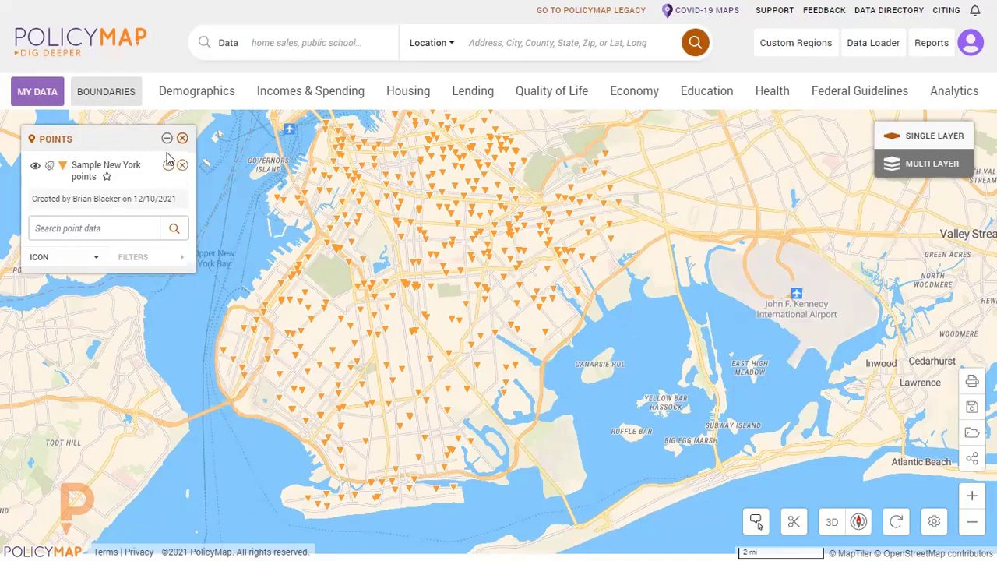
# Switch to the legacy Data Loader and open the Sample New York points dataset for editing.
pyautogui.click(575, 17)
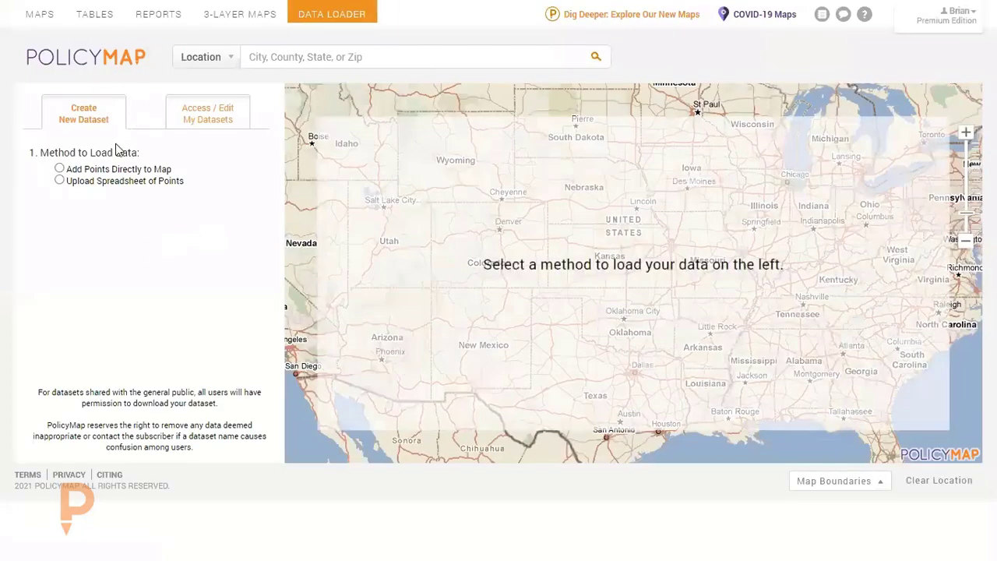
pyautogui.click(223, 117)
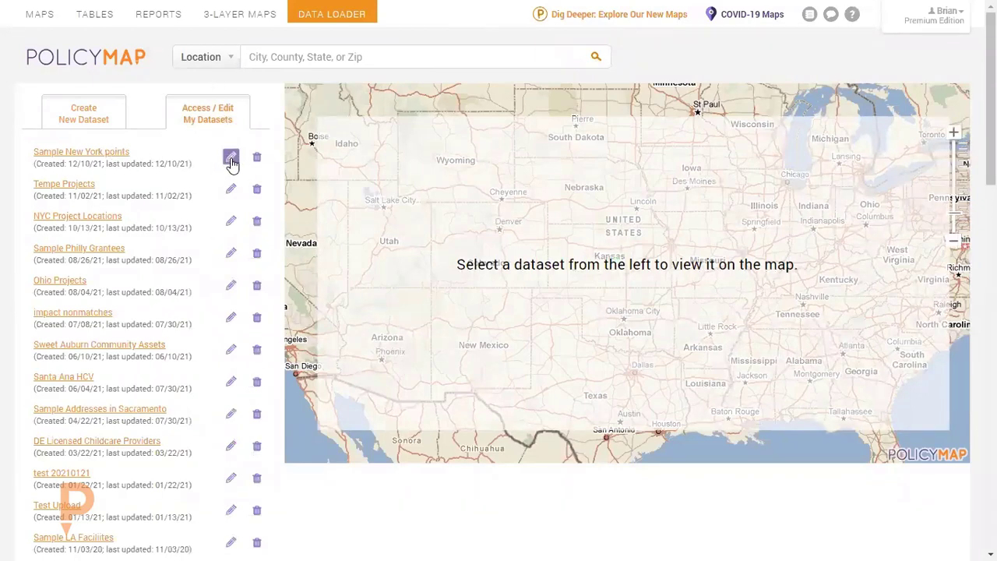
pyautogui.click(231, 159)
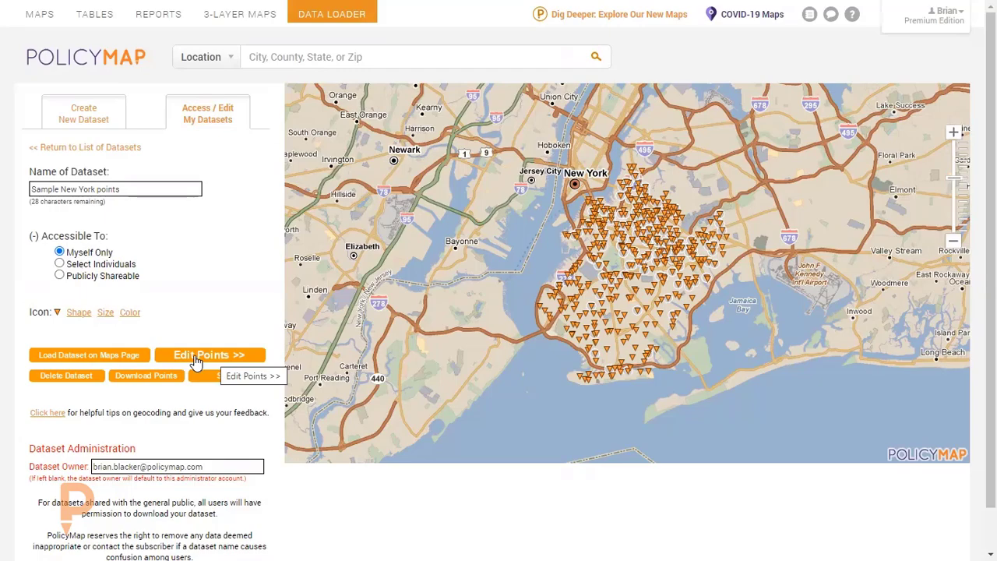
# Return to the new PolicyMap site and remove all points from the map.
pyautogui.click(633, 18)
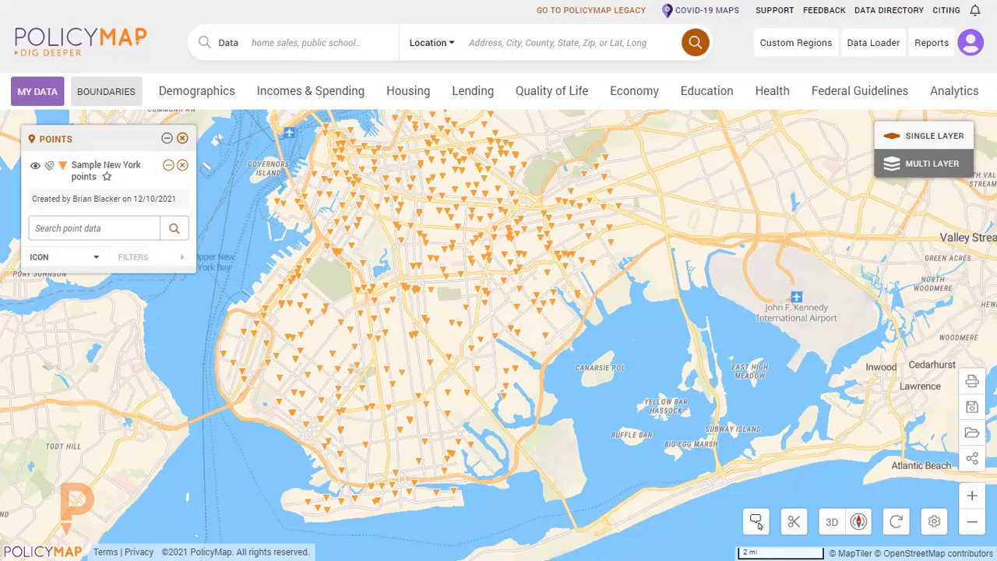
pyautogui.click(182, 138)
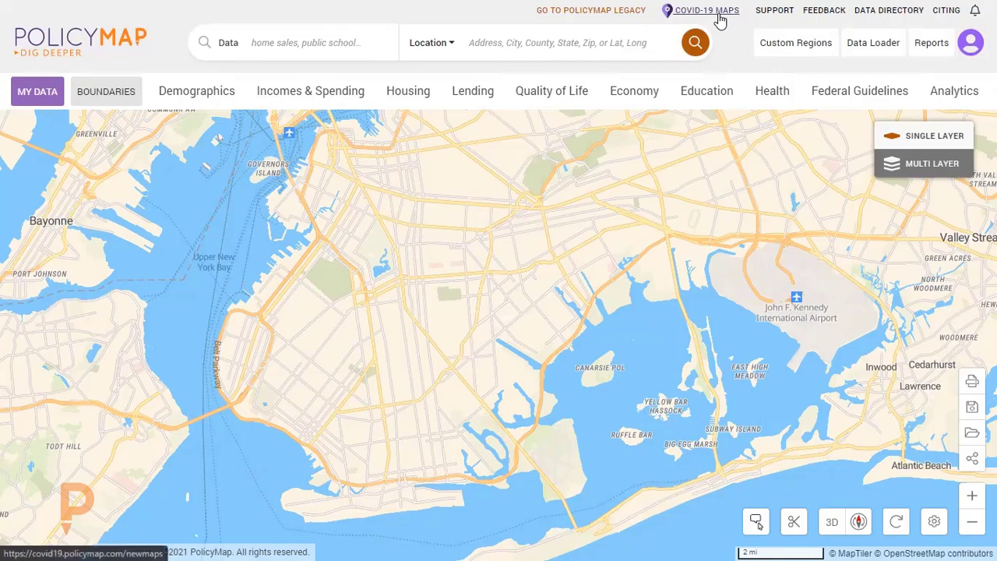
# Open the PolicyMap support site, view and close its contact form, and look over the help topics.
pyautogui.click(779, 12)
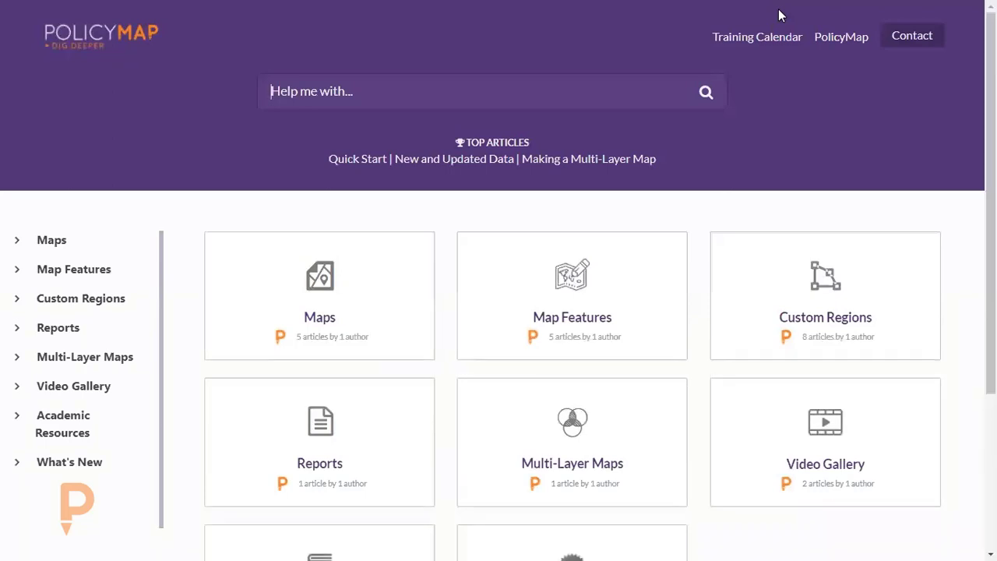
pyautogui.click(912, 37)
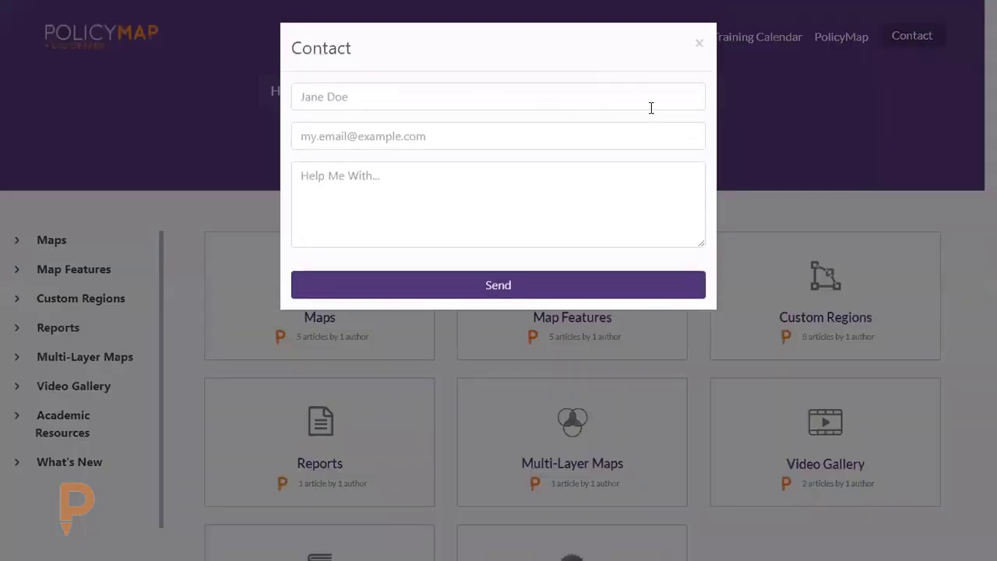
pyautogui.click(698, 44)
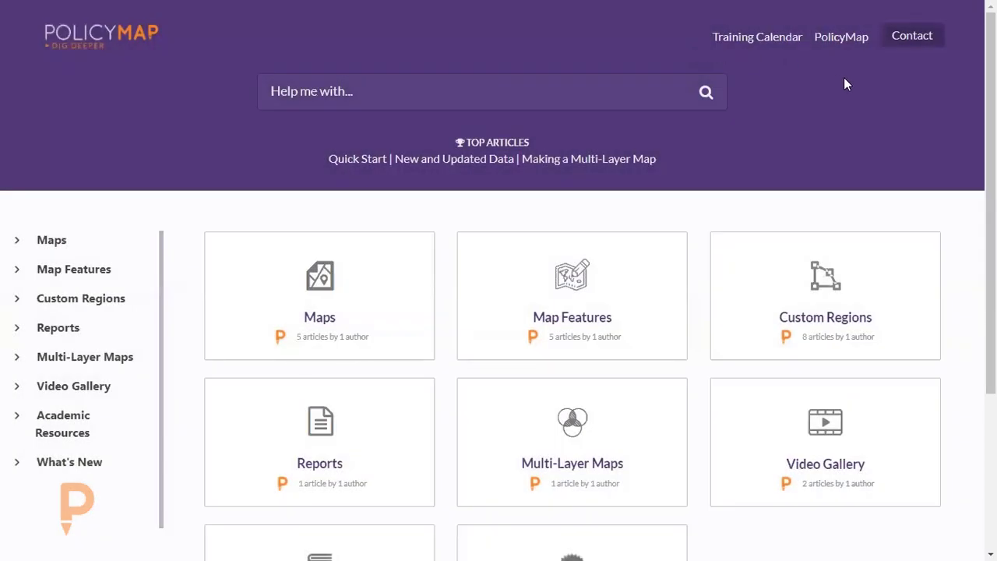
pyautogui.scroll(-3, 837, 82)
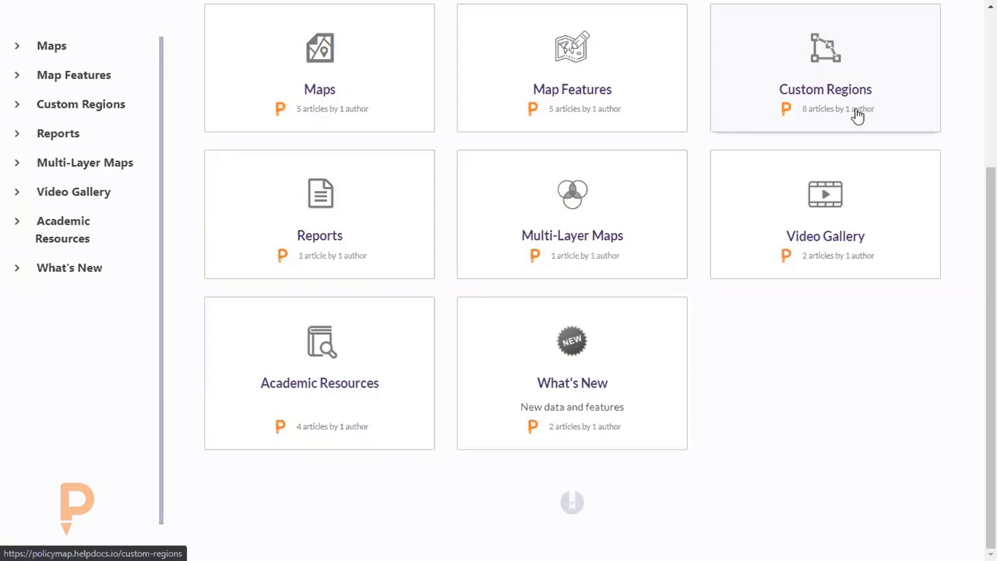
pyautogui.scroll(3, 857, 116)
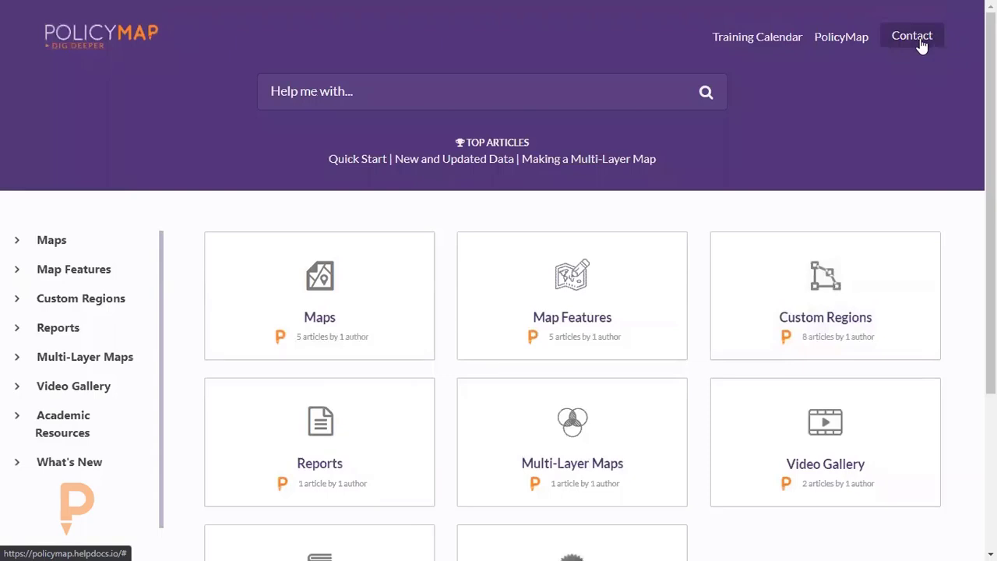